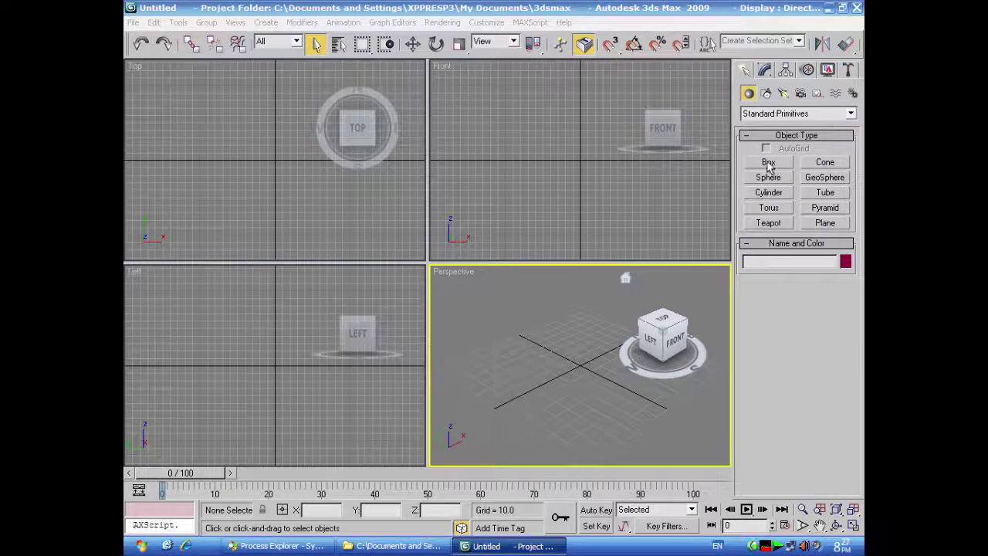
- Create a flat box in the Top viewport, about 46 long, 112 wide and 3 high
click(768, 163)
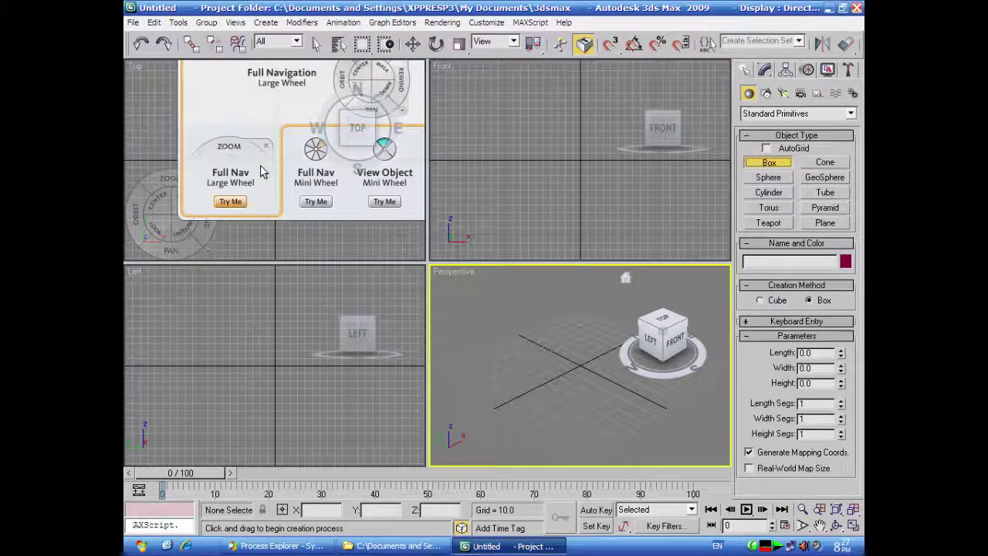
click(230, 202)
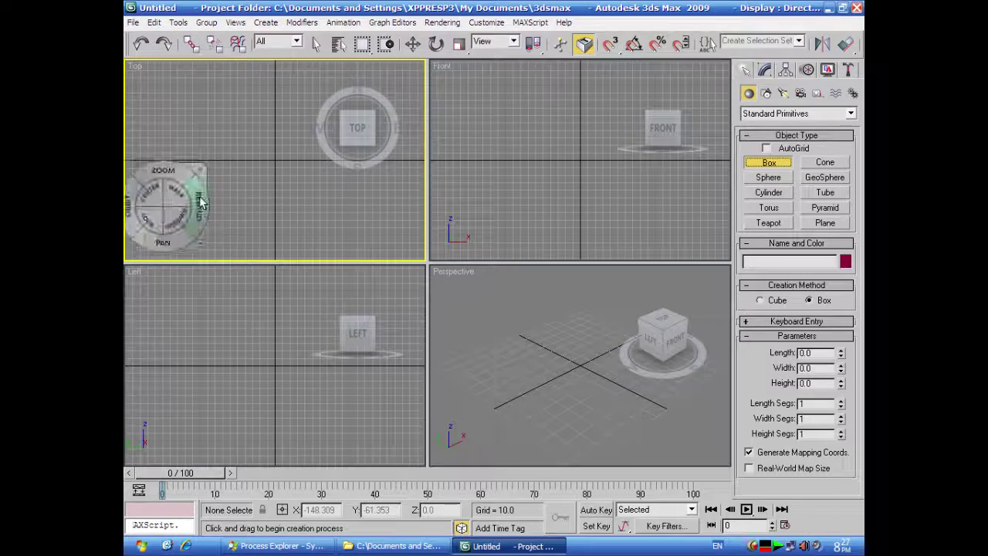
click(200, 168)
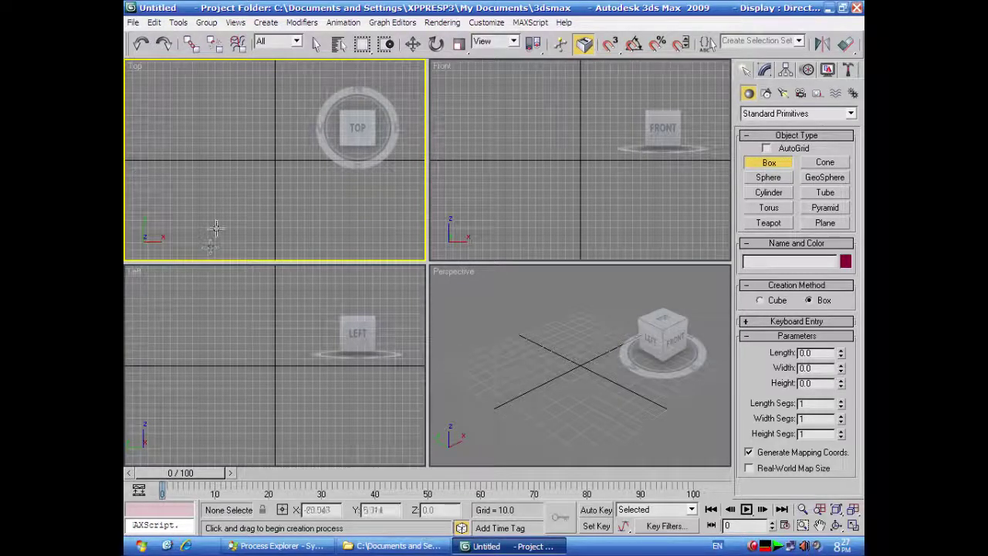
drag(202, 124, 286, 158)
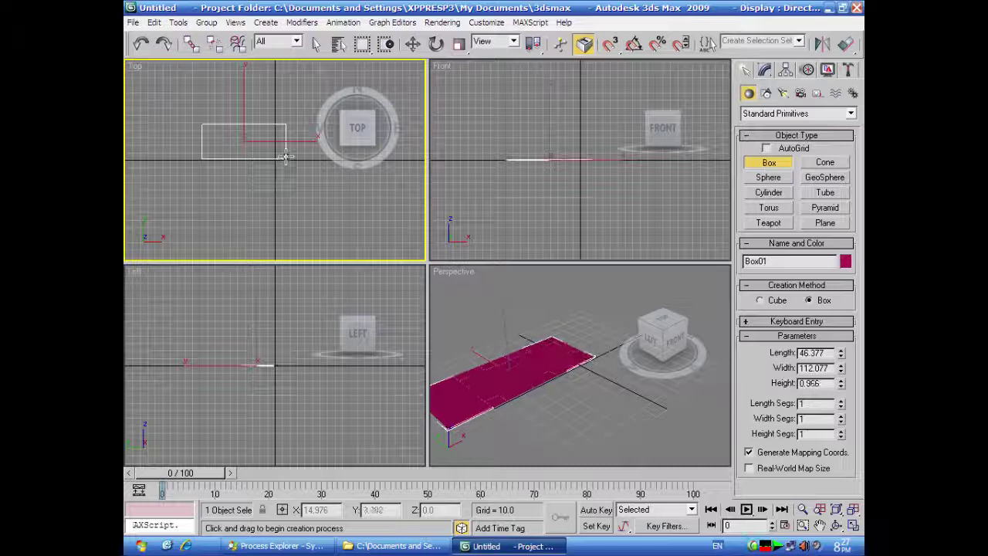
click(285, 157)
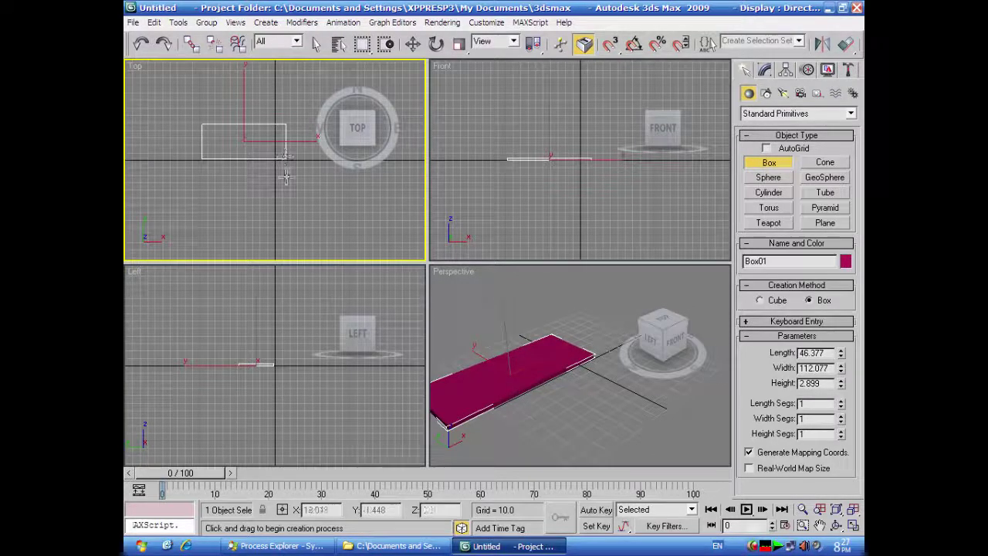
right_click(289, 188)
alt+middle_drag(608, 435, 651, 425)
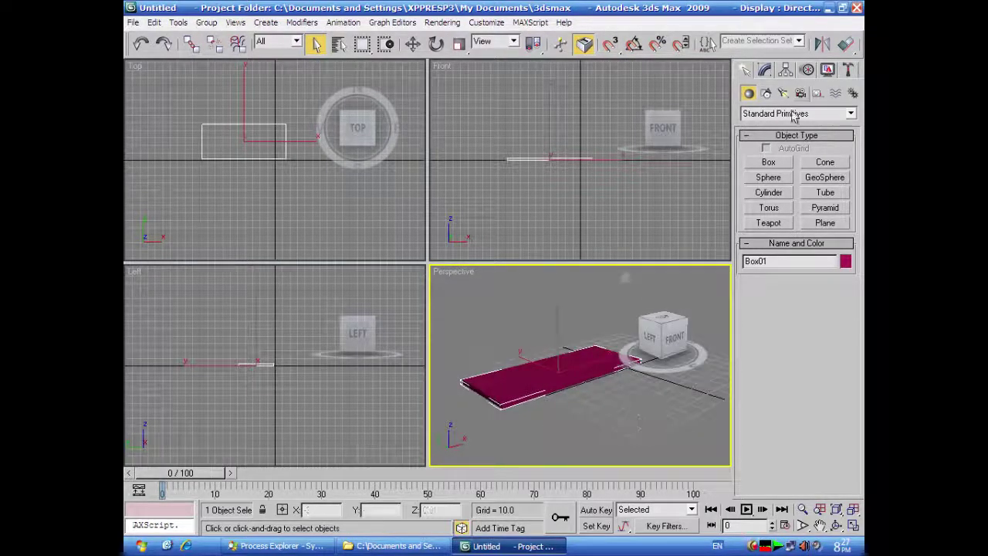
- Open the box's parameters for modification, maximize the Perspective viewport and display edged faces
click(764, 70)
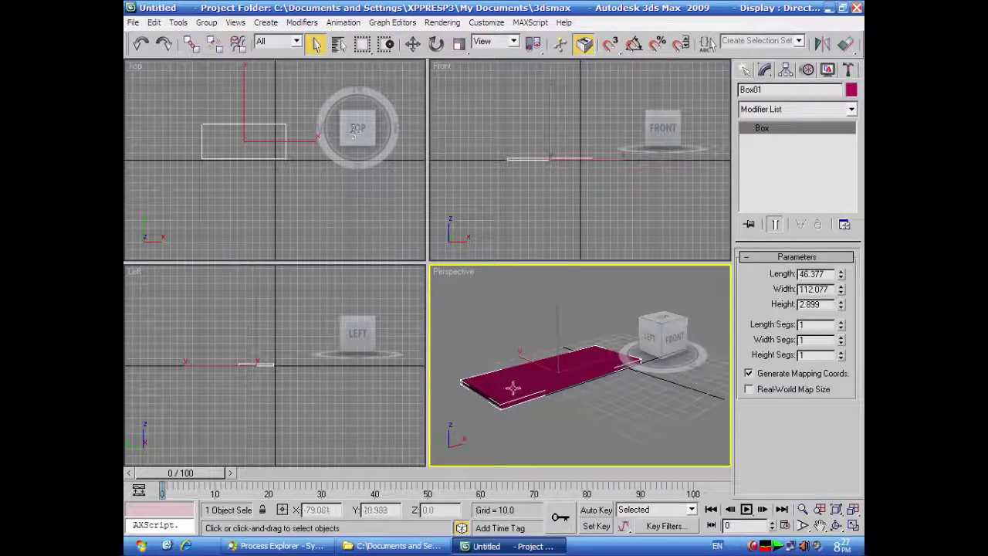
click(854, 525)
alt+middle_drag(454, 337, 503, 404)
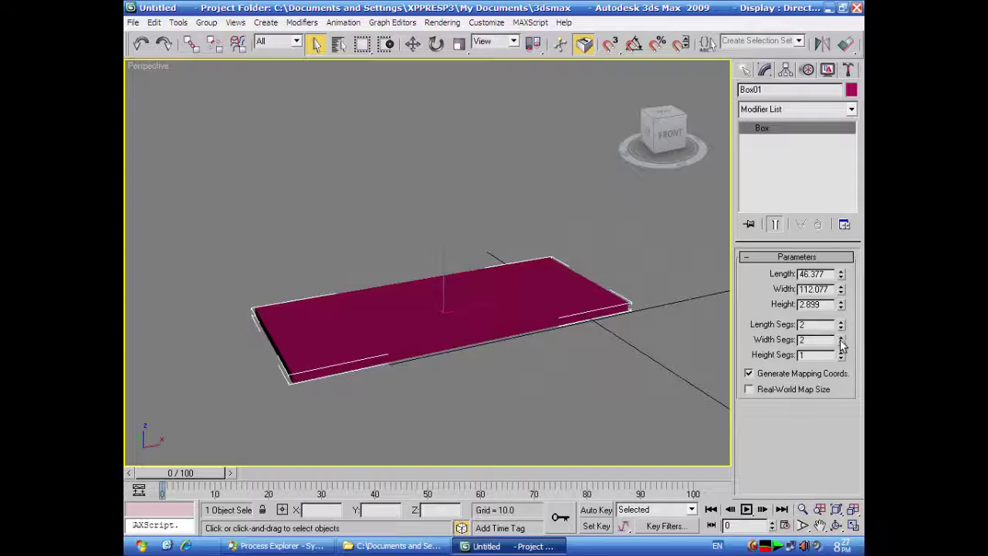
key(F4)
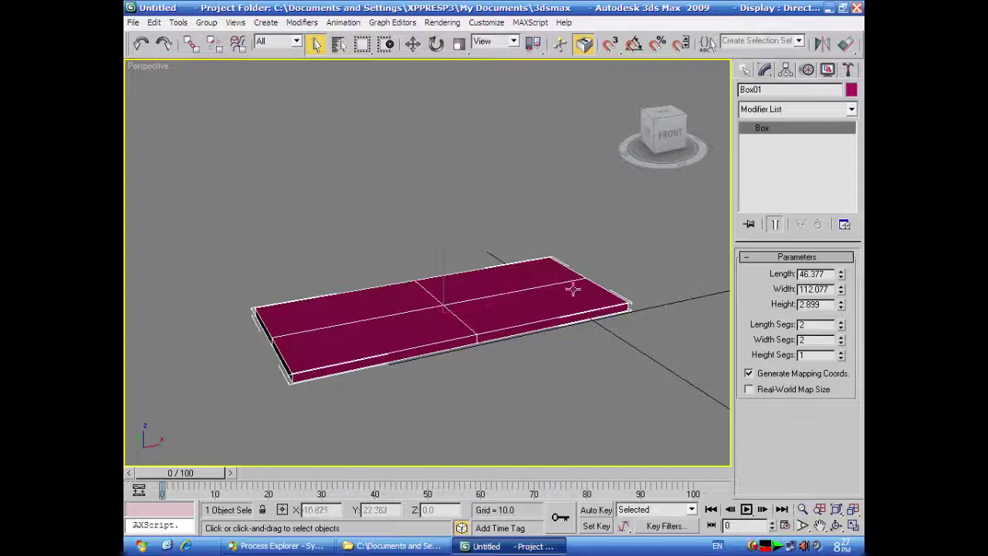
key(F4)
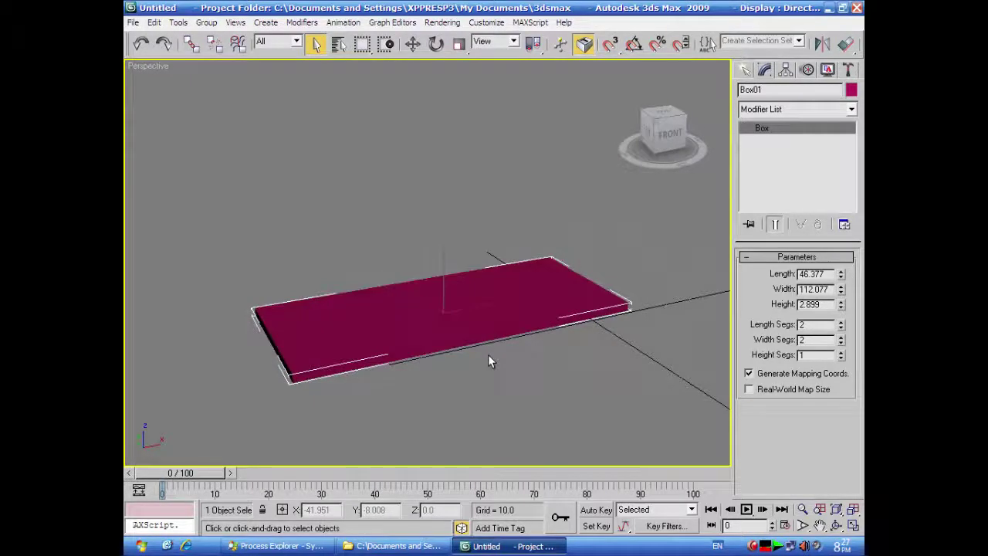
key(F4)
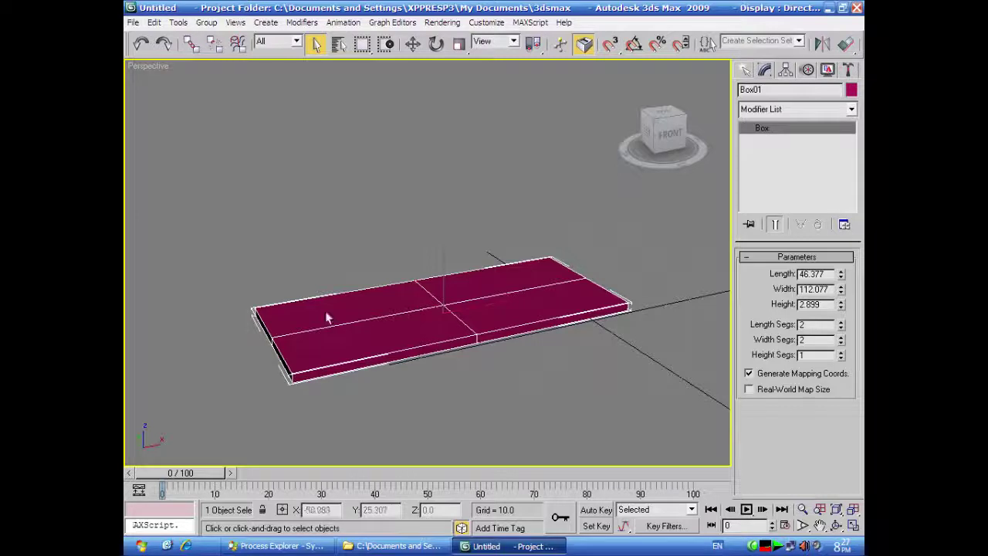
- Set the box's length segments to 3 and width segments to 3
click(841, 328)
click(841, 323)
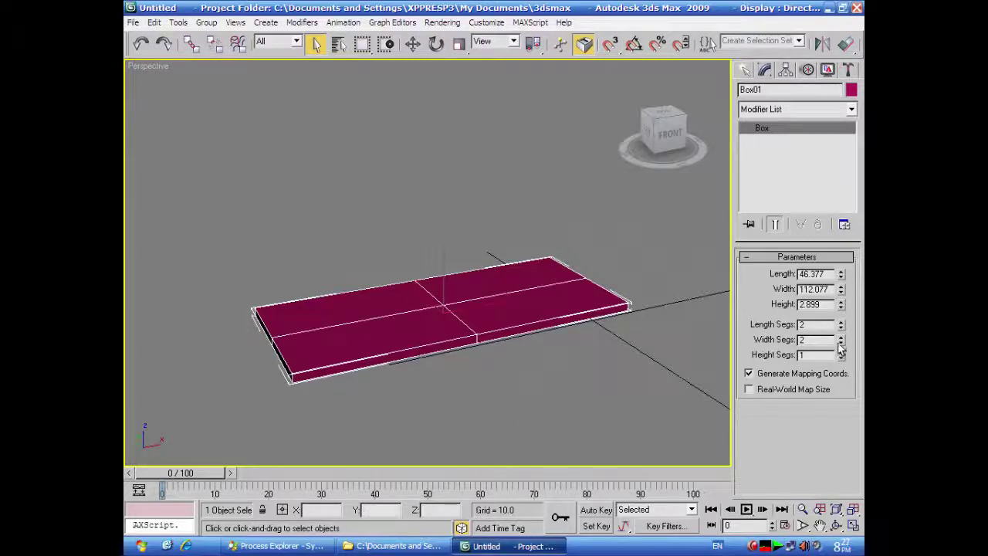
click(842, 324)
click(841, 343)
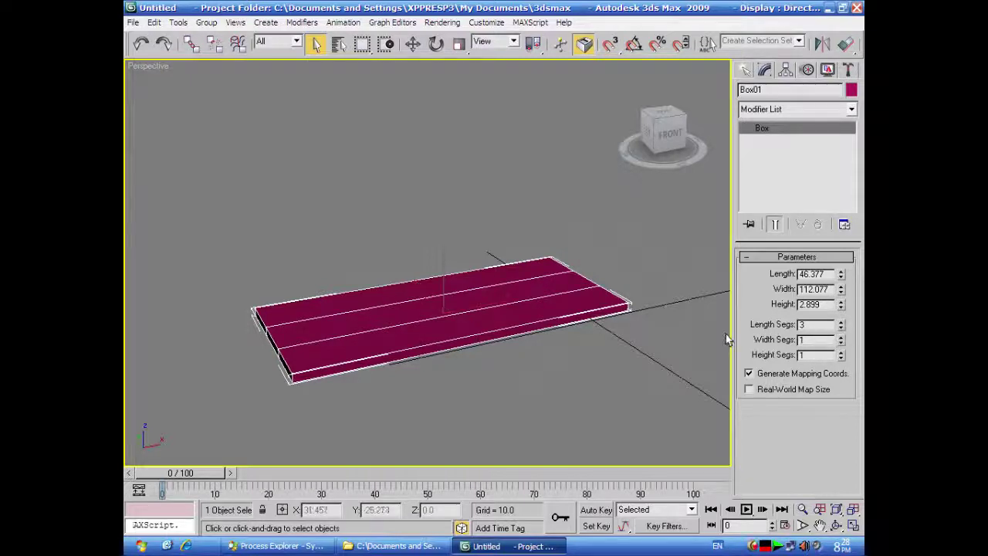
click(841, 337)
click(841, 337)
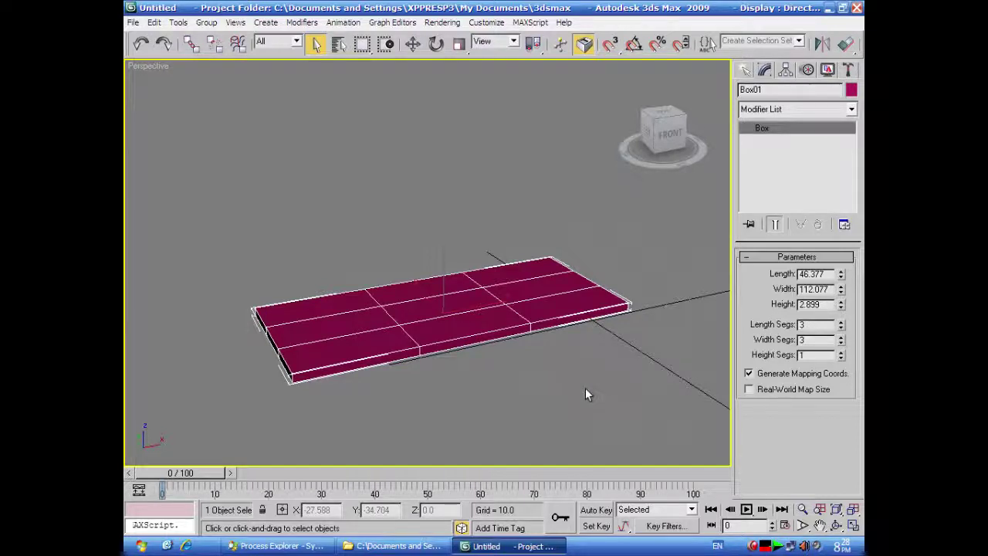
- Apply an Edit Poly modifier to the box
right_click(729, 131)
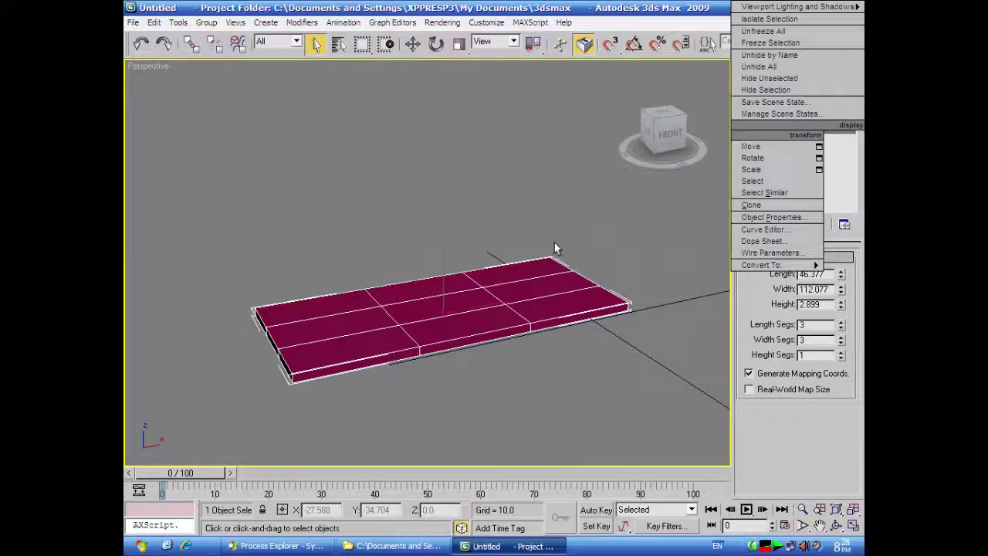
click(654, 220)
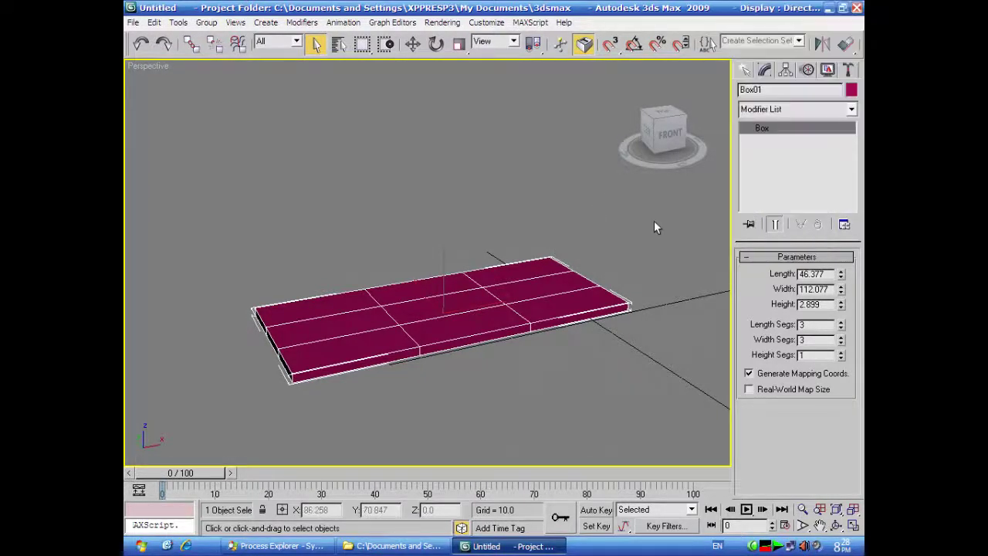
click(851, 110)
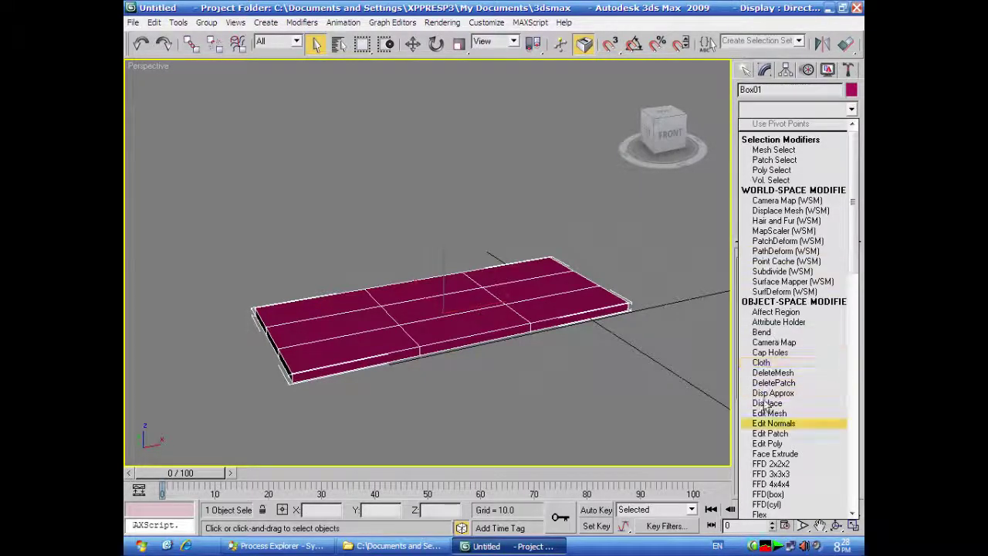
click(771, 444)
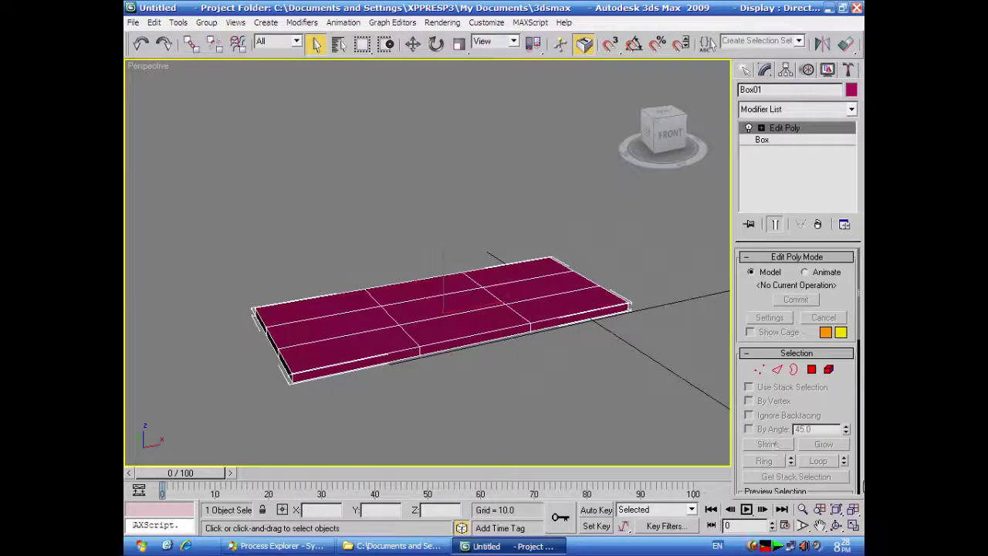
- Restore the four-viewport layout and frame the box closely in the Left, Front and Top views
click(852, 525)
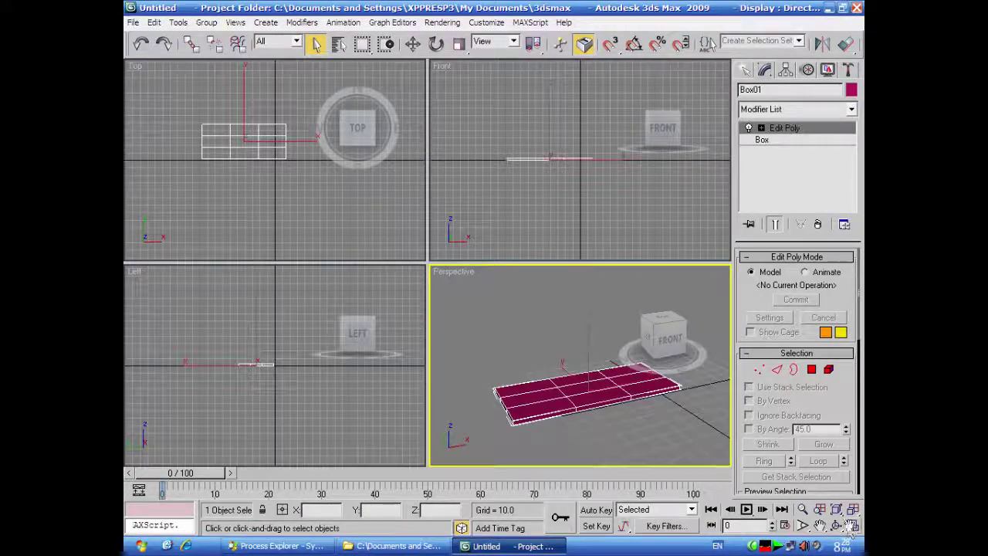
right_click(293, 404)
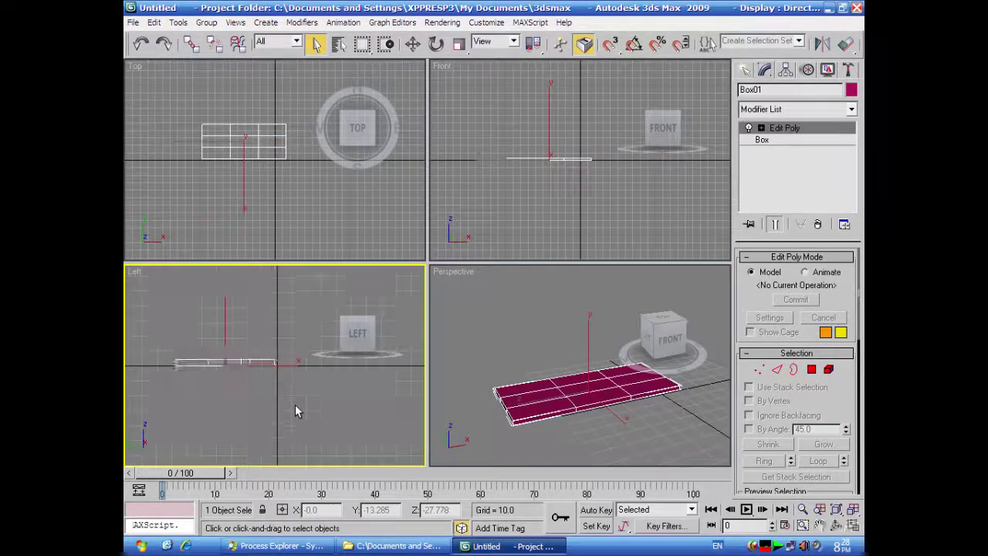
middle_drag(296, 404, 339, 423)
right_click(549, 228)
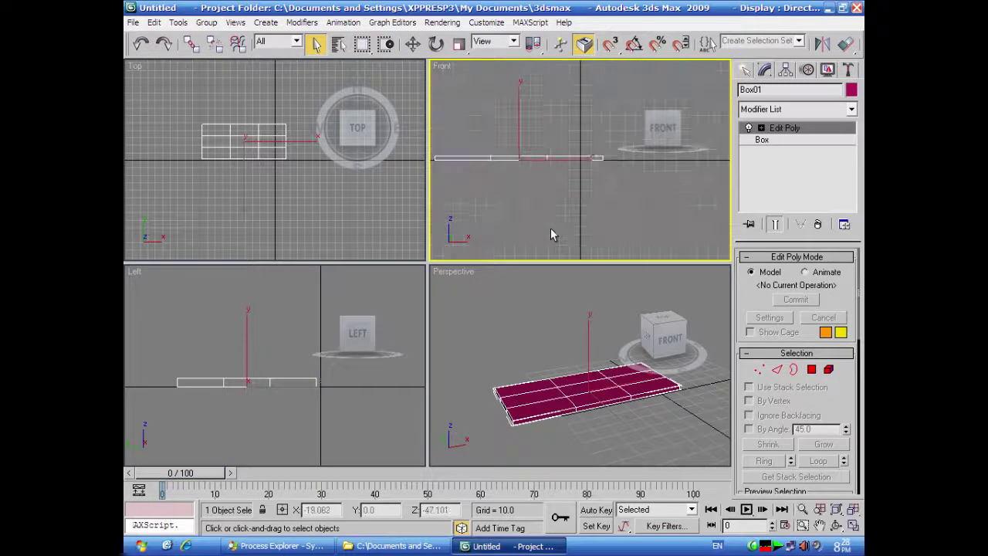
middle_drag(546, 226, 622, 255)
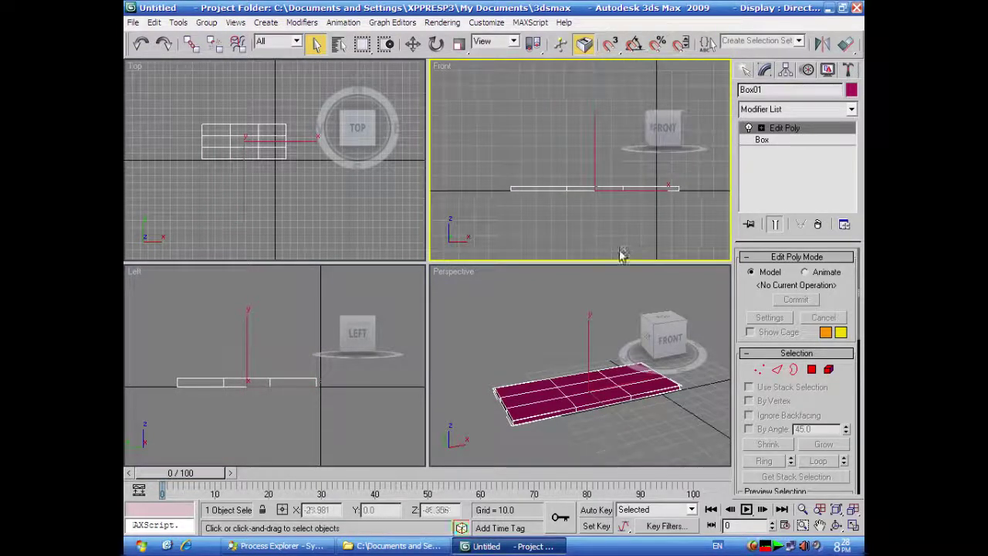
right_click(314, 254)
scroll(313, 253, up, 4)
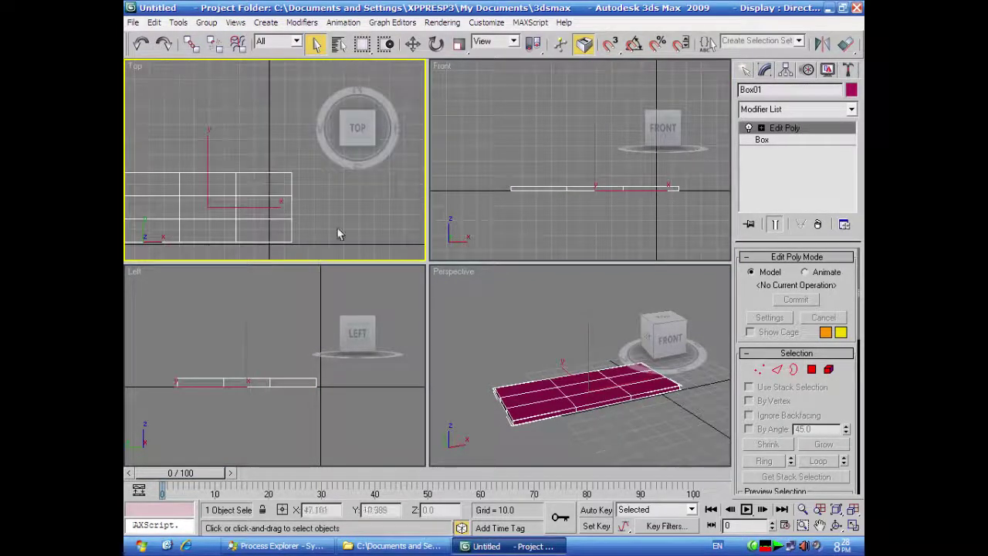
middle_drag(339, 232, 383, 218)
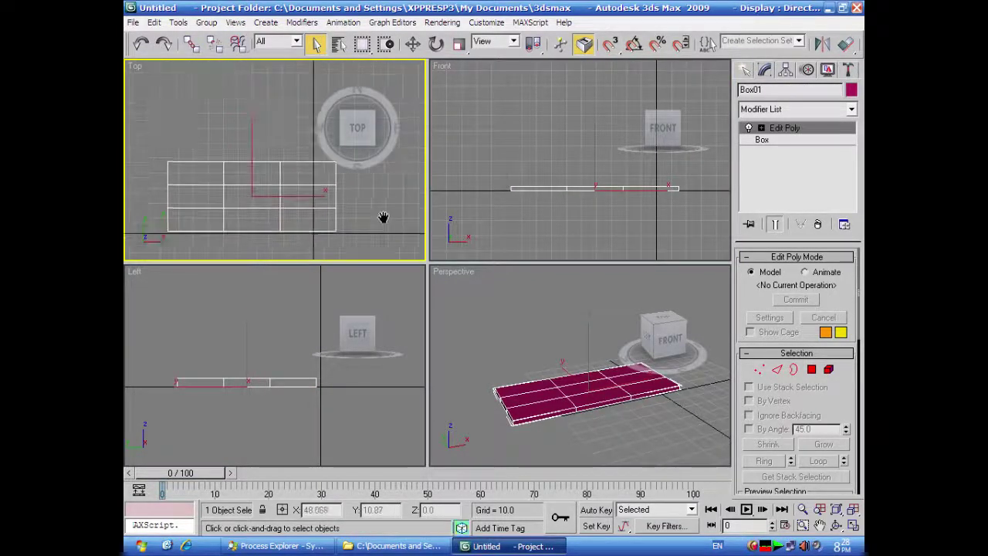
- At Vertex level, move the inner vertex column nearest the box's right end along X to about 8, close to that end
click(761, 128)
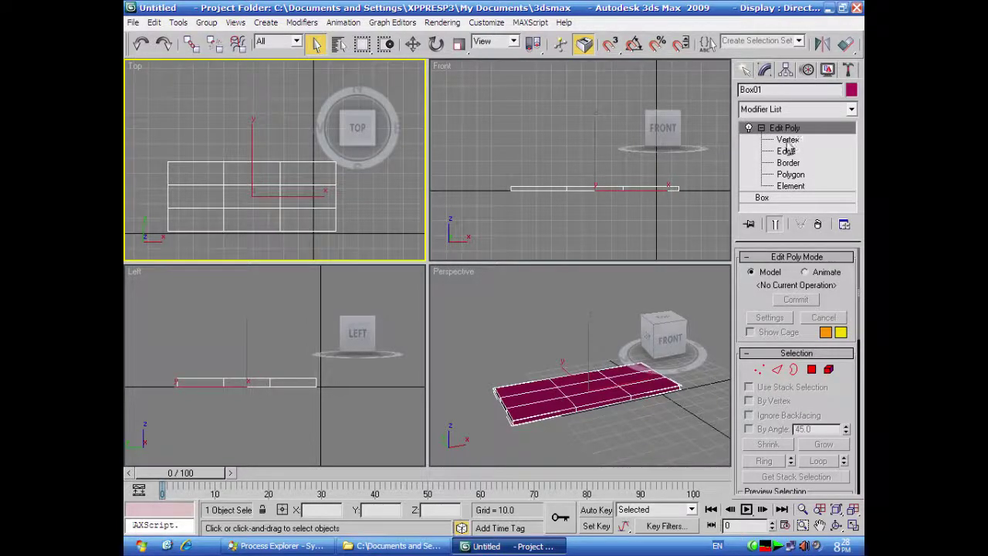
click(787, 139)
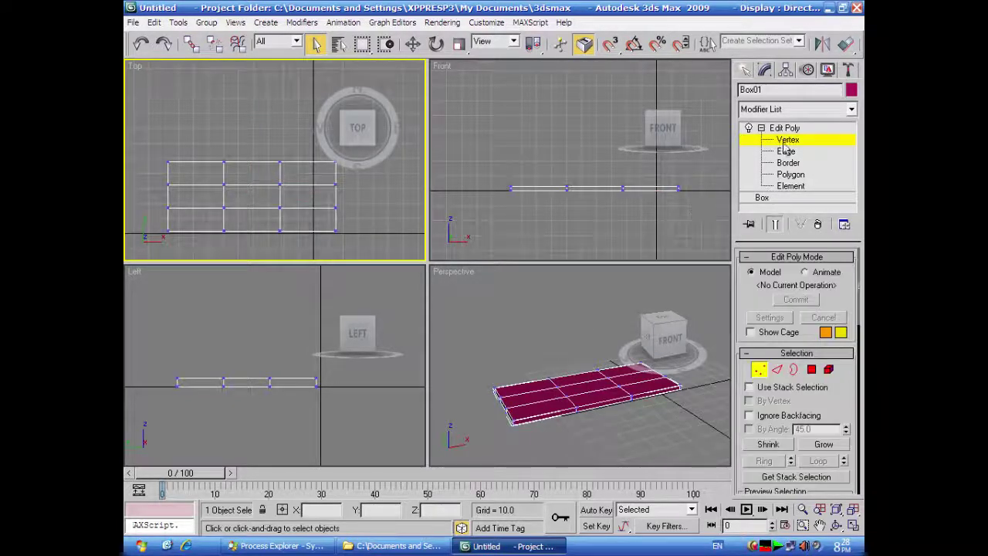
drag(620, 184, 628, 215)
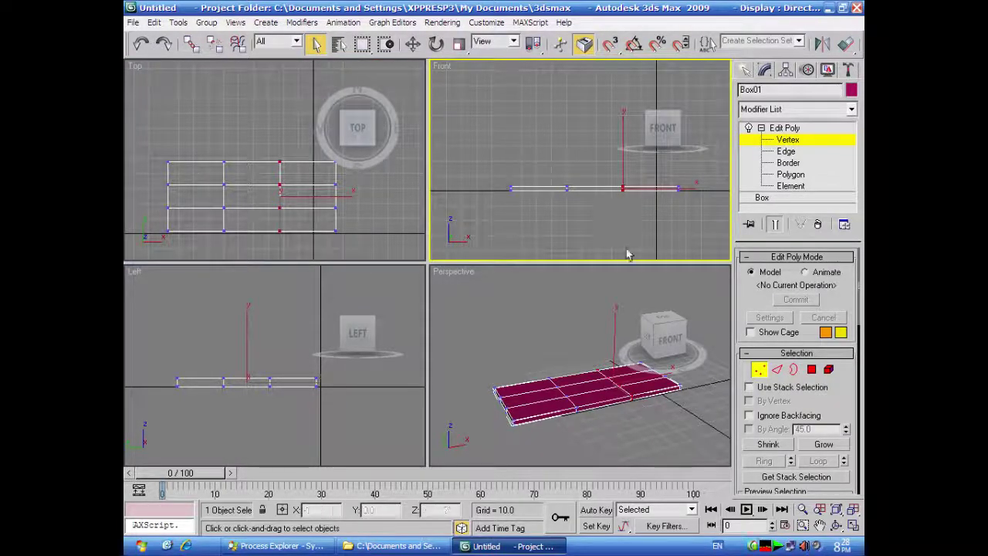
right_click(645, 429)
alt+middle_drag(645, 429, 607, 438)
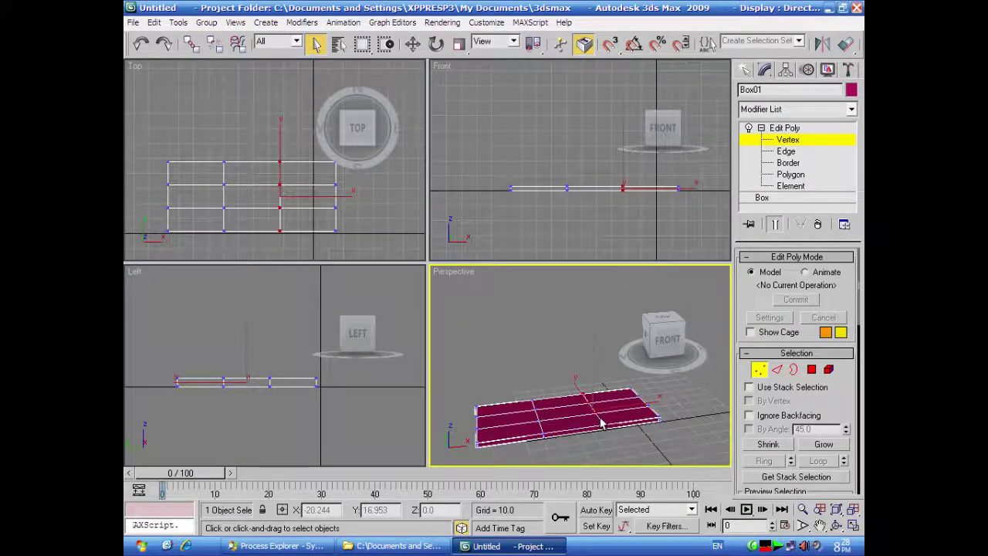
click(412, 44)
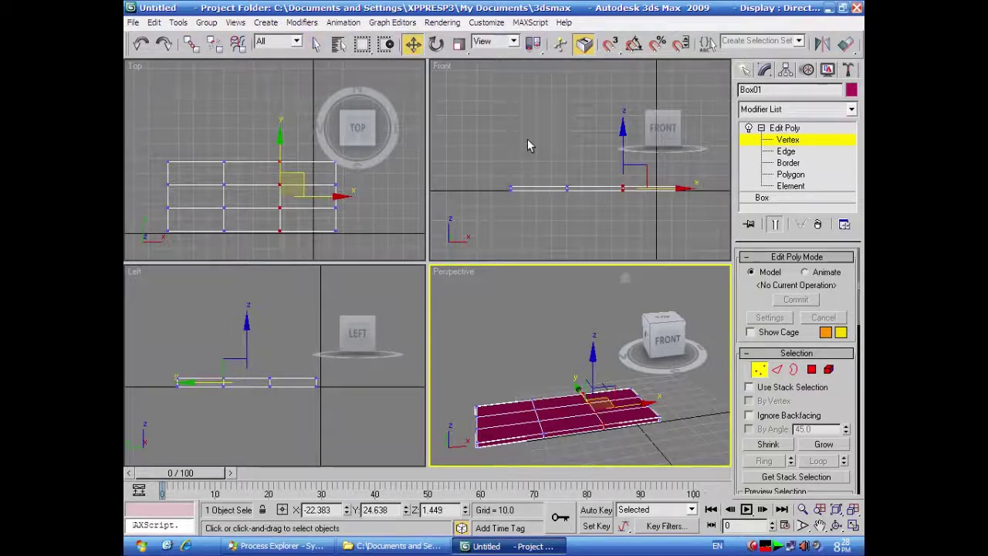
right_click(684, 195)
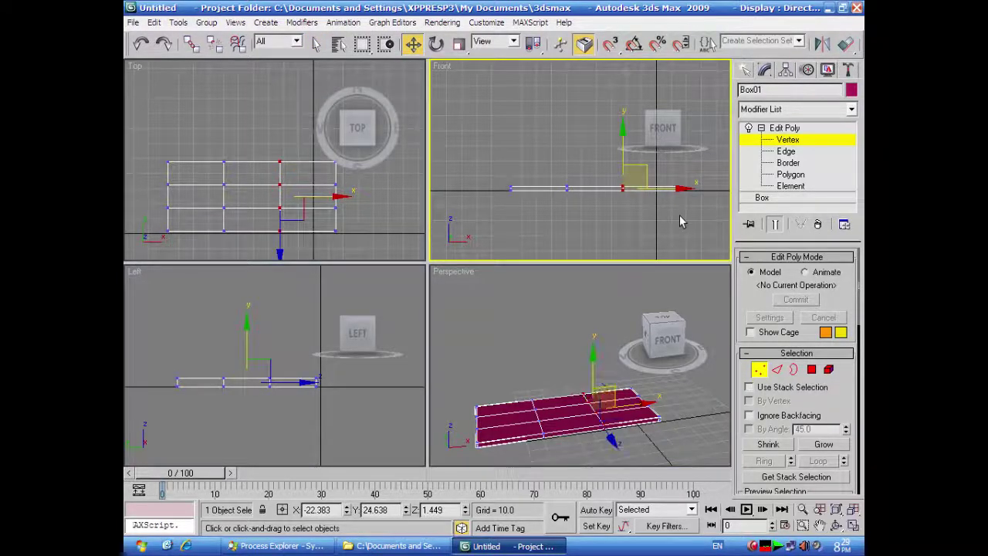
drag(684, 195, 724, 190)
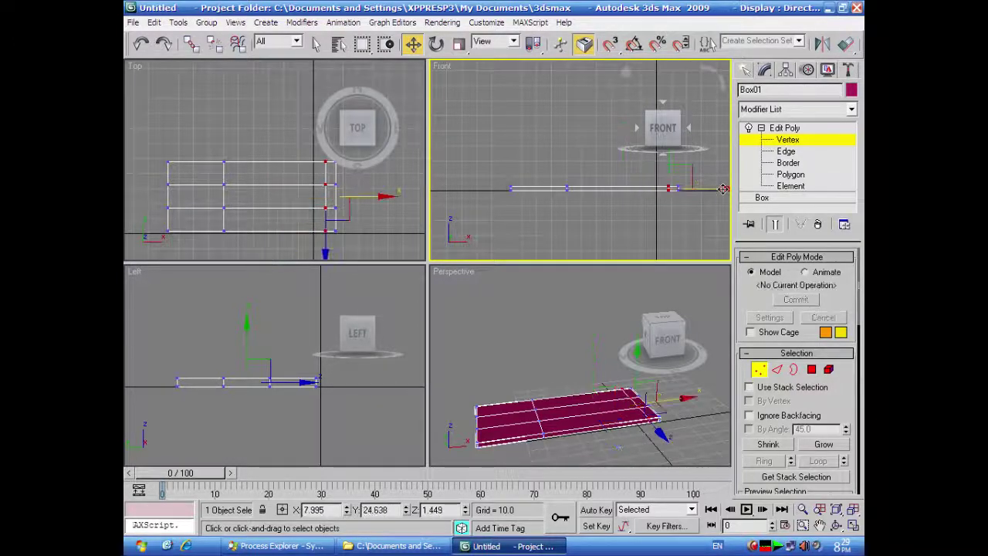
click(622, 217)
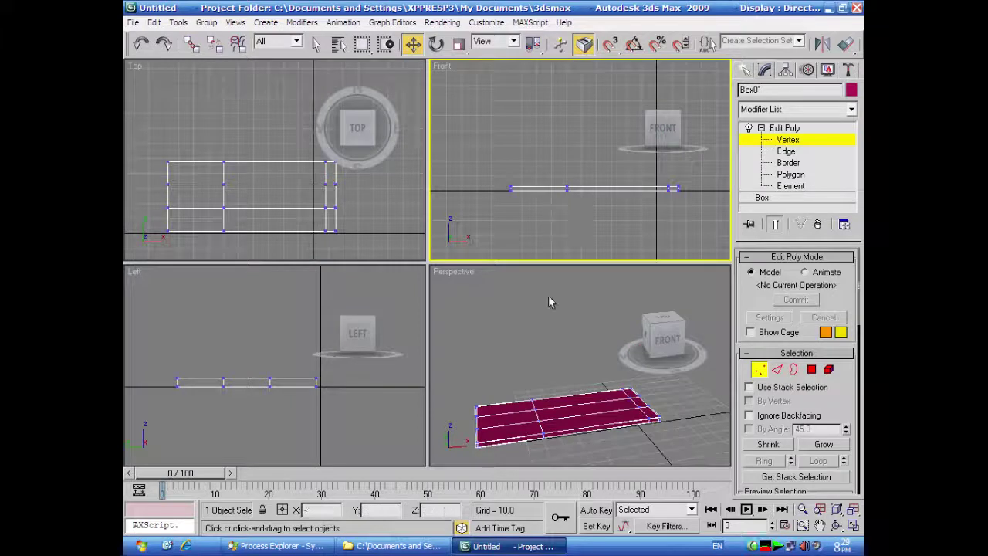
- At Edge level, try a Ring selection from the back top edge of the inner division farthest from the narrow end strip
click(785, 152)
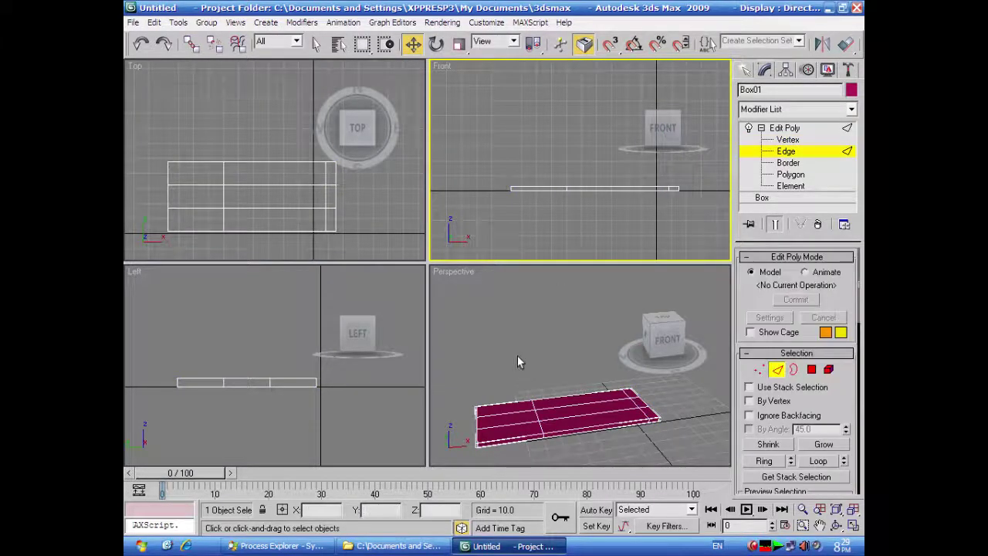
click(534, 405)
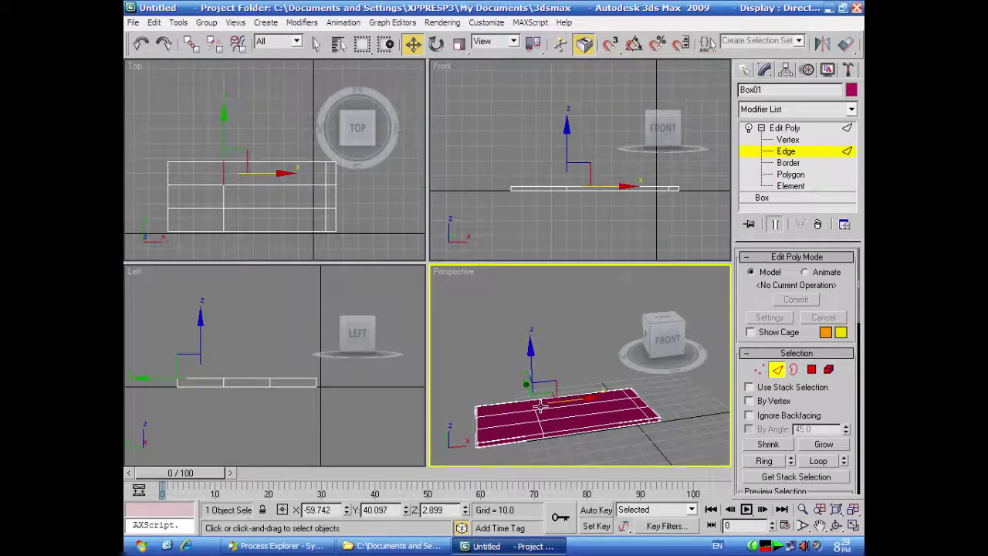
scroll(818, 409, down, 2)
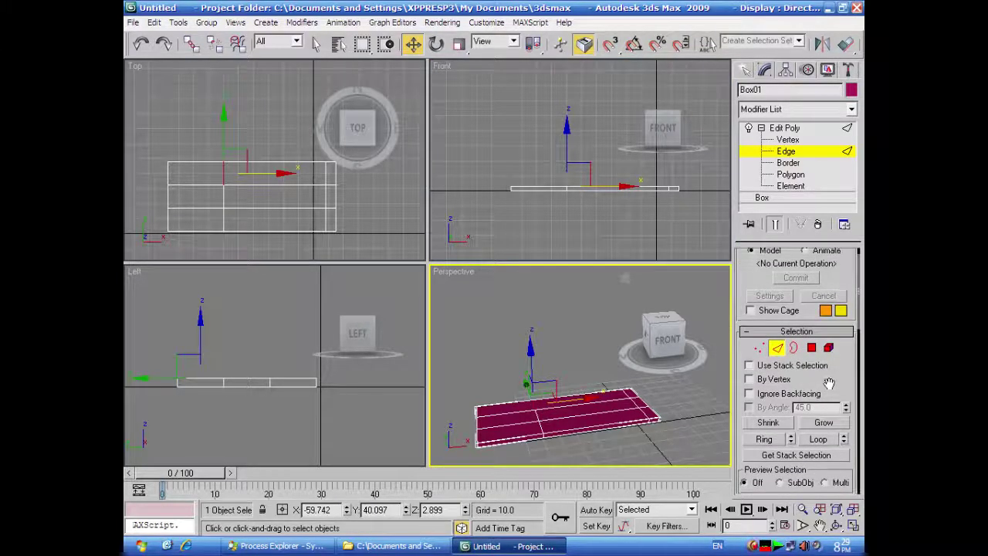
click(764, 439)
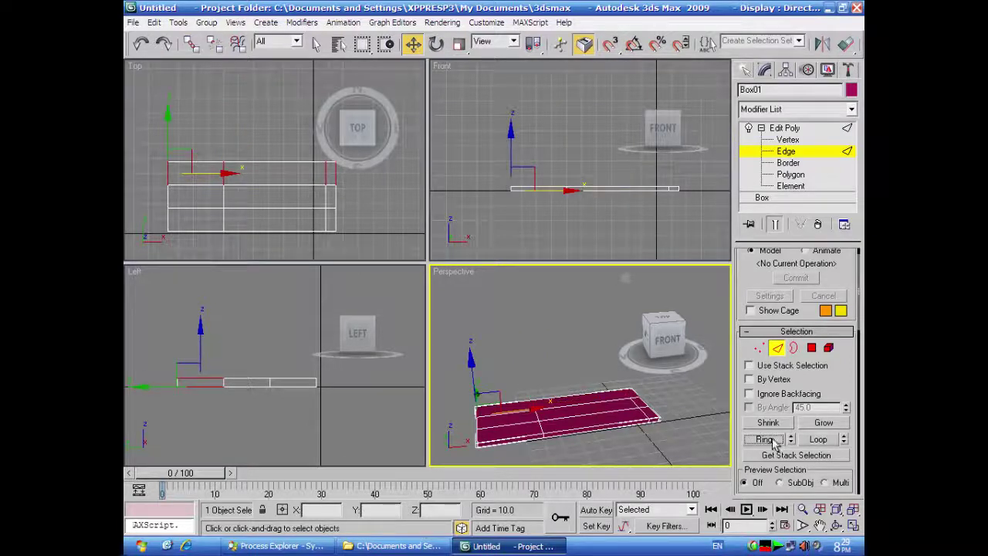
click(606, 441)
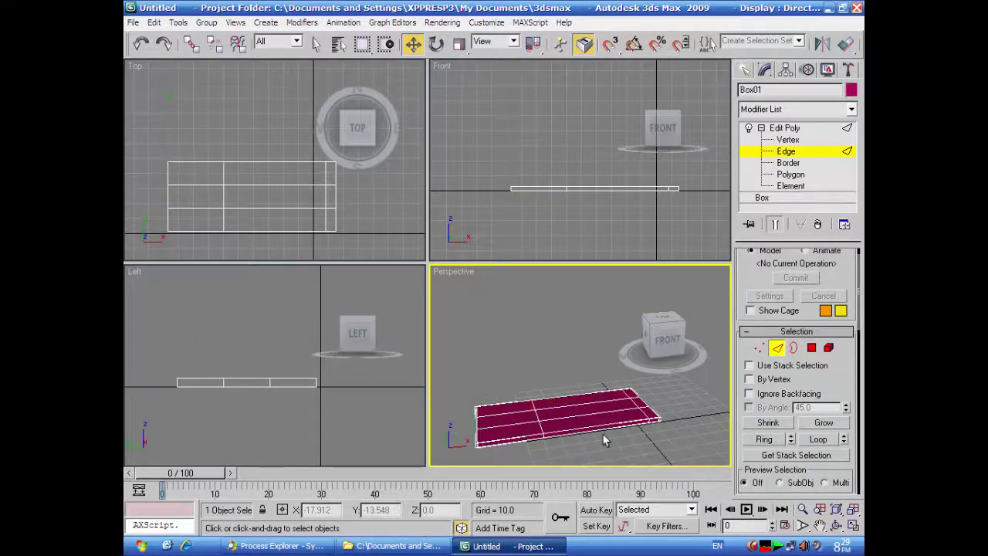
- At Edge level, select the full loop of the widely spaced inner cross division and move it along X to about -90, near the box's end
click(533, 405)
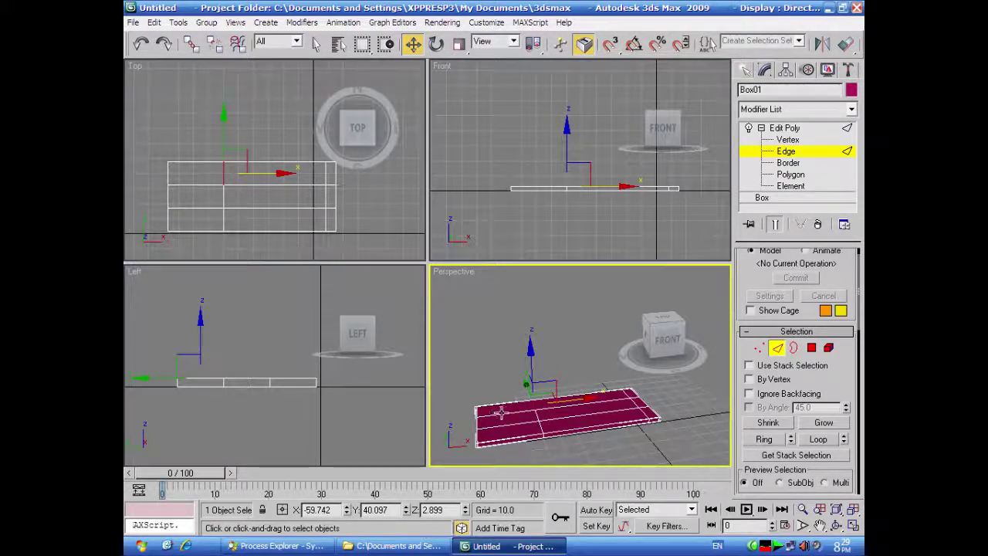
click(818, 438)
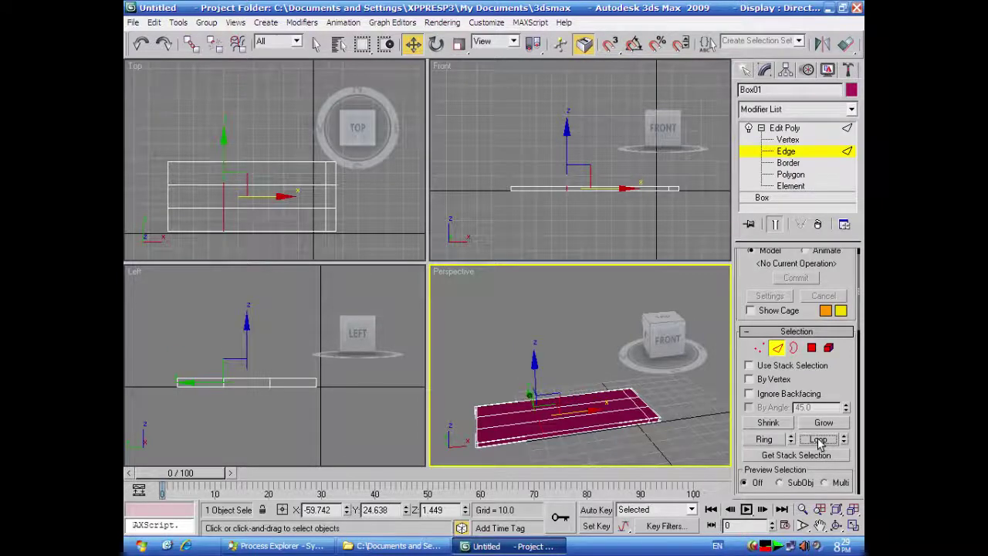
right_click(389, 224)
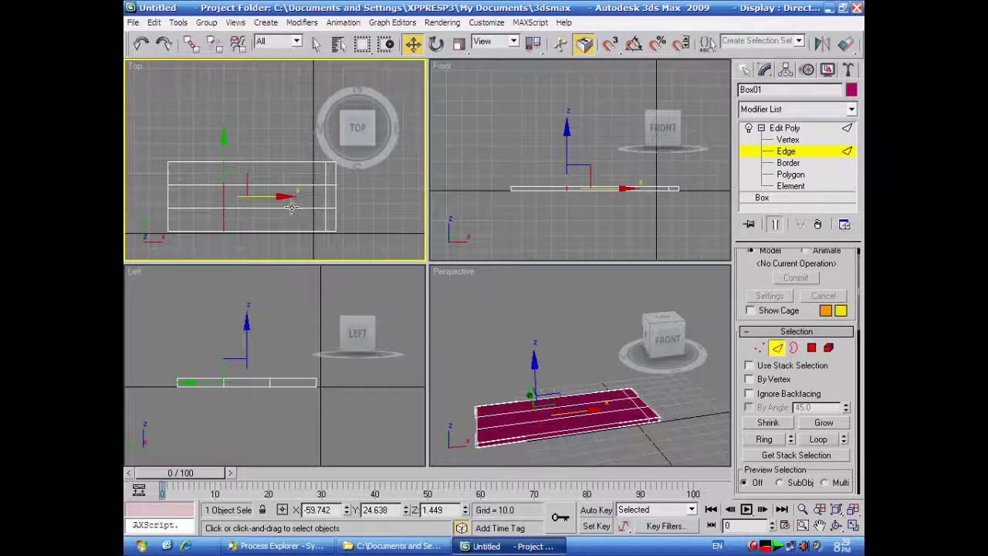
right_click(525, 230)
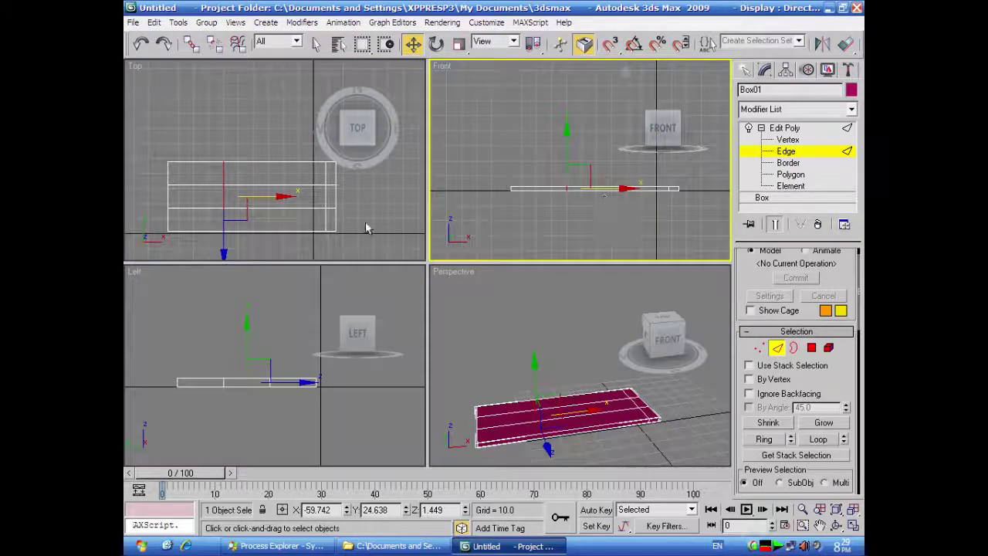
right_click(307, 214)
drag(273, 196, 183, 195)
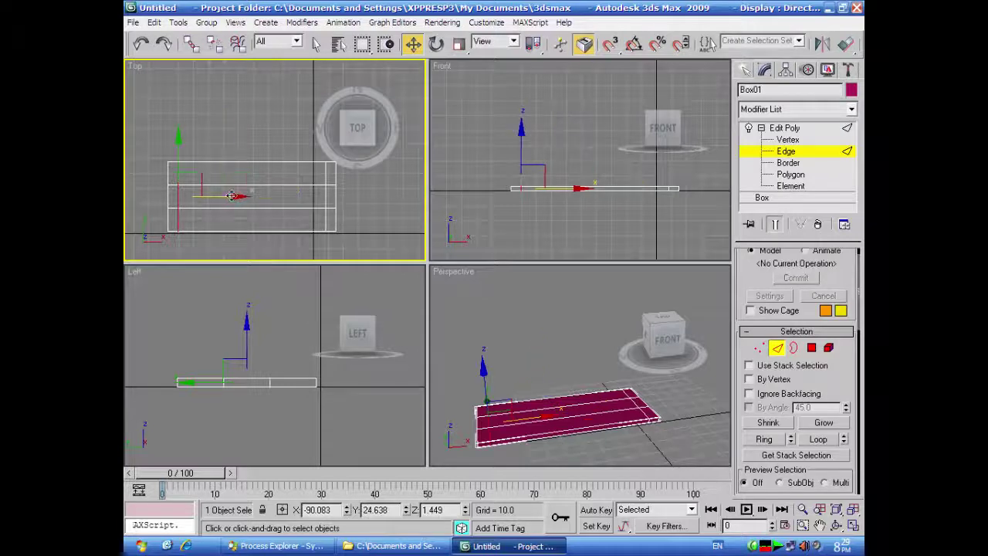
click(502, 227)
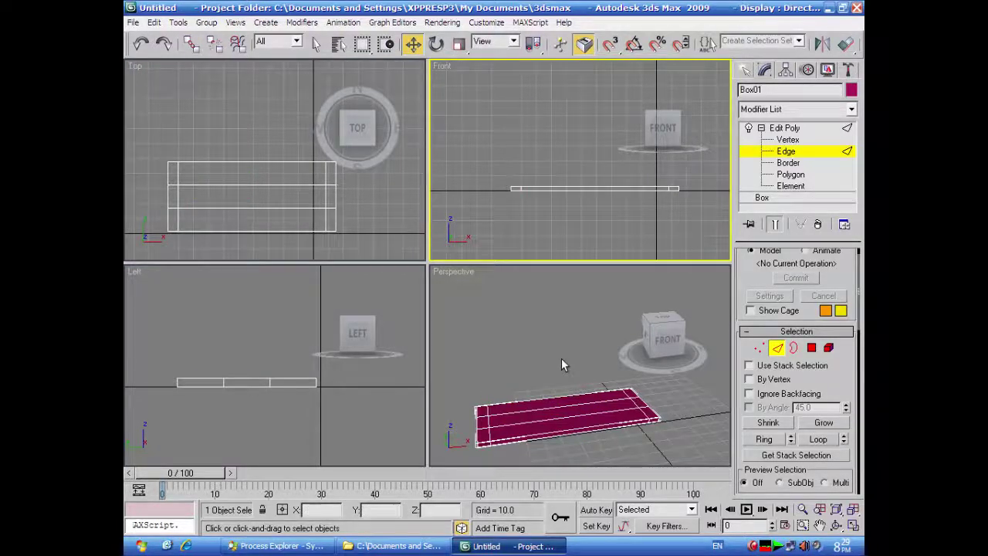
click(580, 337)
alt+middle_drag(569, 337, 543, 386)
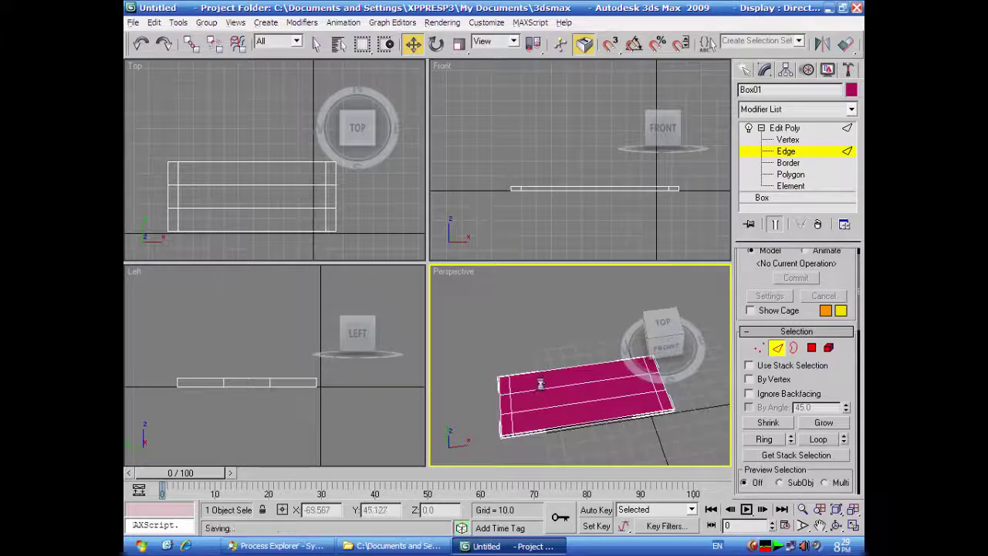
click(543, 386)
drag(549, 371, 566, 409)
click(515, 358)
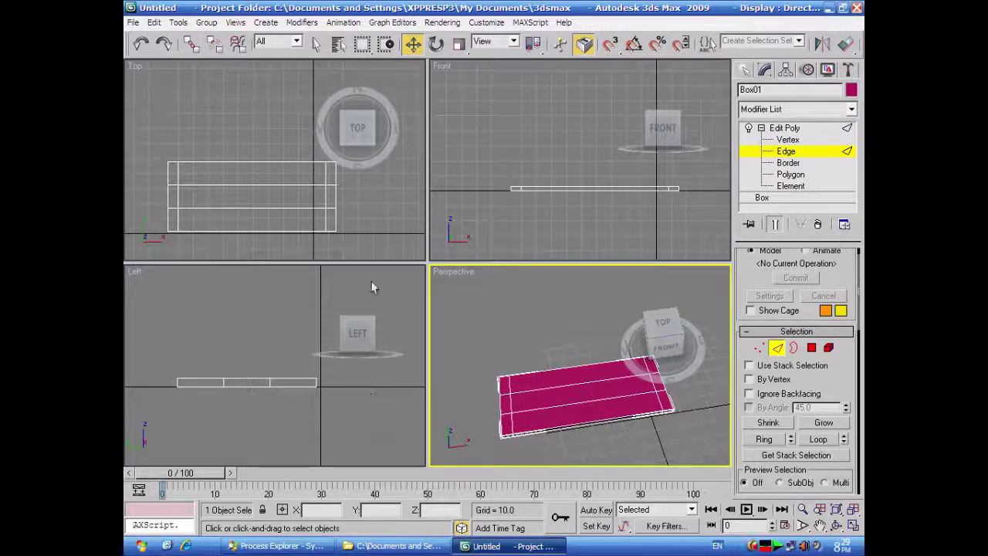
- At Vertex level, move the inner lengthwise vertex row nearest the back along Y to about 42, close to the box's back edge
click(800, 140)
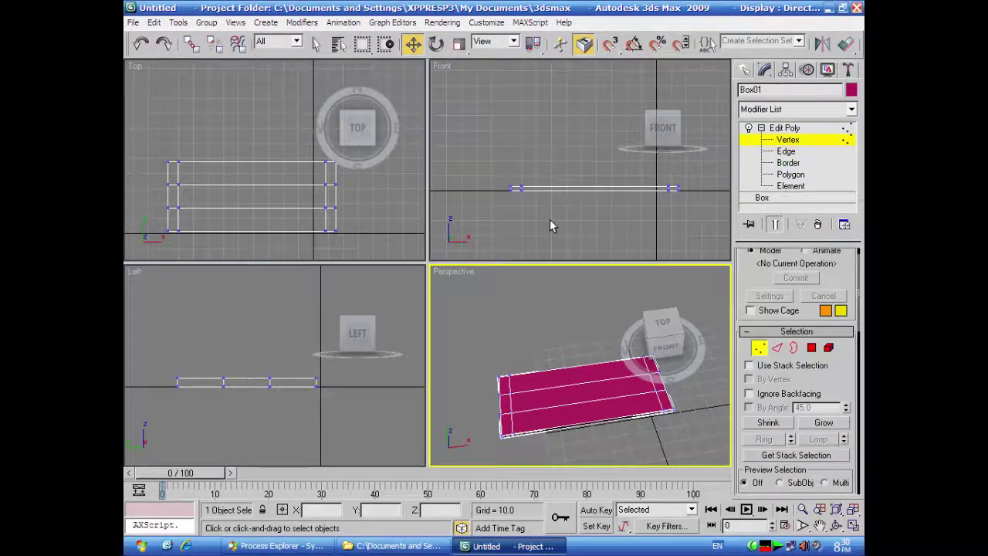
middle_drag(379, 212, 365, 221)
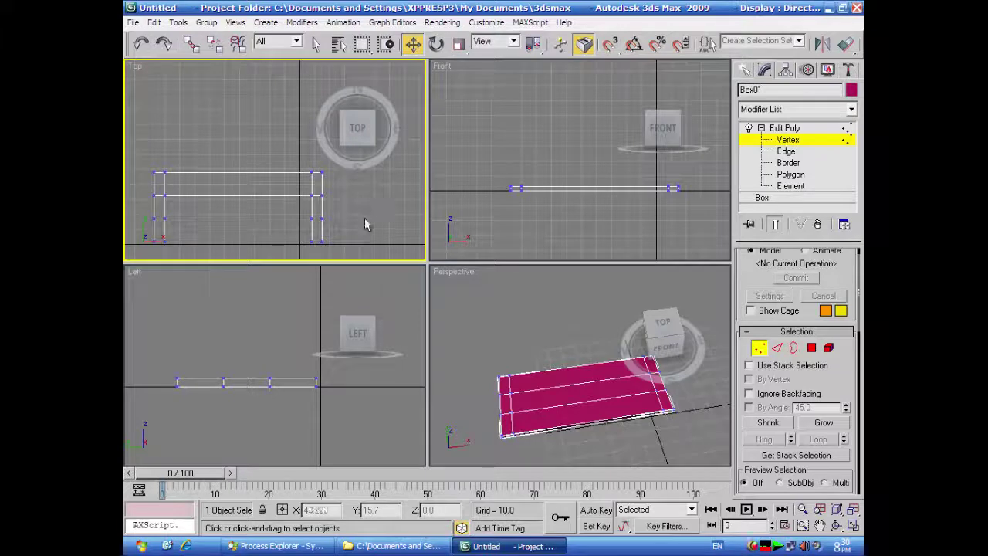
drag(359, 194, 147, 209)
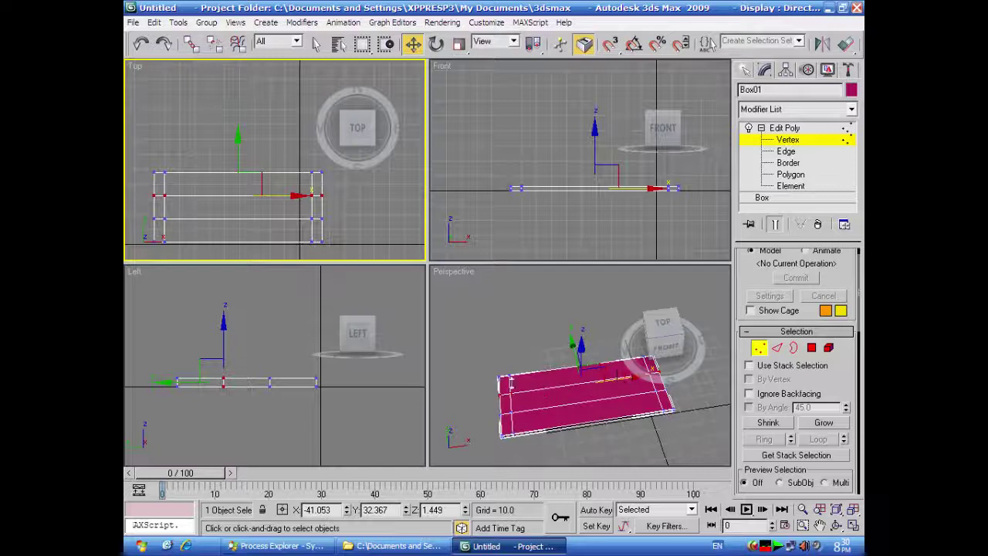
drag(238, 139, 239, 125)
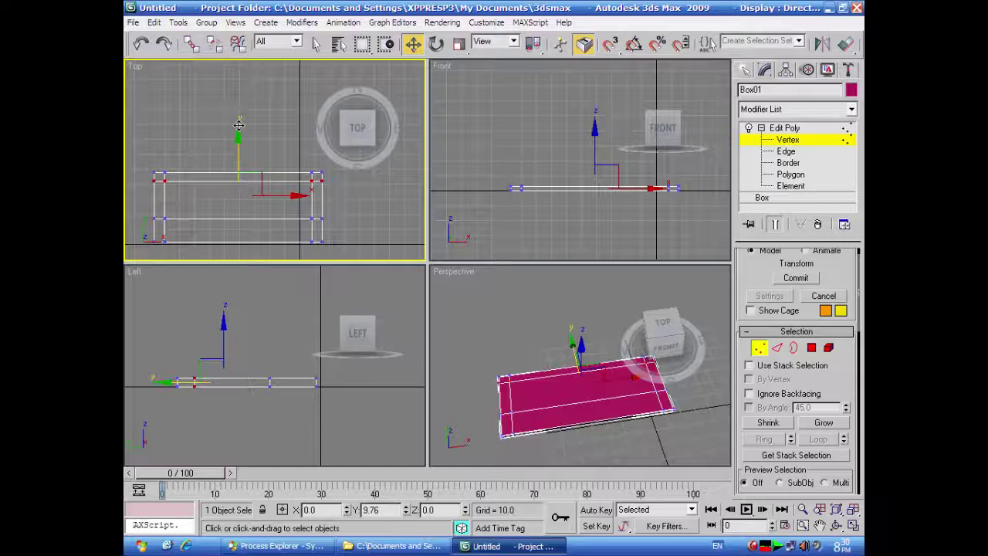
drag(239, 125, 238, 125)
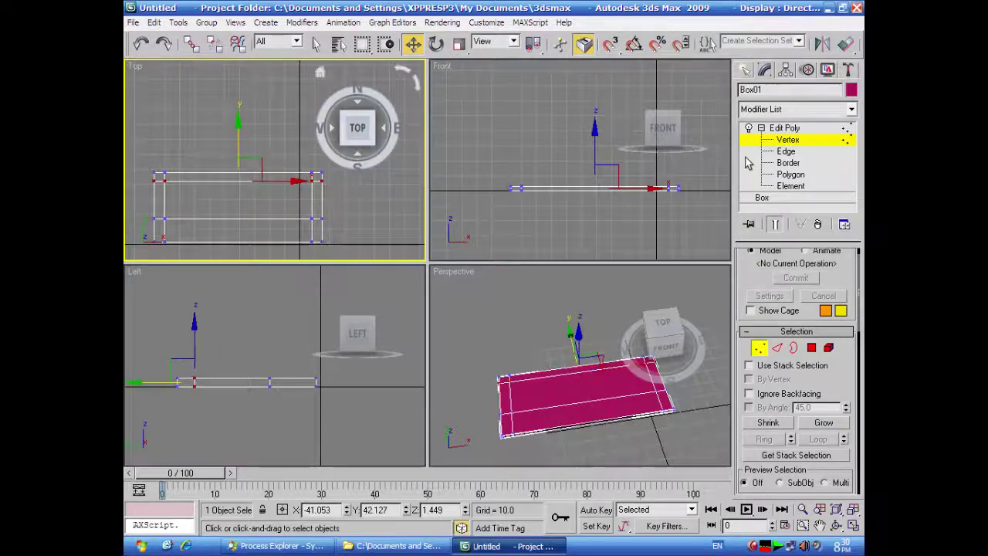
- At Edge level, select the remaining inner lengthwise edge loop and move it along Y to about 8, close to the box's front edge
click(783, 151)
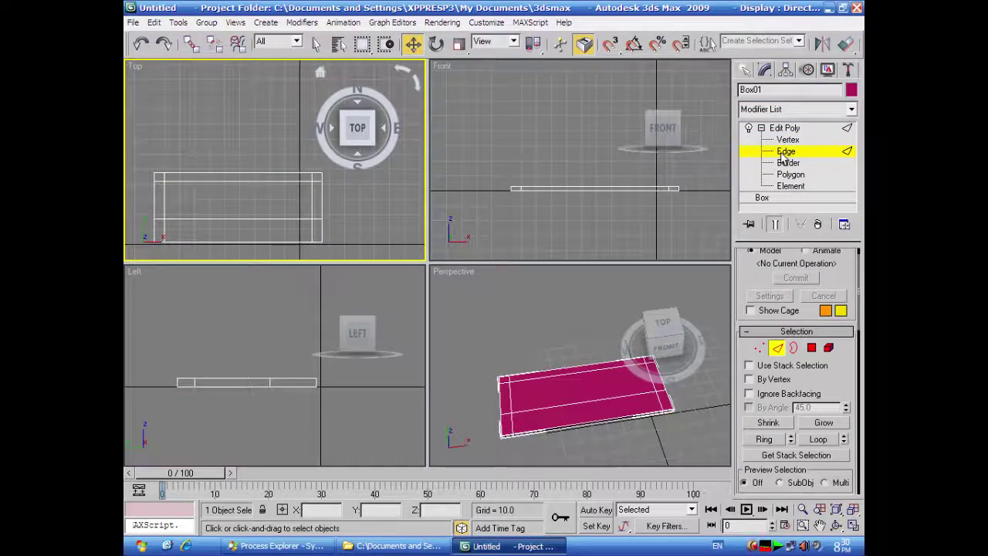
click(316, 219)
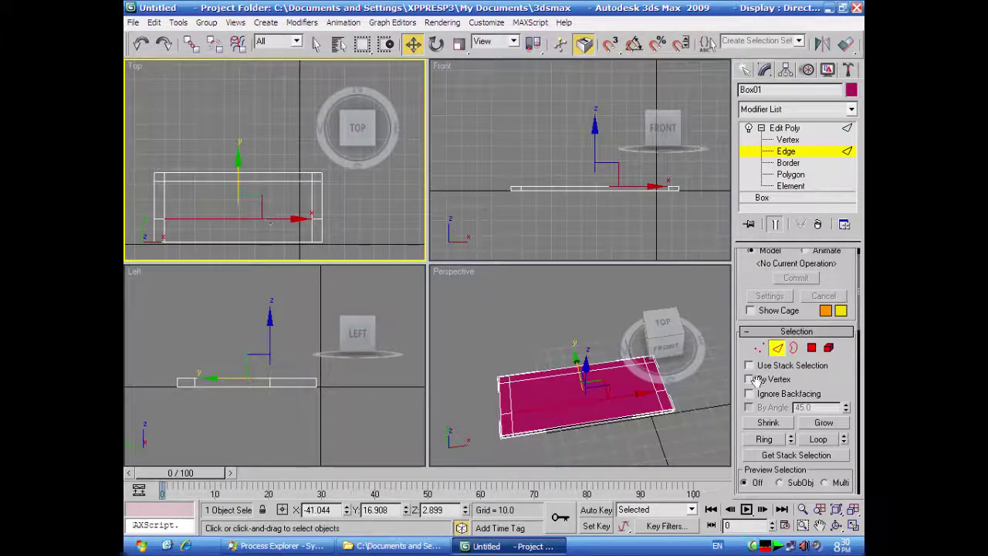
click(820, 439)
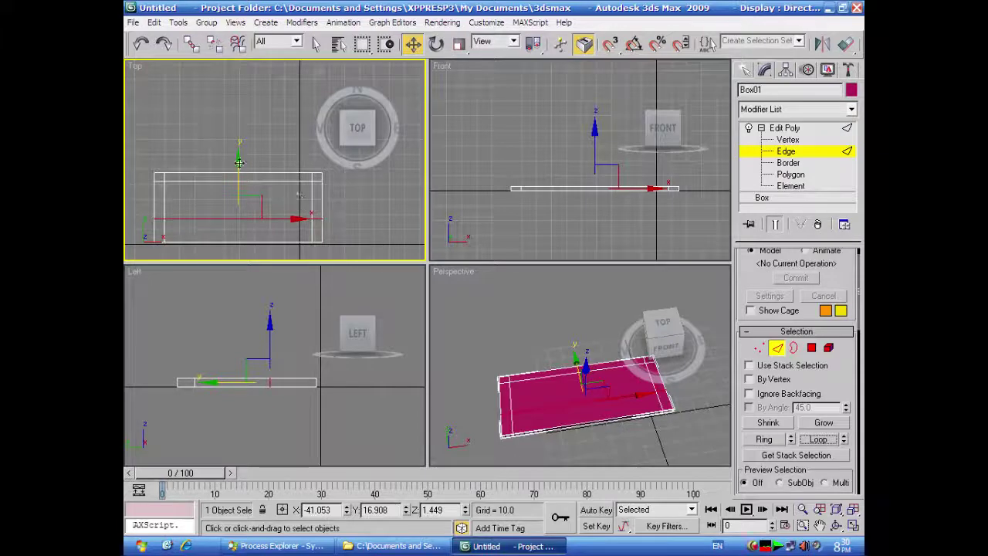
drag(238, 163, 239, 175)
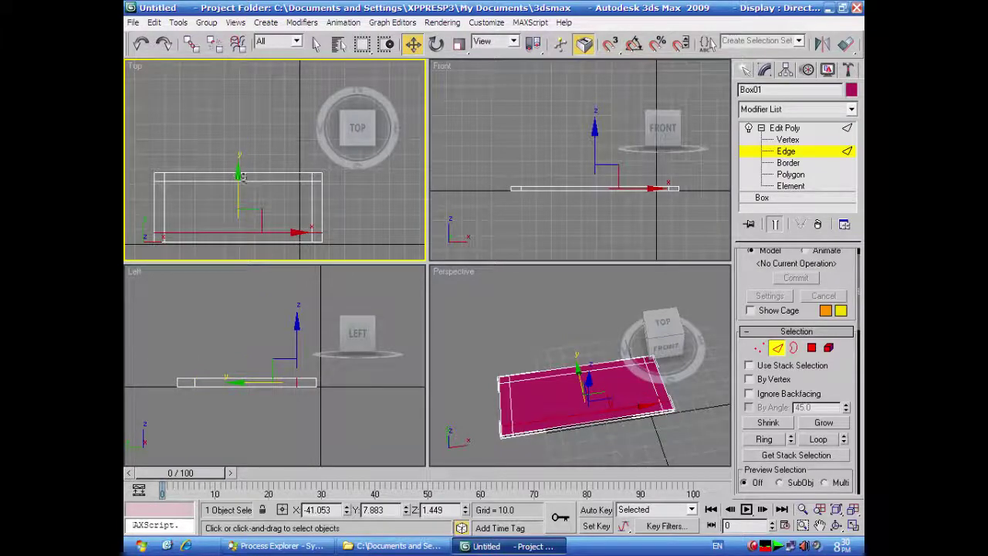
click(352, 201)
- In a maximized Perspective view, select the four corner polygons on the underside of the box at Polygon level
click(497, 309)
click(852, 524)
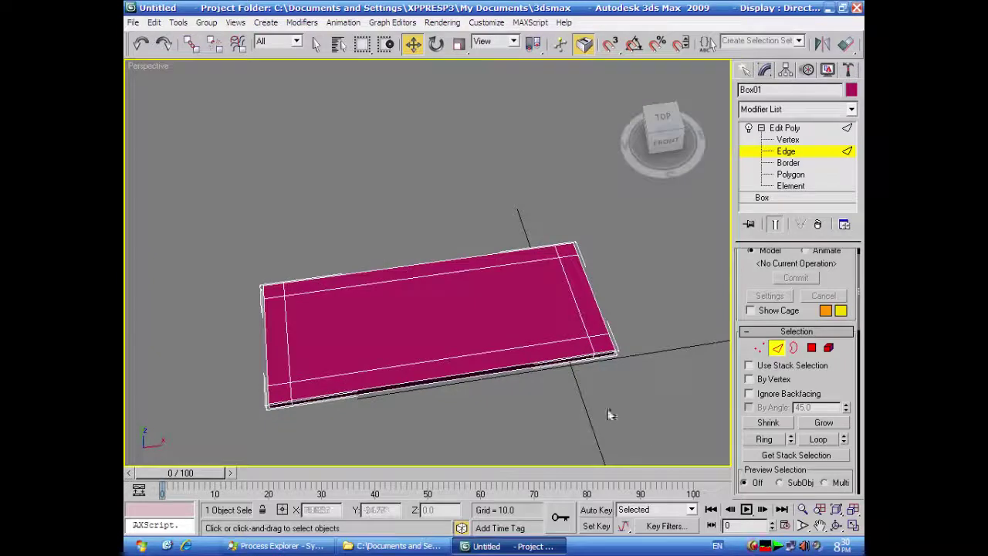
alt+middle_drag(518, 398, 538, 388)
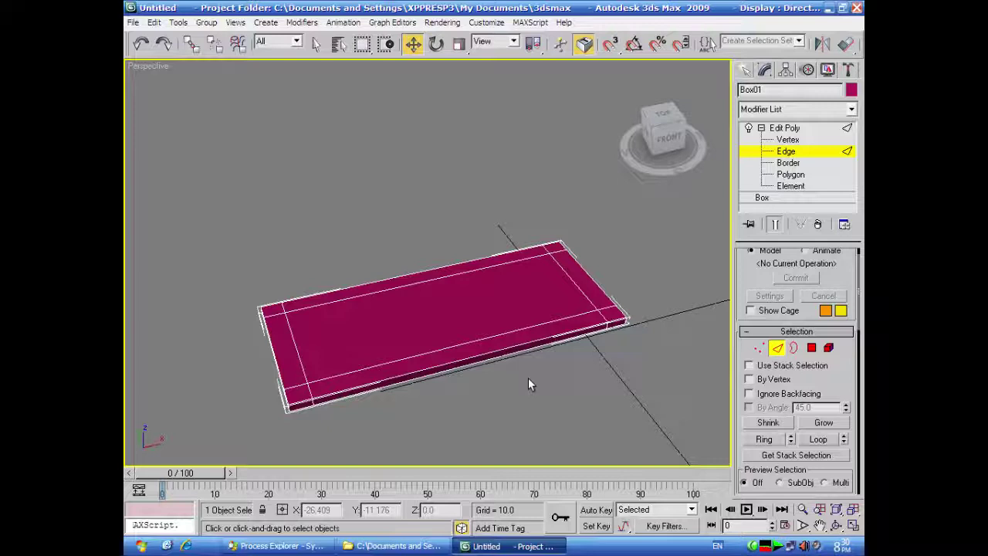
alt+middle_drag(526, 383, 490, 270)
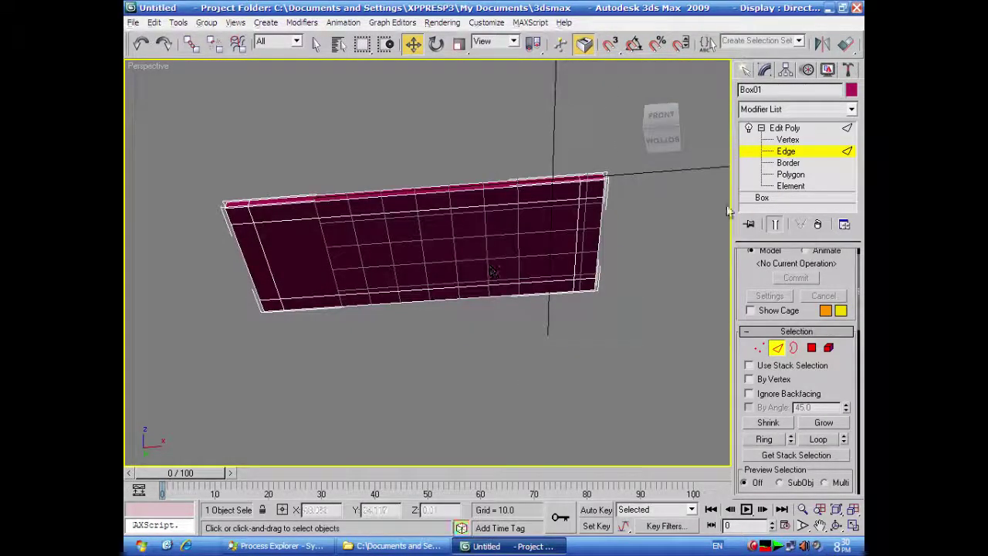
click(790, 175)
alt+middle_drag(625, 363, 622, 326)
click(588, 169)
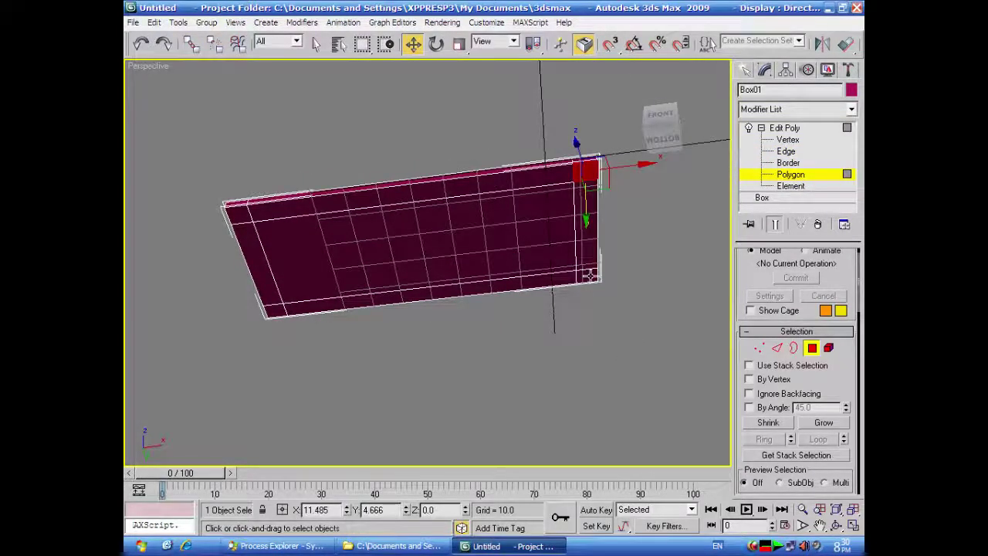
ctrl+click(589, 275)
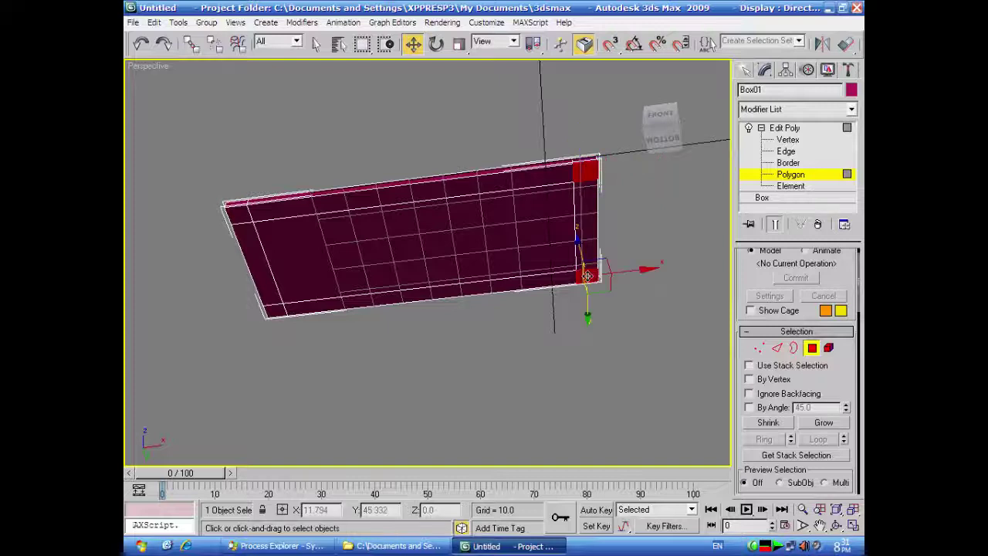
ctrl+click(276, 308)
ctrl+click(242, 221)
ctrl+click(278, 309)
- Extrude the four underside corner polygons as a group by about 27.7 to form the table legs
drag(836, 389, 832, 272)
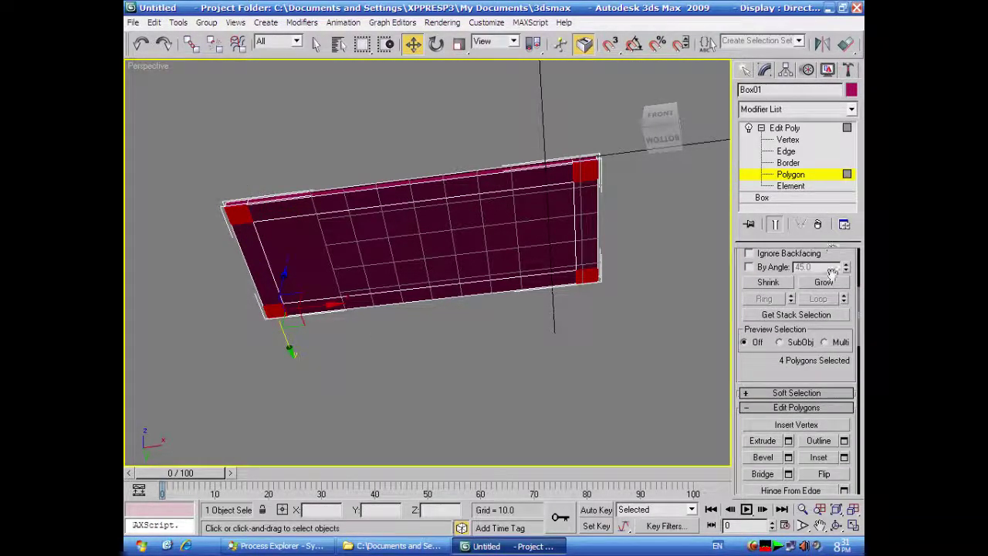
click(788, 441)
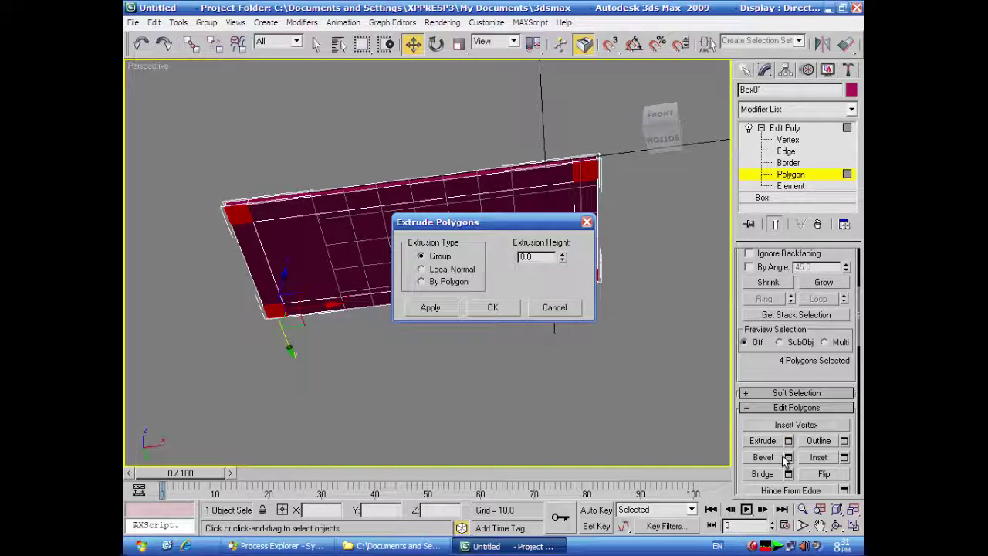
drag(492, 222, 650, 324)
drag(718, 356, 808, 349)
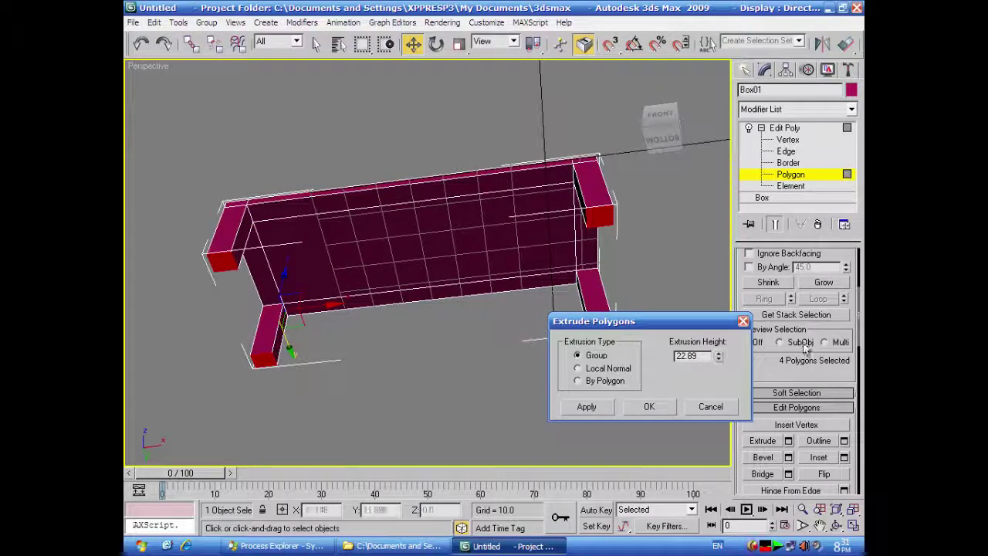
click(656, 133)
middle_drag(472, 174, 452, 158)
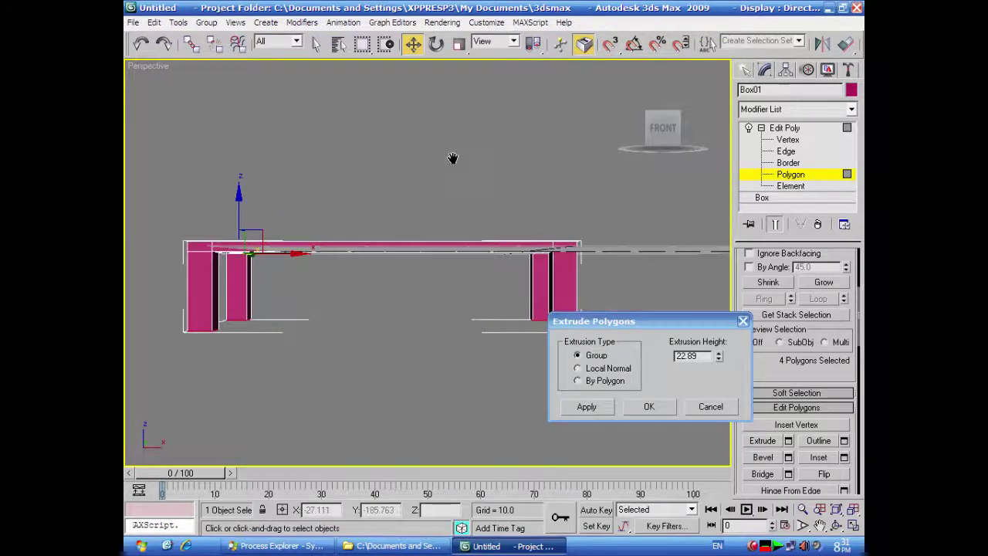
alt+middle_drag(420, 337, 460, 369)
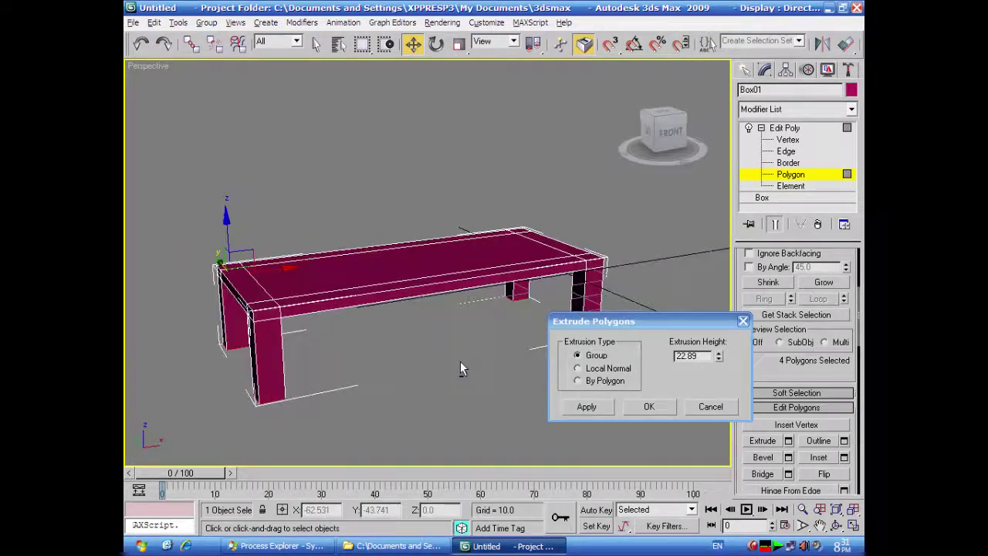
drag(718, 357, 716, 341)
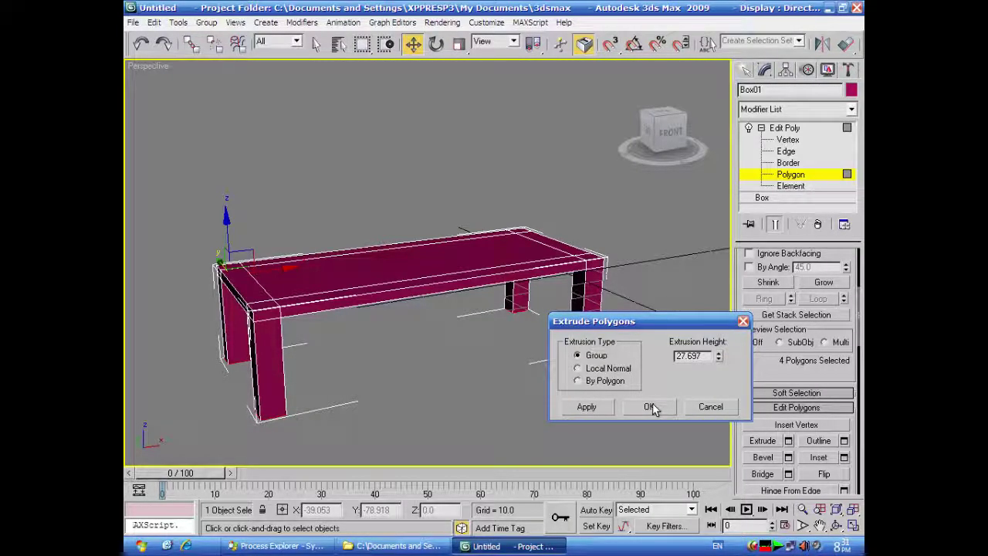
click(652, 407)
click(653, 407)
- At Vertex level, select the bottom vertices of all four legs and raise them about 9.3 to shorten the legs
alt+middle_drag(642, 419, 595, 392)
middle_drag(519, 352, 547, 339)
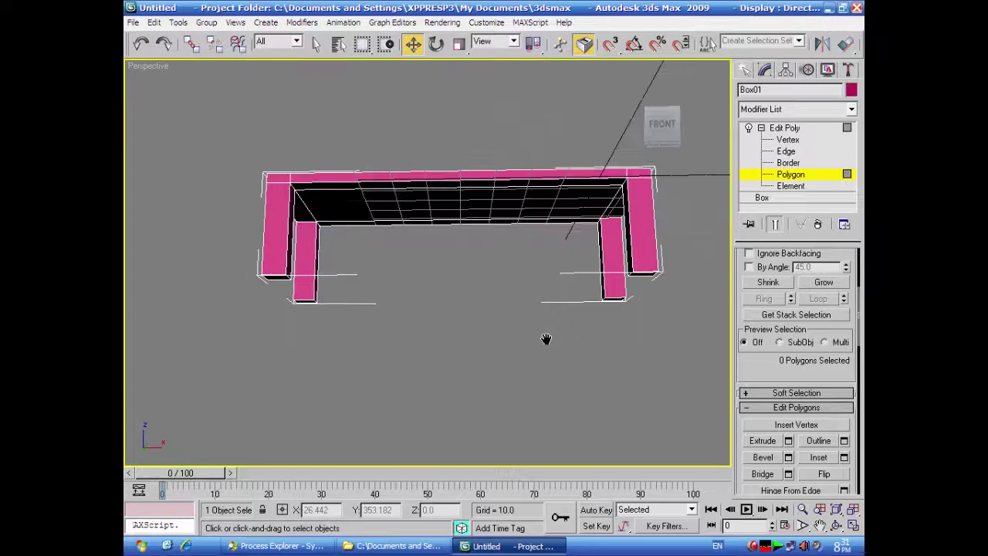
click(788, 141)
key(ctrl+a)
alt+middle_drag(624, 372, 610, 385)
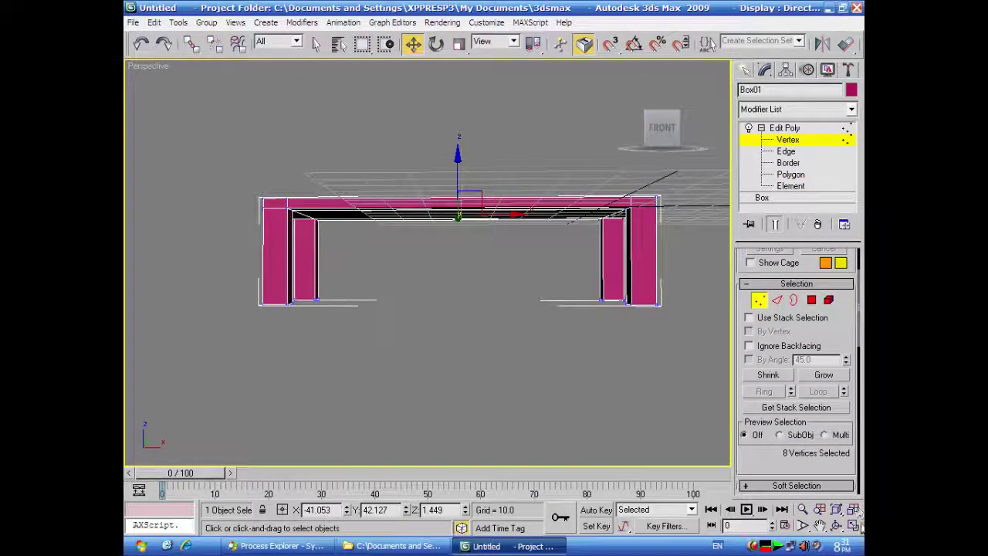
key(alt+w)
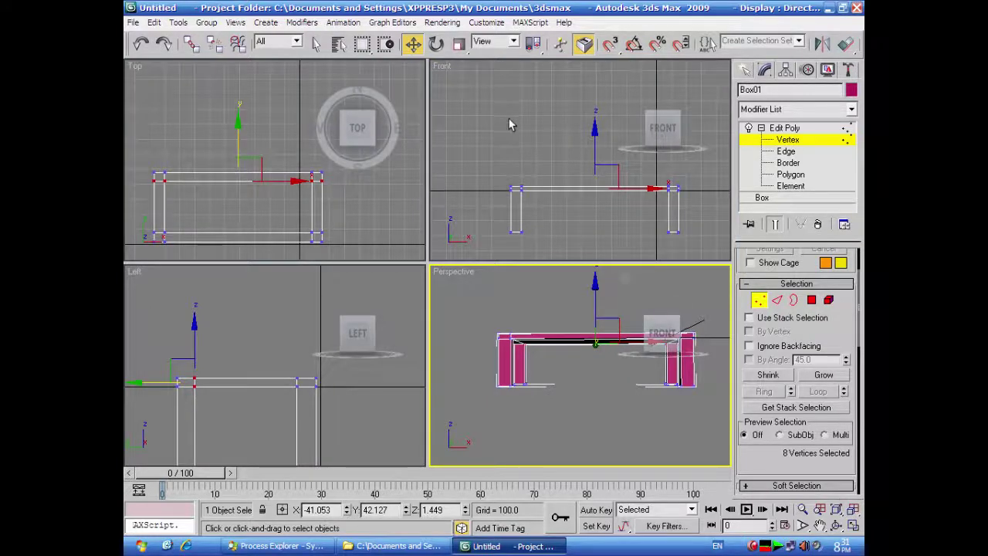
middle_drag(508, 119, 501, 103)
ctrl+drag(689, 209, 474, 247)
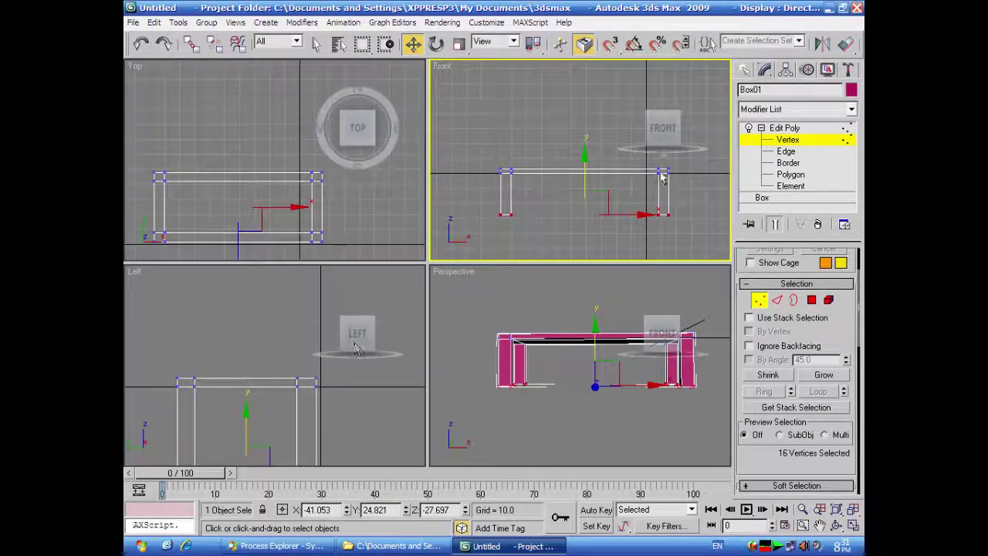
mouse_move(585, 158)
mouse_down()
mouse_move(585, 130)
mouse_move(585, 195)
mouse_move(584, 142)
mouse_up()
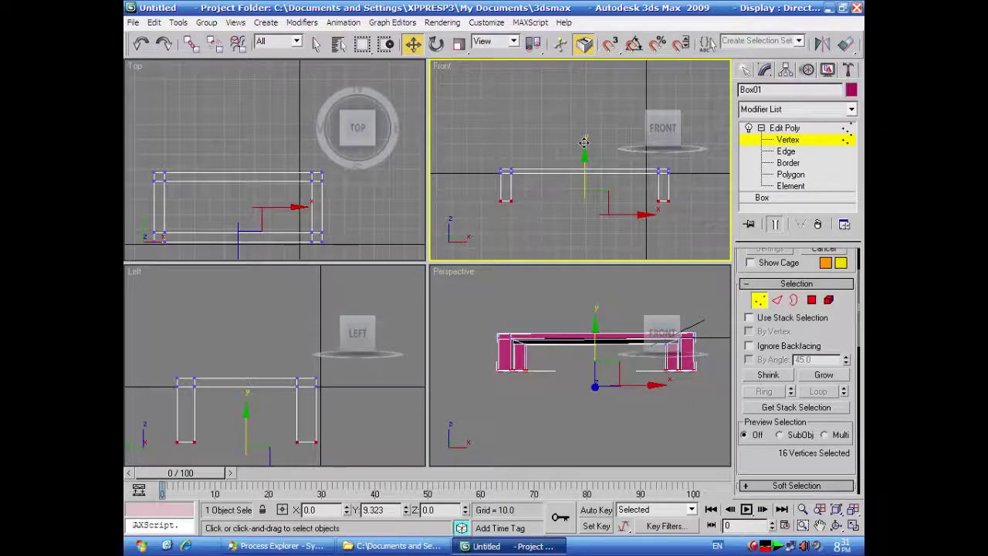
click(576, 216)
- At Polygon level with Ignore Backfacing on, select the large central polygons on the tabletop's upper and lower sides and bridge them
alt+middle_drag(589, 391, 595, 439)
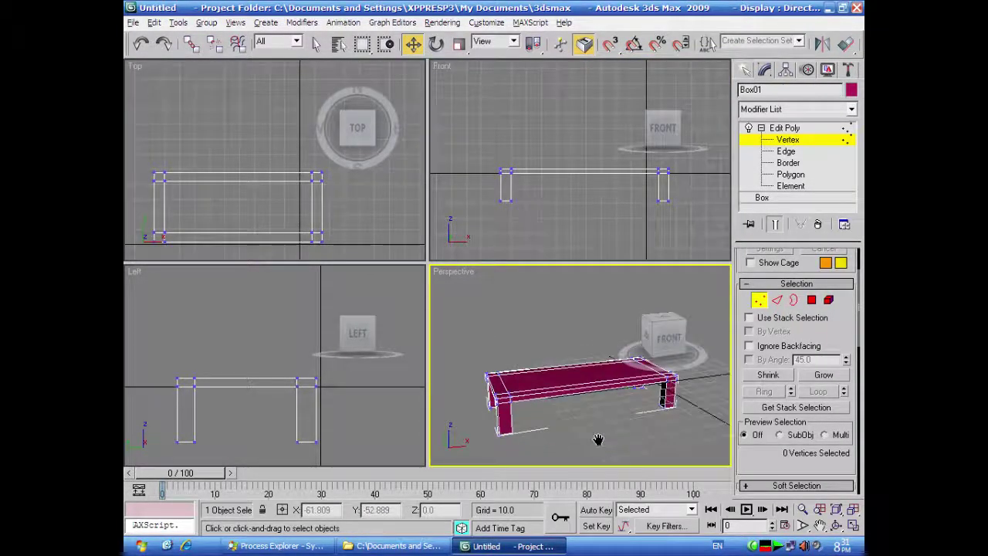
click(797, 175)
click(586, 371)
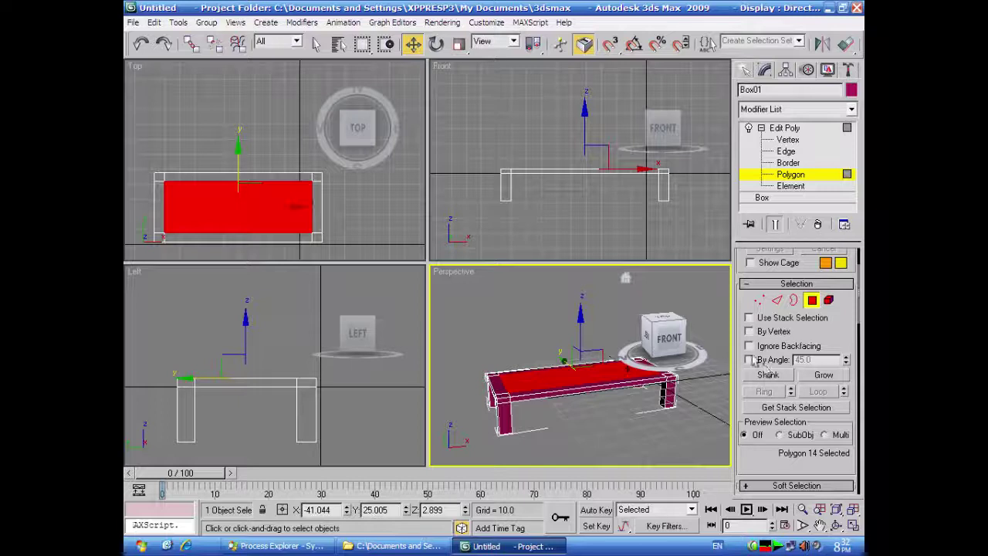
click(749, 345)
alt+middle_drag(616, 436, 544, 346)
ctrl+click(542, 345)
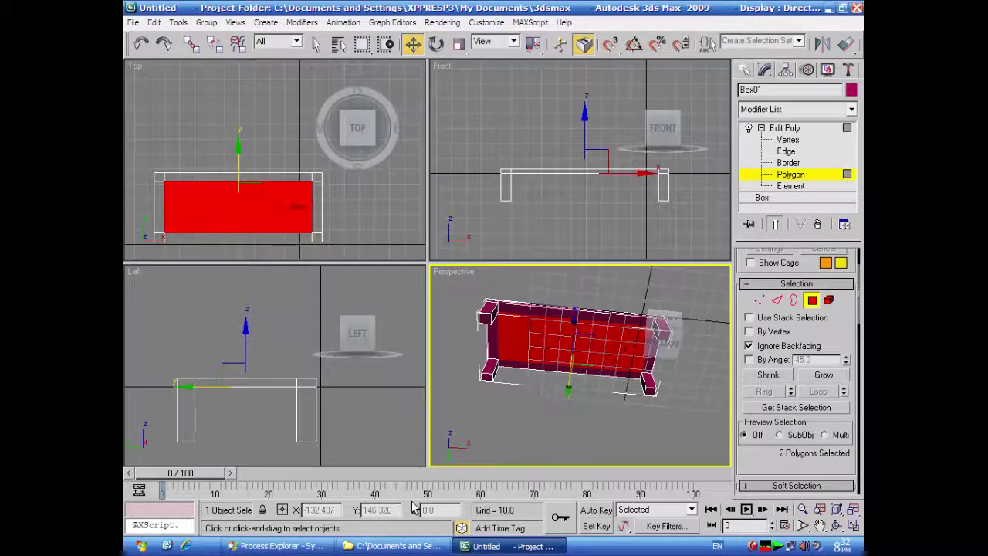
key(shift+z)
key(shift+z)
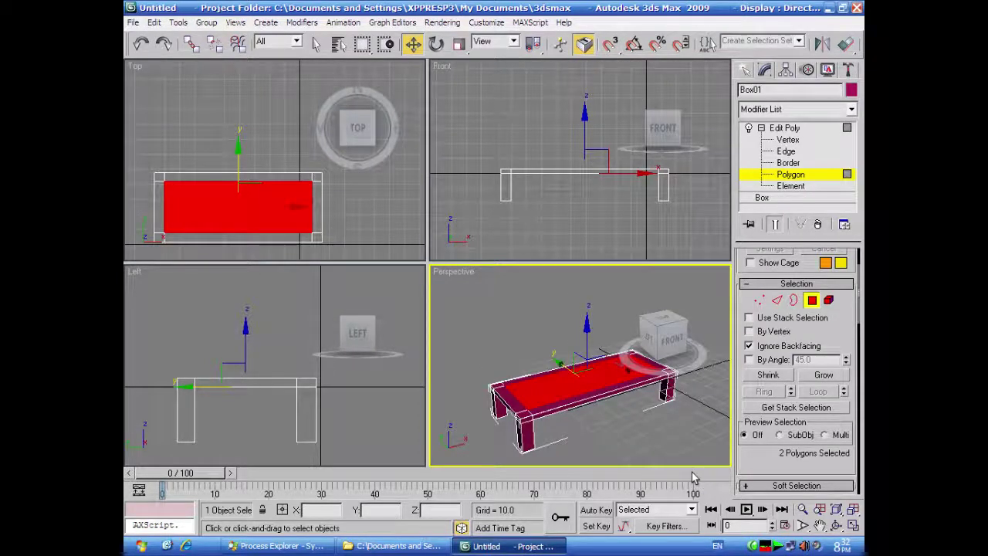
scroll(778, 463, down, 5)
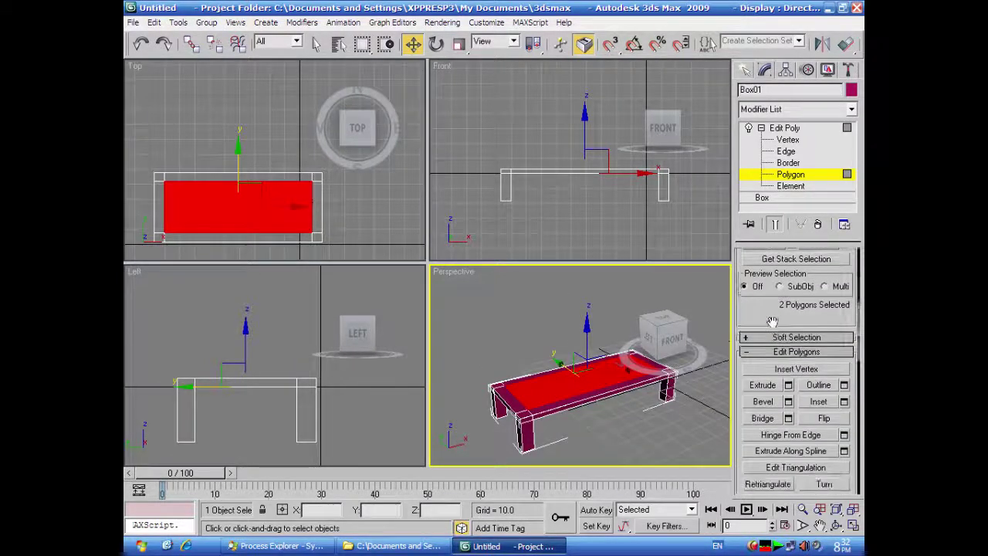
click(772, 417)
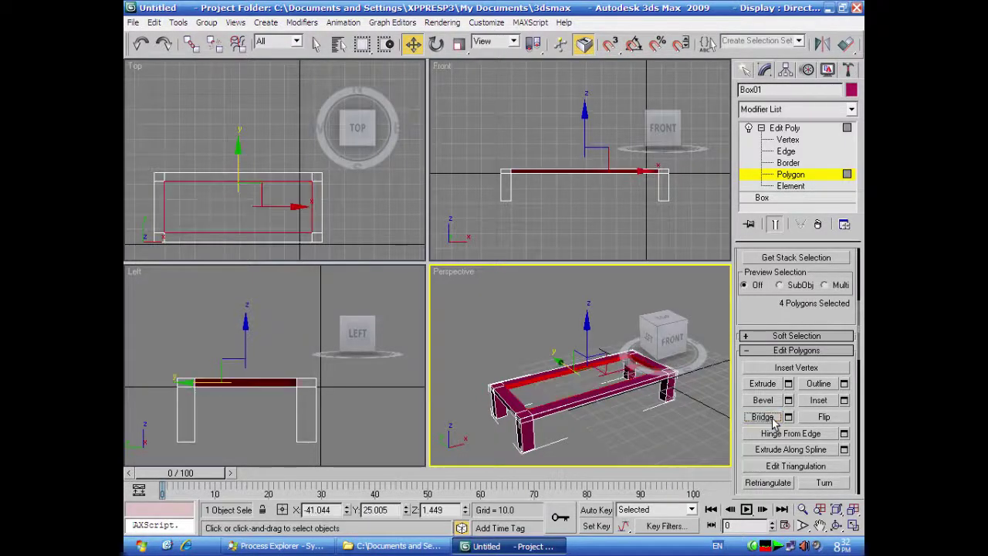
- In a maximized Perspective view, inspect the inner side polygons around the frame's central opening
click(853, 524)
scroll(527, 393, down, 2)
mouse_move(526, 392)
alt+middle_down()
mouse_move(535, 466)
mouse_move(494, 465)
mouse_move(499, 398)
mouse_move(517, 380)
alt+middle_up()
click(518, 378)
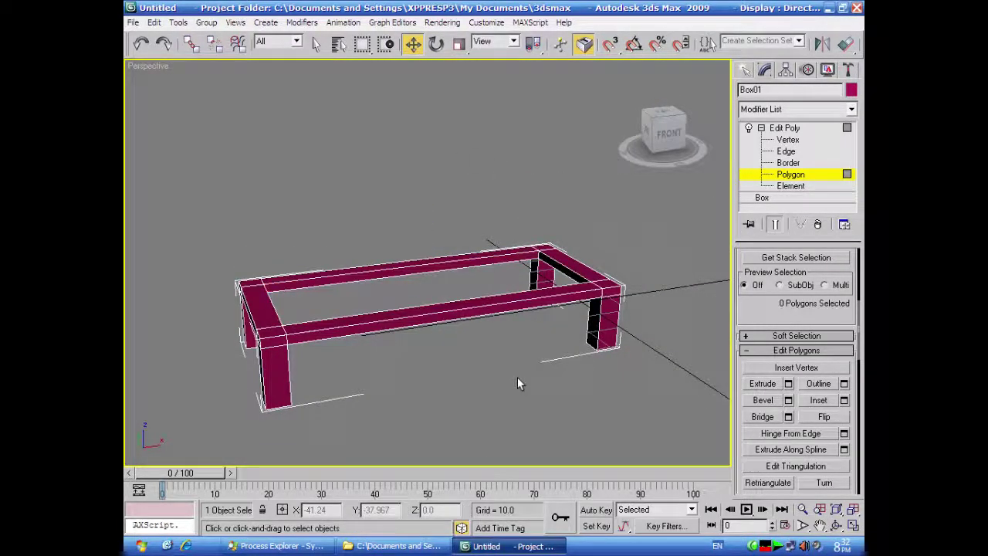
click(526, 255)
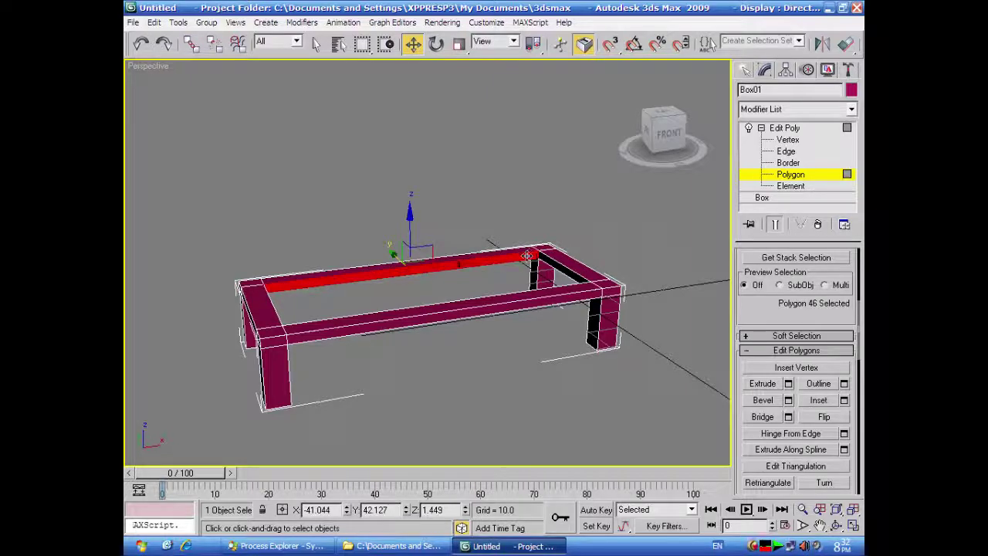
click(563, 269)
alt+middle_drag(560, 363, 567, 425)
alt+middle_drag(370, 379, 309, 242)
click(309, 242)
alt+middle_drag(318, 372, 430, 413)
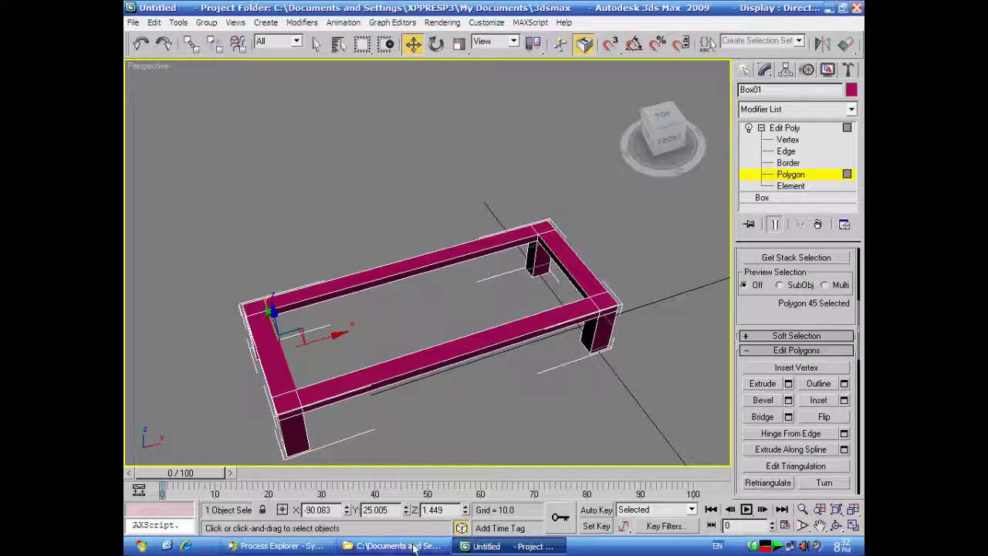
click(502, 424)
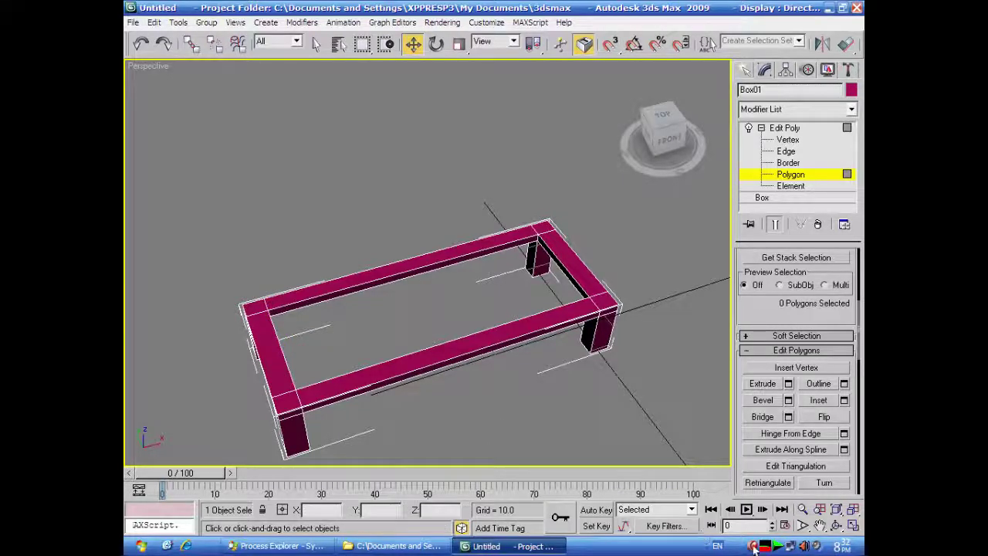
click(754, 547)
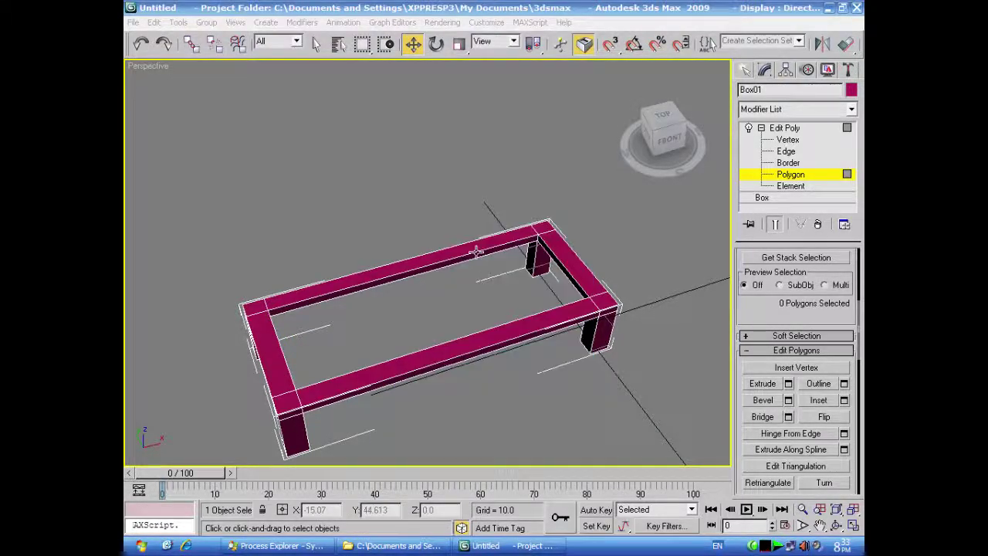
alt+middle_drag(577, 385, 550, 355)
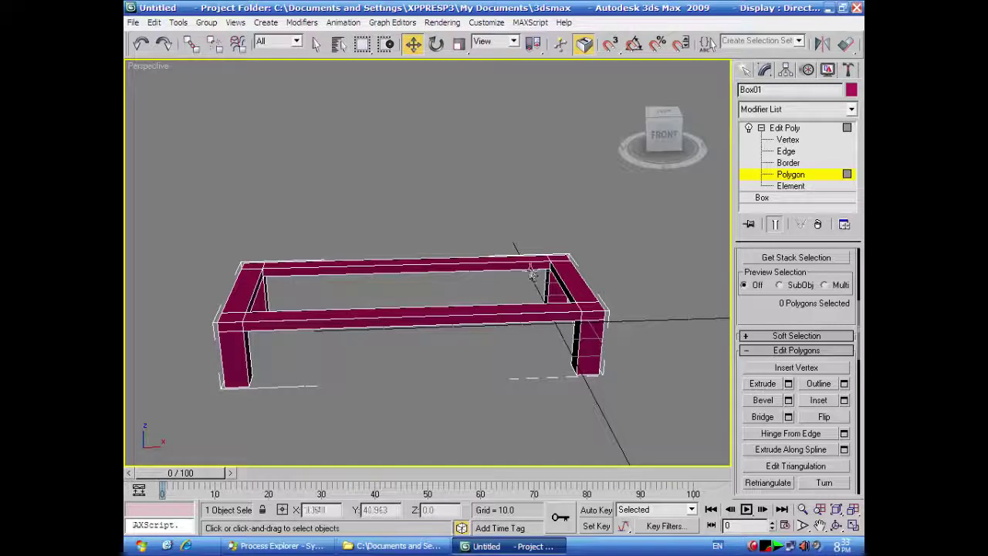
alt+middle_drag(313, 363, 404, 392)
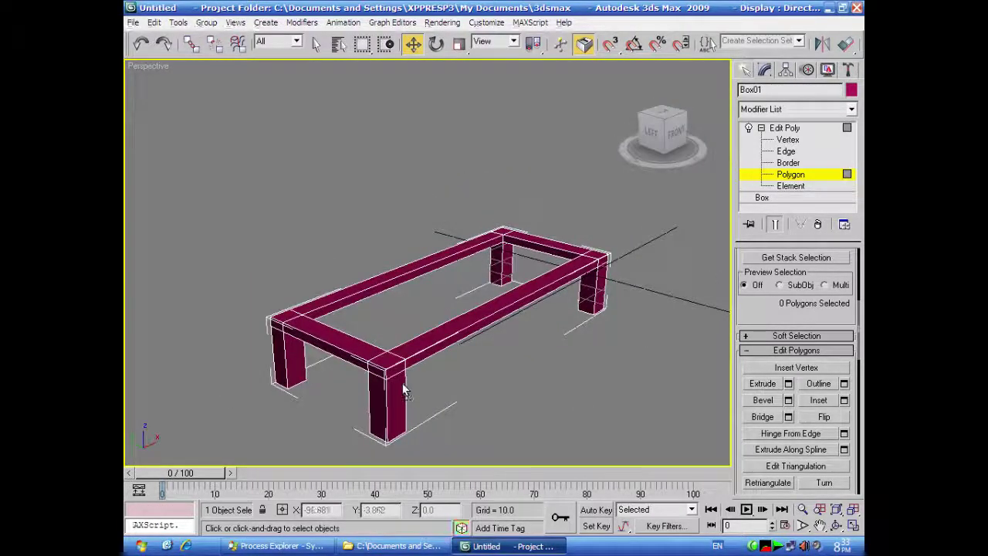
- At Edge level, select a vertical edge at an inner corner of the opening and extend it to a ring around all four corners
click(786, 151)
scroll(601, 378, up, 2)
scroll(601, 379, up, 2)
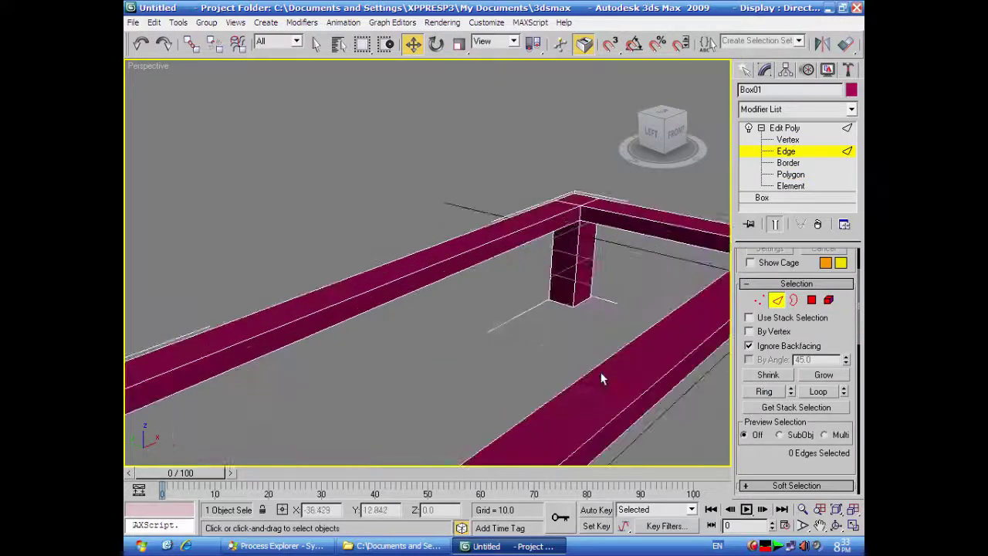
click(582, 214)
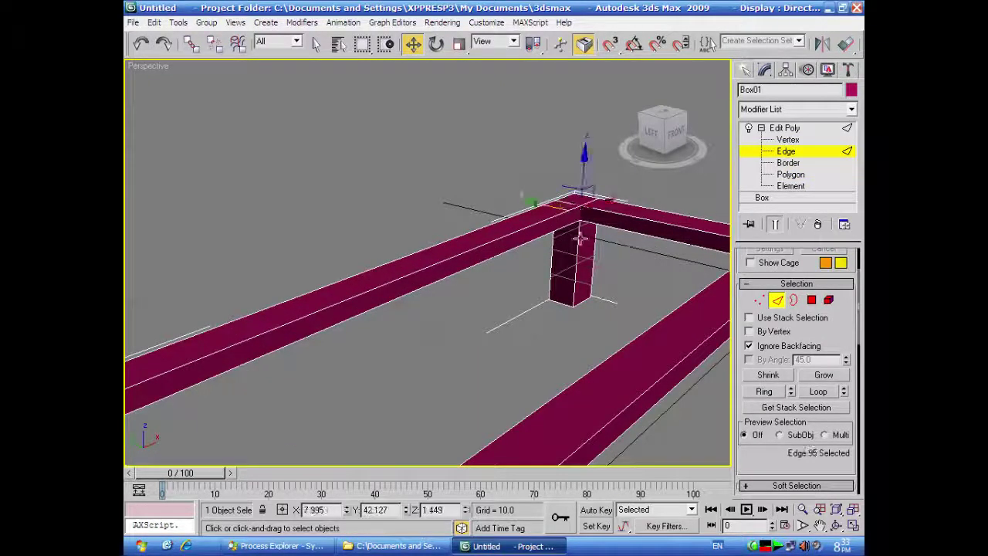
middle_drag(525, 344, 521, 328)
scroll(501, 278, down, 4)
scroll(499, 279, up, 2)
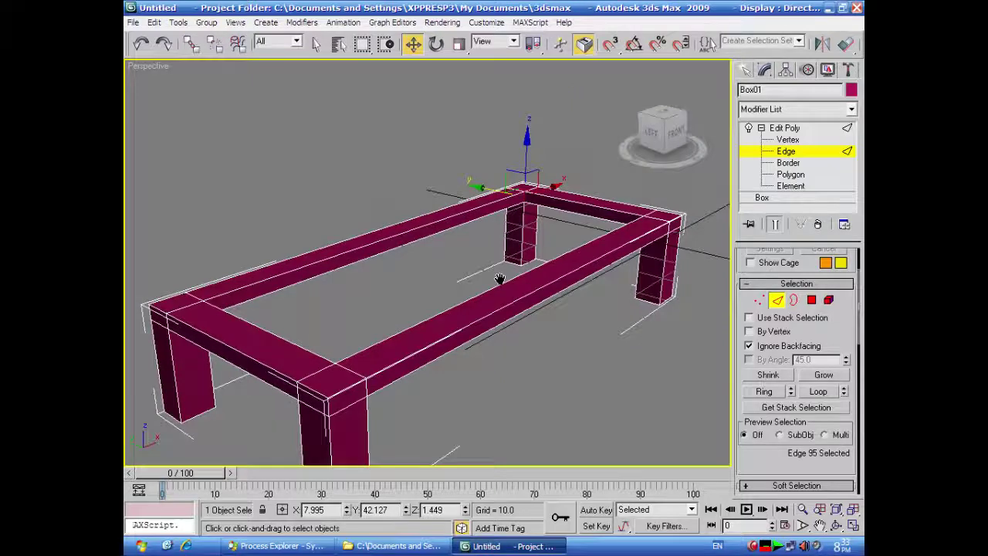
click(764, 391)
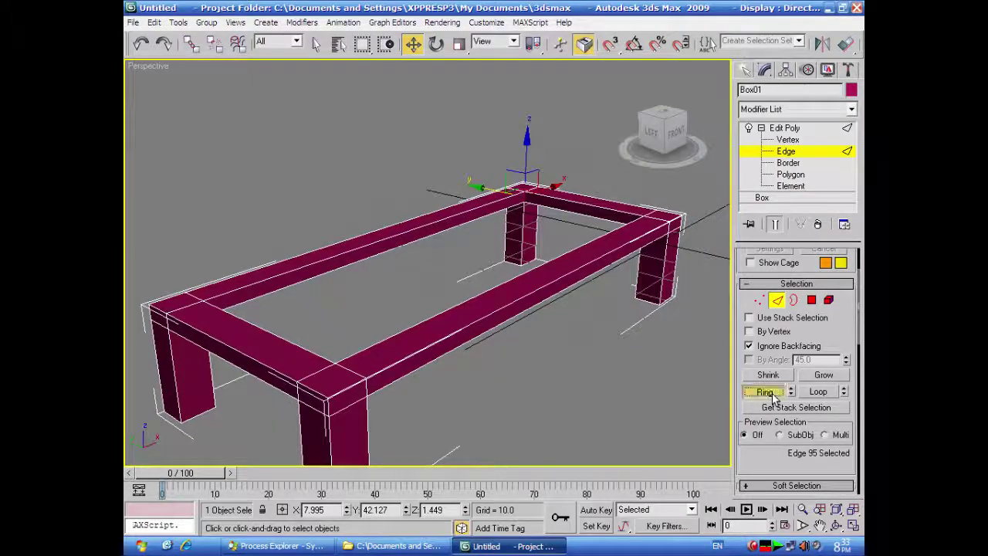
alt+middle_drag(612, 369, 515, 397)
scroll(510, 394, down, 3)
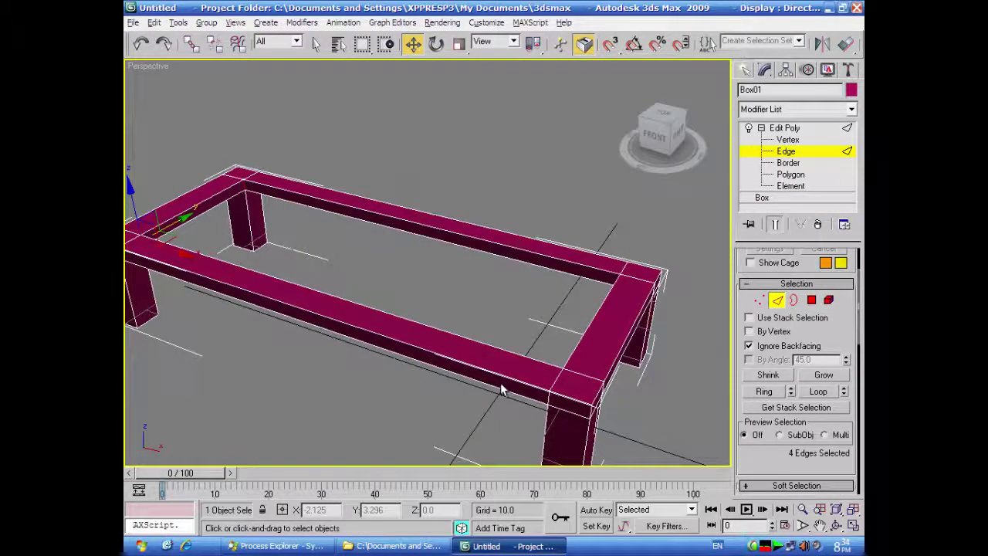
alt+middle_drag(668, 292, 309, 287)
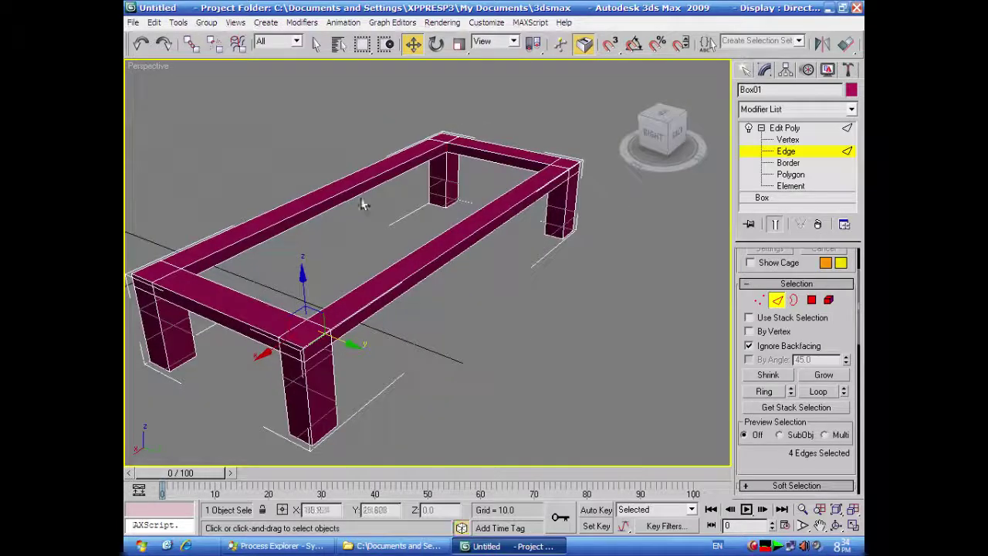
alt+middle_drag(174, 200, 367, 196)
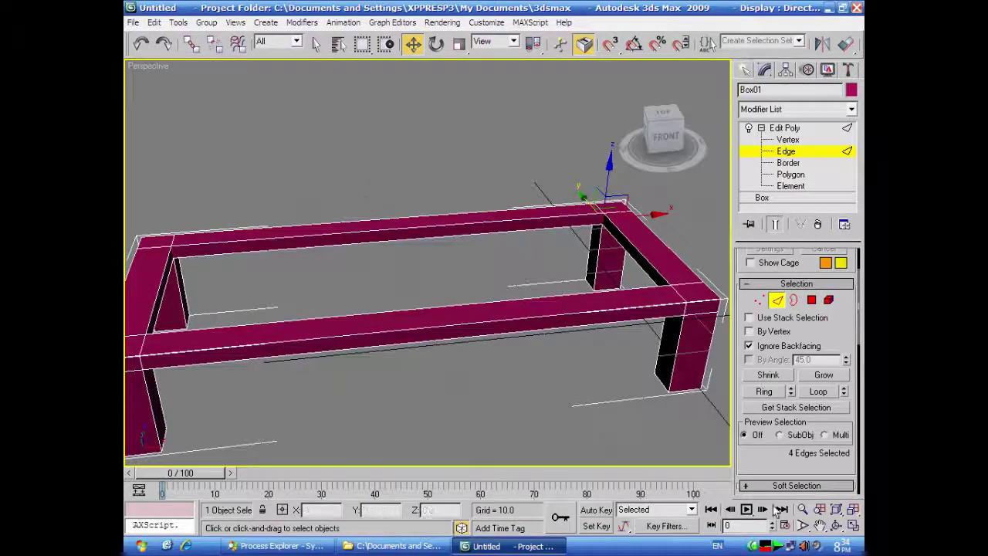
- Connect the opening's vertical corner edges with 1 segment and a slide of 55
scroll(782, 347, down, 5)
scroll(782, 347, down, 1)
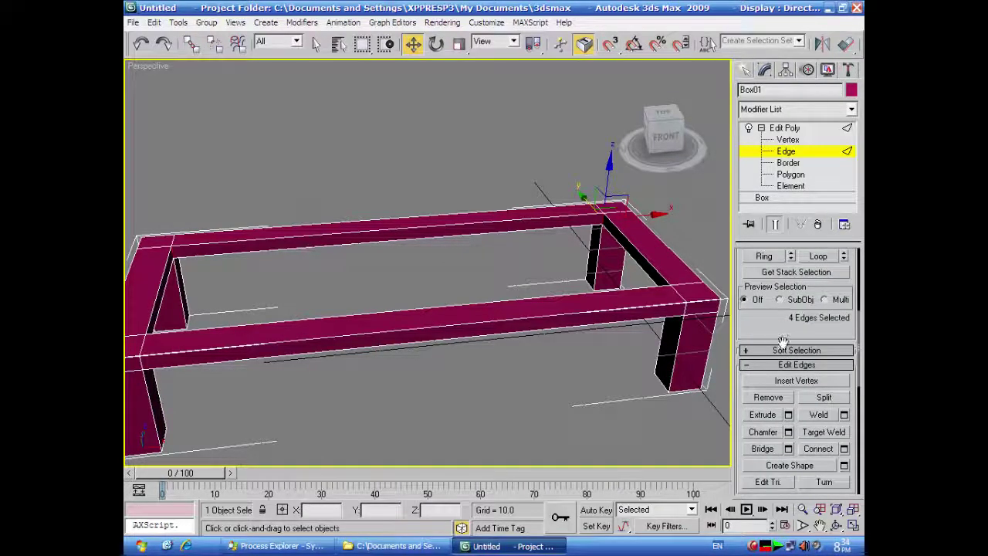
click(844, 451)
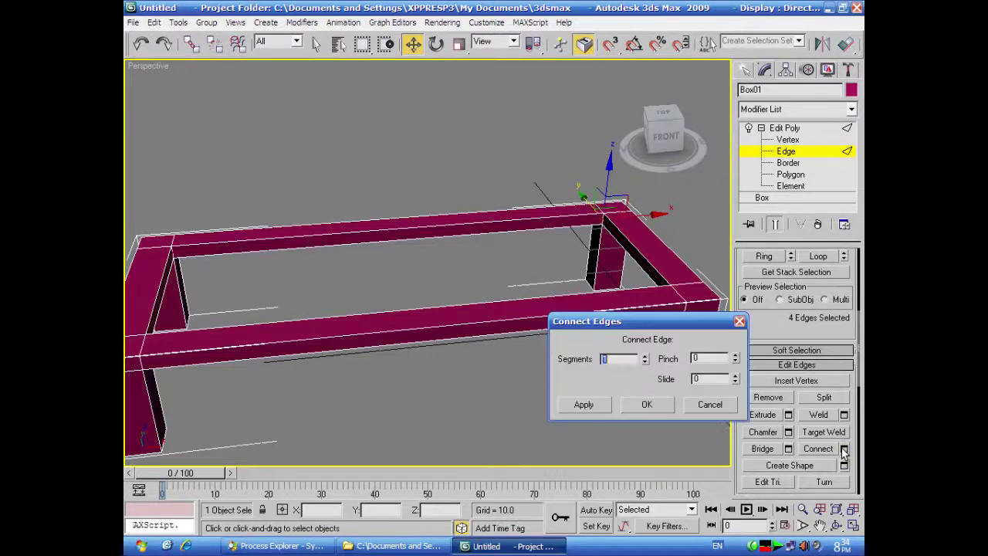
click(644, 355)
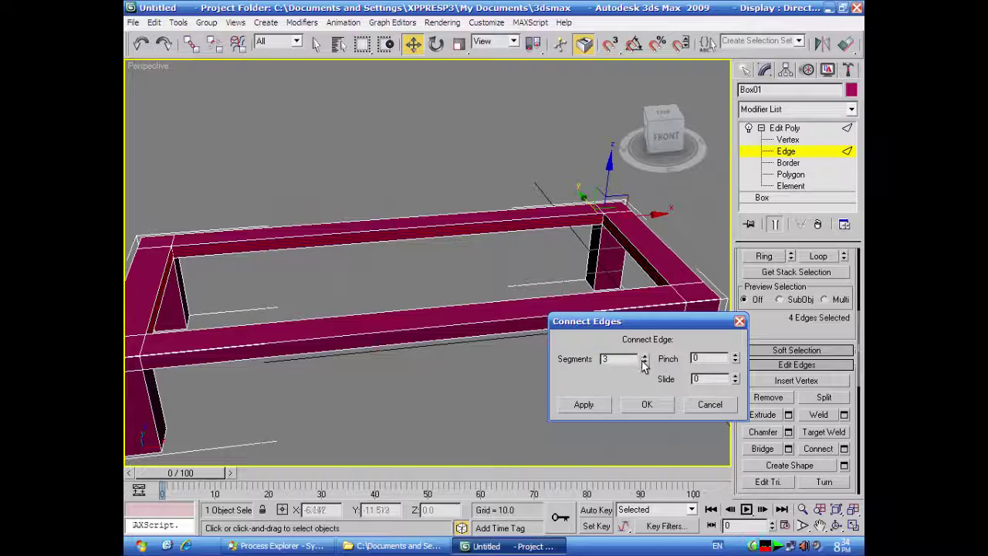
click(644, 362)
drag(734, 380, 740, 321)
drag(738, 286, 733, 309)
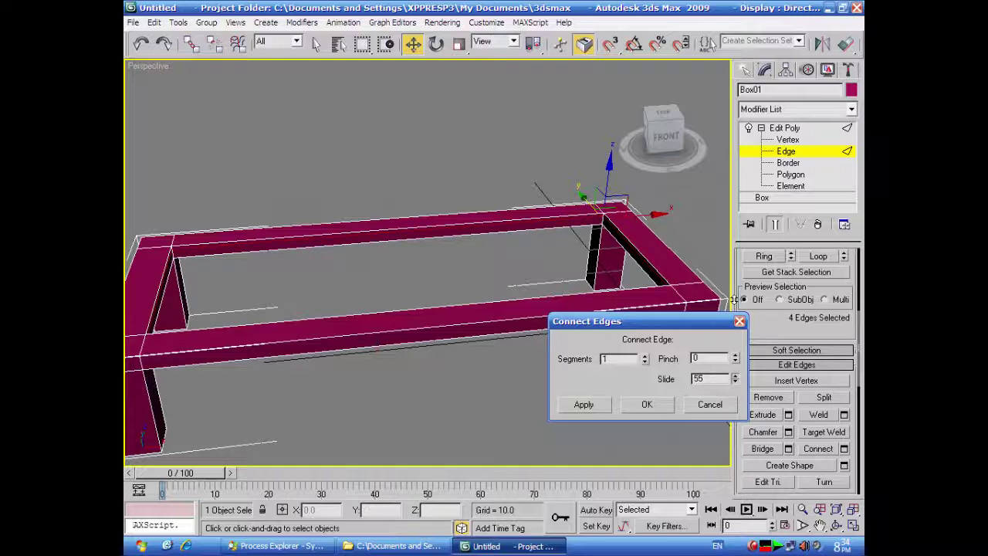
click(646, 405)
alt+middle_drag(636, 423, 590, 435)
scroll(613, 375, up, 4)
scroll(588, 335, down, 8)
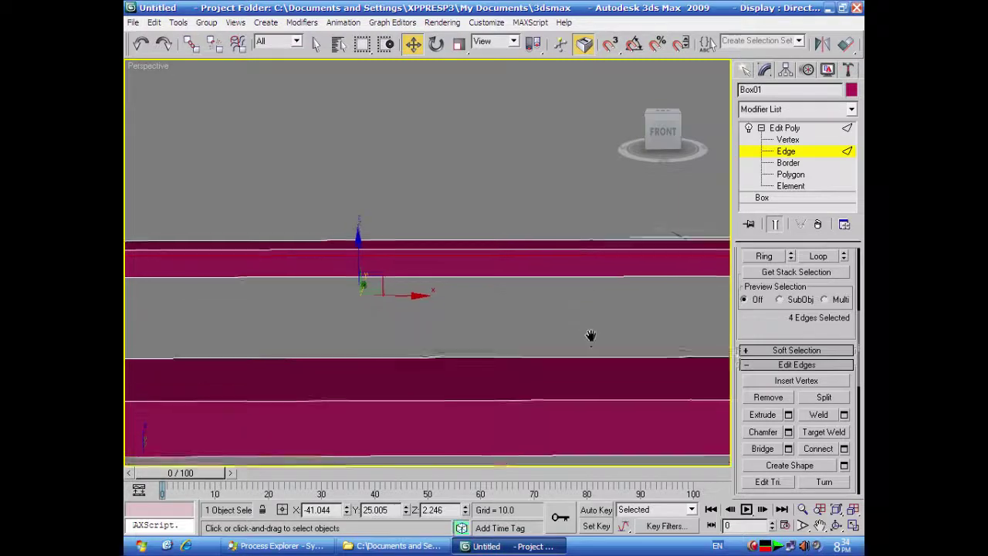
click(563, 360)
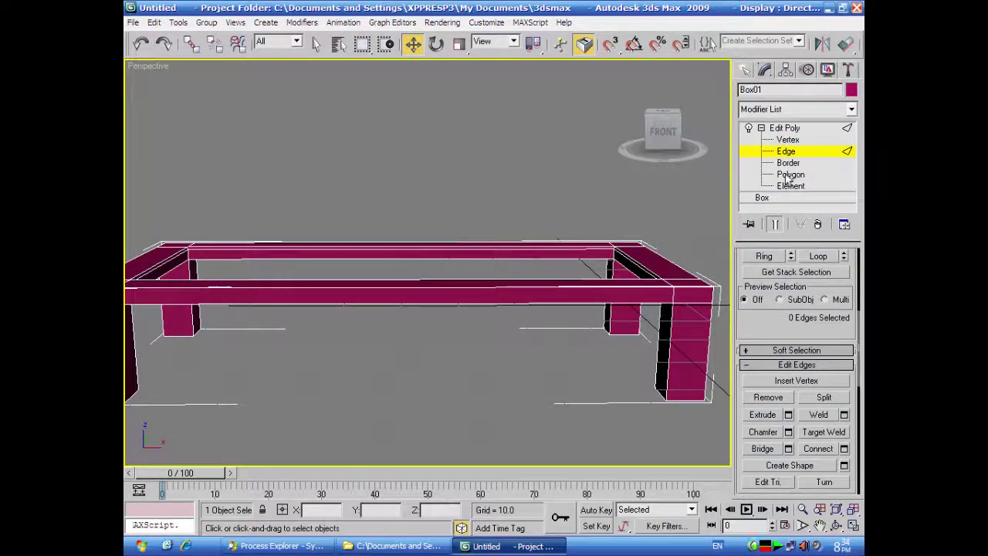
- At Polygon level, select the four lower inner side polygons around the frame's central opening
key(4)
alt+middle_drag(537, 365, 561, 372)
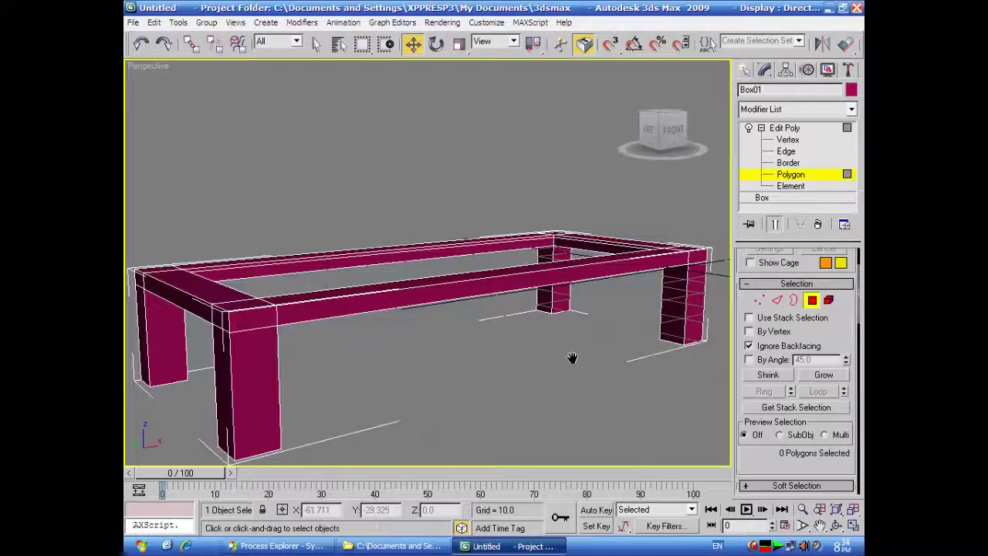
alt+middle_drag(569, 357, 569, 342)
click(577, 287)
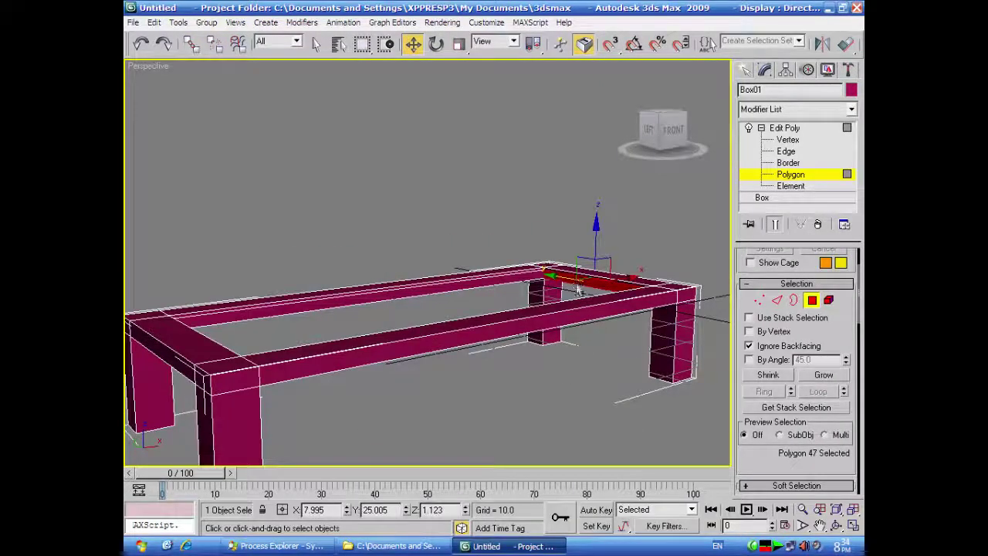
ctrl+click(471, 280)
alt+middle_drag(567, 382, 398, 402)
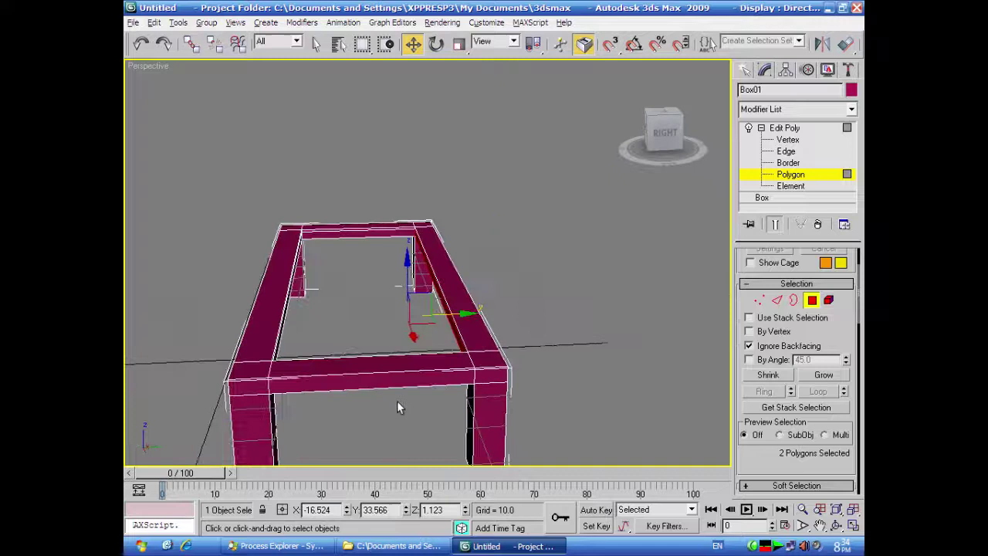
ctrl+click(372, 232)
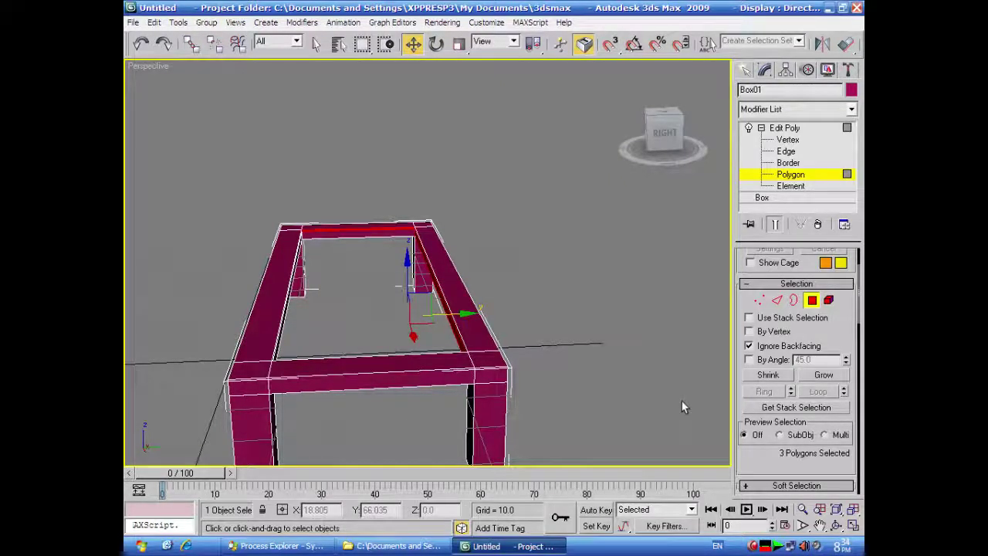
alt+click(388, 229)
ctrl+click(384, 232)
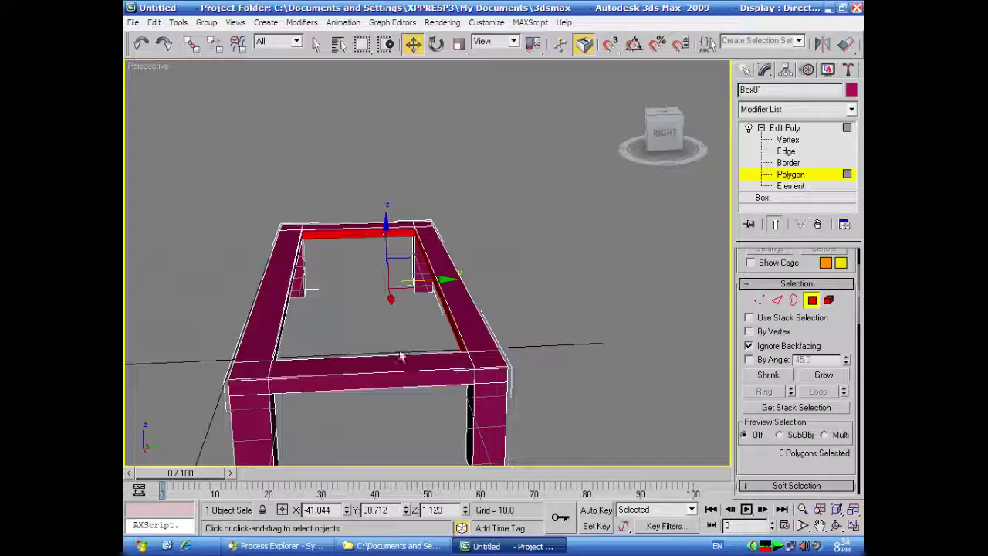
alt+middle_drag(379, 342, 630, 354)
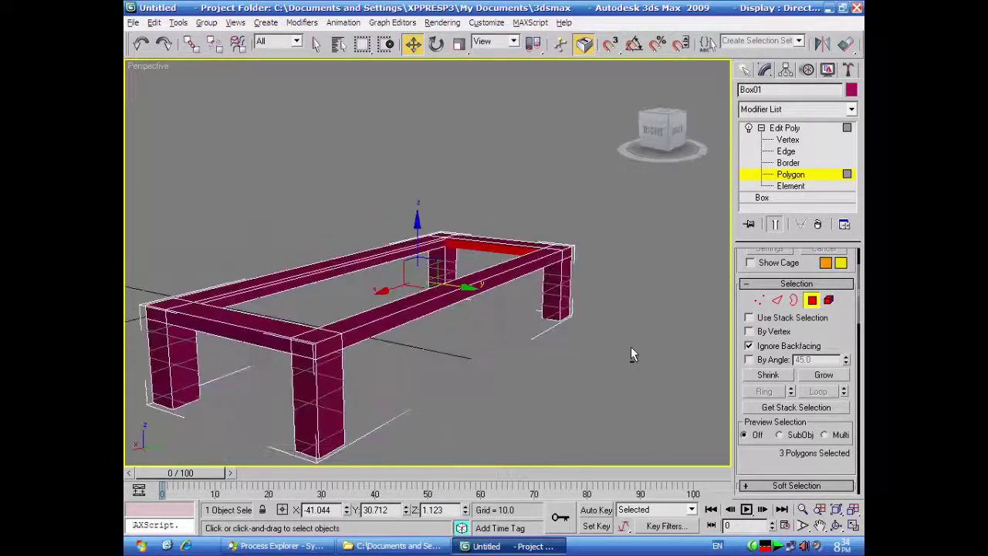
ctrl+click(348, 270)
alt+middle_drag(254, 360, 455, 375)
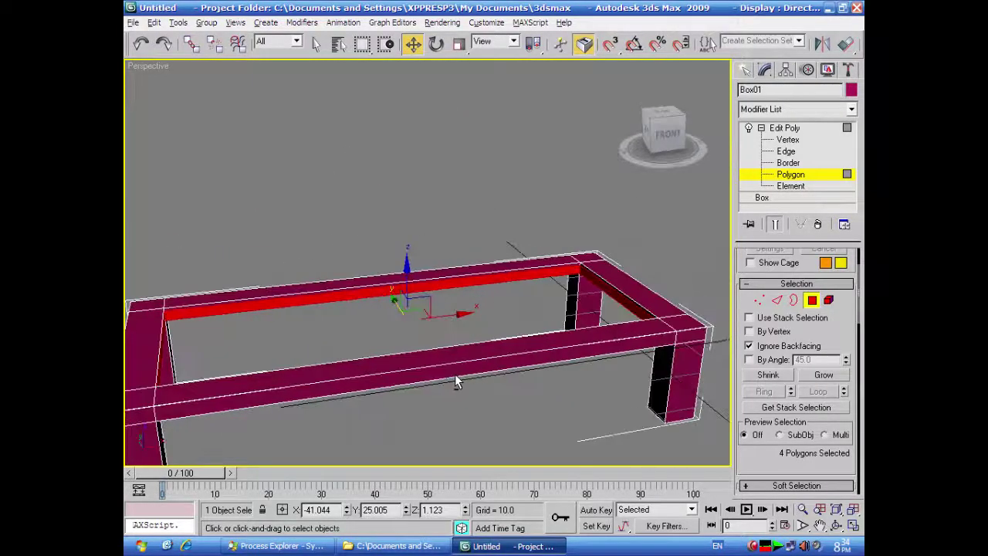
- Open the Extrude settings for the selected inner polygons and set the extrusion type to By Polygon
right_click(486, 274)
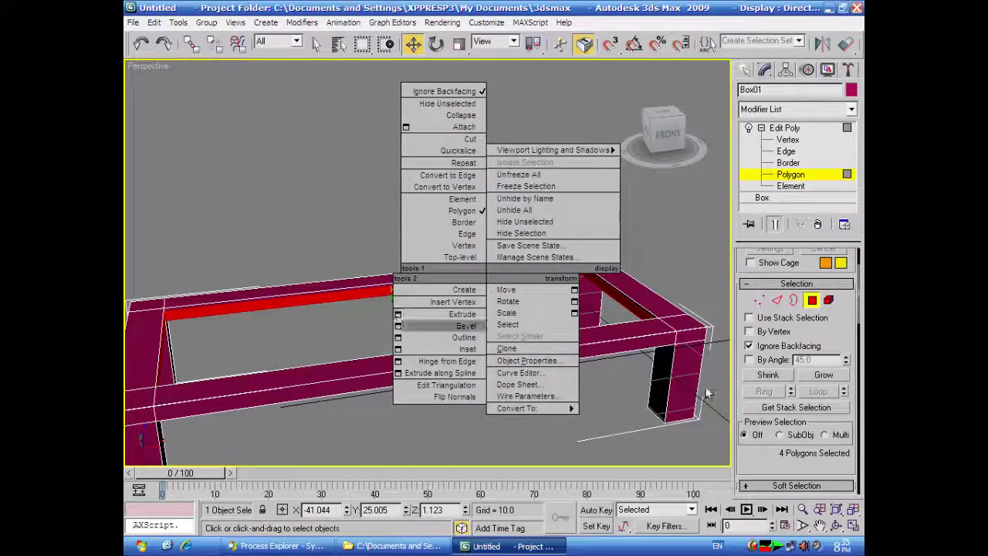
click(838, 339)
drag(838, 340, 840, 261)
click(788, 452)
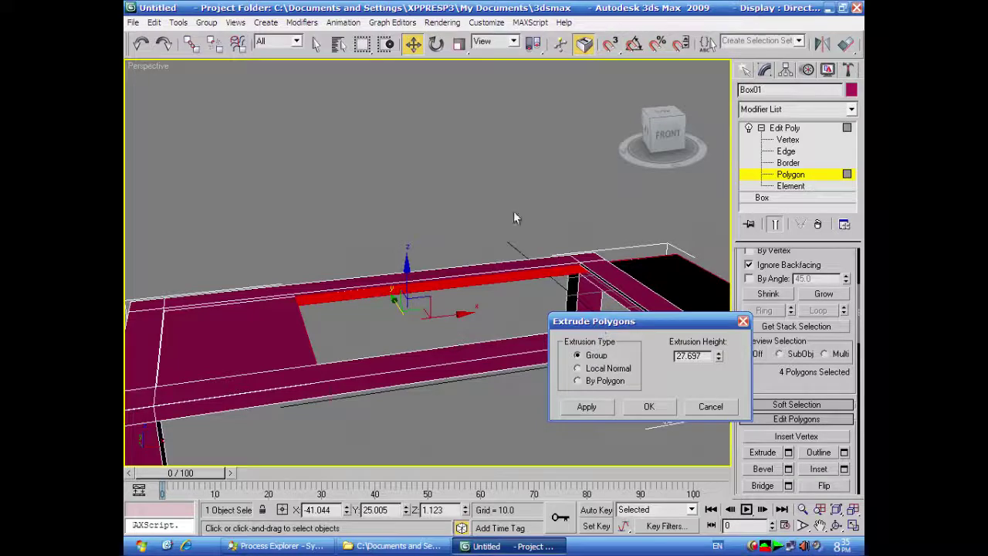
scroll(511, 194, down, 5)
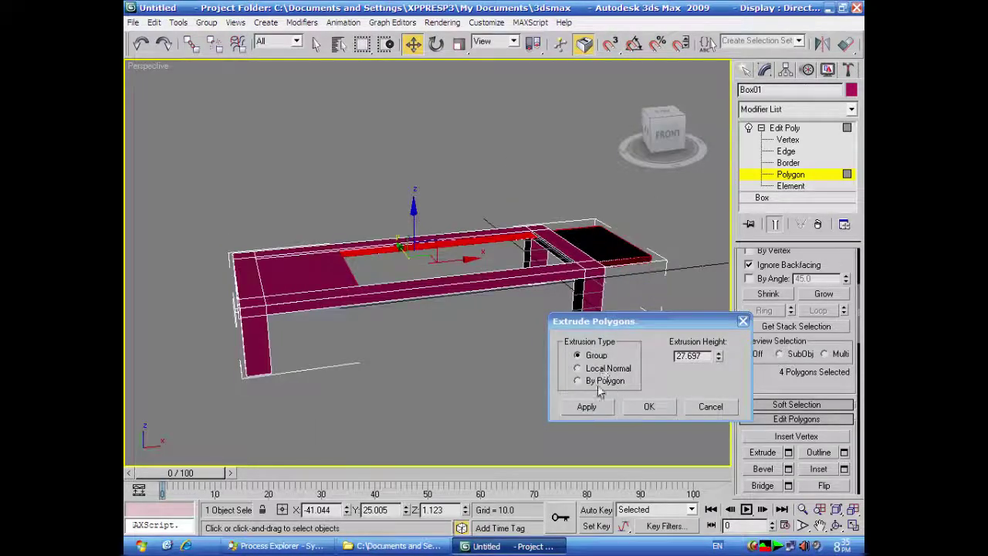
click(579, 382)
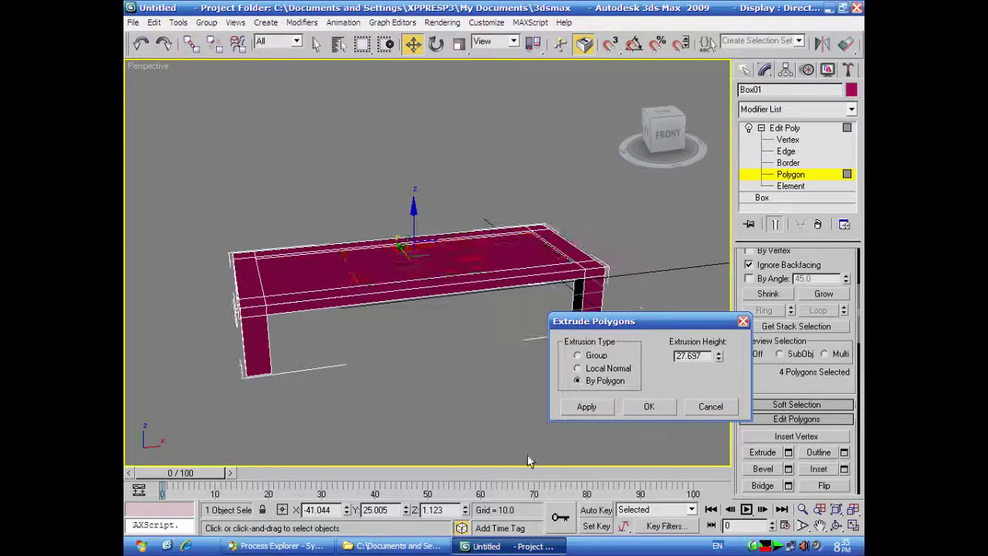
- Set the extrusion height to 1 and apply the extrusion to form an inner ledge around the opening
drag(718, 359, 710, 428)
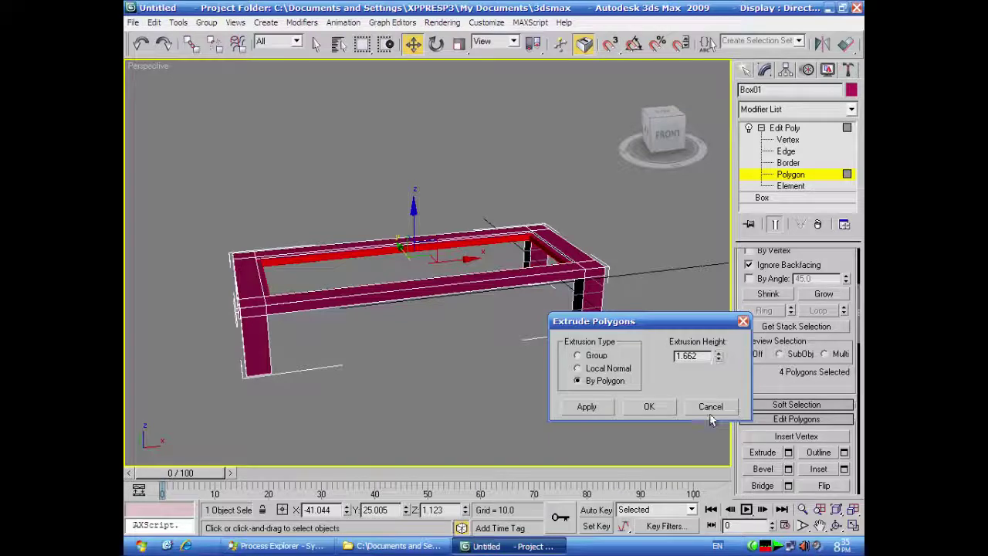
middle_drag(660, 252, 581, 253)
click(662, 116)
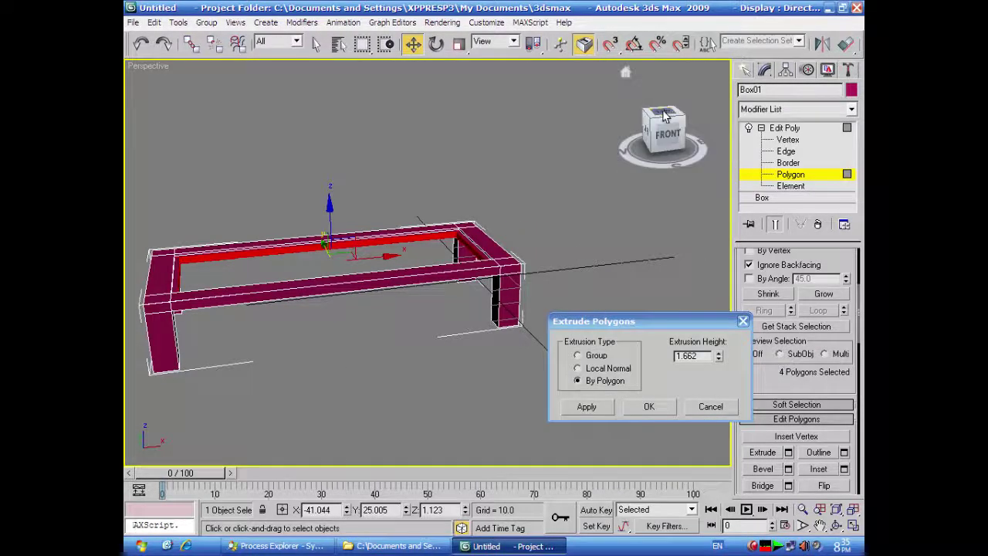
scroll(591, 282, up, 5)
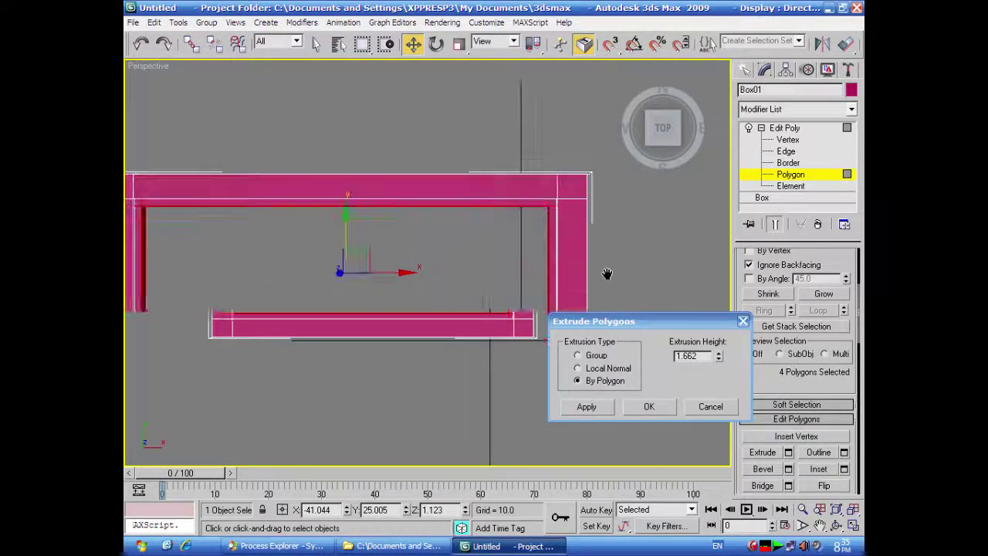
alt+middle_drag(455, 299, 520, 226)
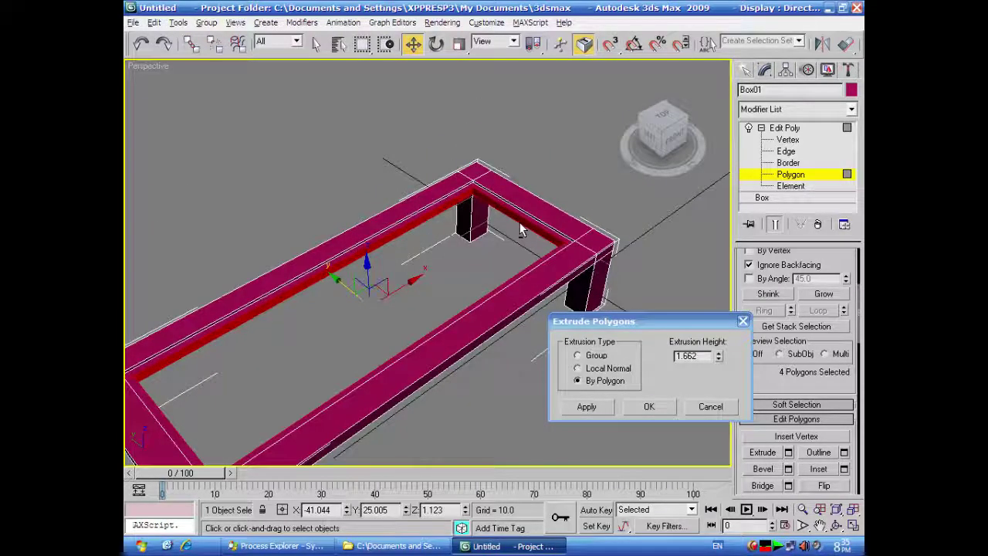
drag(719, 361, 720, 386)
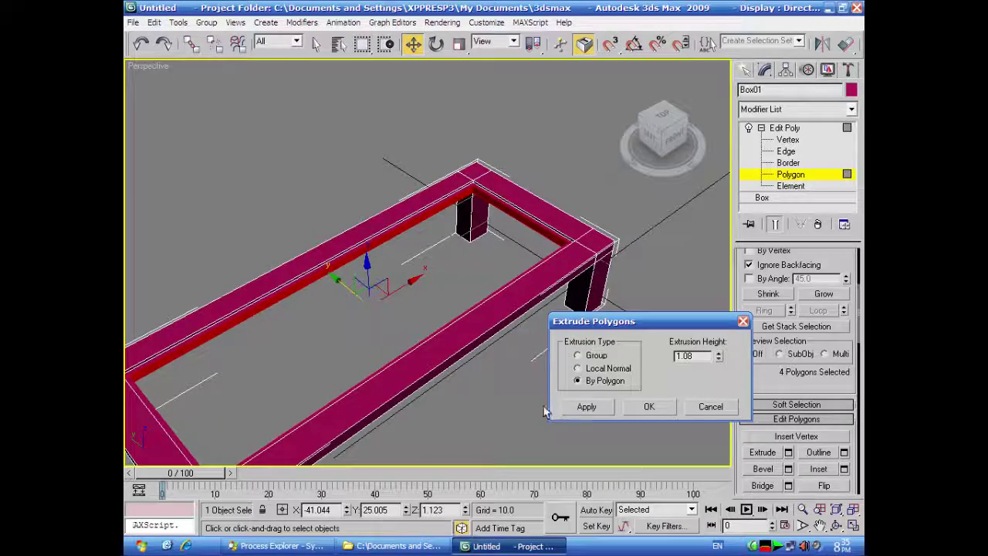
scroll(493, 400, up, 5)
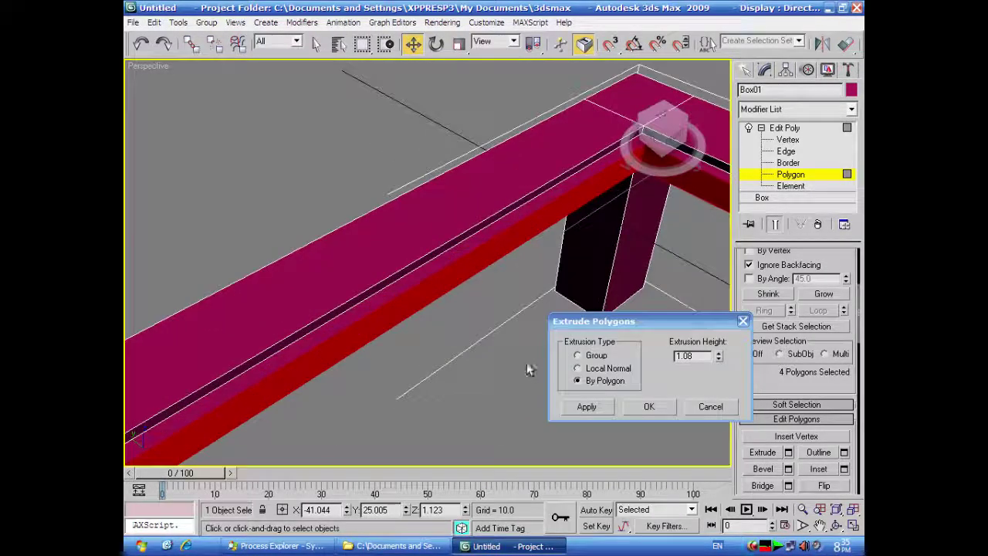
alt+middle_drag(566, 282, 370, 383)
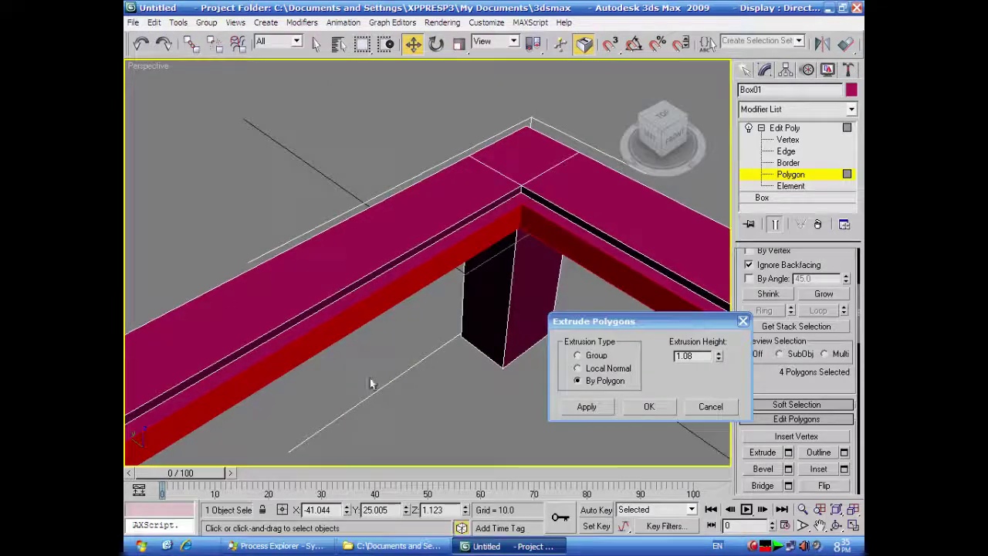
double_click(690, 356)
text(1.069)
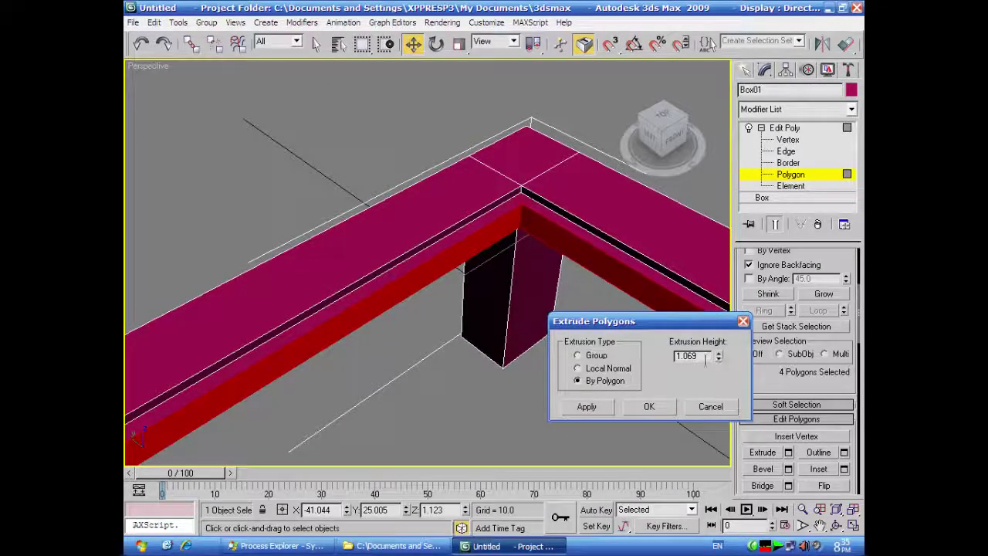
text(1)
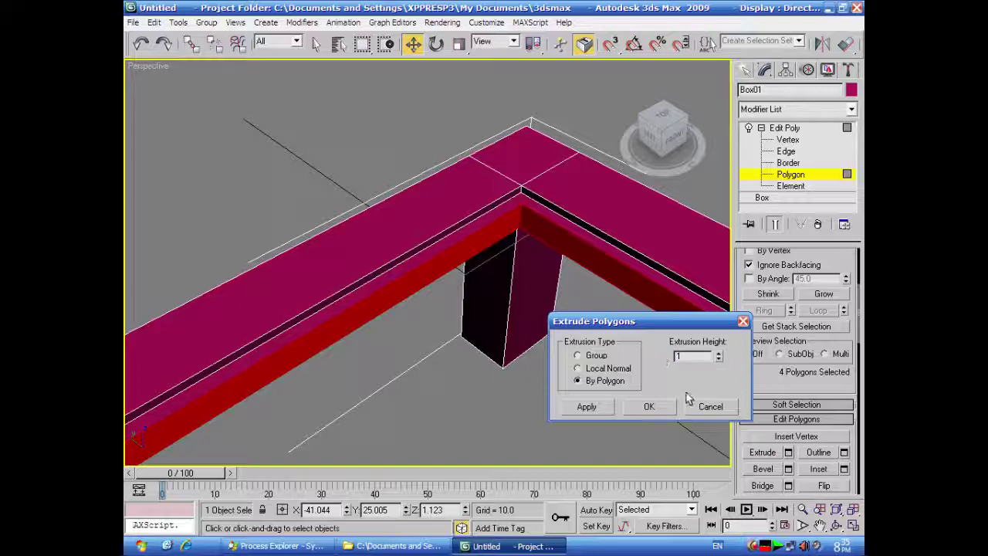
click(649, 406)
- In a maximized Top view, draw a box spanning the frame's opening onto the ledge, about 33 long, 97 wide and 1.7 high
scroll(600, 373, down, 3)
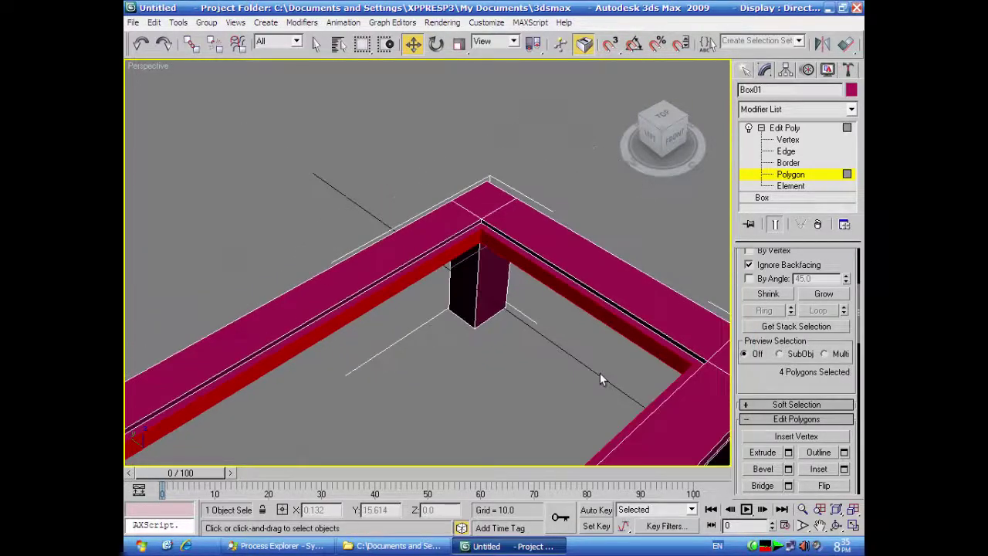
scroll(599, 374, down, 5)
alt+middle_drag(600, 373, 562, 343)
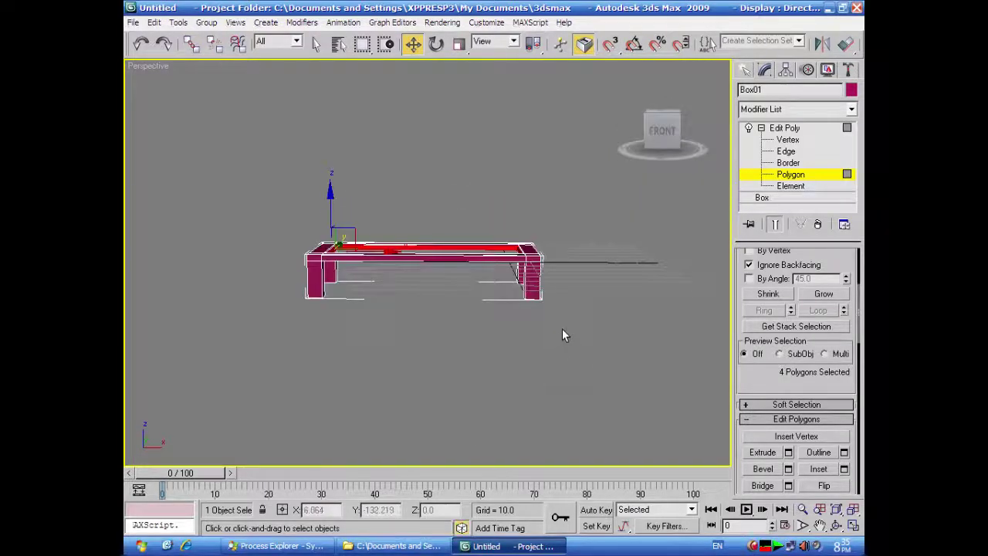
middle_drag(477, 358, 525, 396)
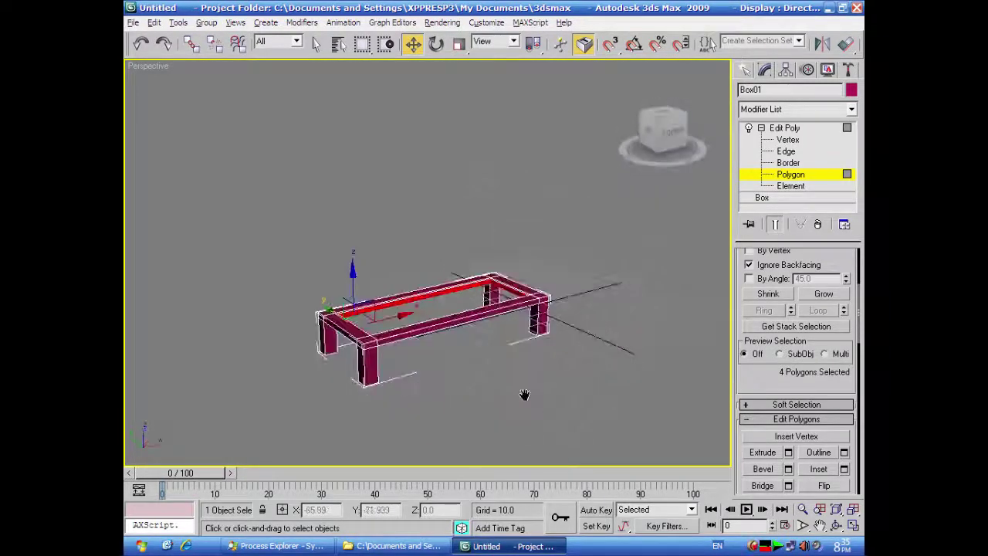
click(745, 69)
click(764, 165)
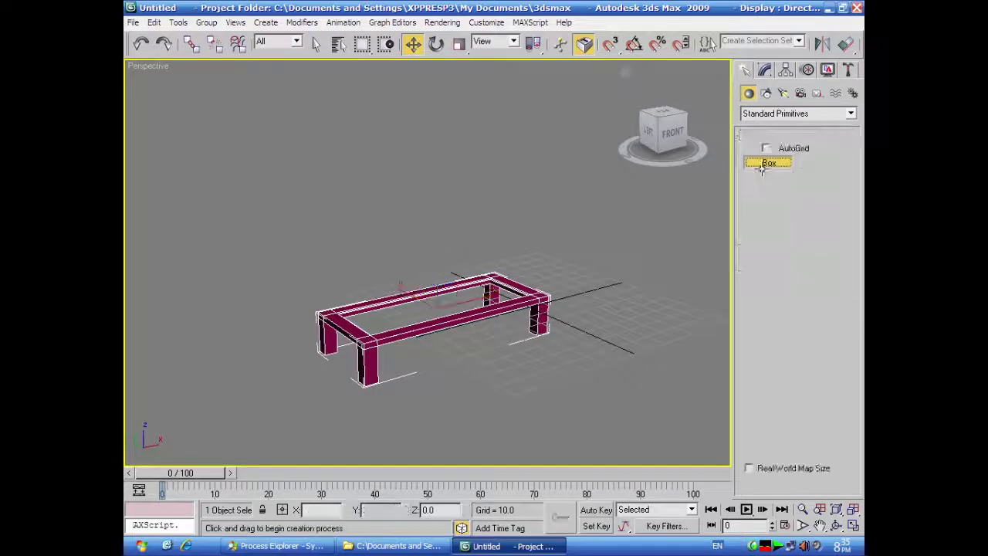
click(853, 525)
click(361, 222)
click(851, 527)
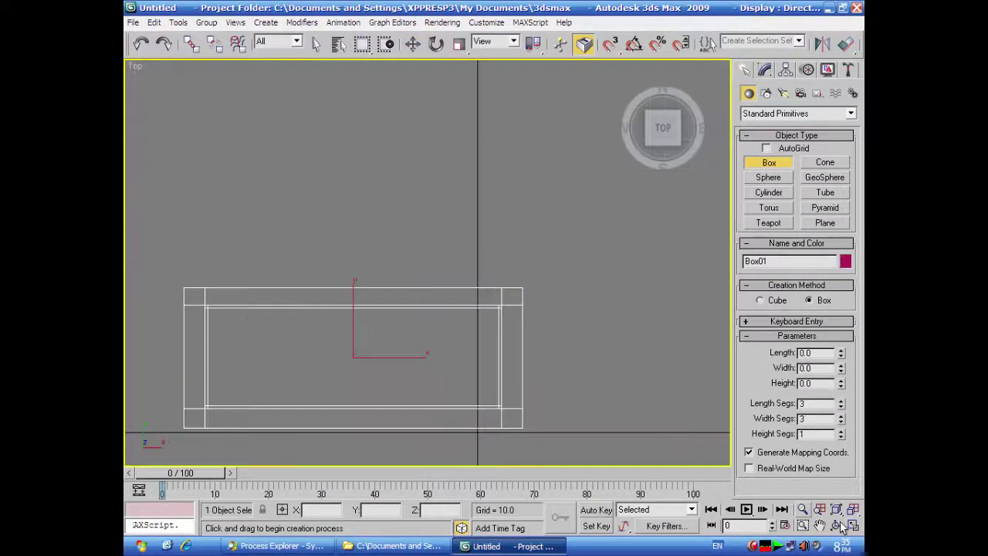
middle_drag(686, 472, 683, 315)
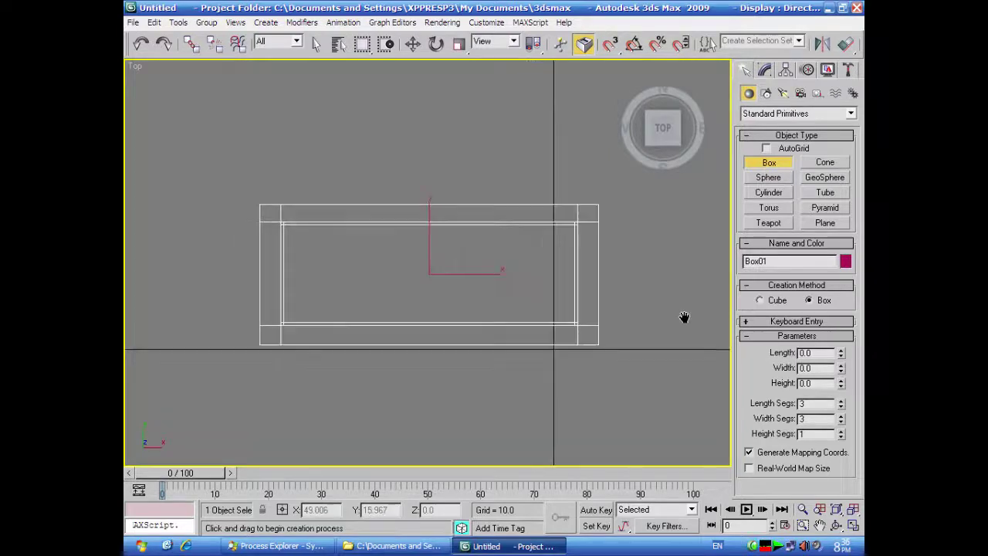
scroll(684, 317, up, 2)
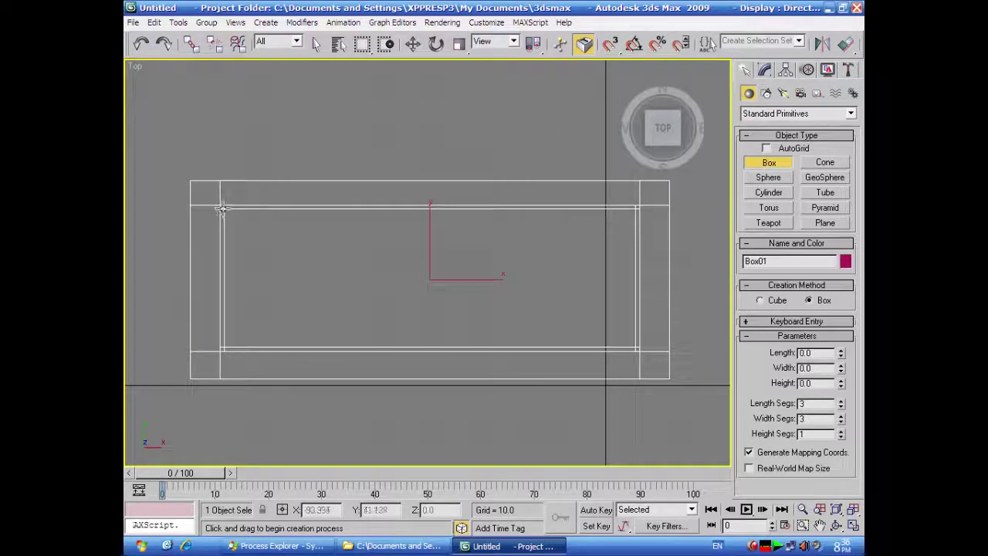
drag(222, 206, 637, 349)
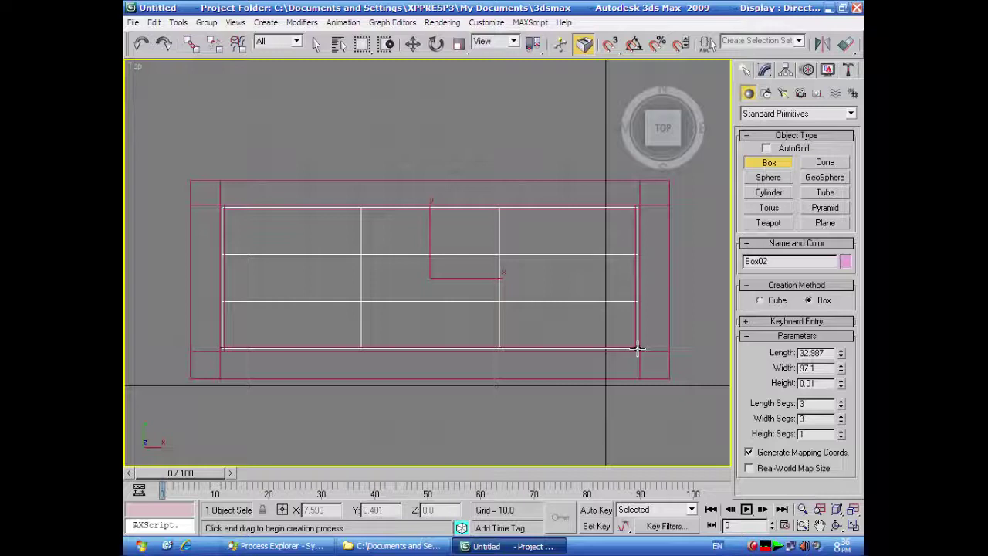
drag(638, 349, 638, 349)
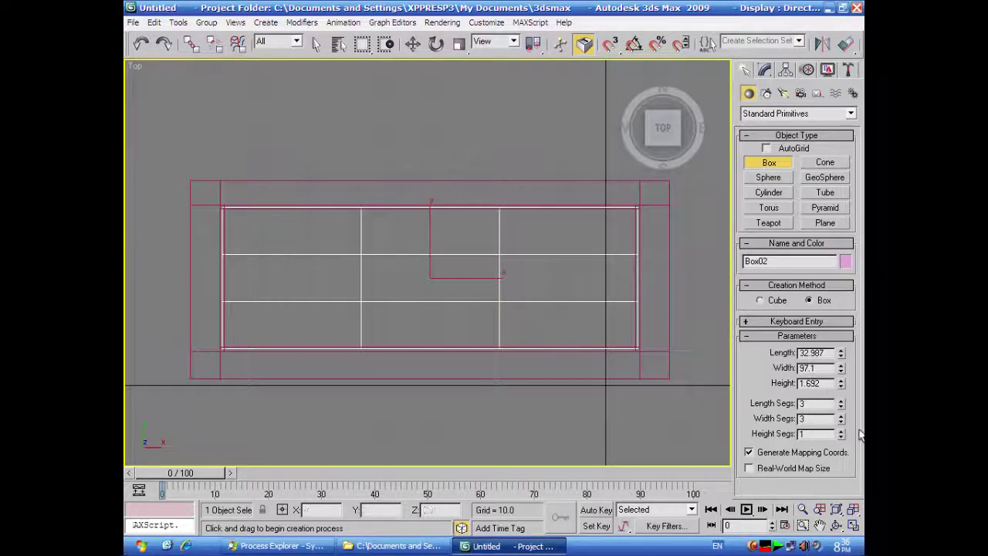
- Reduce the new box's length and width segments to 1 each
click(841, 406)
click(841, 422)
click(841, 421)
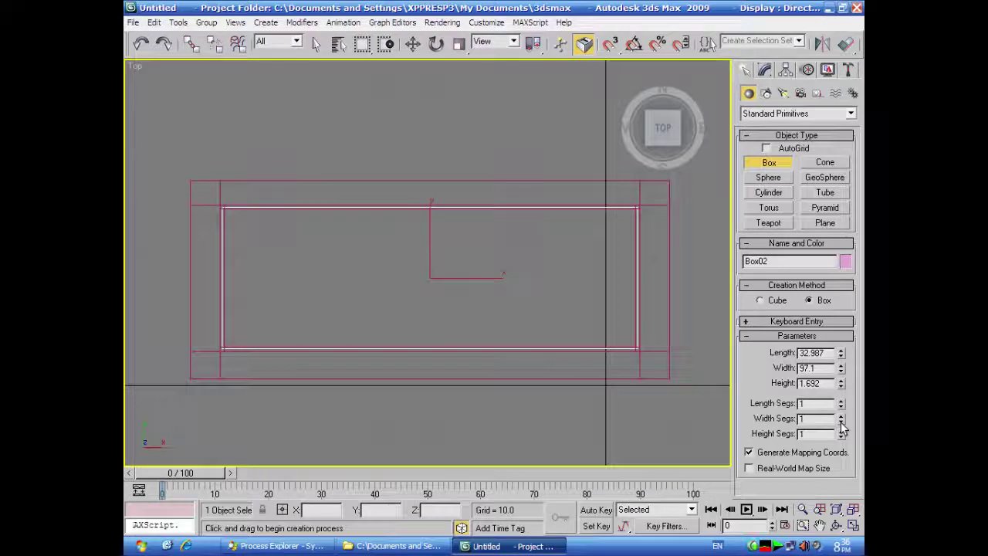
- In the Front view, move the new box straight up to a Z position of about 2.9
click(853, 526)
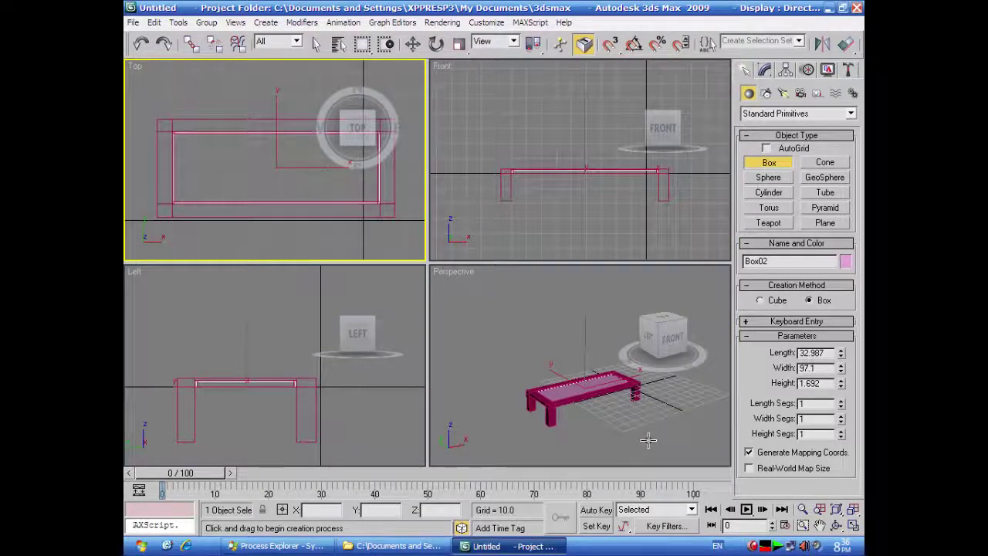
scroll(552, 214, up, 2)
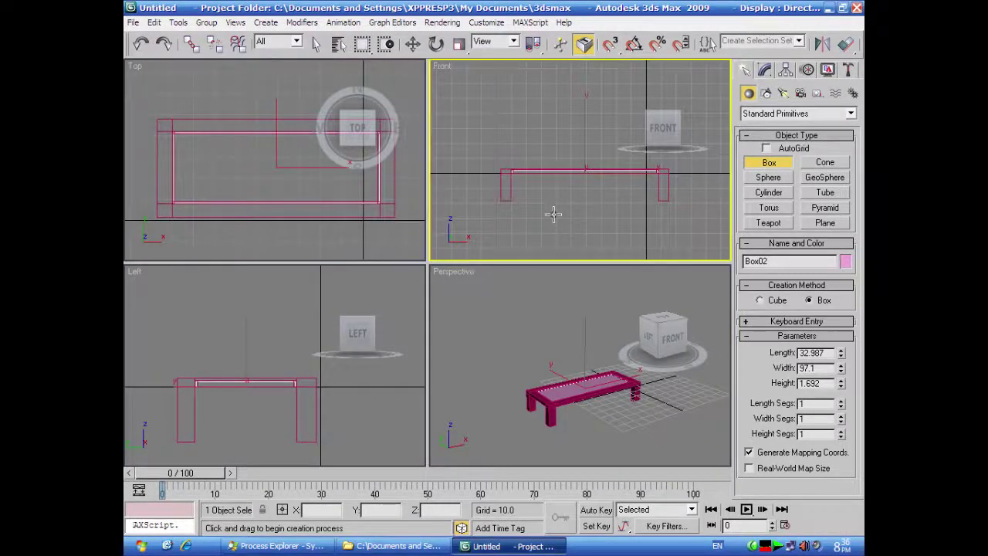
scroll(552, 215, up, 1)
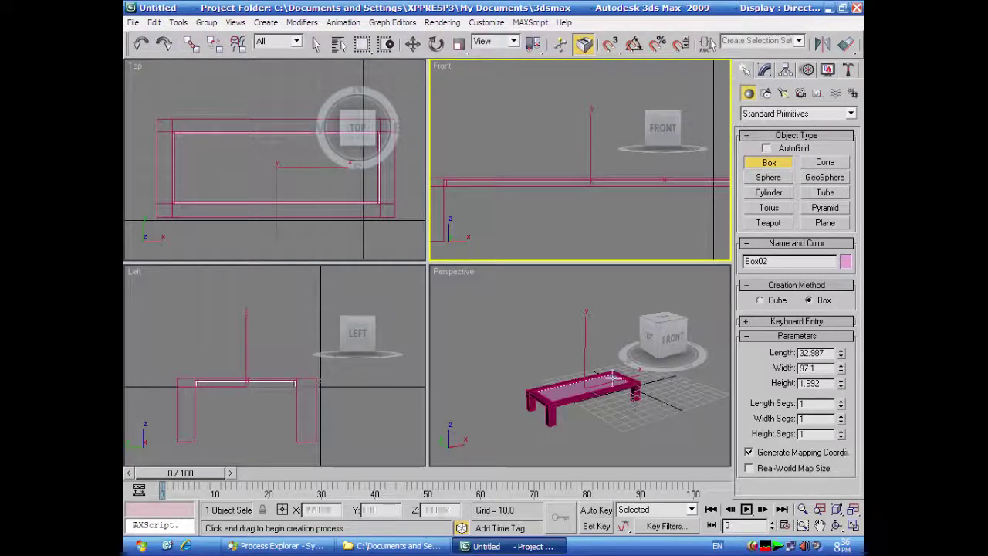
click(412, 44)
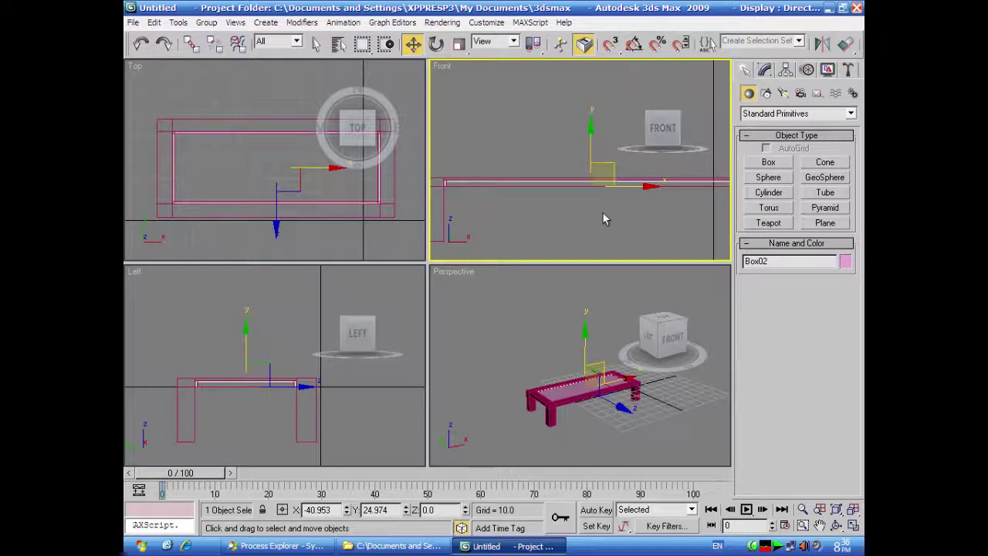
drag(592, 137, 585, 129)
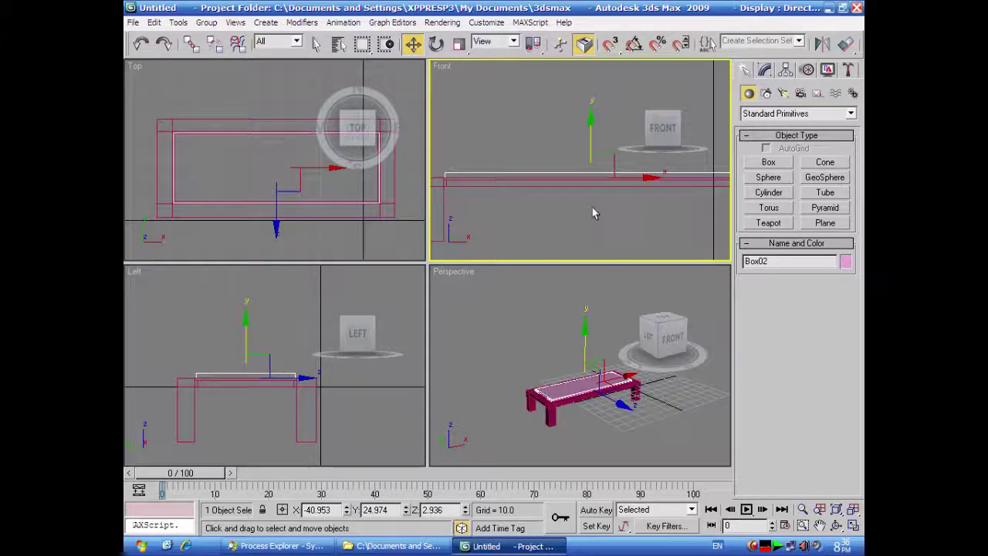
- Reduce the panel box's height to about 0.53 and lower it in the Front view to a Z position of about 2.36
click(764, 69)
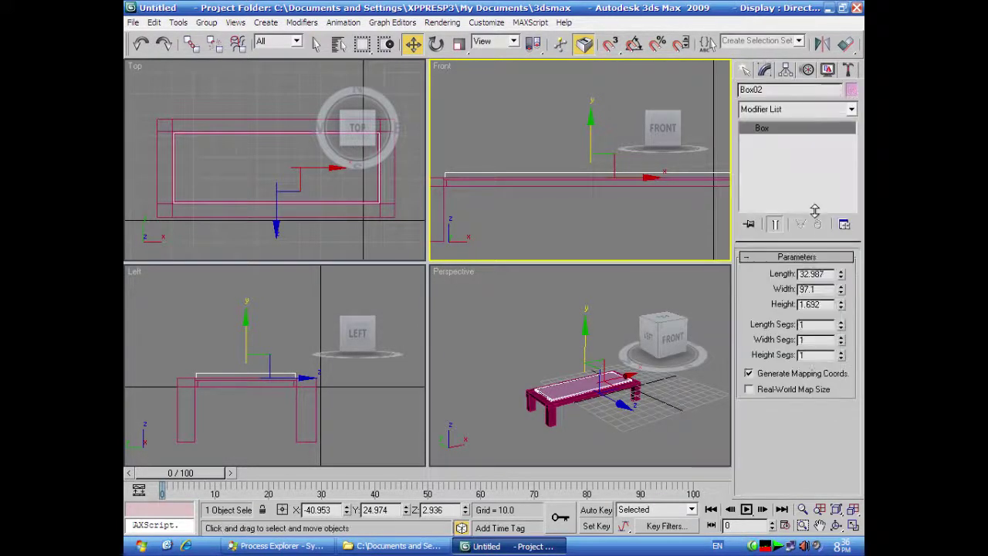
drag(841, 295, 843, 301)
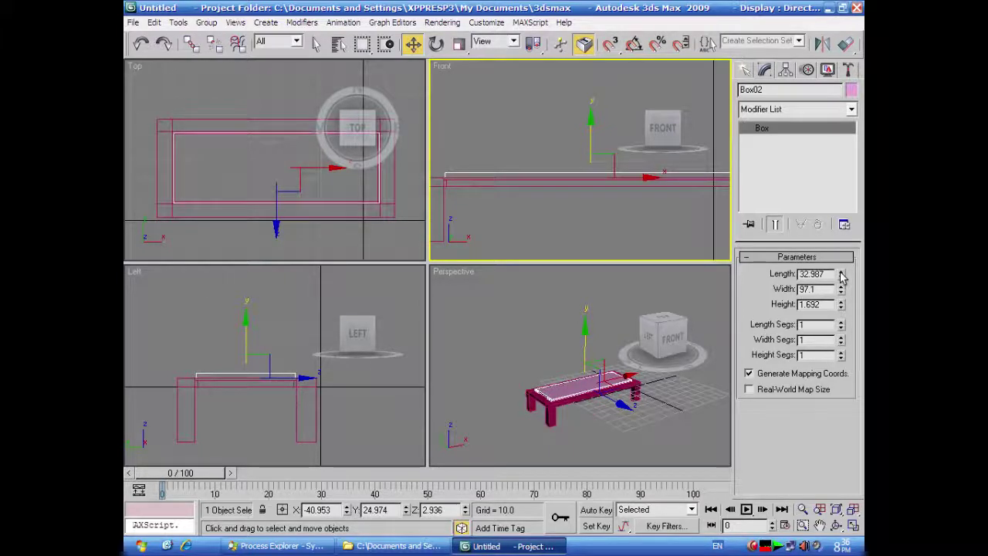
drag(840, 305, 834, 359)
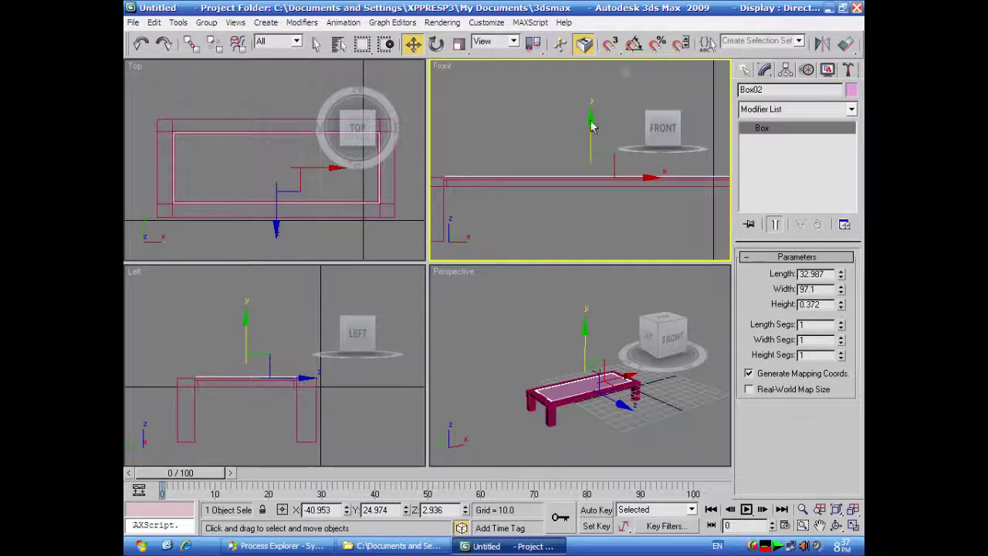
click(852, 526)
scroll(582, 408, up, 3)
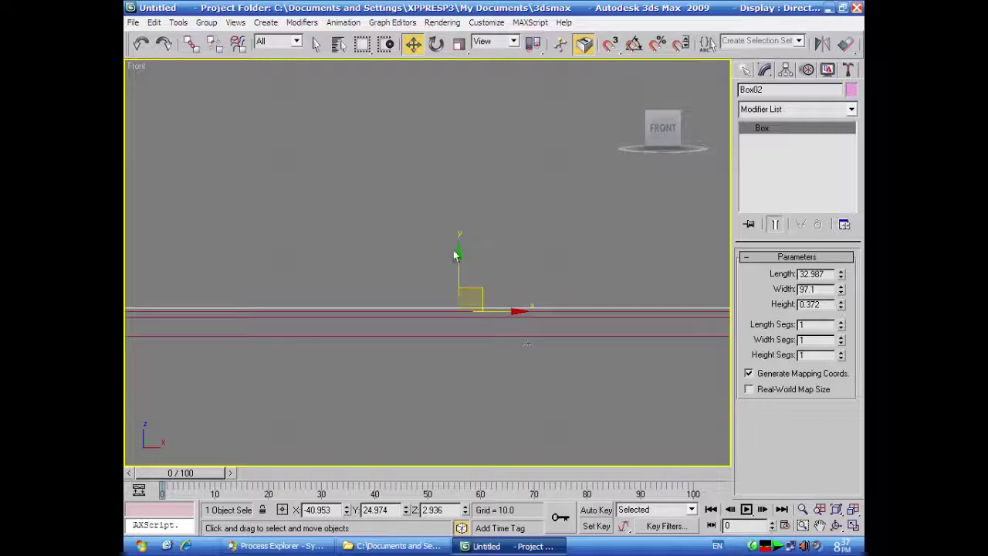
drag(458, 250, 459, 259)
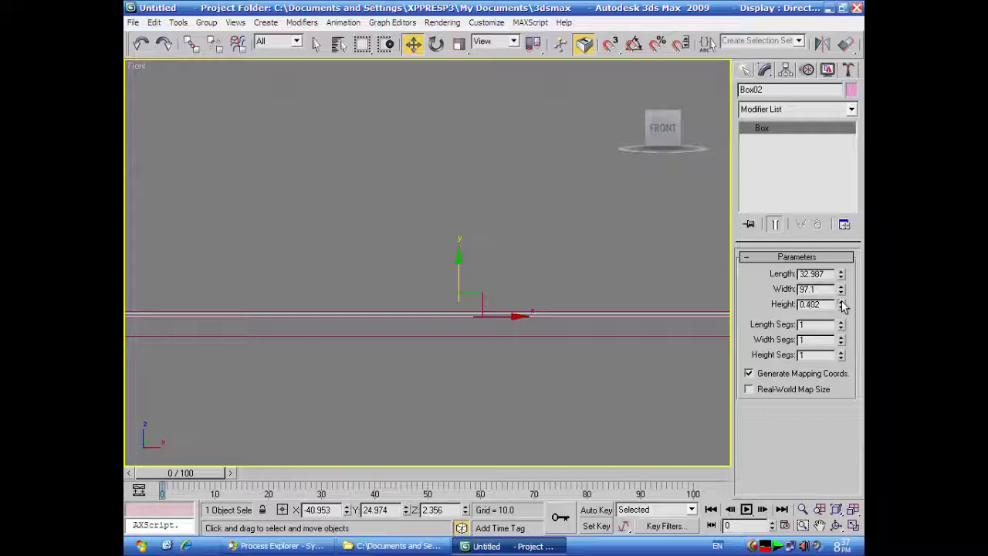
drag(841, 307, 840, 302)
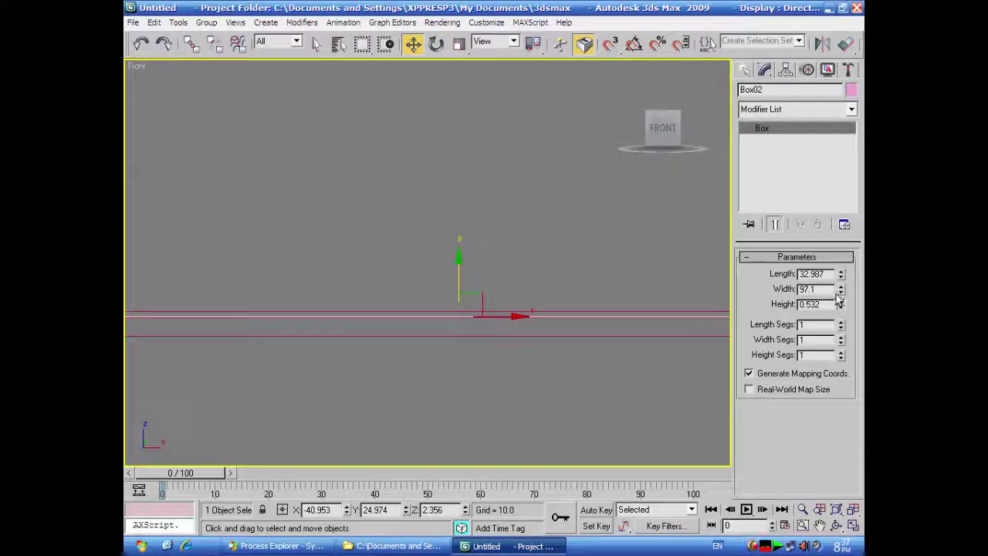
click(854, 526)
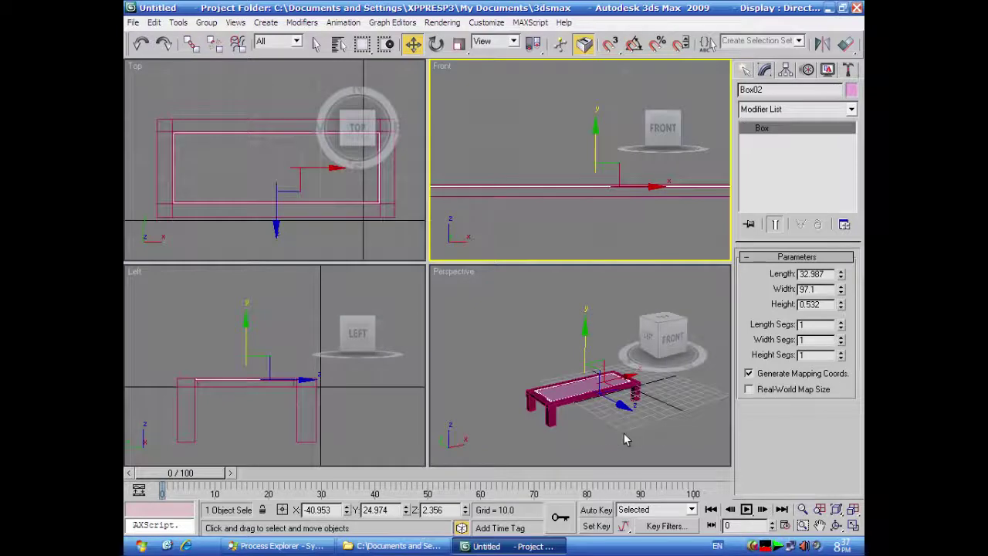
- In a maximized Perspective view, assign the first Material Editor sample material to the panel inside the table frame
click(625, 438)
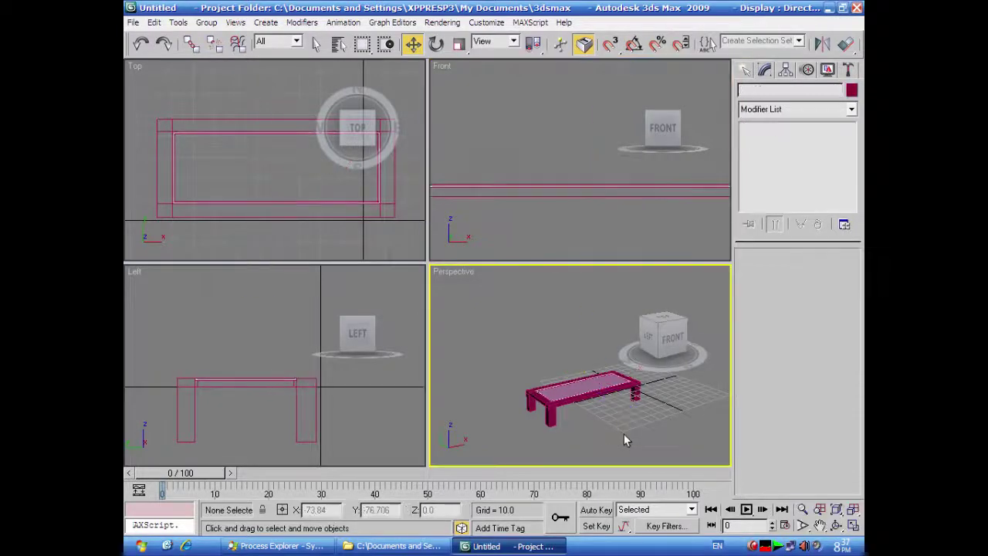
click(854, 528)
alt+middle_drag(523, 402, 474, 415)
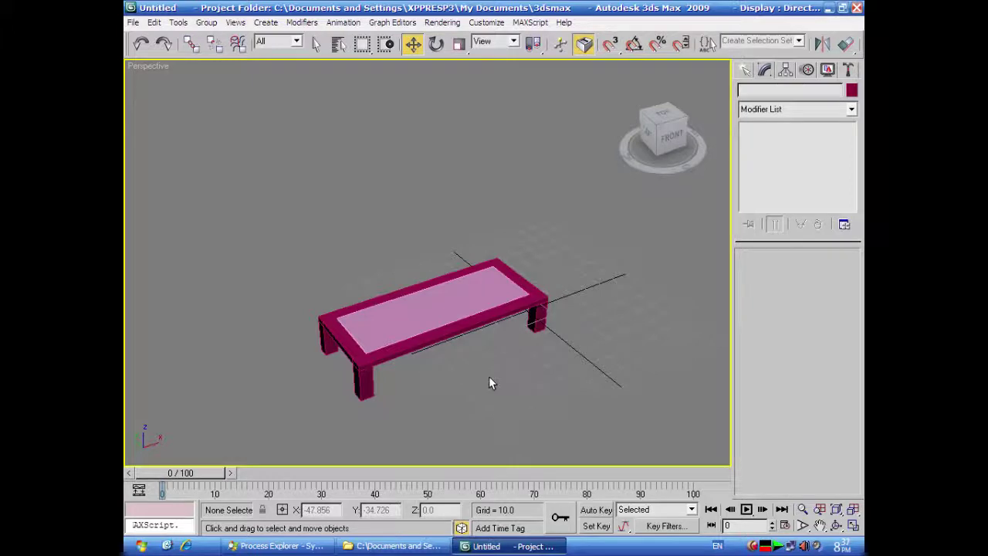
key(m)
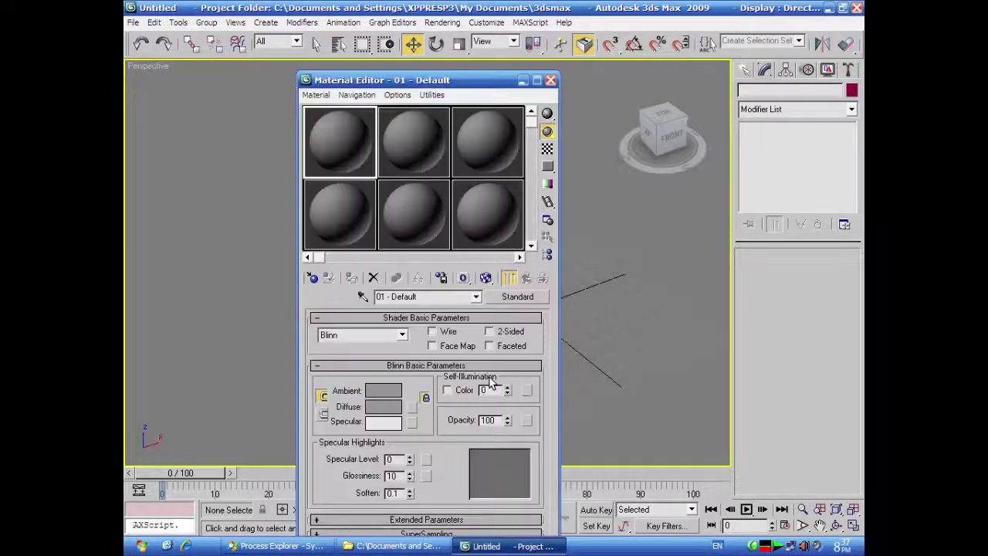
drag(492, 85, 314, 91)
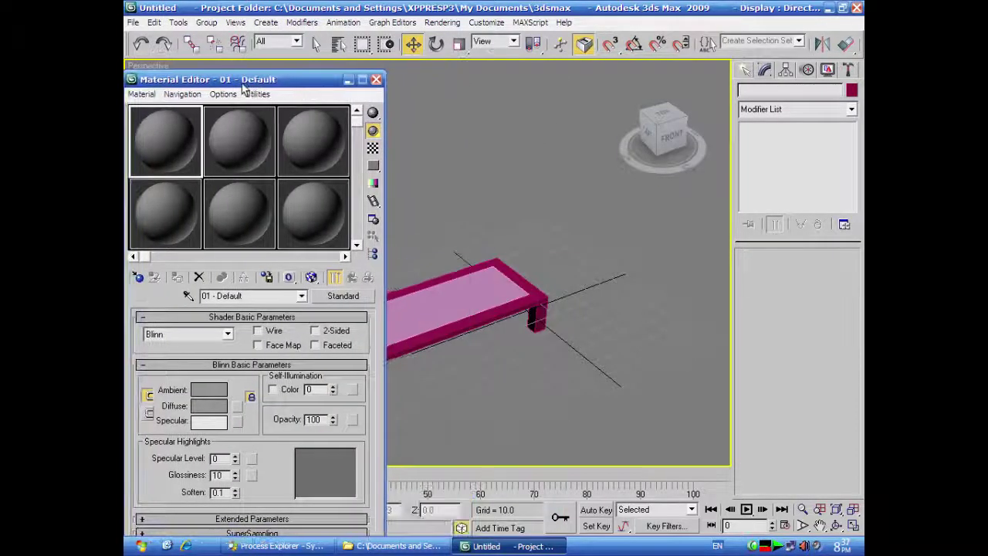
middle_drag(445, 219, 576, 208)
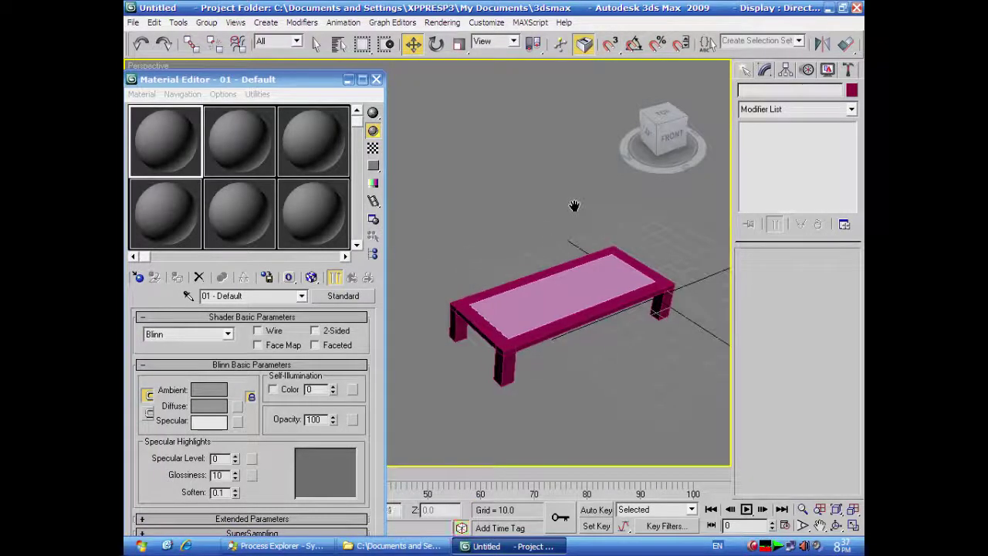
drag(165, 145, 550, 299)
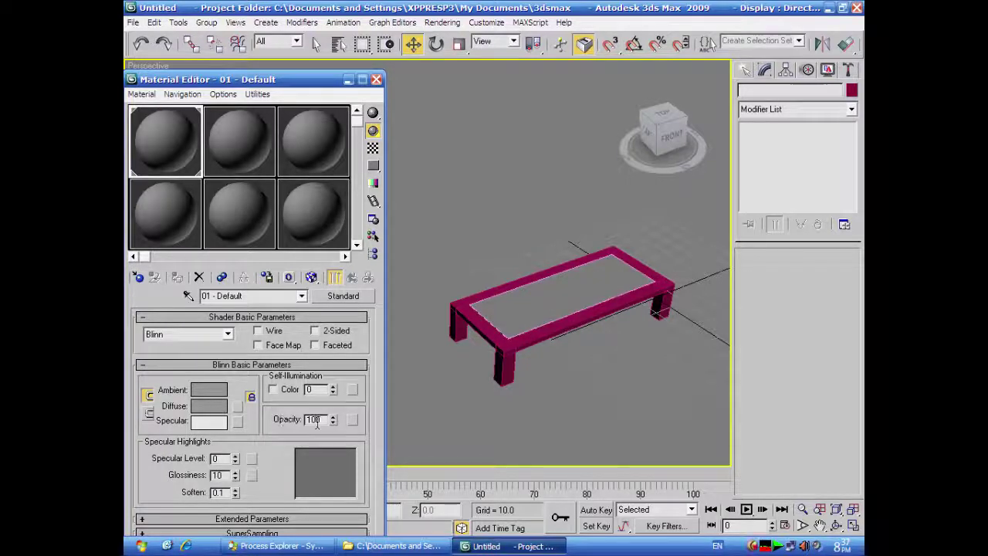
- Set the panel material's diffuse color to pure white
click(218, 405)
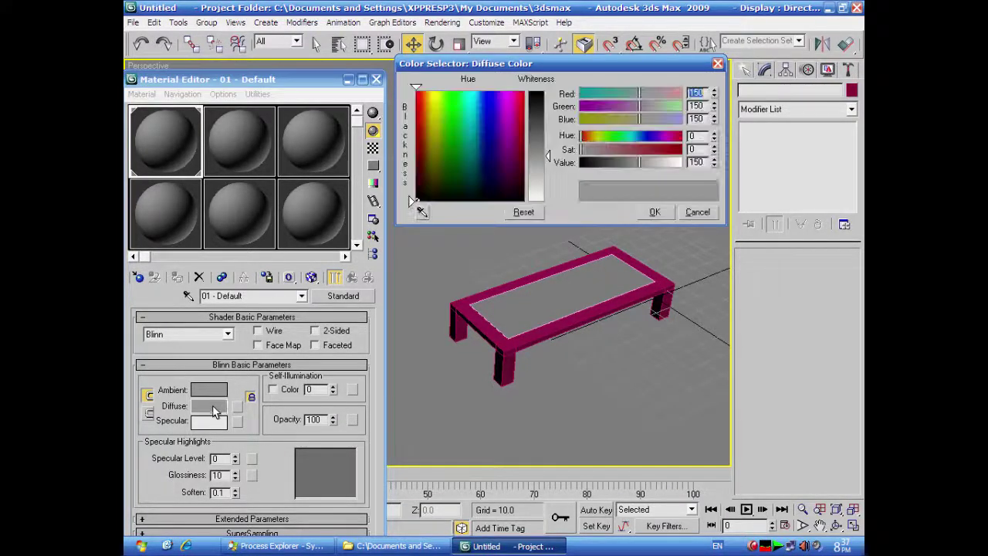
drag(549, 156, 549, 202)
click(653, 213)
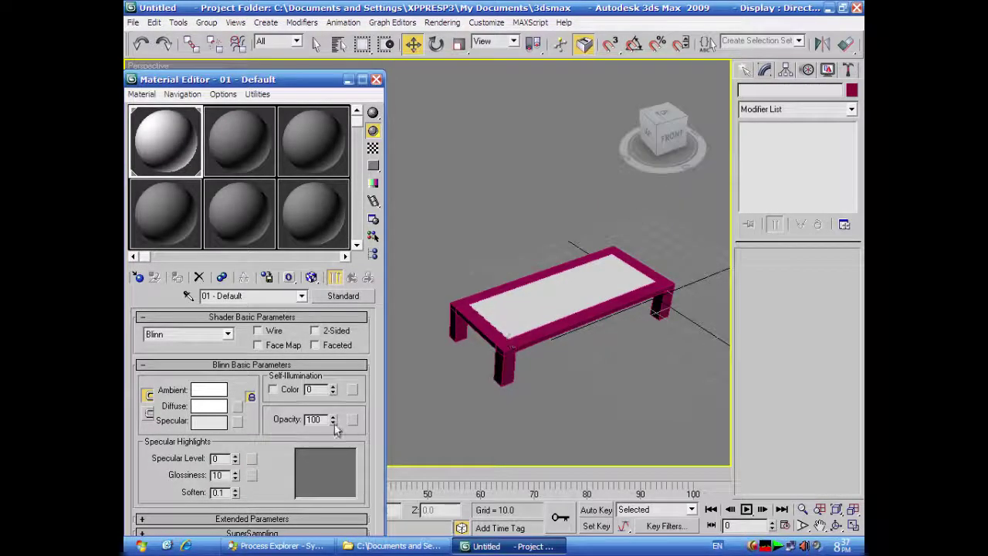
- Set the panel material's opacity to 30 for a transparent glass look
drag(332, 422, 333, 477)
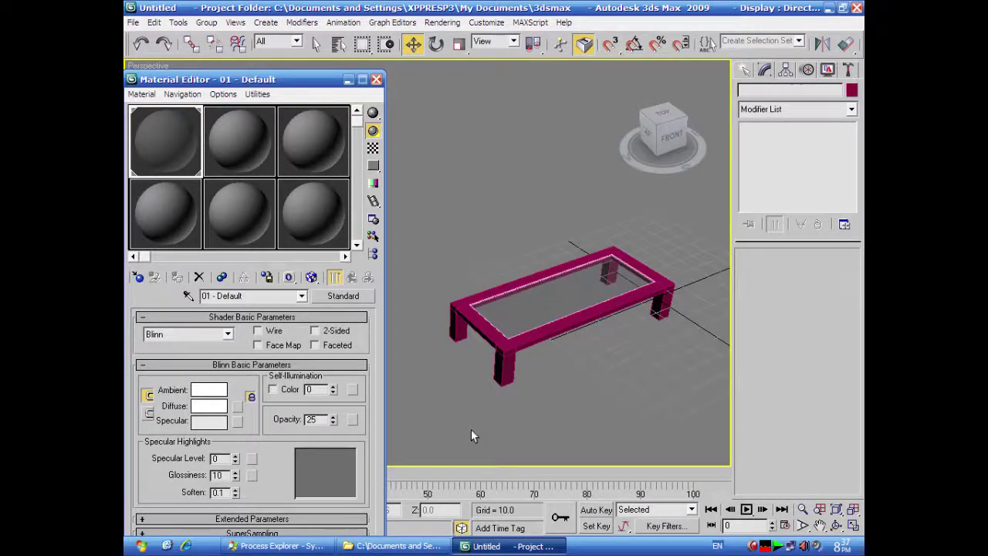
mouse_move(602, 392)
alt+middle_down()
mouse_move(593, 414)
mouse_move(597, 344)
mouse_move(579, 302)
mouse_move(530, 359)
mouse_move(558, 434)
mouse_move(594, 404)
alt+middle_up()
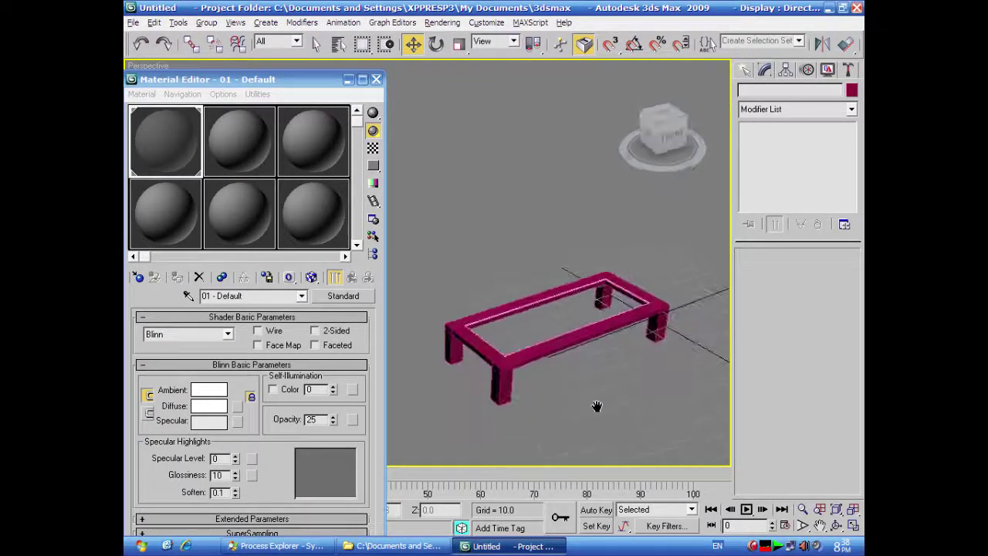
double_click(312, 419)
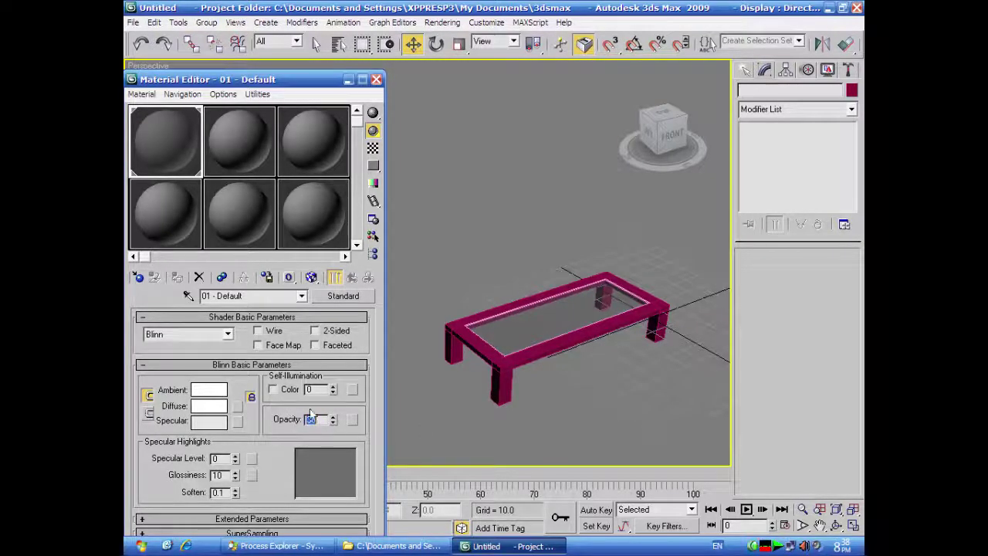
text(30)
middle_drag(489, 425, 502, 394)
- Raise the glass material's specular level to 81
click(235, 457)
drag(236, 461, 235, 400)
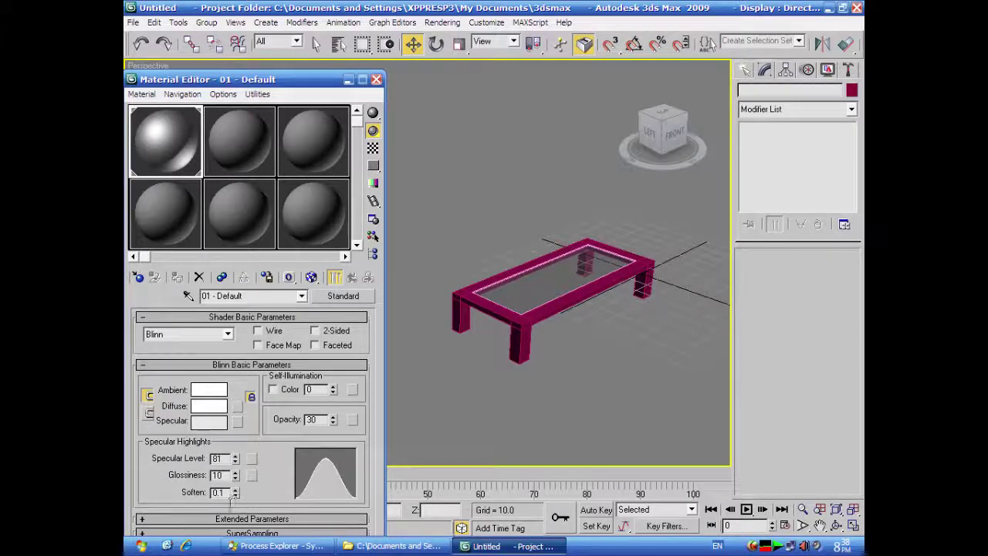
mouse_move(505, 402)
alt+middle_down()
mouse_move(494, 471)
mouse_move(463, 479)
mouse_move(499, 396)
alt+middle_up()
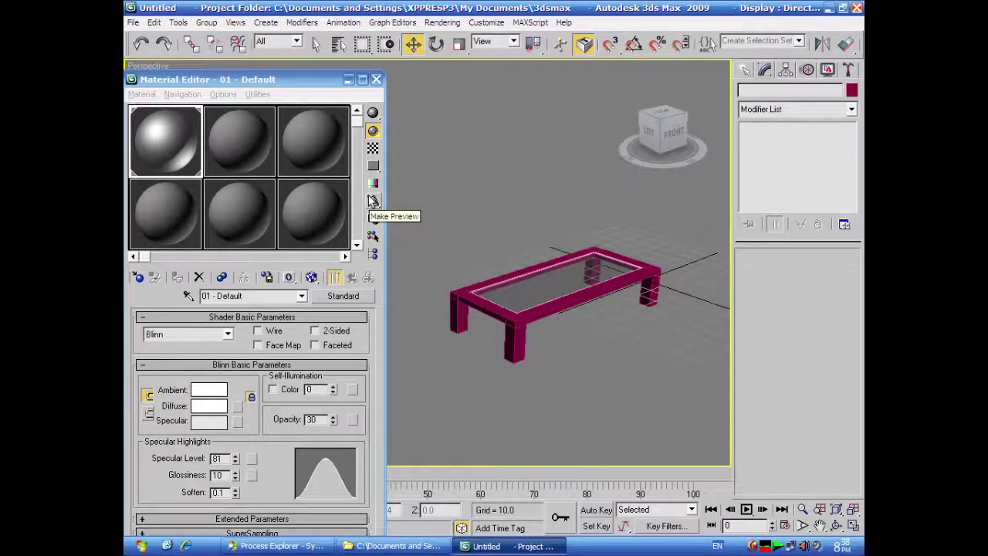
- Assign the second sample material to the table frame and give its diffuse channel a Wood map
click(244, 150)
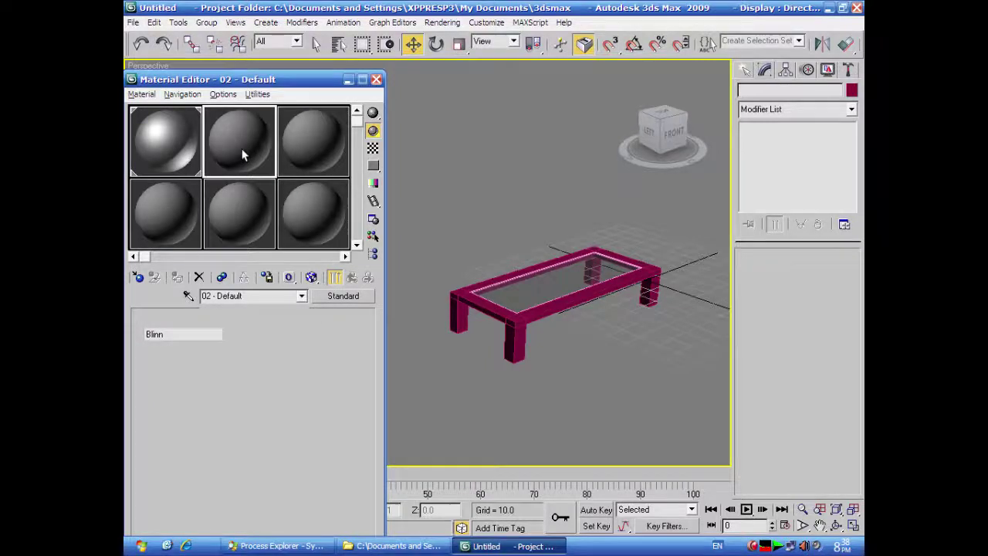
click(515, 352)
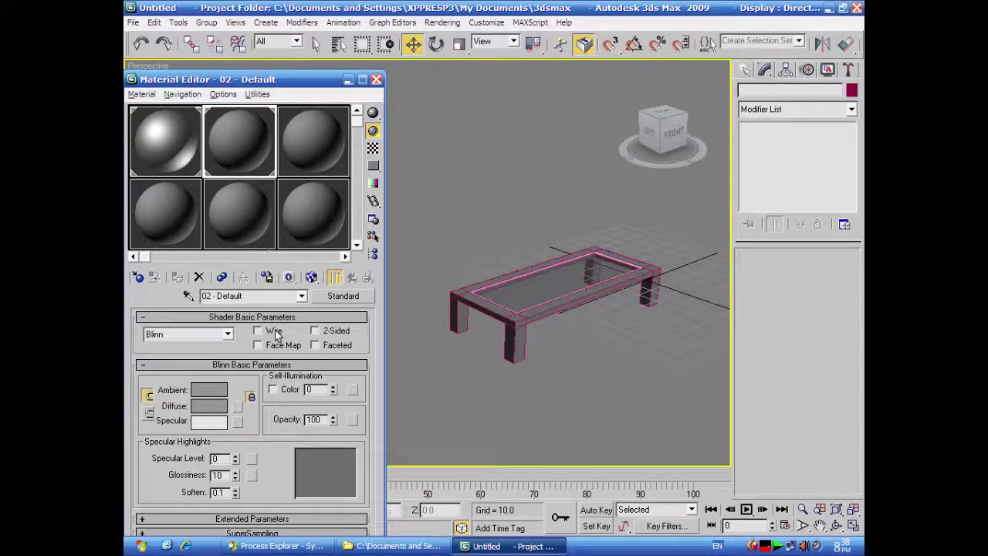
click(238, 409)
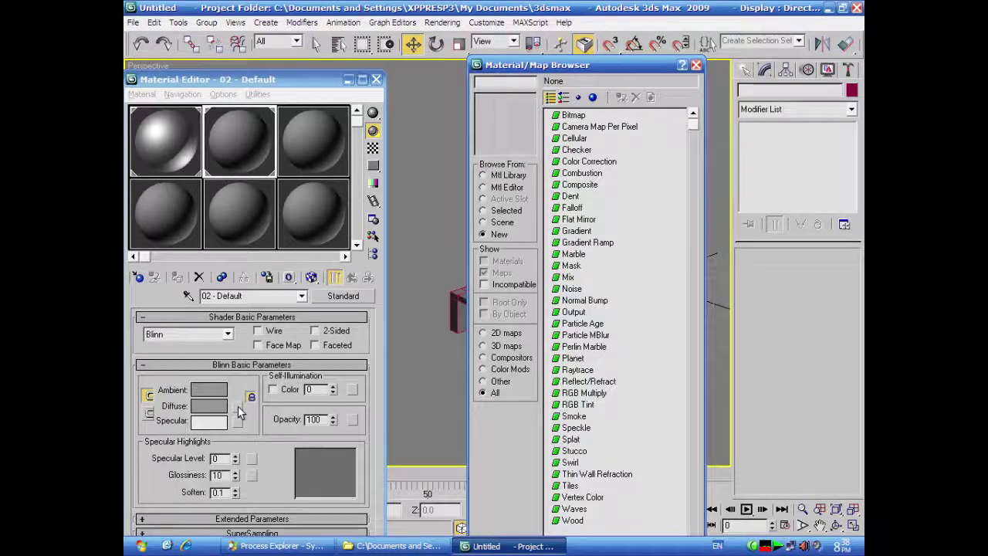
click(563, 97)
drag(580, 88, 566, 31)
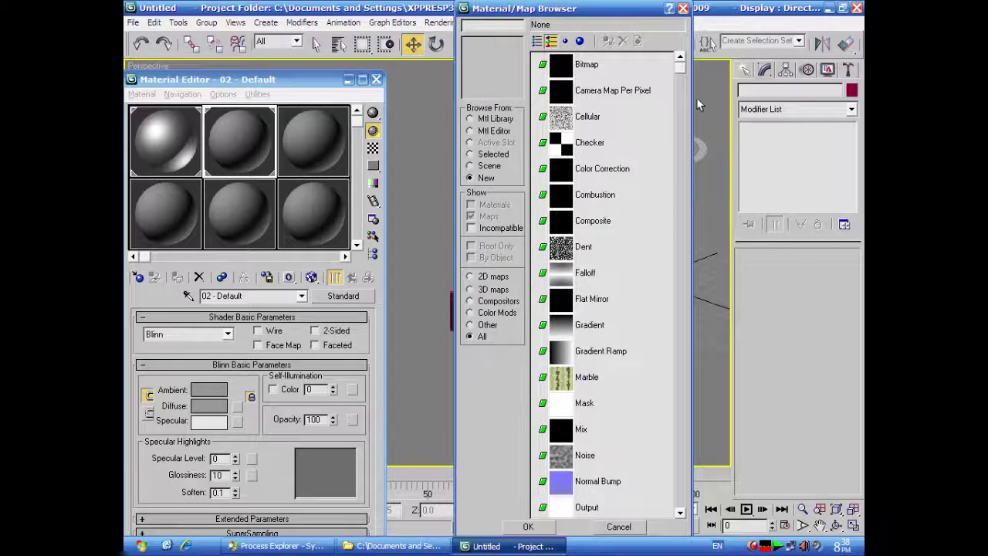
drag(684, 67, 658, 540)
click(567, 451)
click(528, 527)
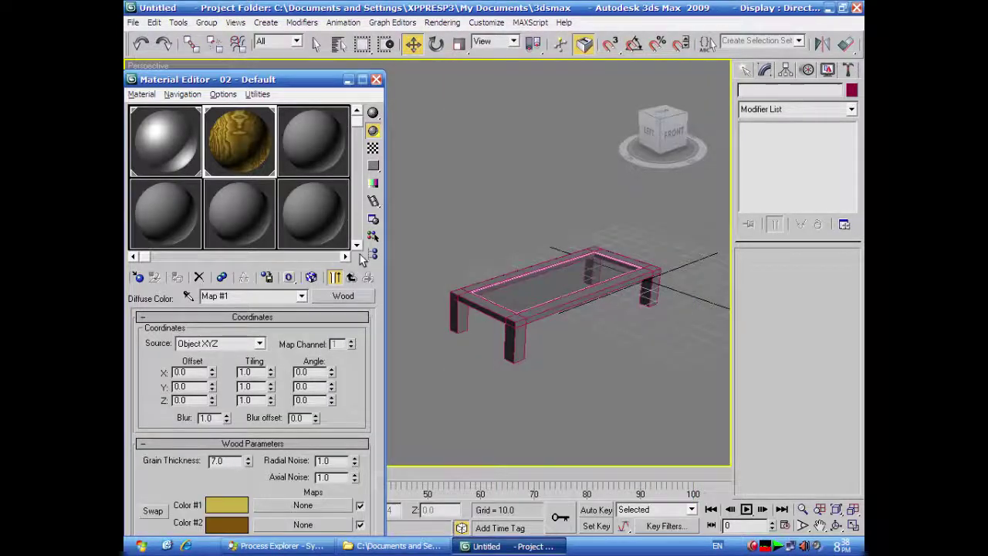
- Show the Wood map on the table frame in the viewport, inspect the table, and close the Material Editor
click(311, 277)
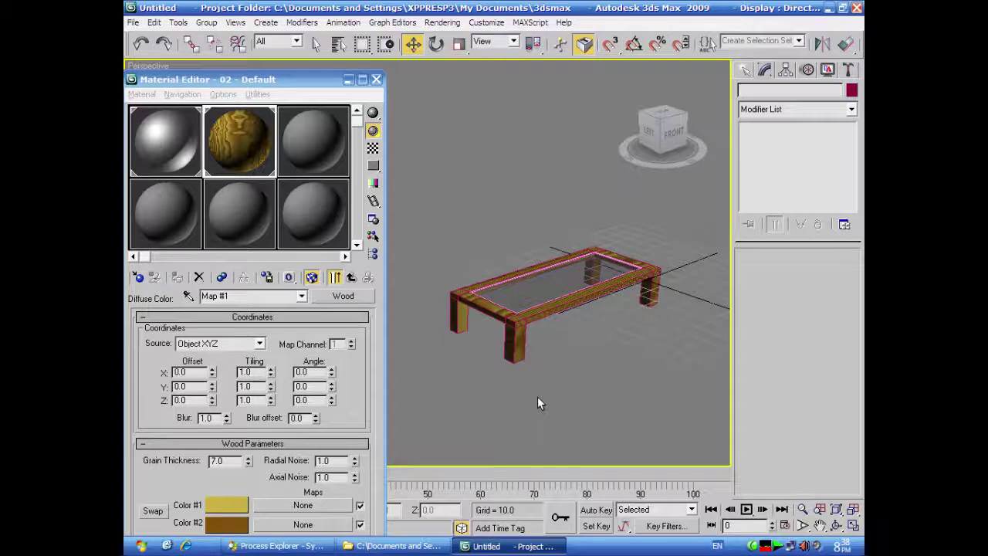
click(535, 337)
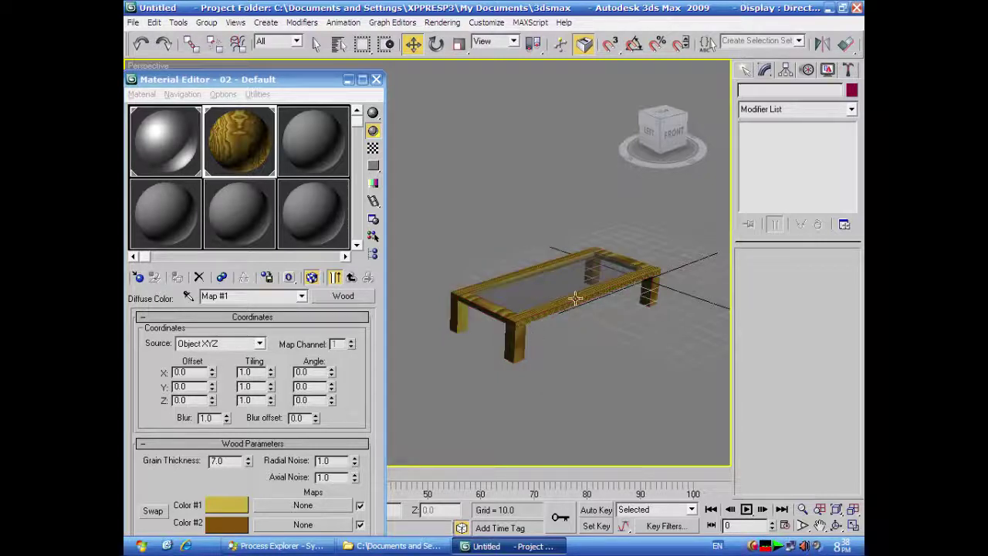
middle_drag(601, 297, 580, 386)
scroll(593, 396, up, 4)
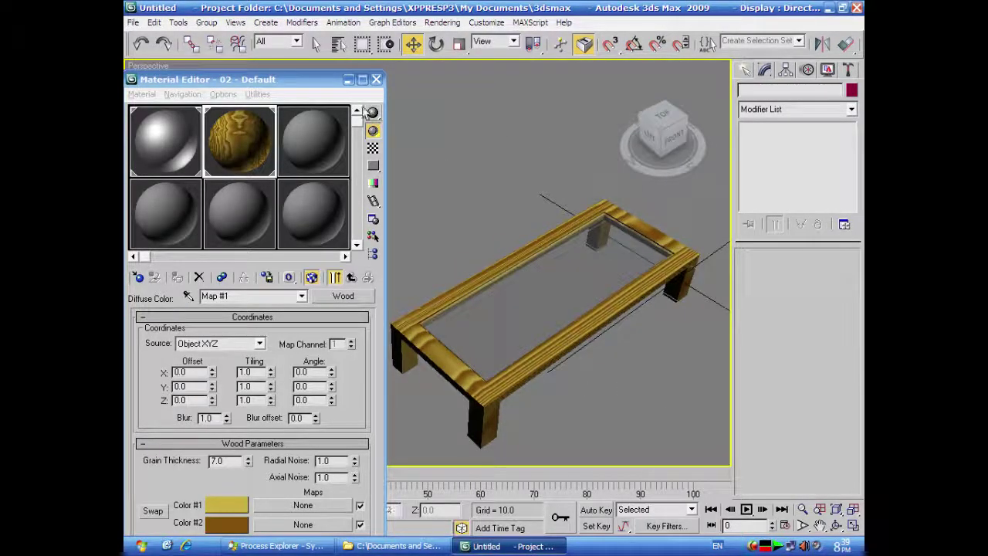
click(375, 79)
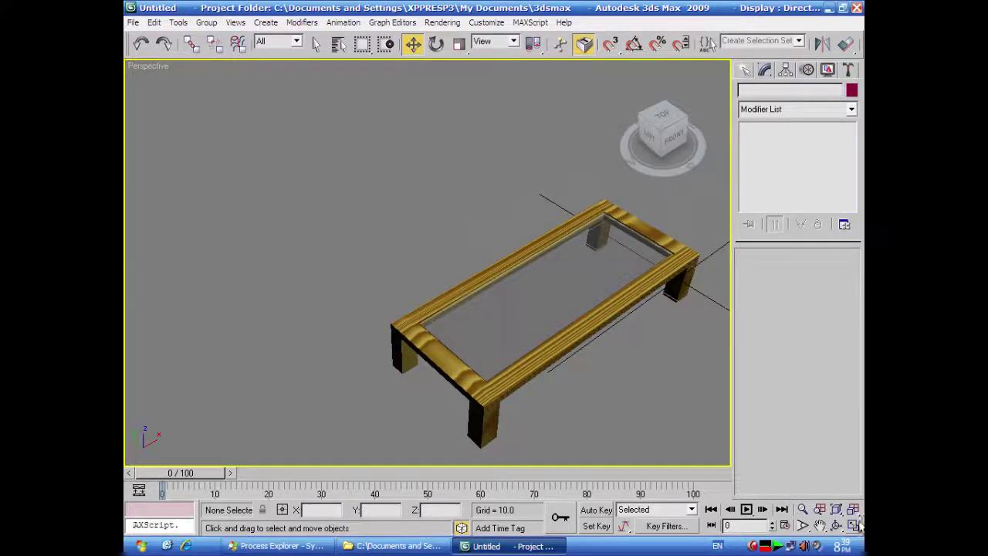
- Create a box about 161 wide, 61 long and 178 high beside the table in the Top view
click(853, 525)
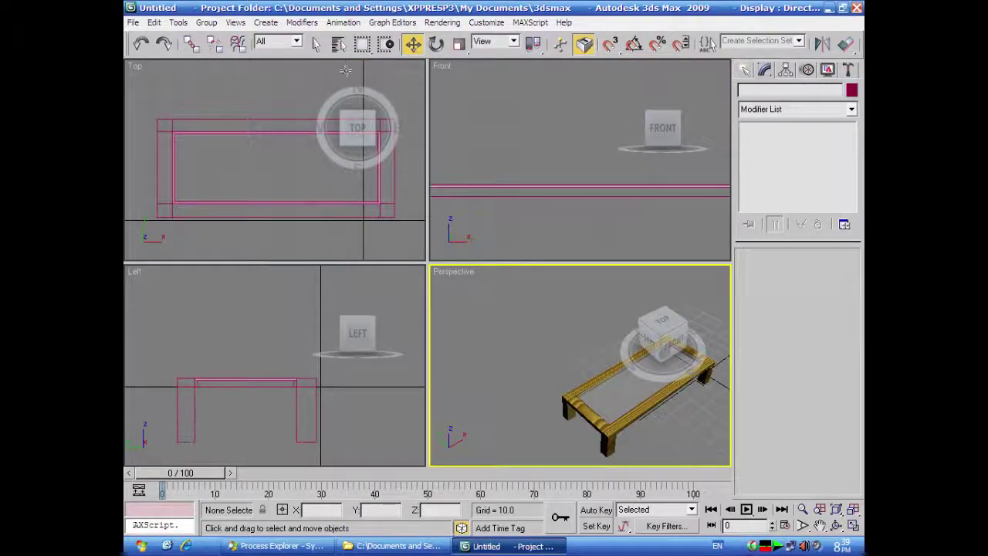
scroll(347, 241, down, 4)
scroll(347, 240, down, 3)
scroll(347, 239, up, 2)
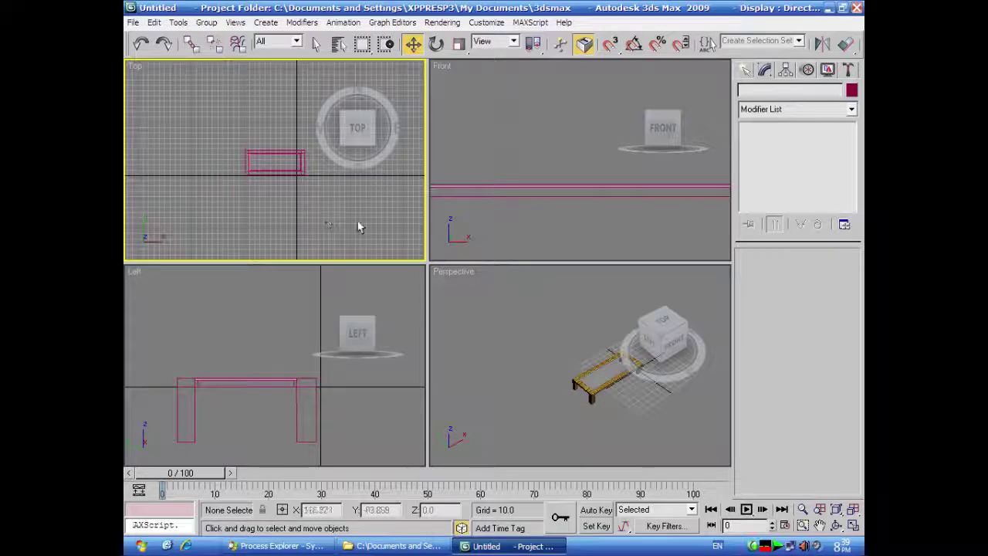
middle_drag(358, 221, 264, 219)
middle_drag(353, 223, 280, 223)
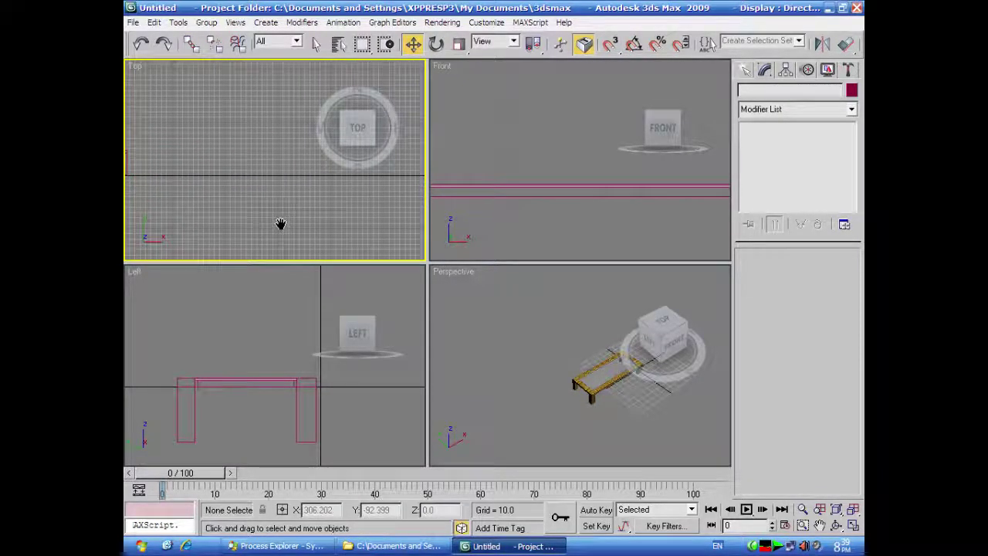
click(744, 70)
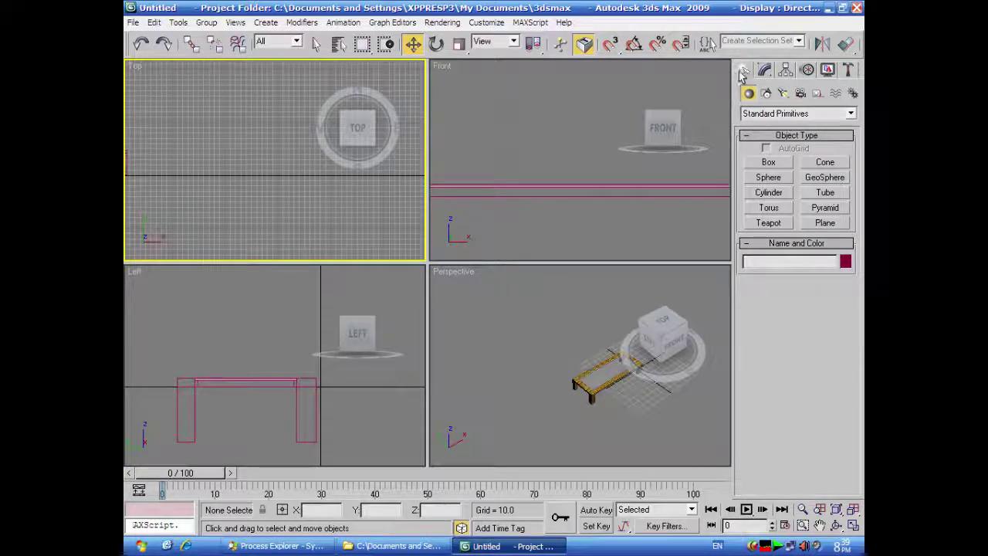
click(765, 163)
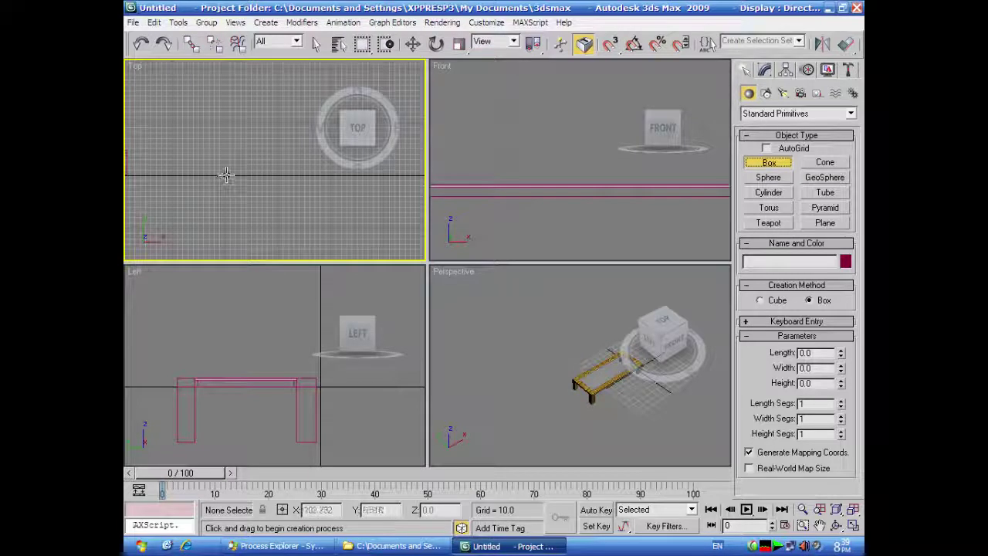
drag(226, 142, 310, 175)
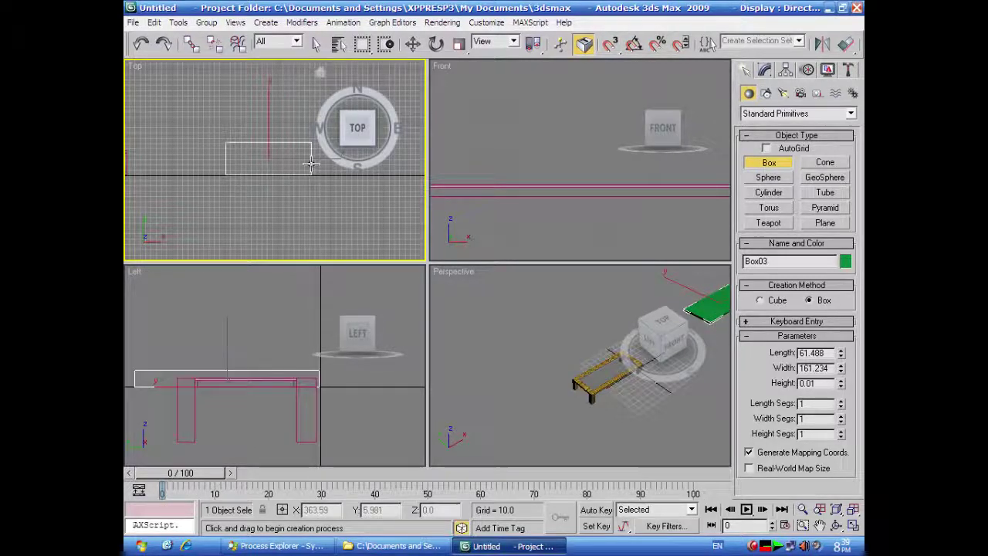
click(311, 78)
- Increase the new box's height to 211.38
middle_drag(620, 430, 617, 468)
alt+middle_drag(624, 425, 439, 397)
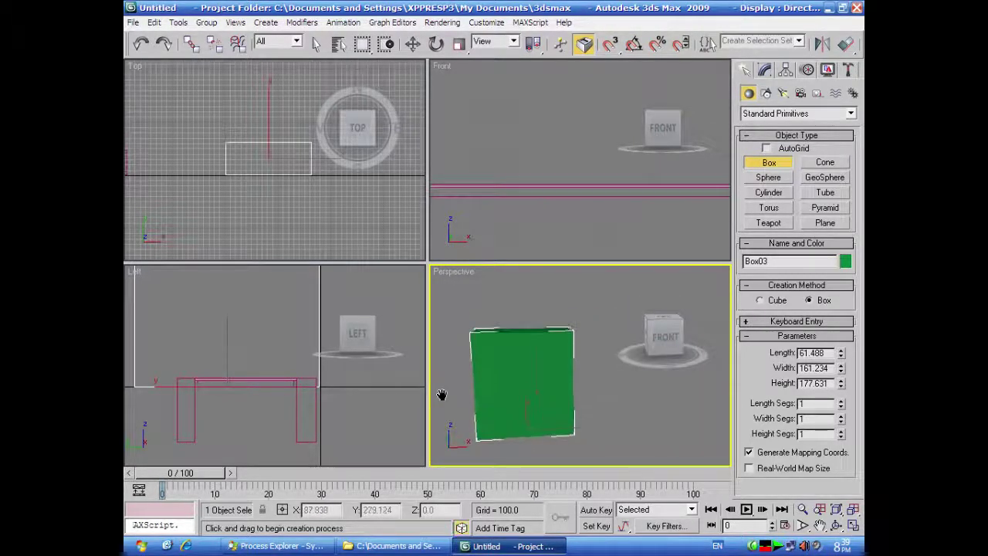
mouse_move(617, 451)
alt+middle_down()
mouse_move(644, 437)
mouse_move(617, 437)
alt+middle_up()
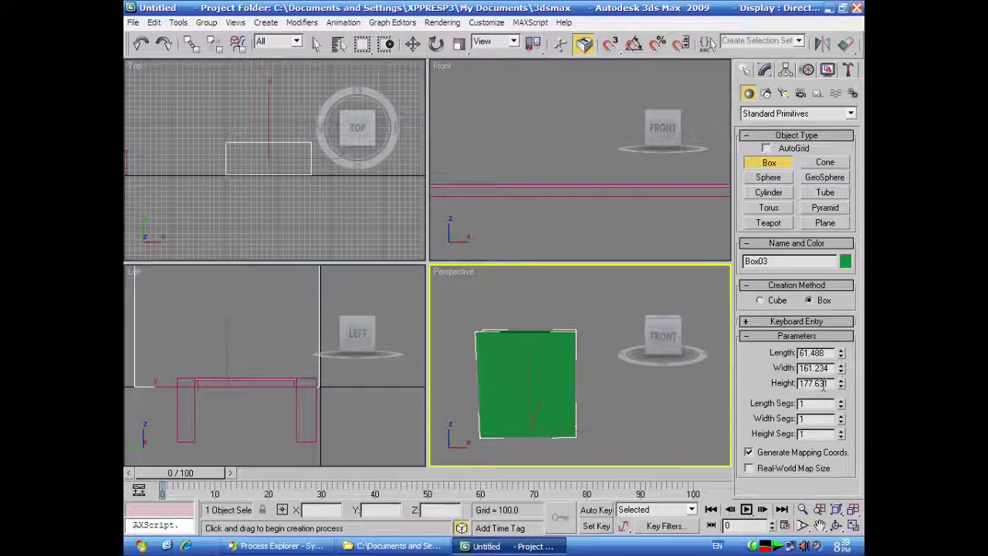
drag(841, 384, 840, 370)
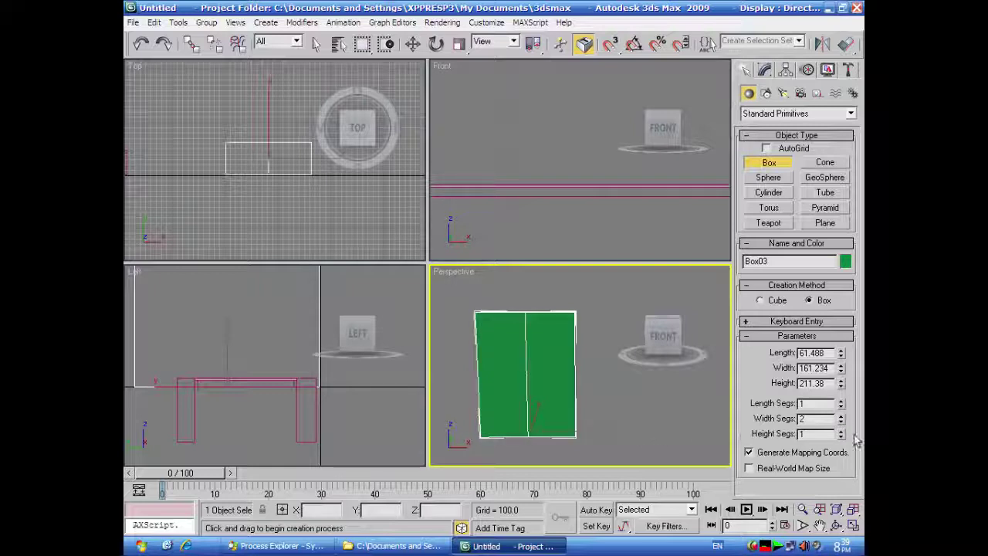
click(841, 421)
click(841, 401)
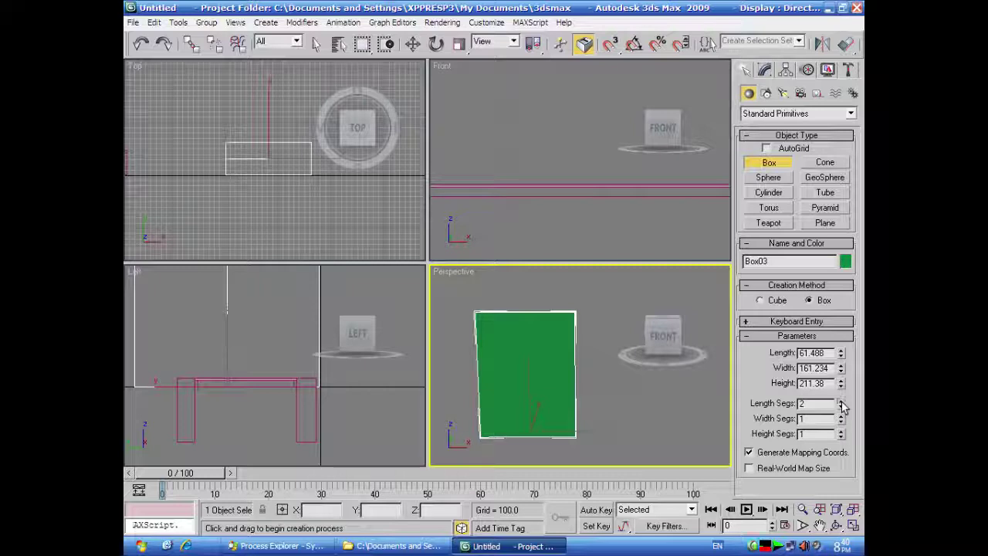
click(841, 400)
click(841, 407)
click(841, 407)
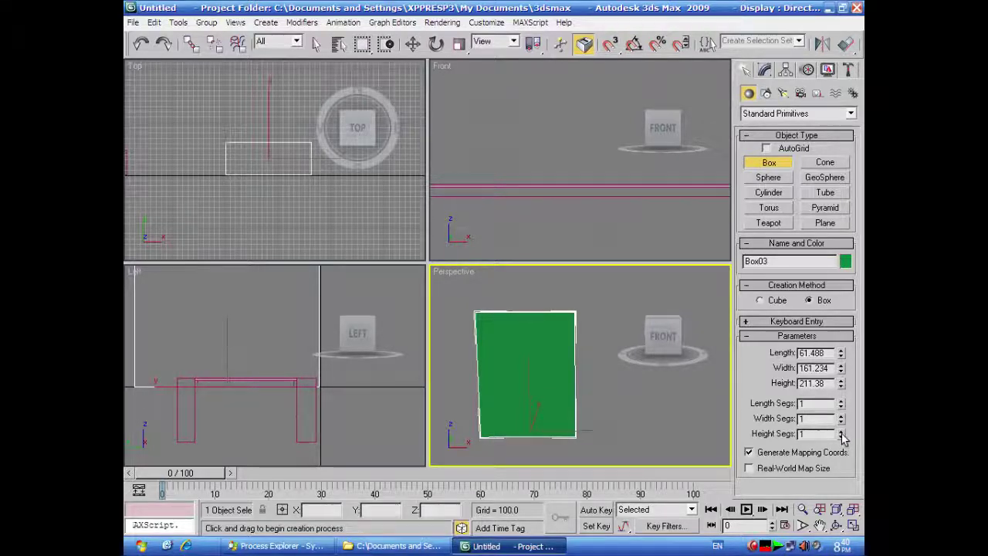
- Divide the box into 3 height segments and apply an Edit Poly modifier to it
click(841, 431)
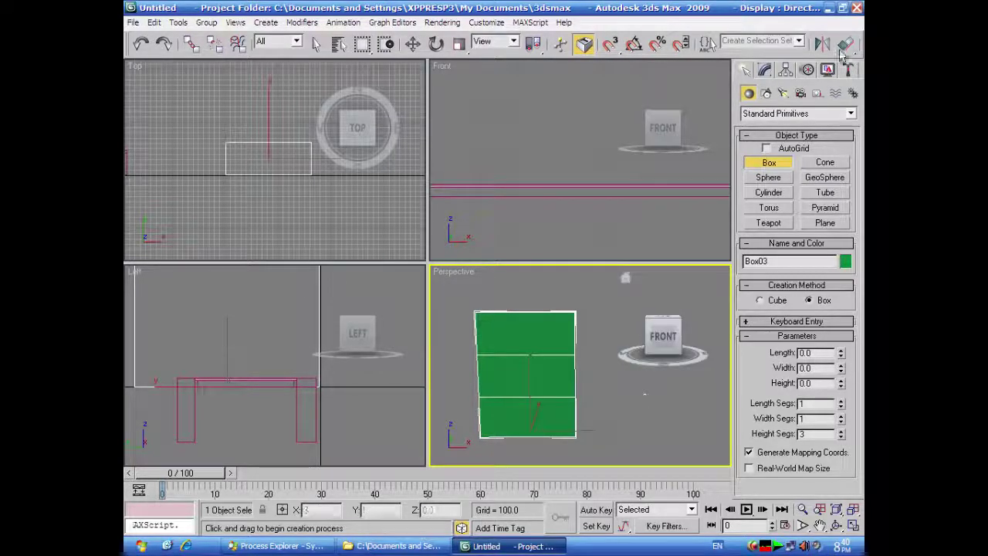
click(765, 70)
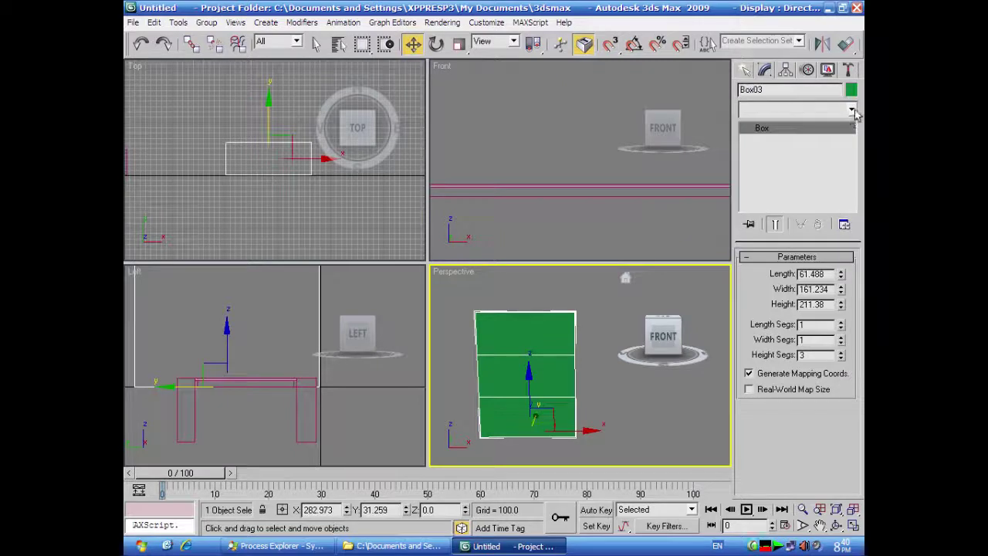
click(850, 109)
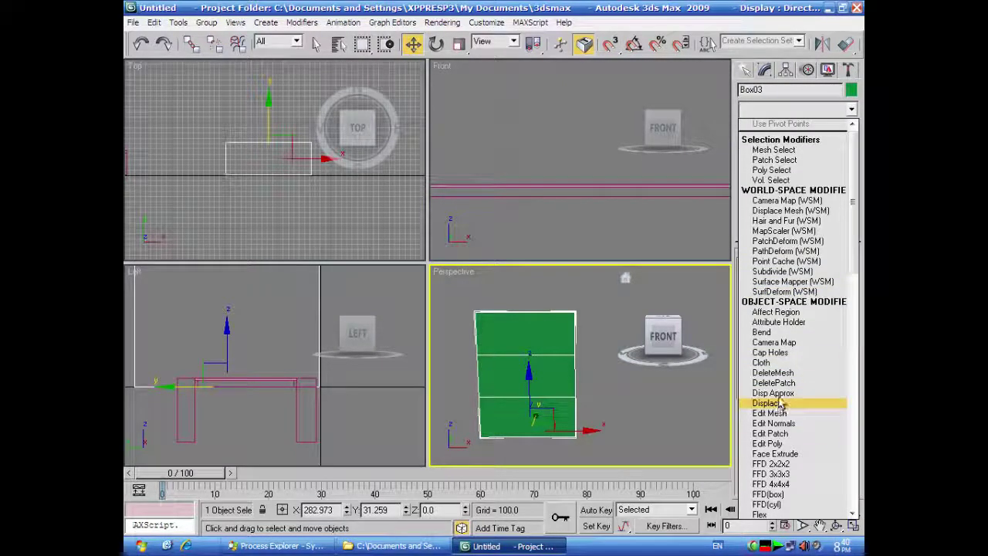
click(768, 444)
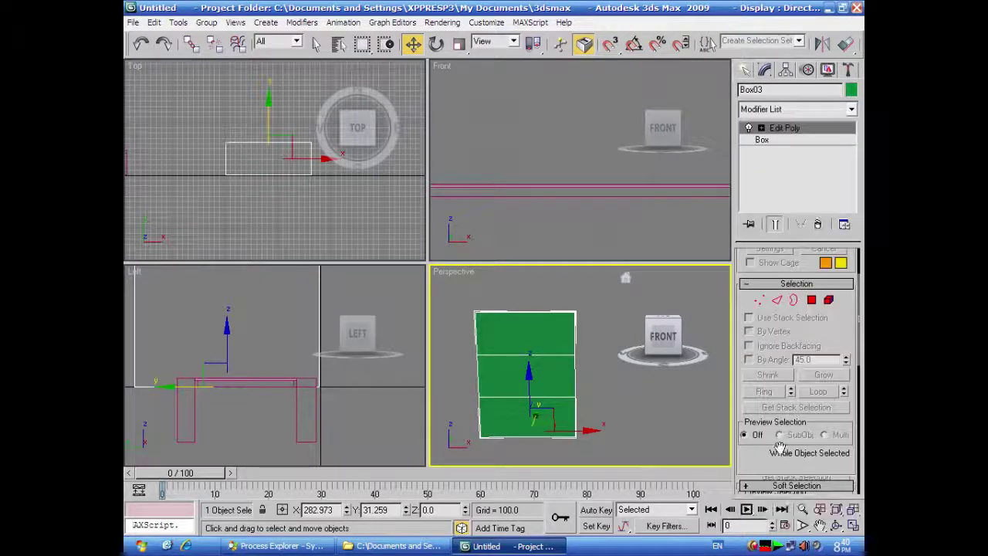
- Switch to polygon editing, select the middle polygon on the box's front and open the Inset settings
click(761, 128)
click(790, 174)
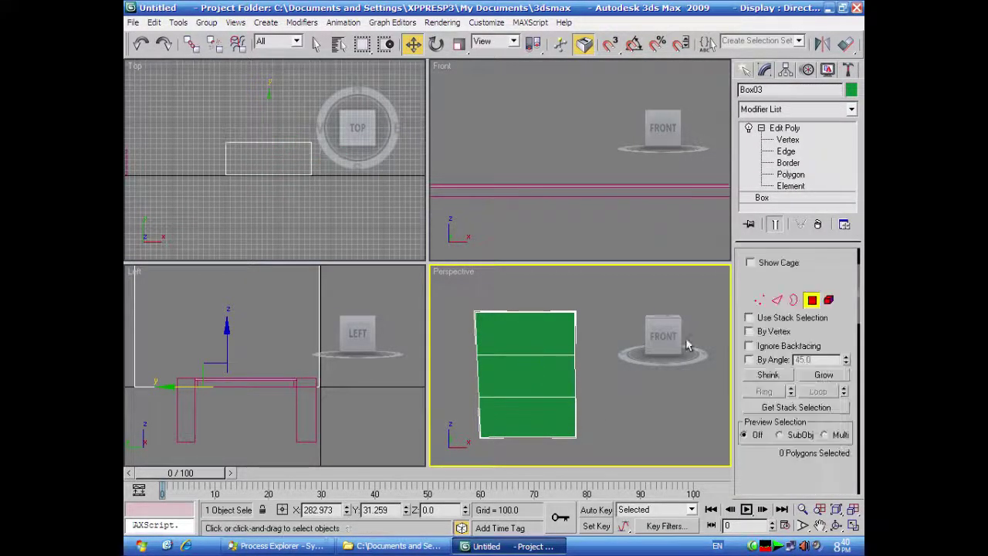
click(519, 377)
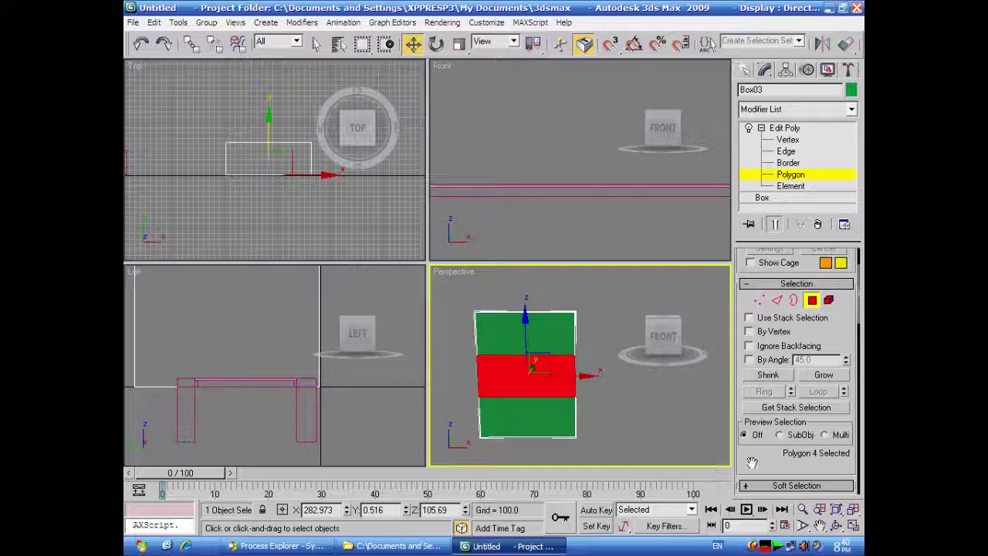
drag(751, 462, 769, 306)
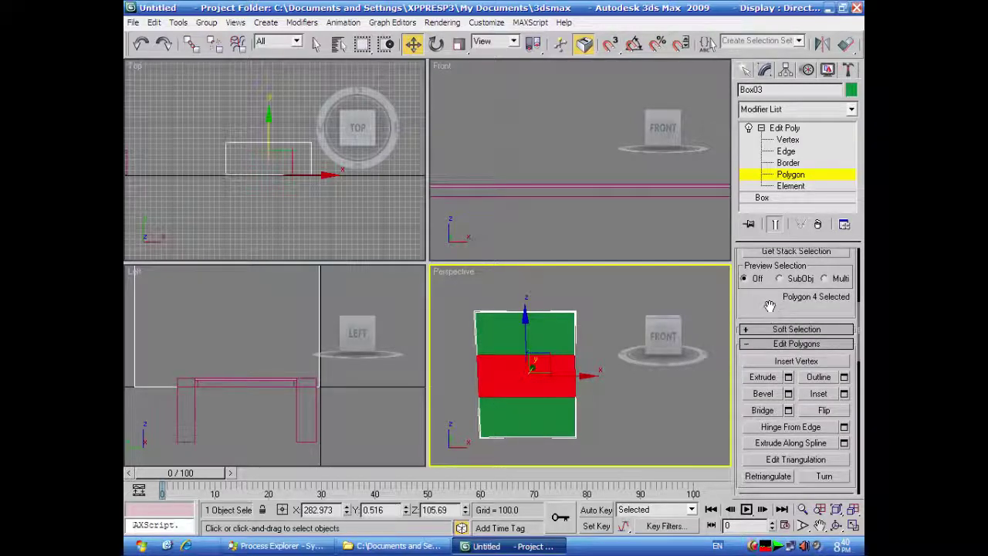
click(844, 395)
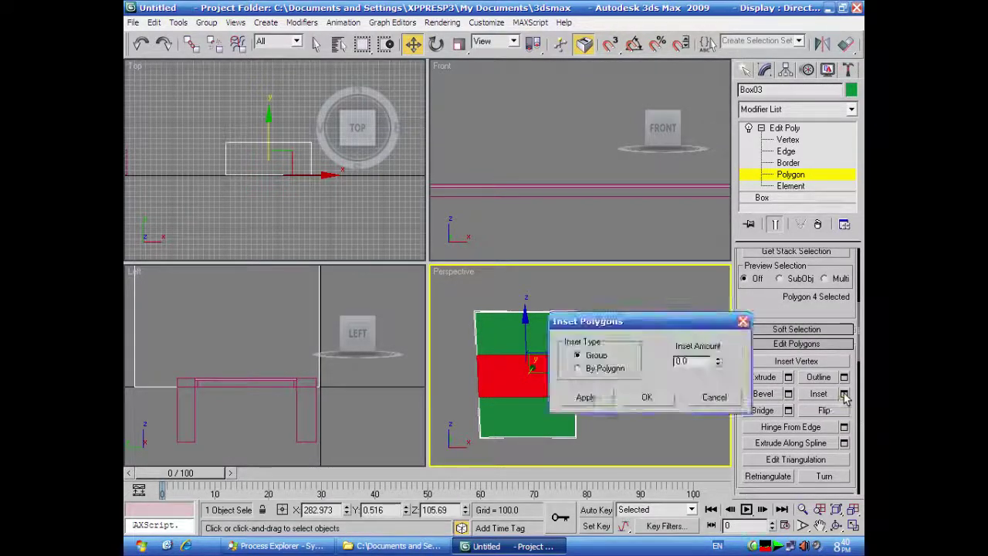
- Inset the middle front polygon as a group by 3.328 and apply it, keeping the Inset settings open
drag(636, 322, 331, 192)
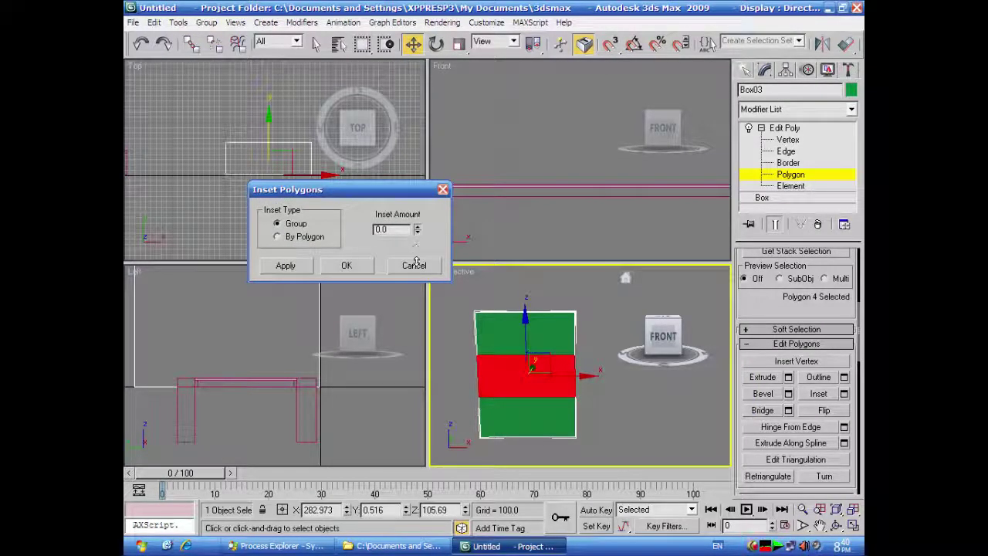
drag(417, 229, 415, 7)
drag(419, 523, 692, 446)
click(853, 525)
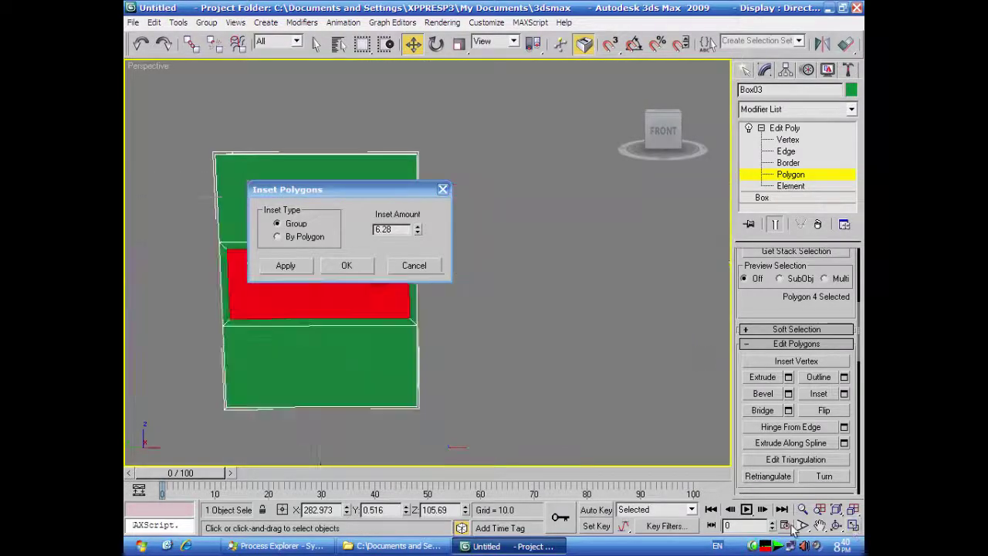
drag(387, 192, 621, 201)
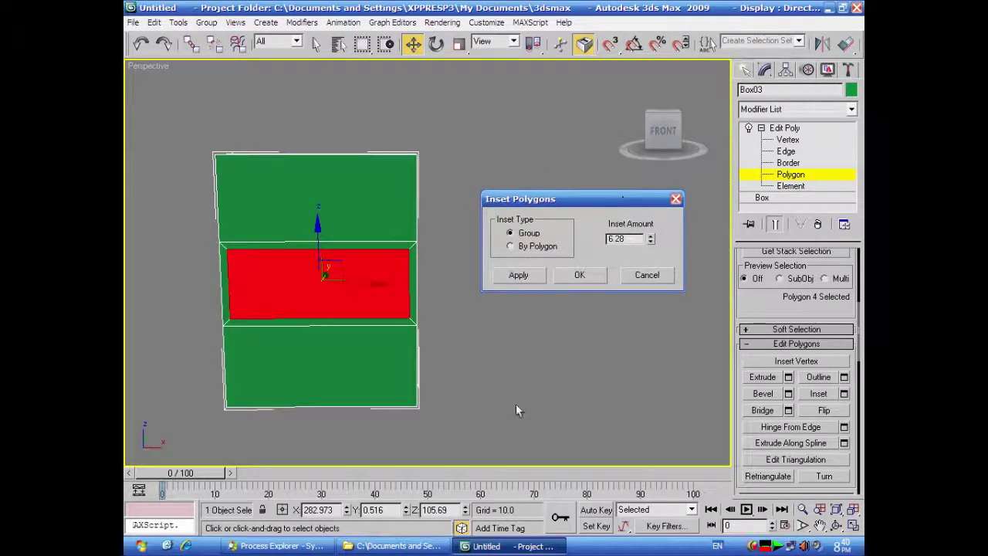
middle_drag(564, 377, 463, 388)
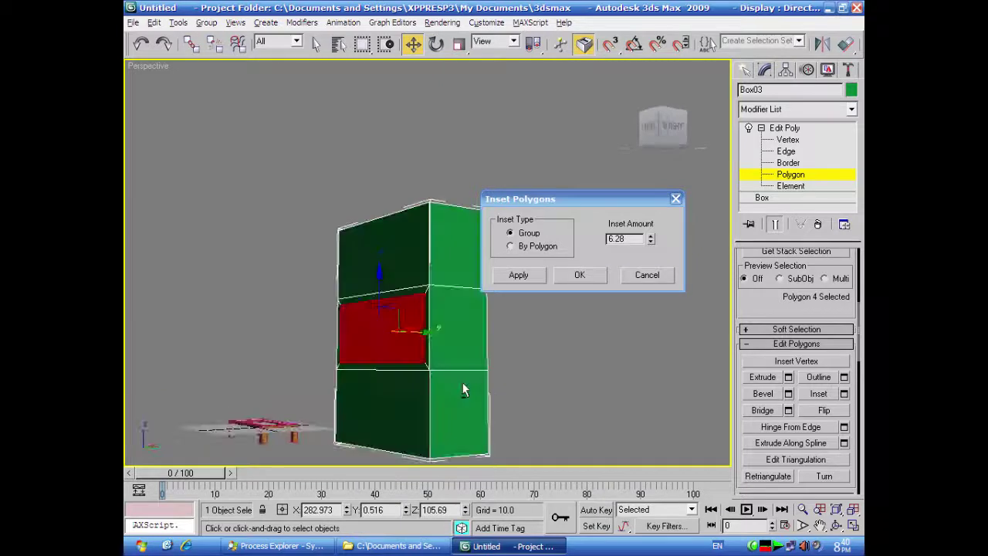
drag(650, 242, 642, 268)
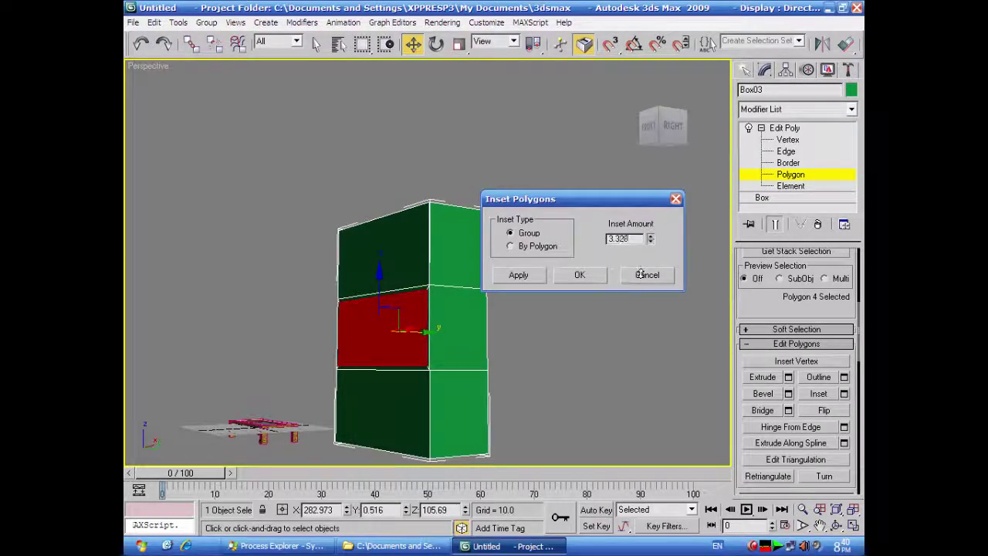
alt+middle_drag(582, 435, 626, 418)
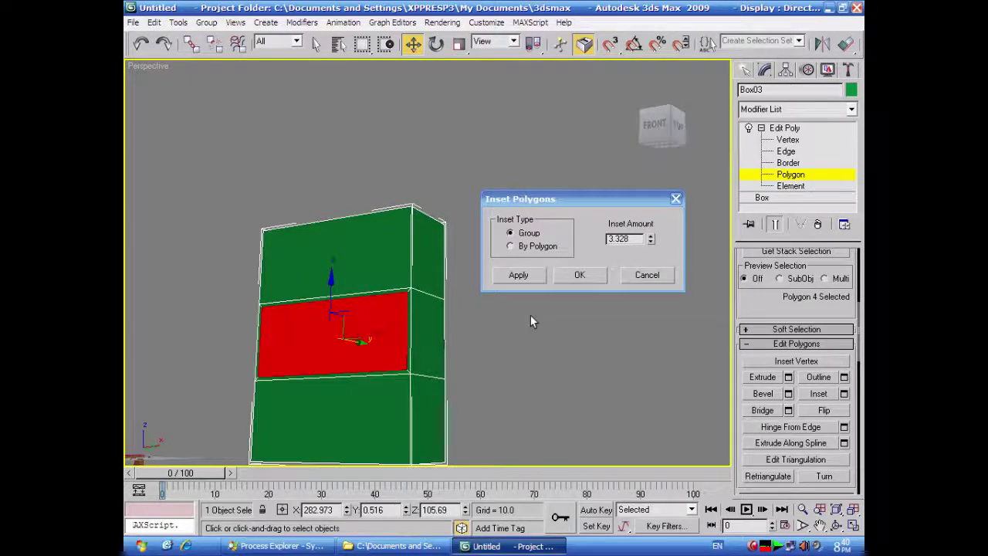
click(518, 275)
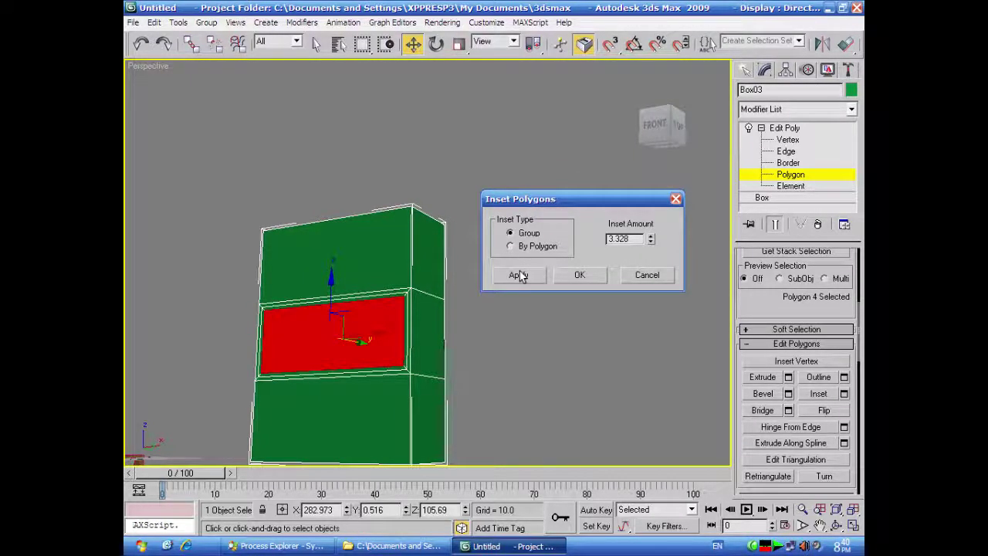
- Inset the same polygon a second time by 0.2, keeping the resulting inner polygon selected
drag(652, 238, 648, 307)
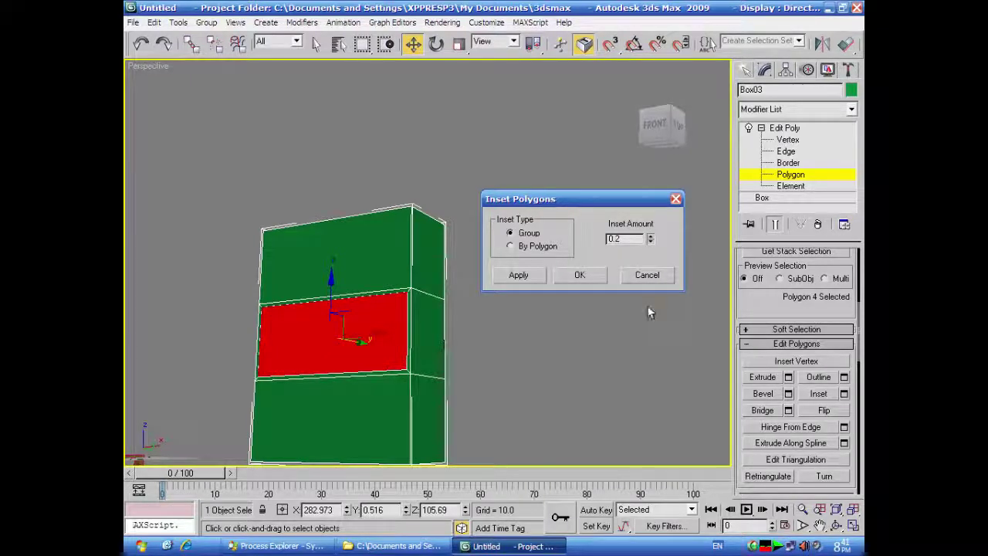
click(580, 275)
click(506, 362)
key(ctrl+z)
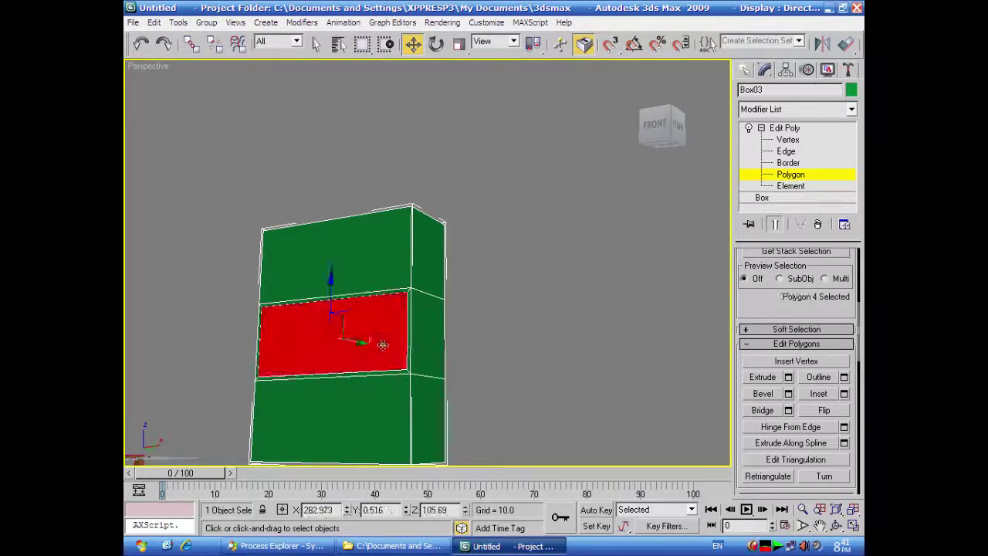
- Move the inset polygon about 57.9 units back into the box in the Left view to form an open compartment, and deselect it
alt+middle_drag(591, 392, 538, 402)
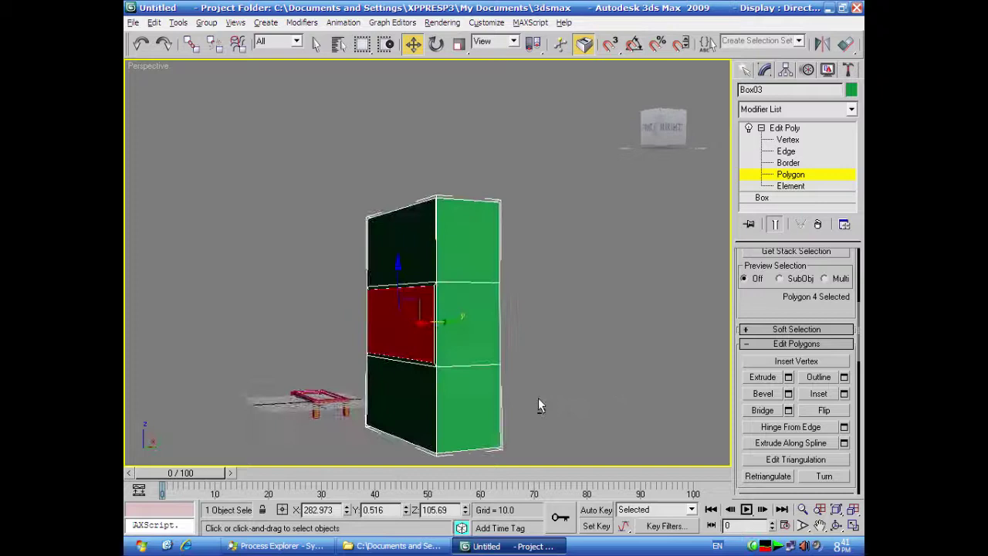
click(854, 526)
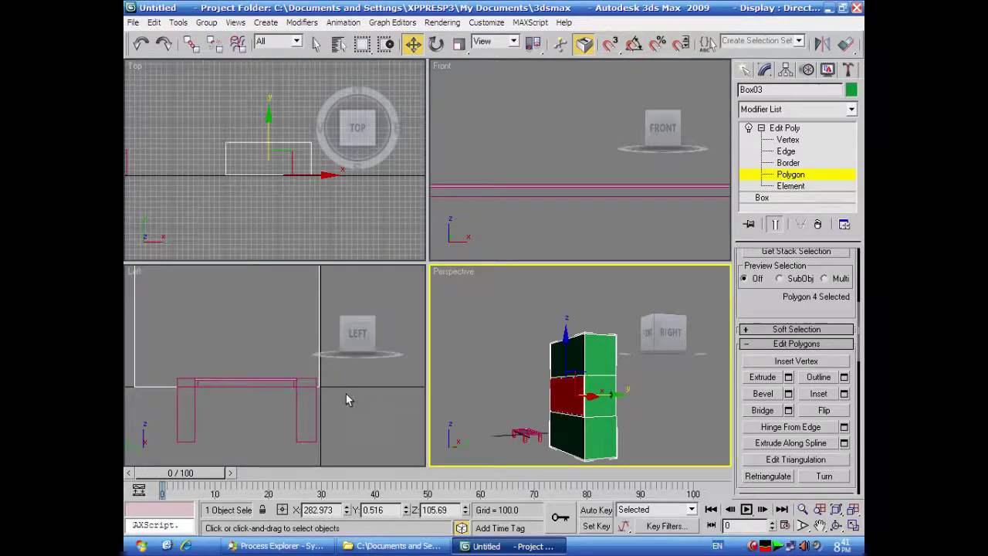
right_click(346, 397)
scroll(346, 399, down, 3)
middle_drag(345, 399, 326, 459)
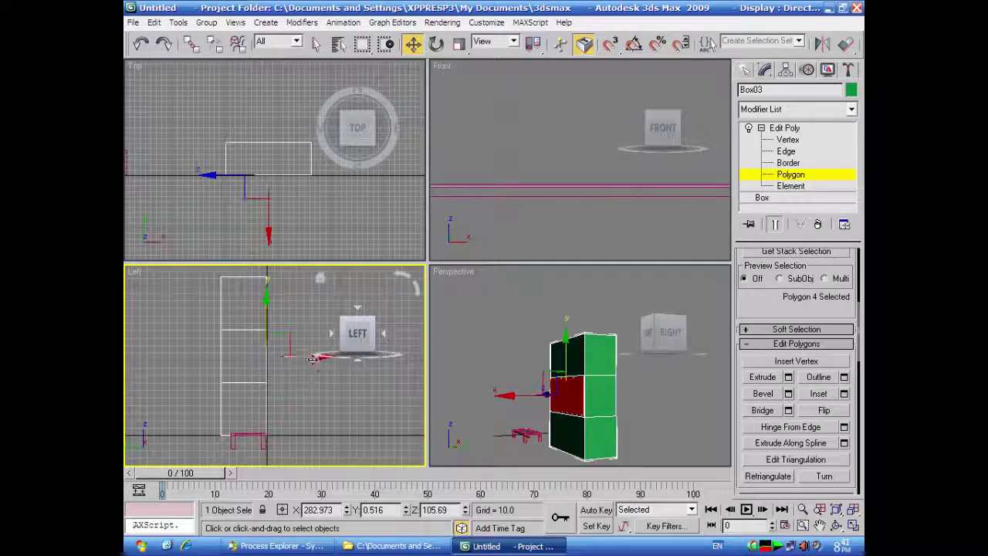
drag(317, 357, 269, 358)
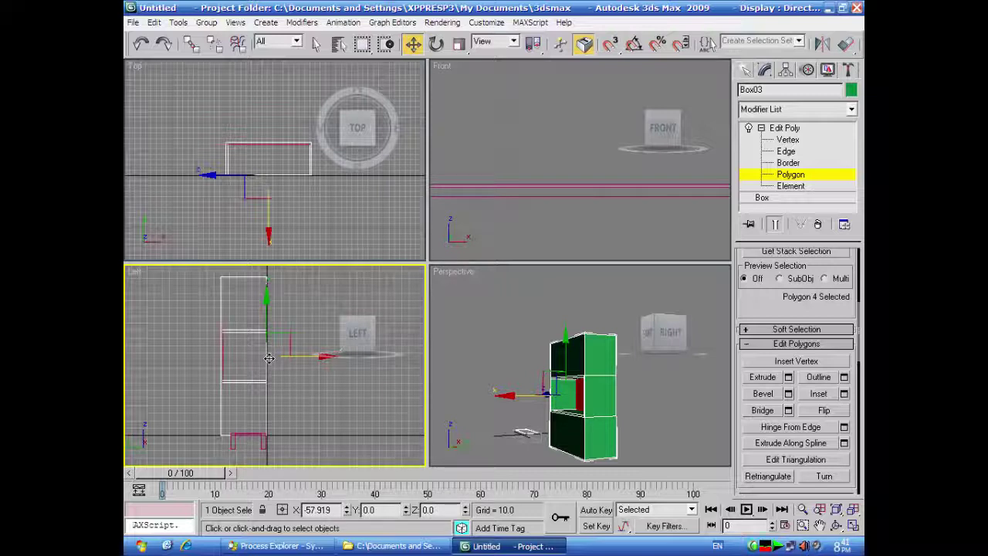
click(698, 451)
- Examine the box's open compartment and its upper front polygon from the front in an enlarged Perspective view
alt+middle_drag(708, 467, 683, 420)
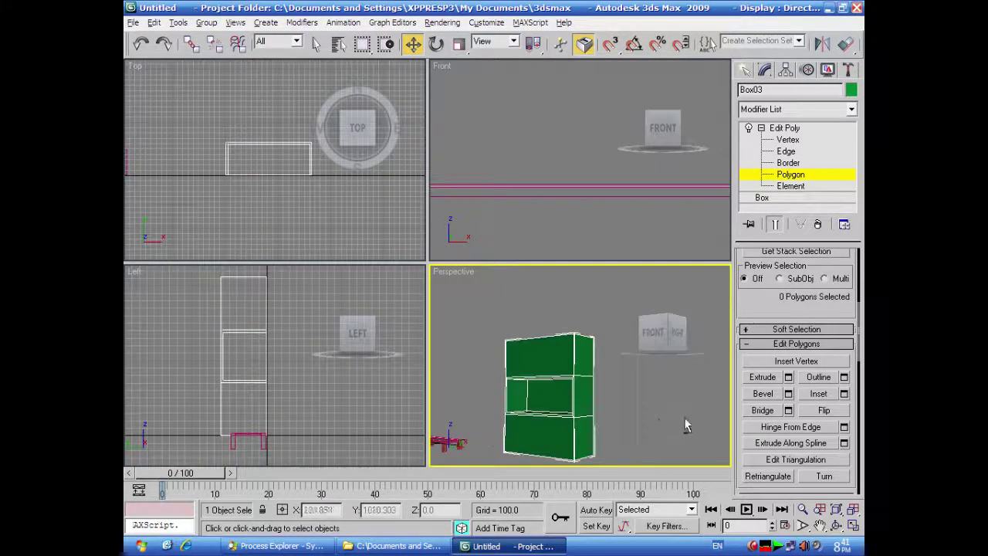
click(852, 526)
alt+middle_drag(645, 448, 546, 344)
click(410, 190)
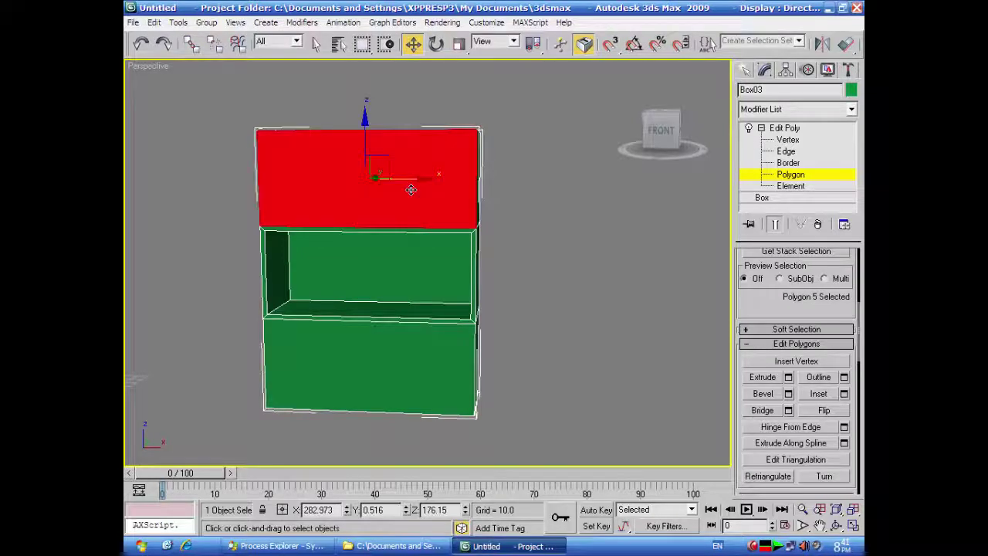
click(542, 208)
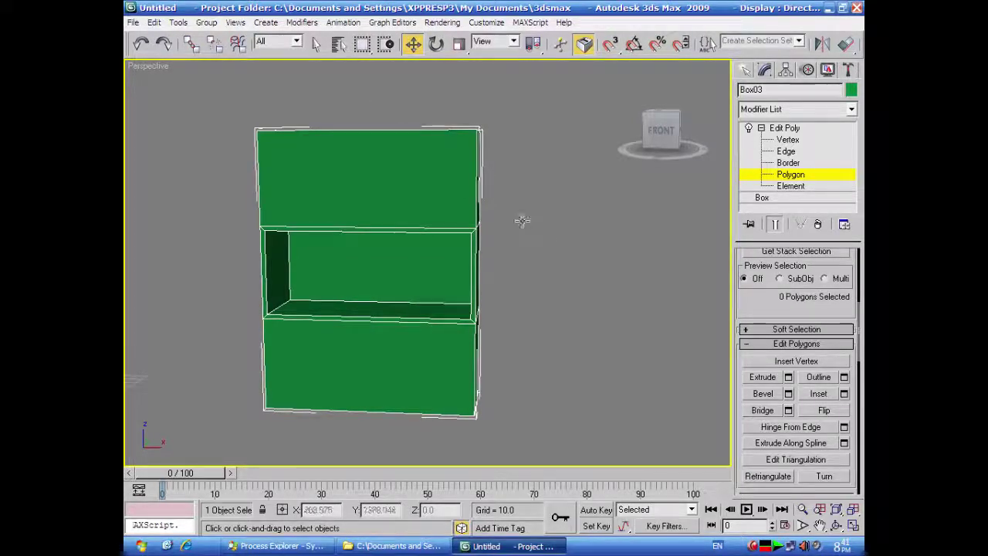
- Connect the horizontal edges above and below the upper front polygon with one vertical edge to split it in two, and deselect
click(787, 151)
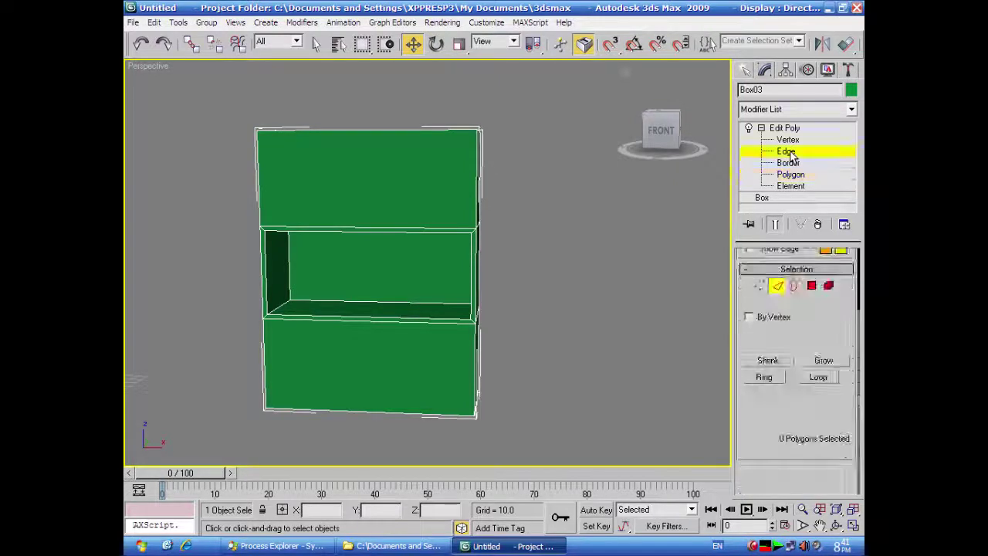
click(365, 130)
ctrl+click(356, 226)
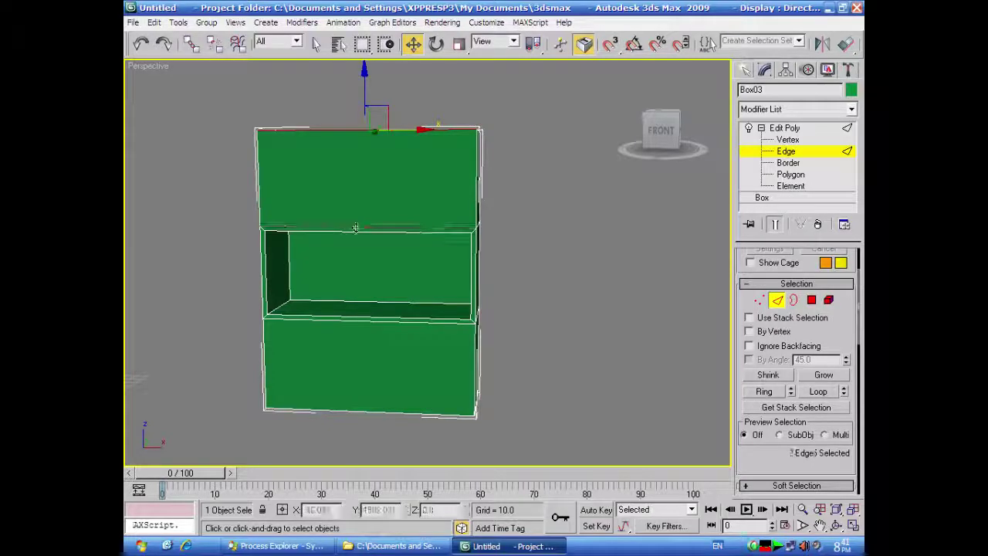
right_click(352, 224)
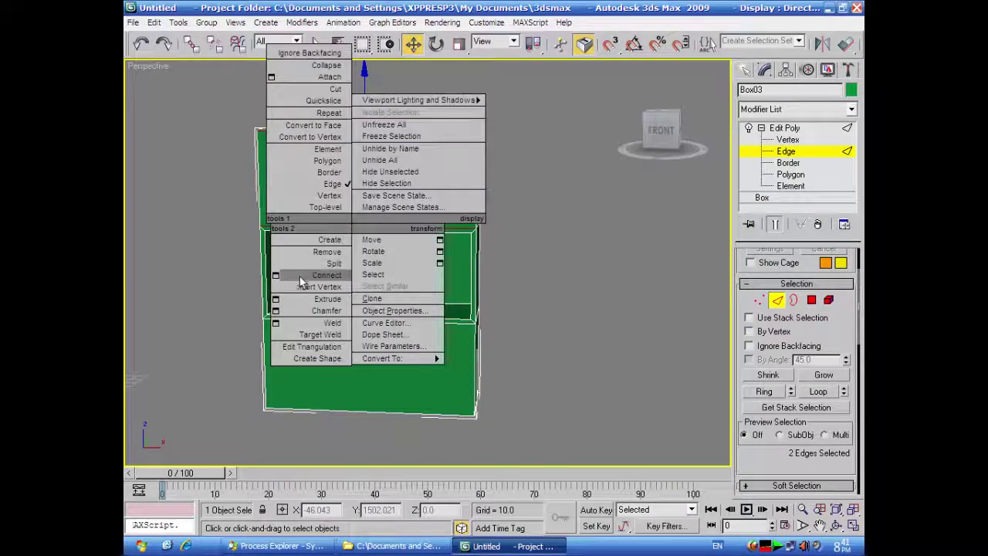
click(299, 278)
click(517, 245)
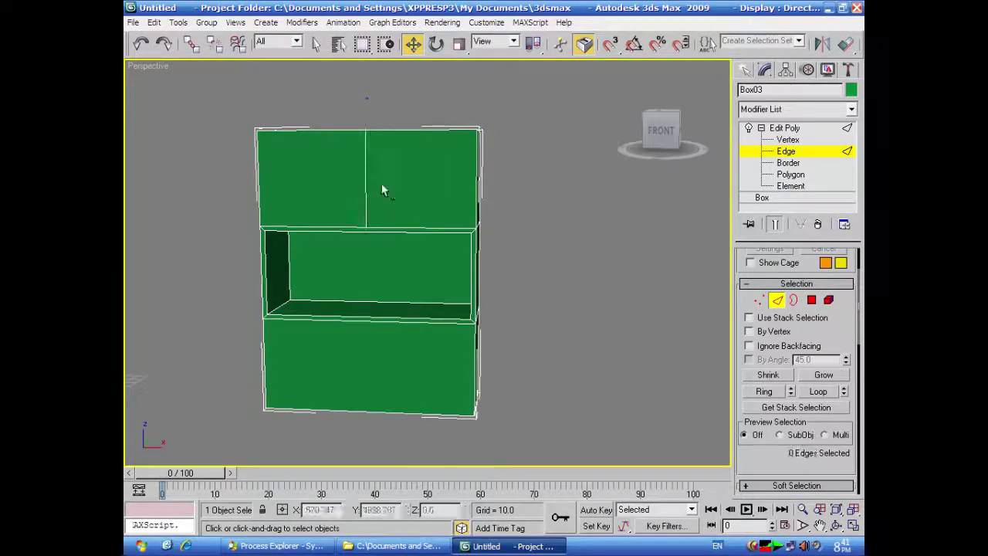
middle_drag(517, 355, 530, 340)
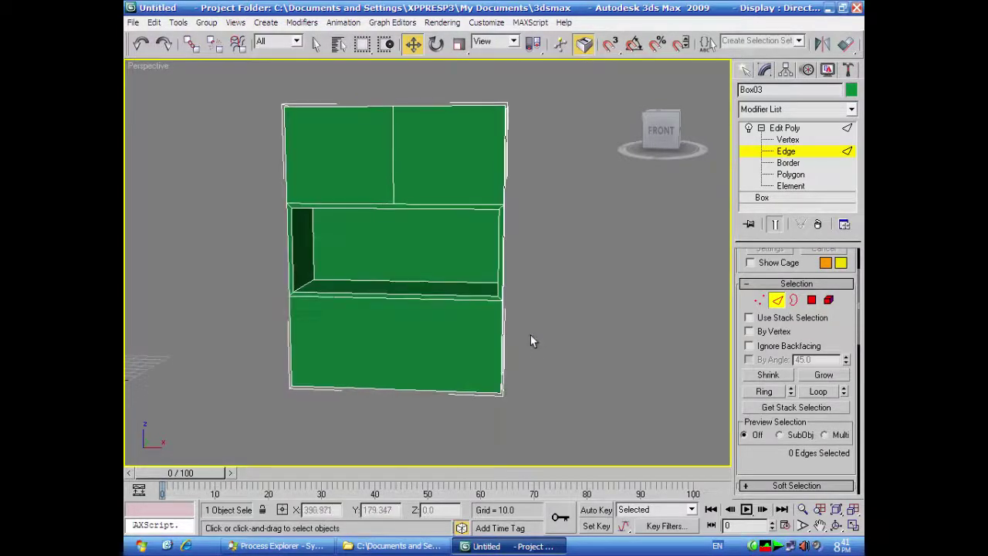
click(402, 301)
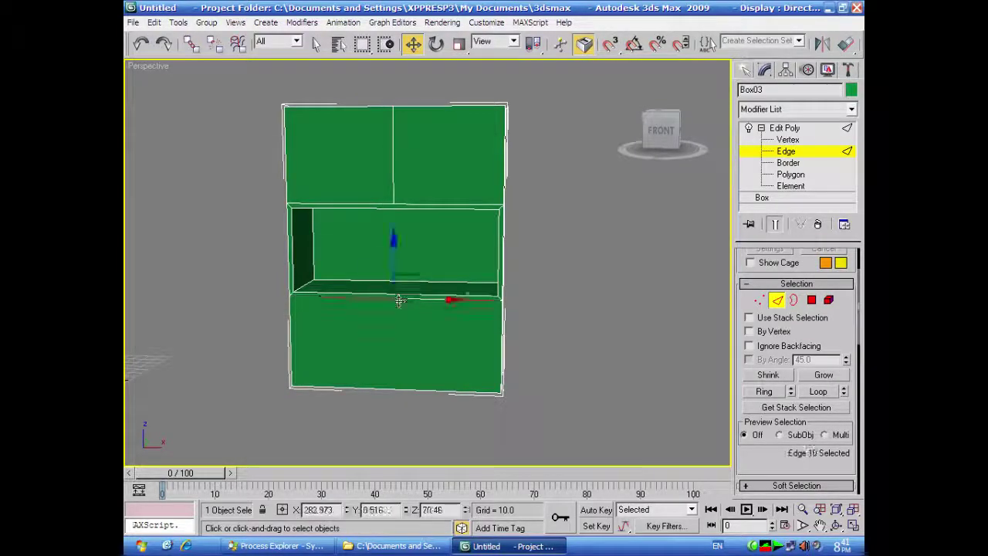
ctrl+click(392, 389)
click(548, 331)
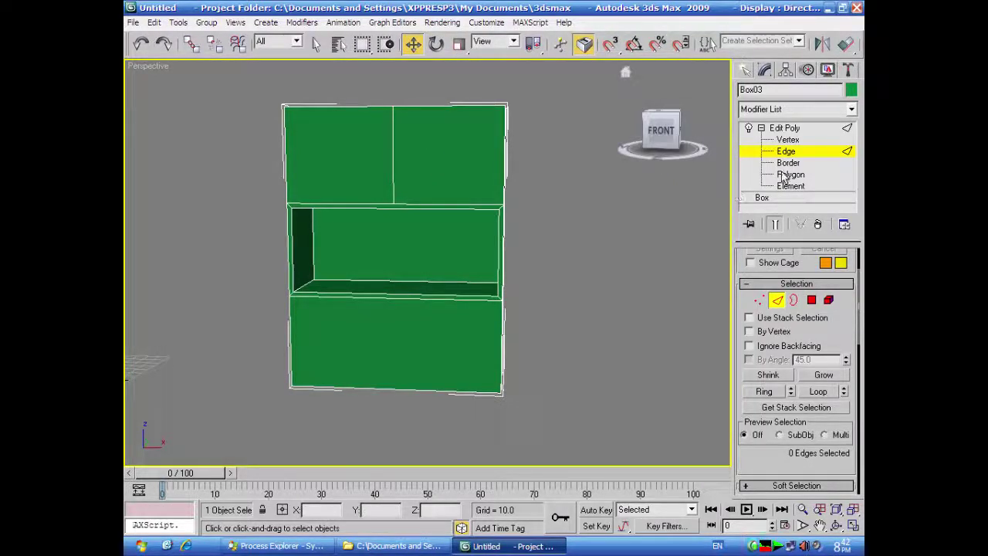
- Select the two upper front polygons and set a group inset of 4.619 for them, keeping the Inset settings open
key(4)
click(463, 158)
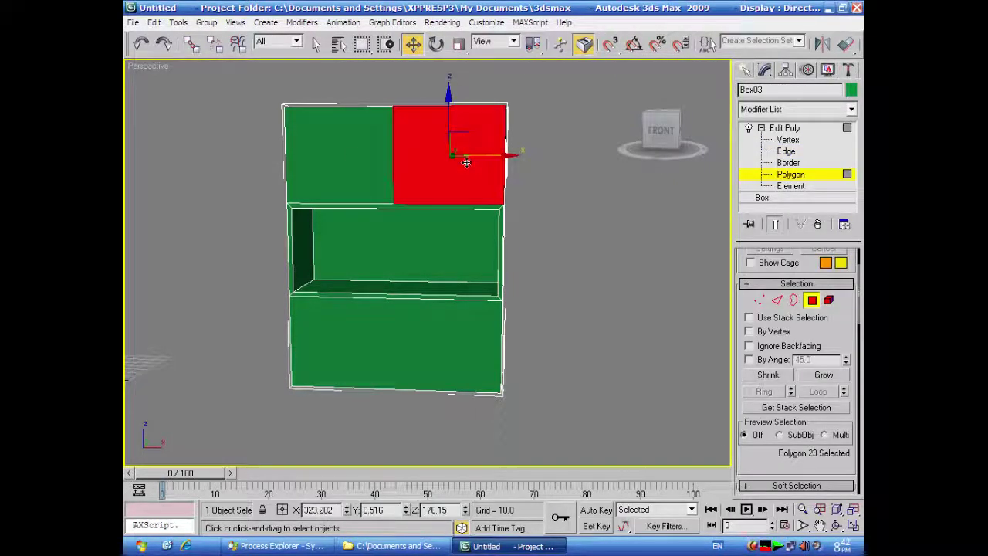
ctrl+click(355, 158)
right_click(353, 191)
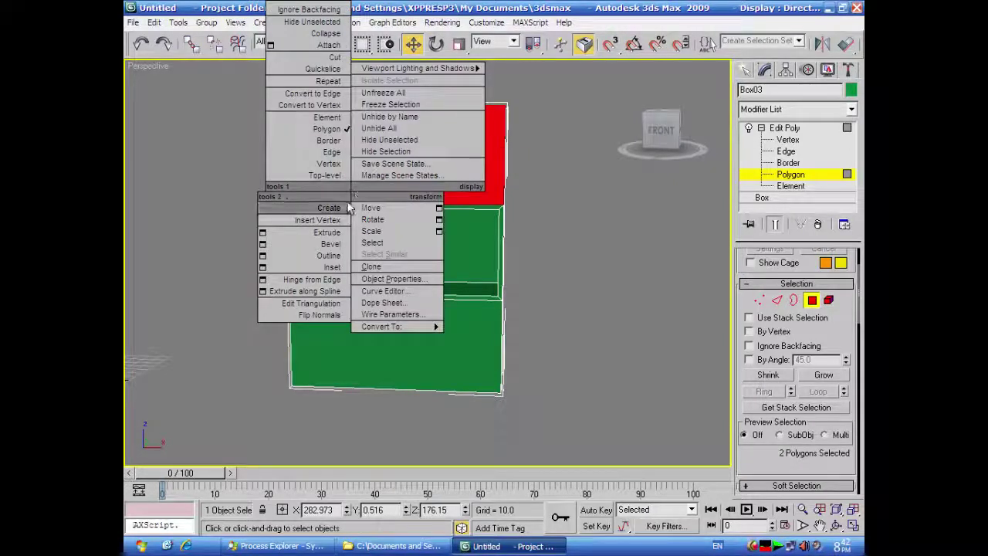
click(262, 267)
middle_drag(542, 142, 486, 175)
drag(652, 241, 650, 336)
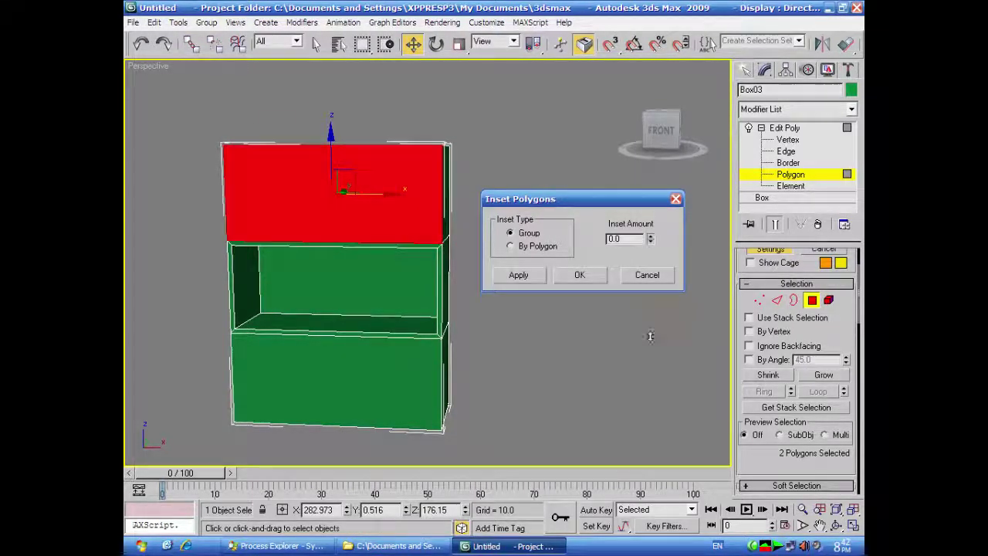
drag(646, 405, 611, 64)
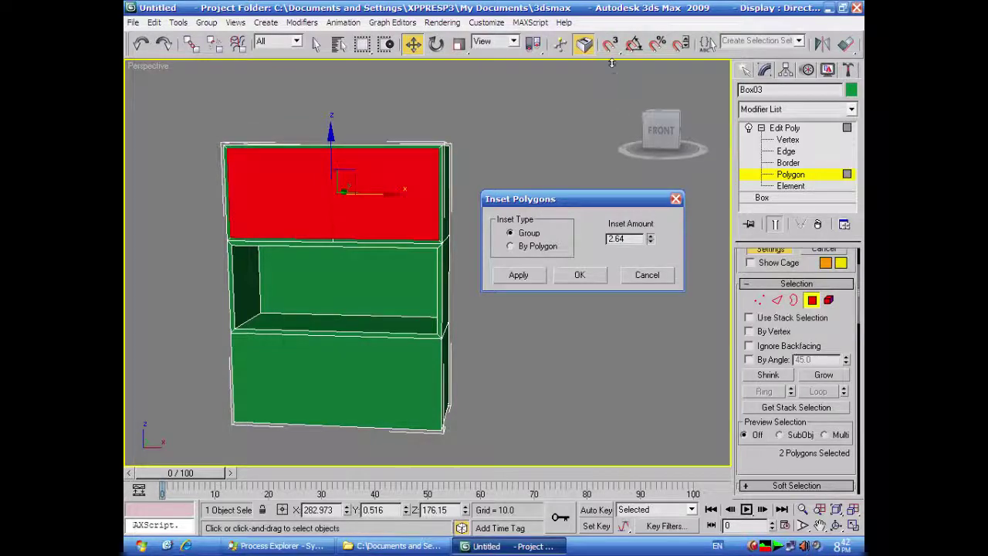
alt+middle_drag(601, 334, 562, 349)
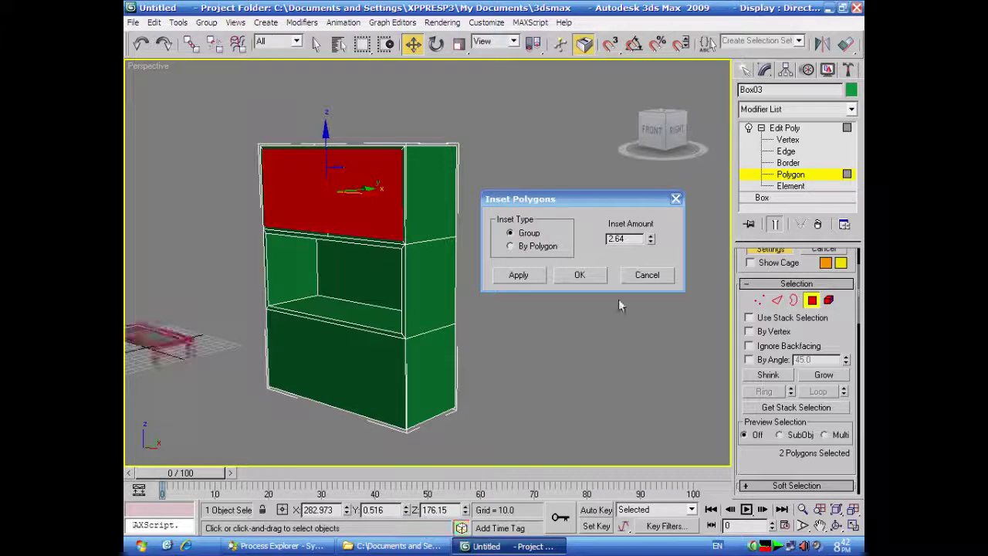
drag(652, 239, 651, 187)
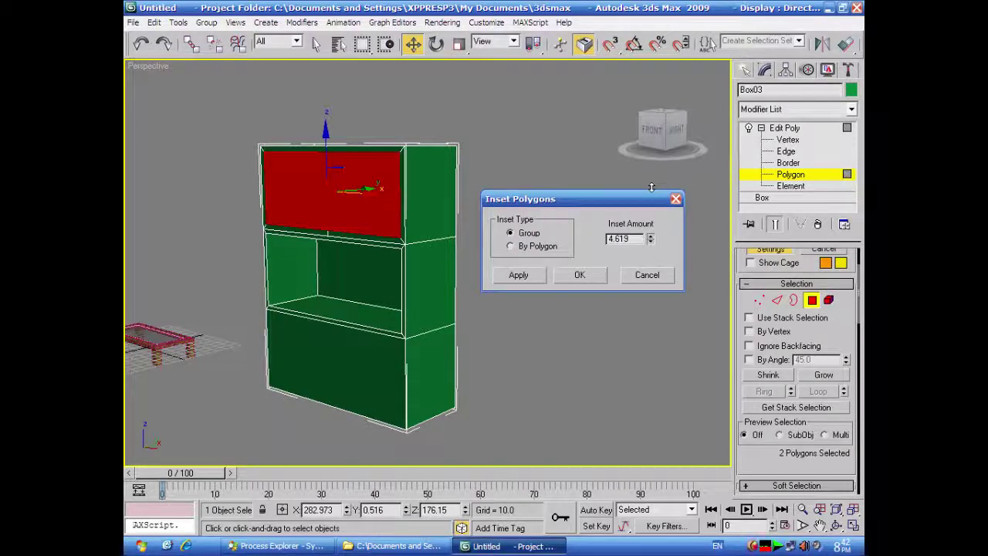
- Switch the inset type to By Polygon, inset both upper polygons twice by 4.619, and deselect them
click(513, 247)
alt+middle_drag(498, 162, 514, 153)
click(510, 233)
click(510, 247)
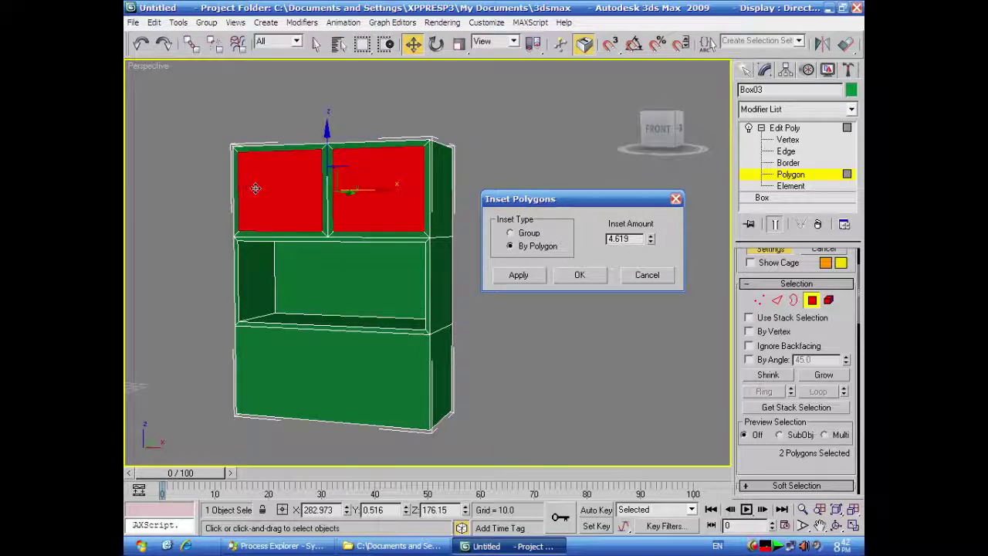
click(512, 277)
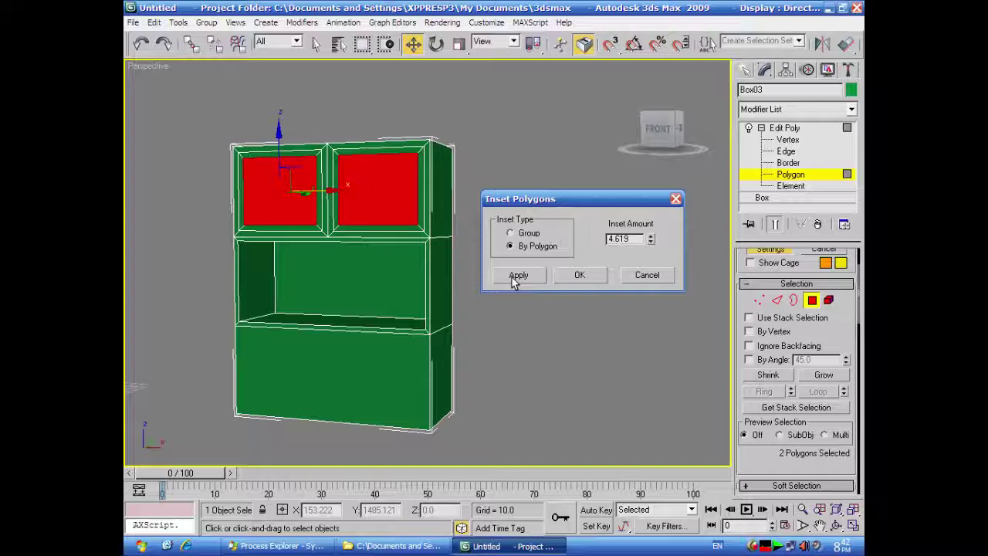
click(580, 278)
click(563, 288)
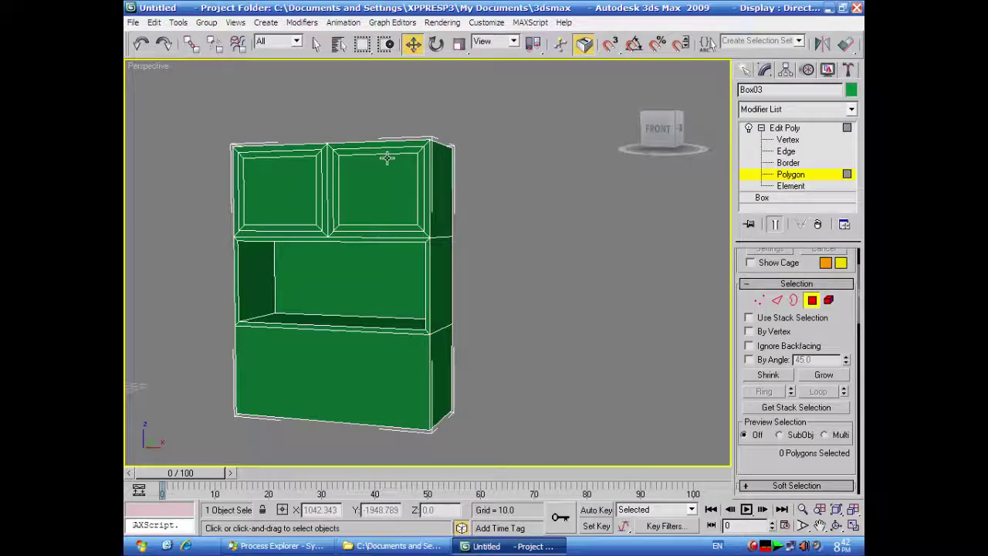
- Select the outer inset edge loops of both upper door panels
click(786, 152)
click(406, 146)
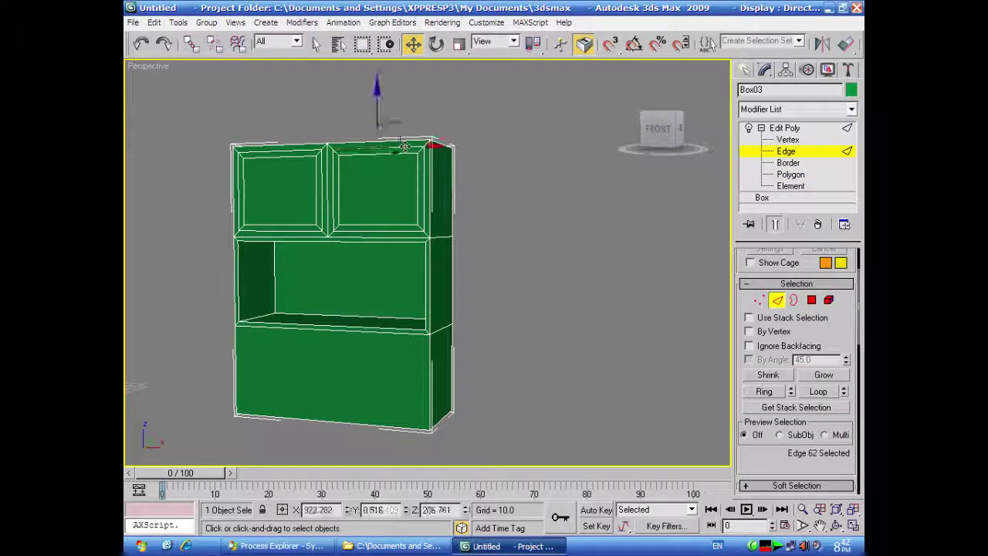
ctrl+click(307, 149)
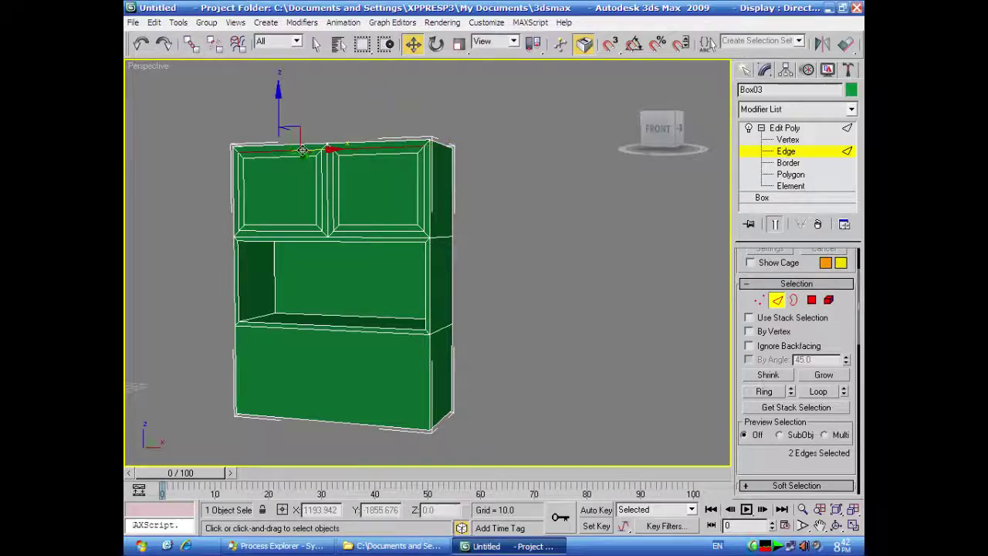
click(829, 394)
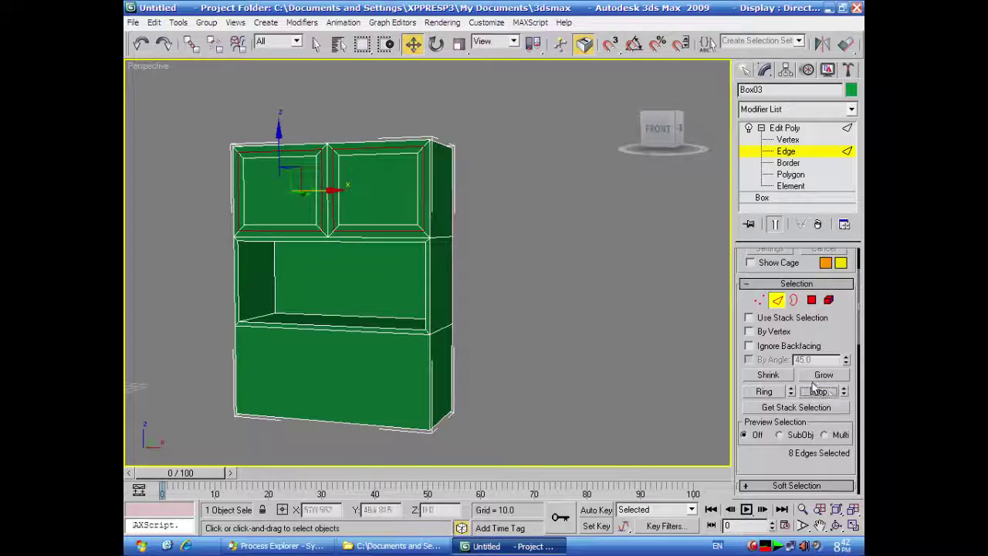
- Try to push the selected door edge loops slightly back into the cabinet and adjust their depth along Y
click(858, 527)
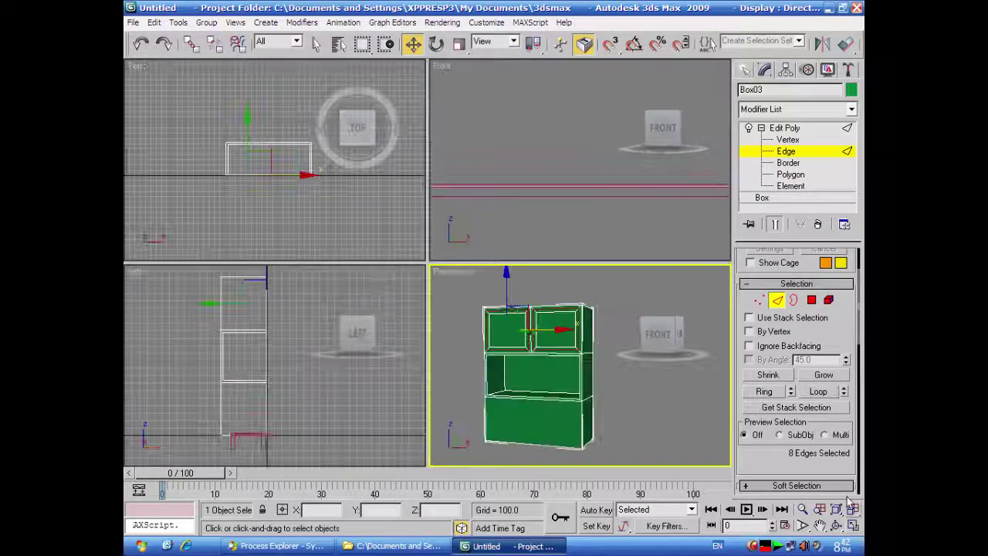
right_click(355, 426)
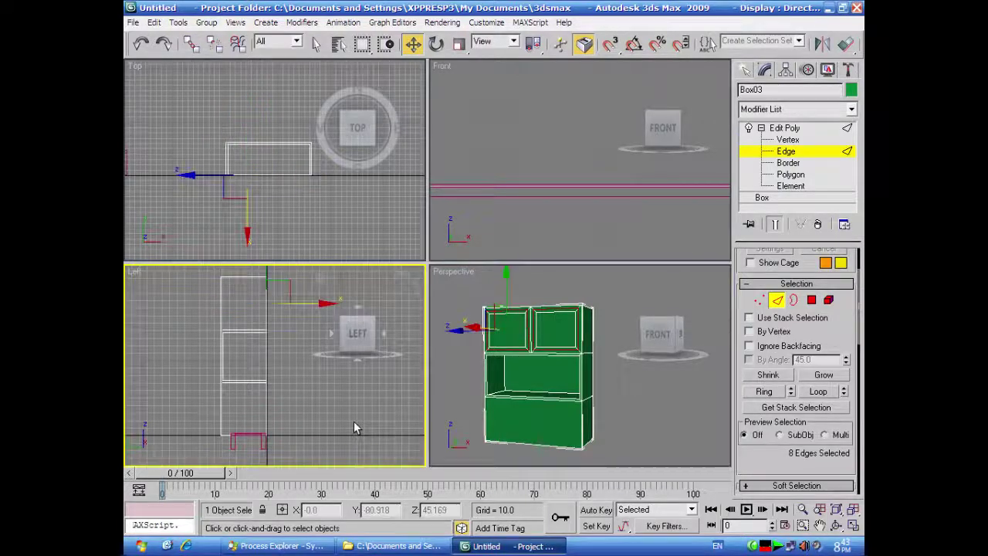
drag(318, 302, 314, 303)
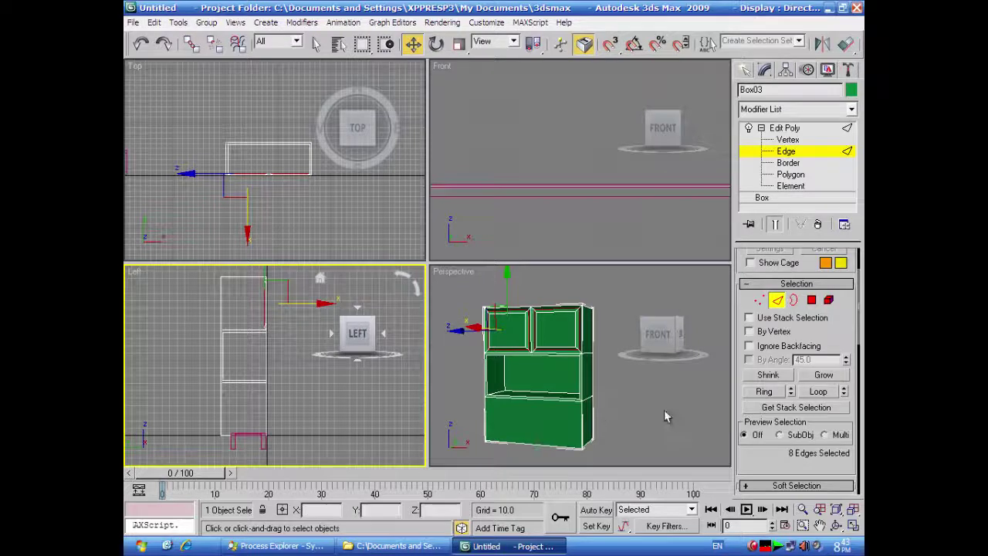
right_click(603, 413)
key(alt+w)
alt+middle_drag(633, 412, 560, 392)
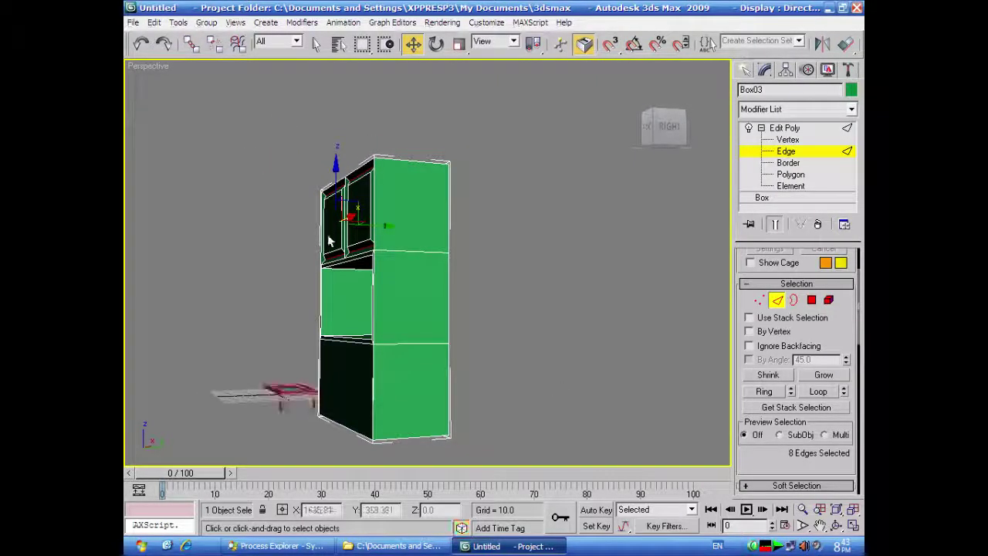
drag(381, 227, 384, 225)
alt+middle_drag(491, 287, 662, 333)
- Move the selected door edge loops slightly back into the cabinet in the Left view to form grooves, and deselect them
click(853, 525)
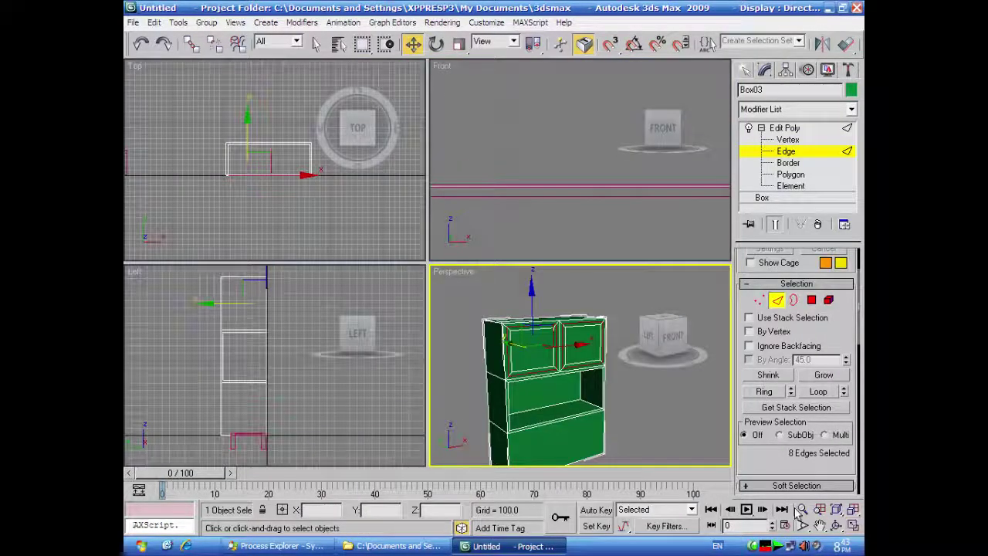
right_click(206, 308)
drag(306, 303, 304, 303)
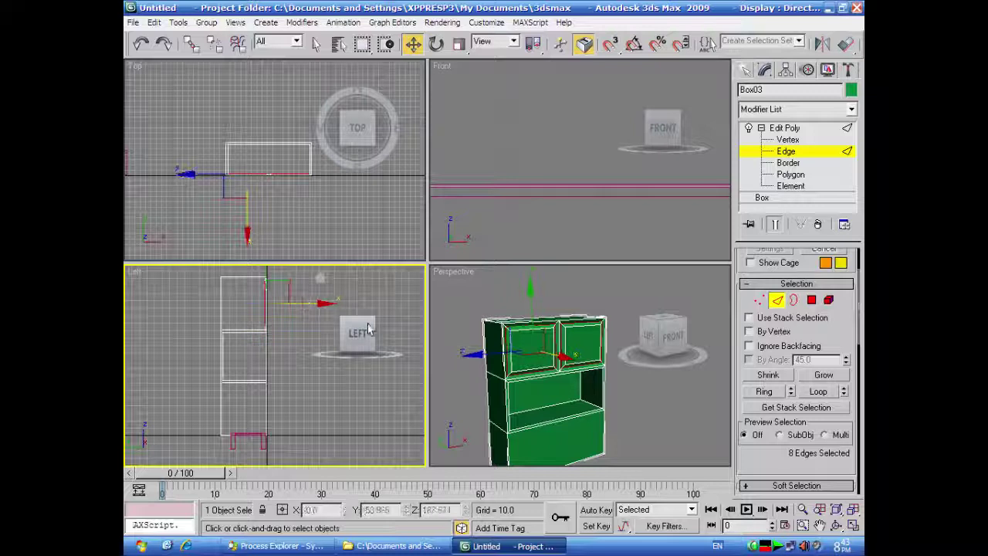
click(643, 408)
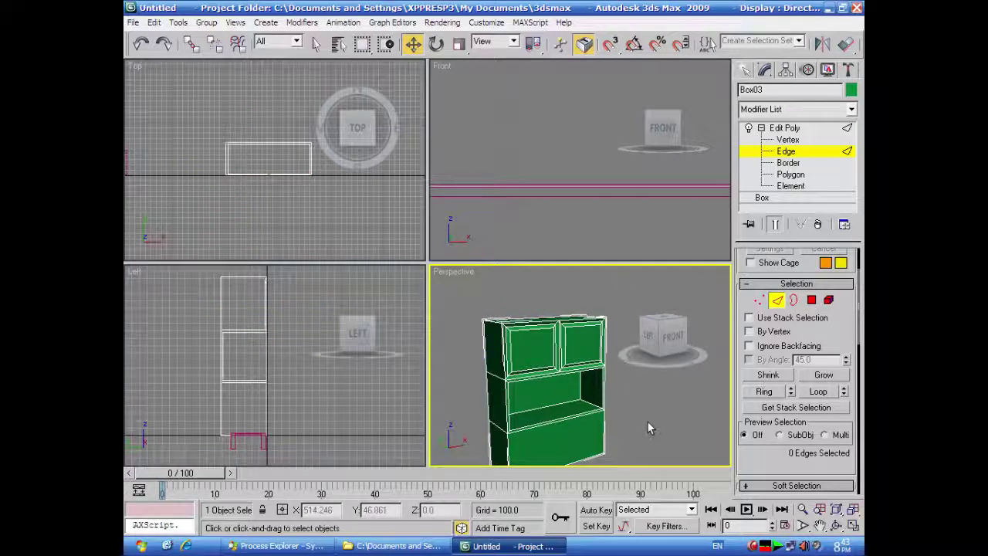
- Connect the two vertical side edges of the cabinet's lower front with 1 segment to split it into two rows, and deselect the edges
middle_drag(649, 430, 649, 414)
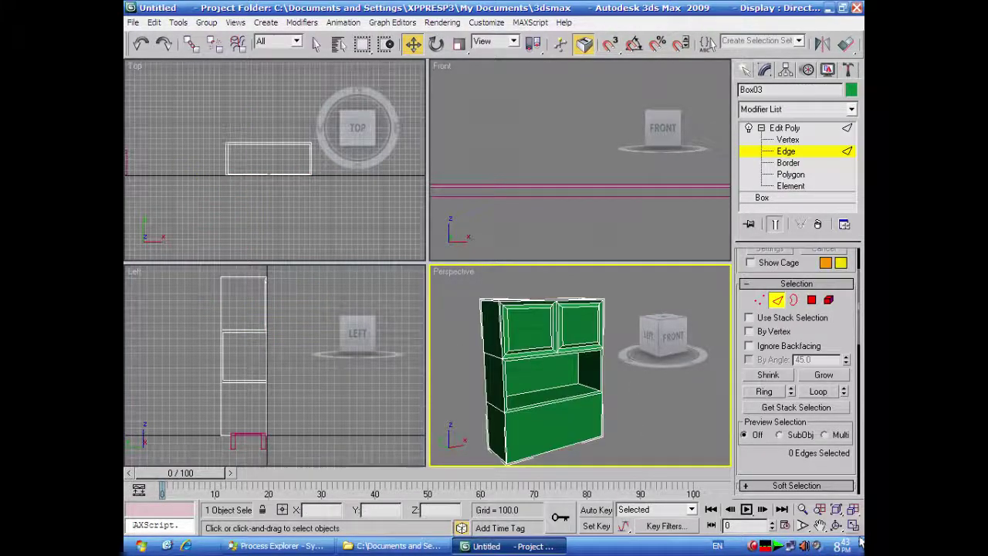
key(alt+w)
alt+middle_drag(631, 465, 571, 410)
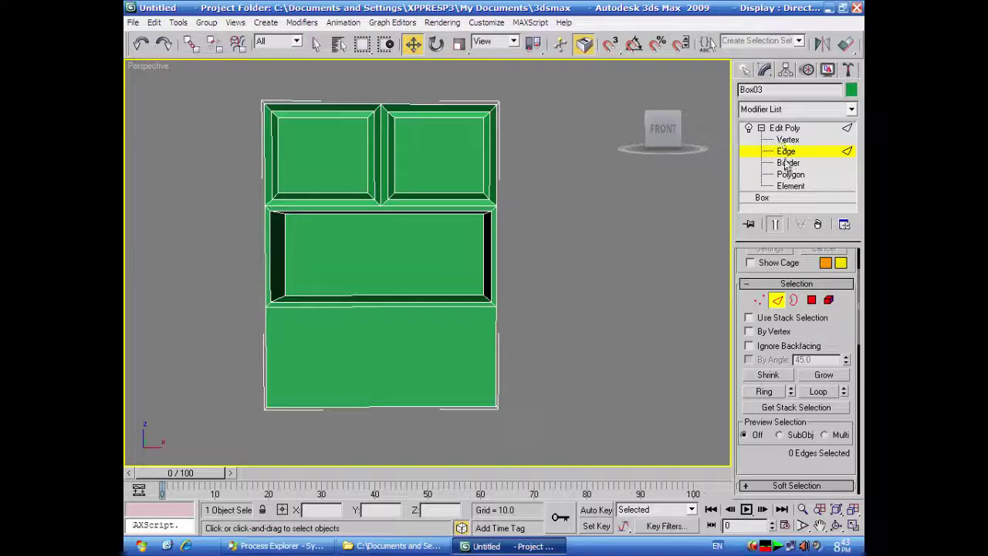
click(495, 336)
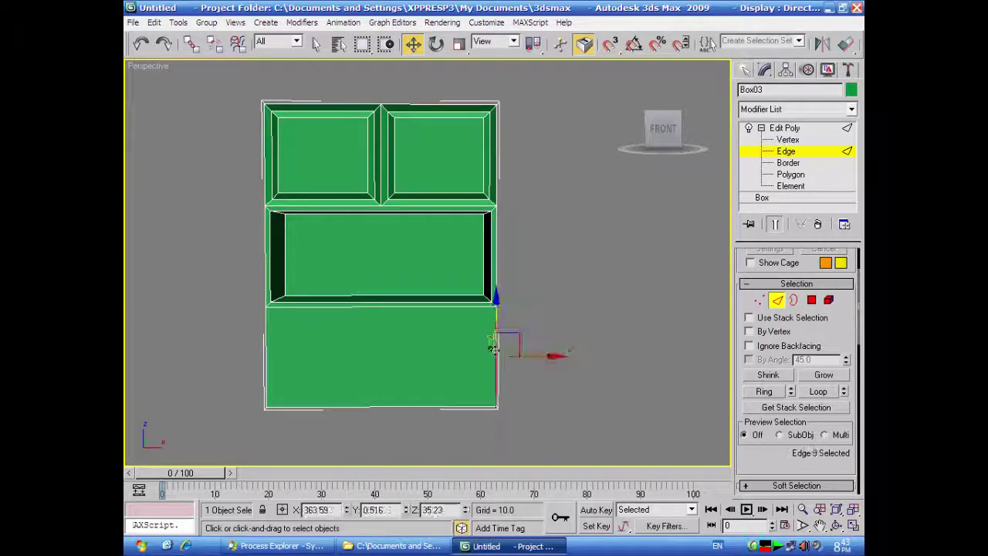
ctrl+click(263, 344)
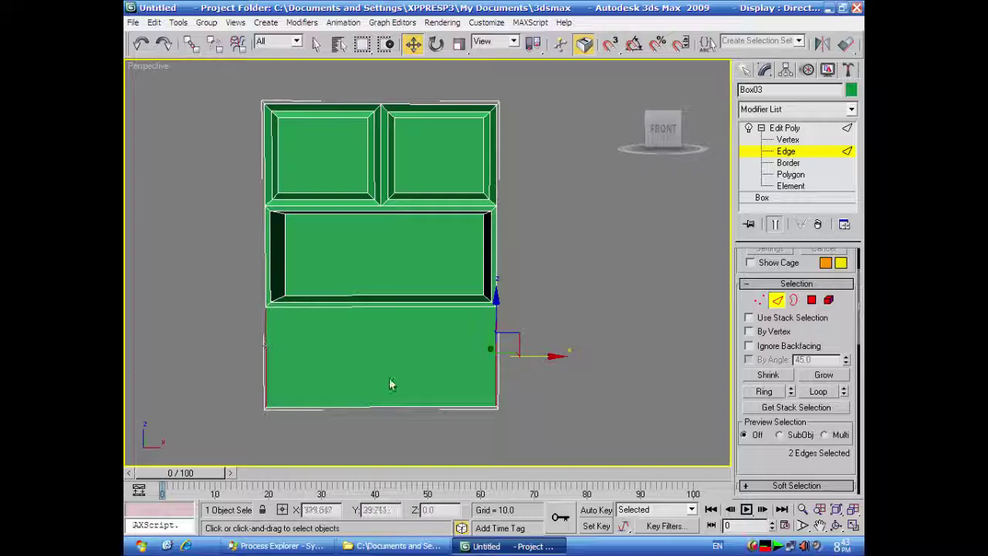
right_click(491, 383)
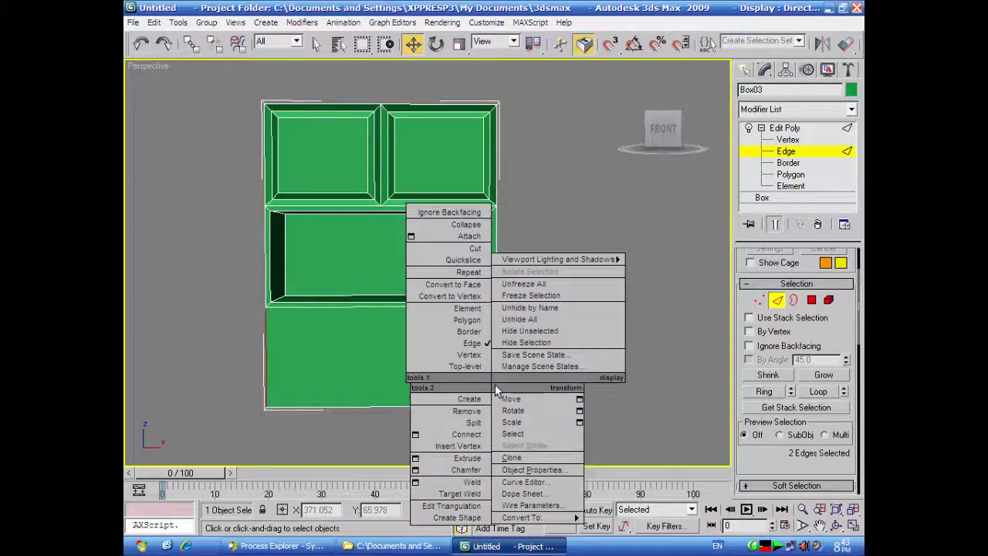
click(416, 436)
drag(583, 202, 628, 198)
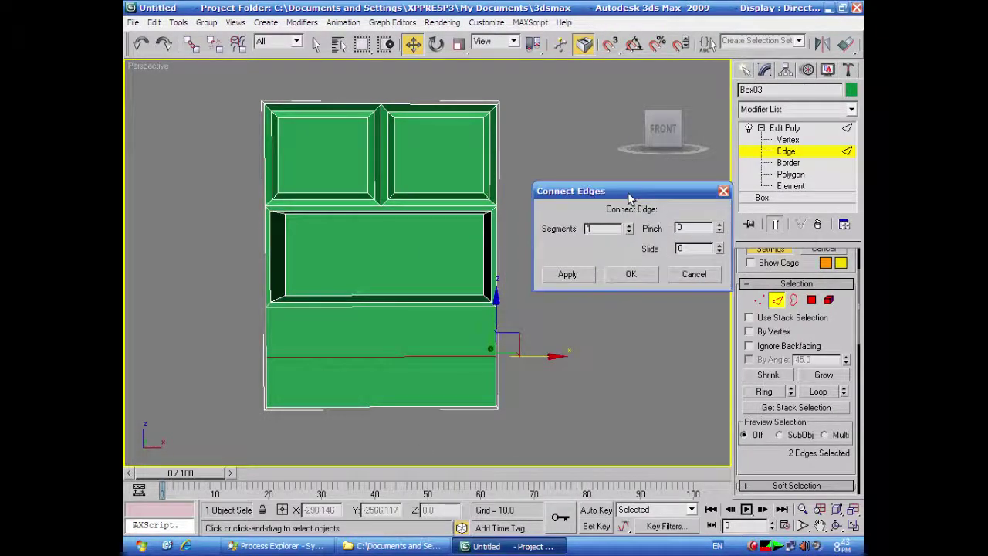
click(629, 225)
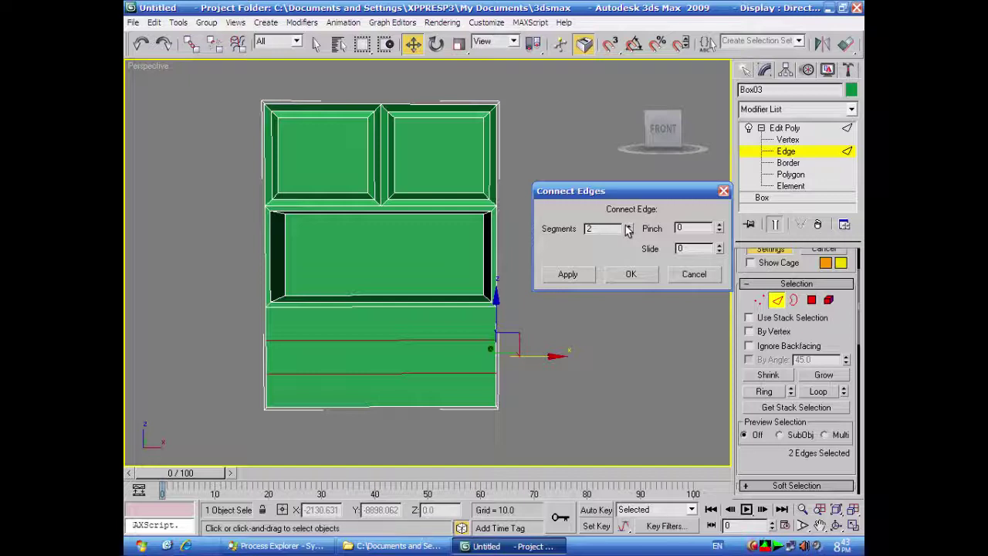
click(629, 232)
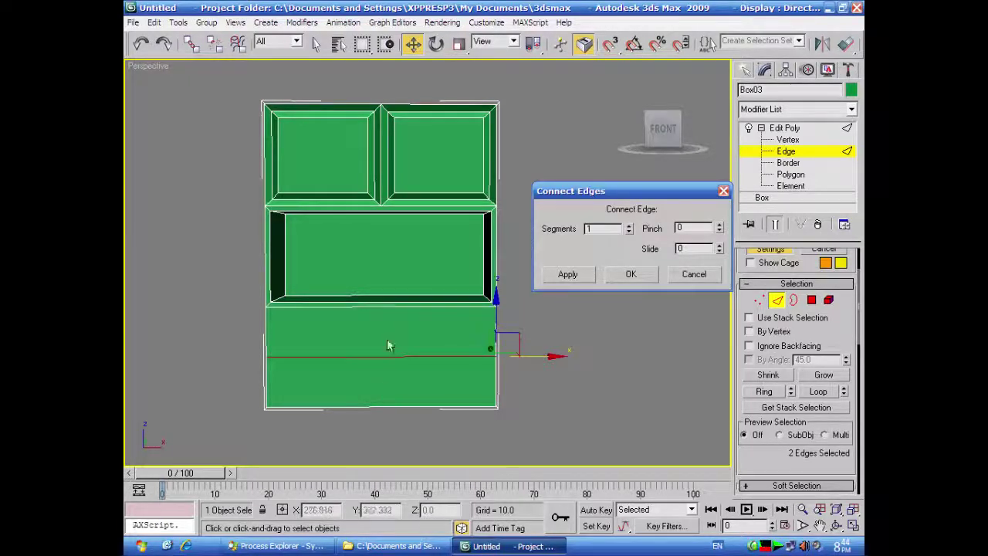
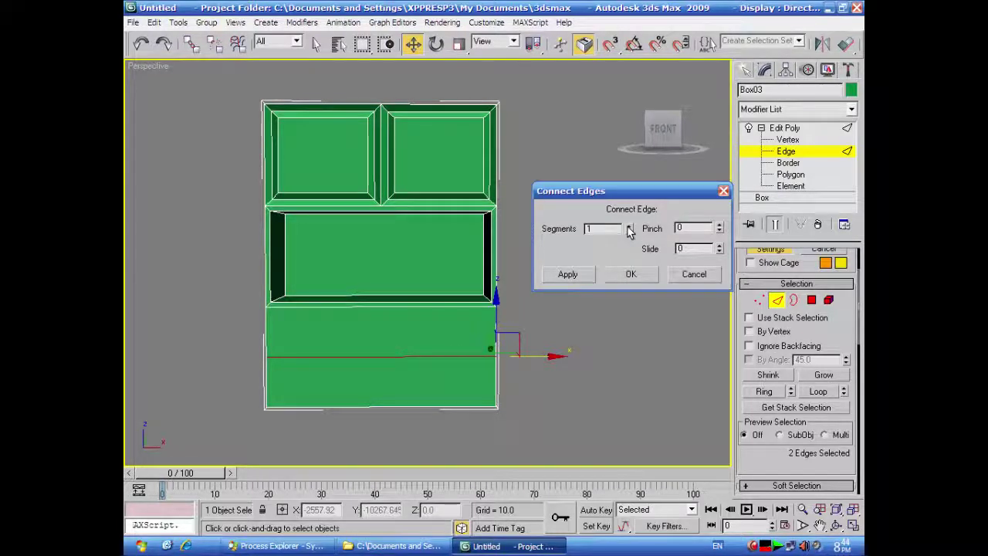
click(630, 275)
click(606, 316)
- Select both polygons of the cabinet's divided lower front at Polygon level
click(790, 174)
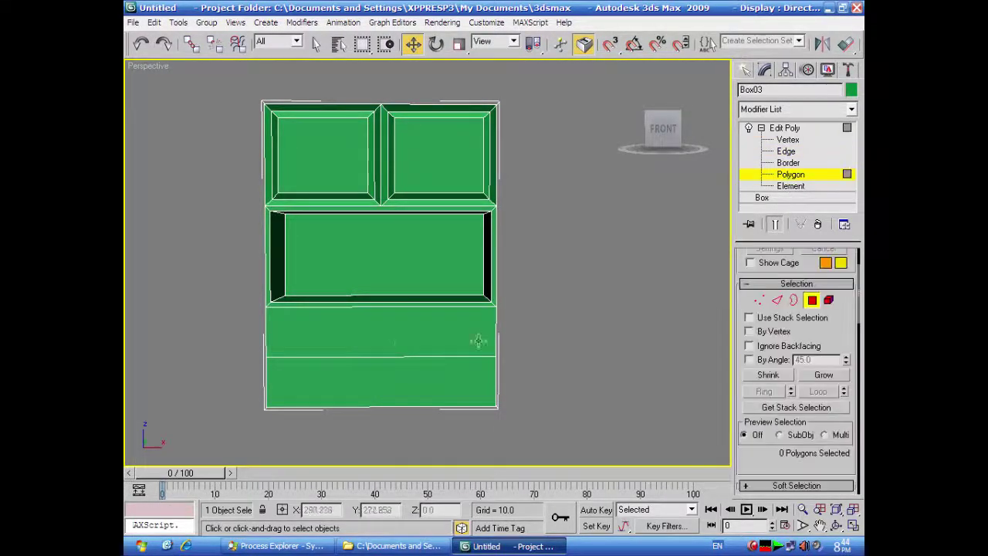
click(388, 337)
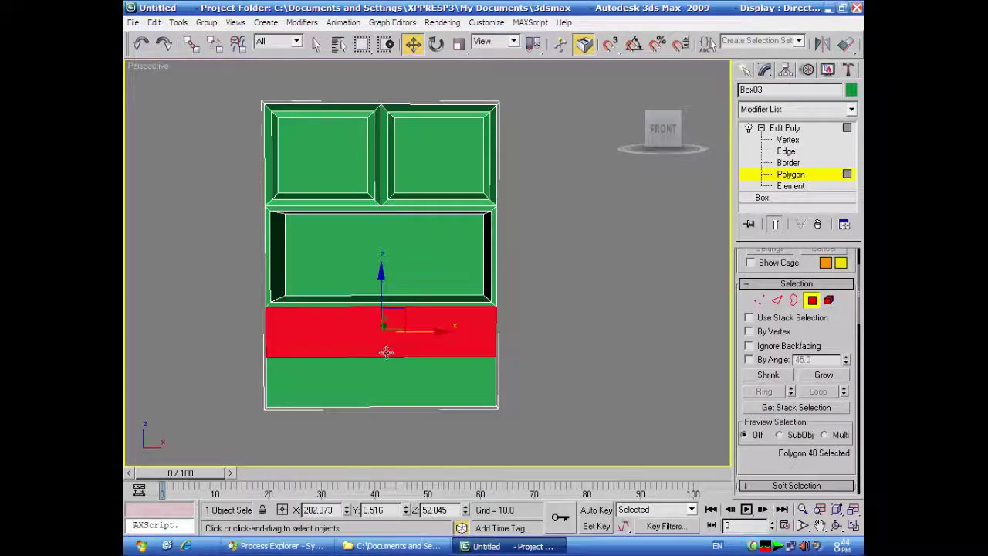
ctrl+click(385, 369)
- Try to inset both lower front polygons By Polygon by 4.619, and undo the insets
right_click(384, 375)
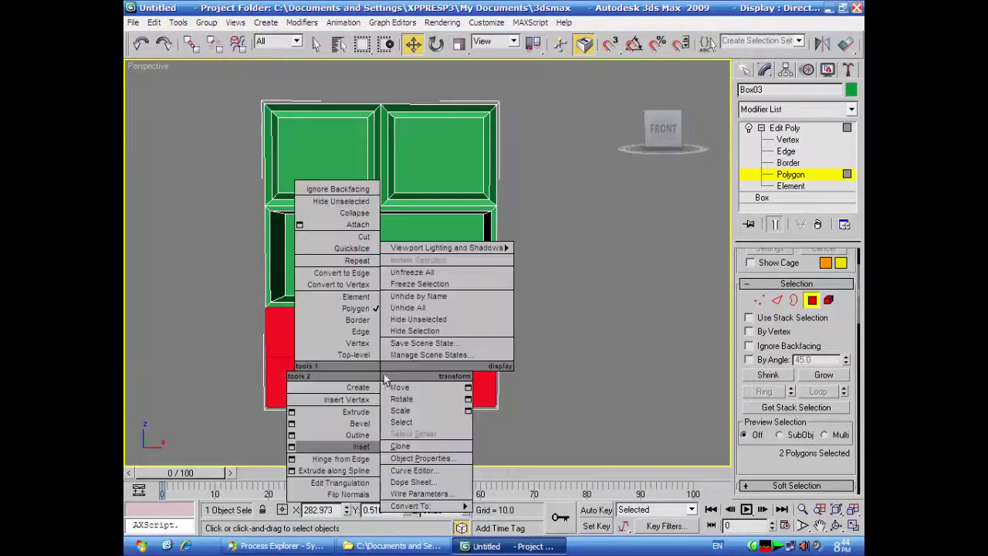
click(291, 447)
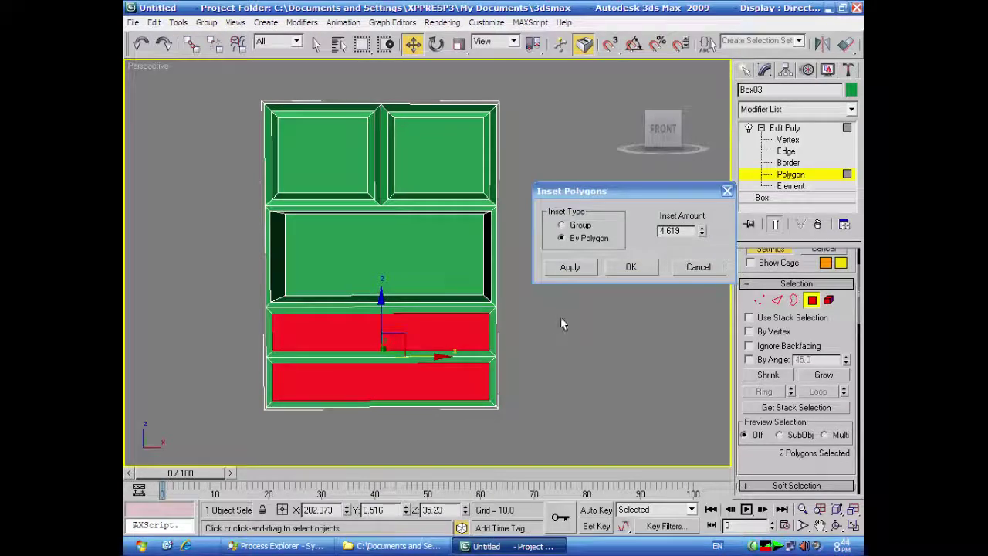
click(575, 267)
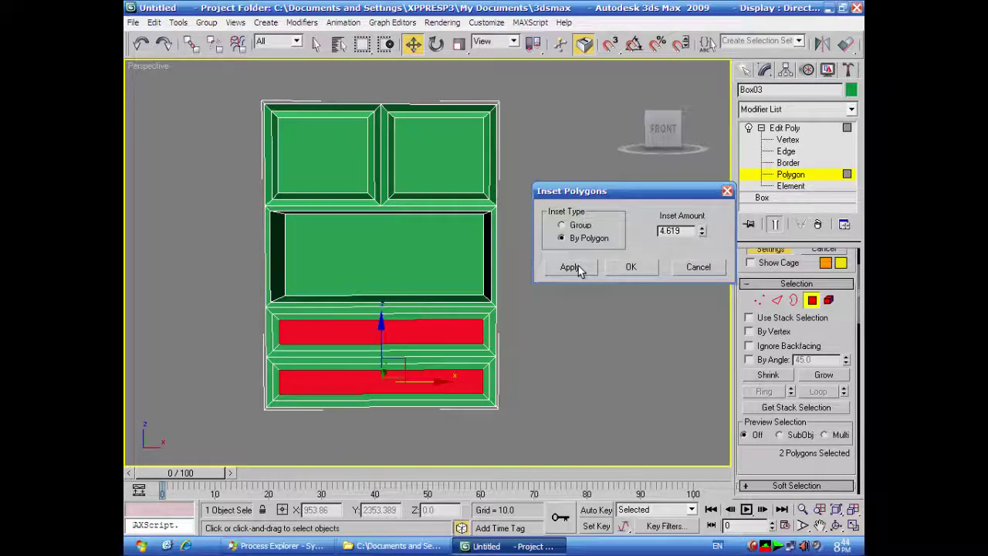
click(697, 267)
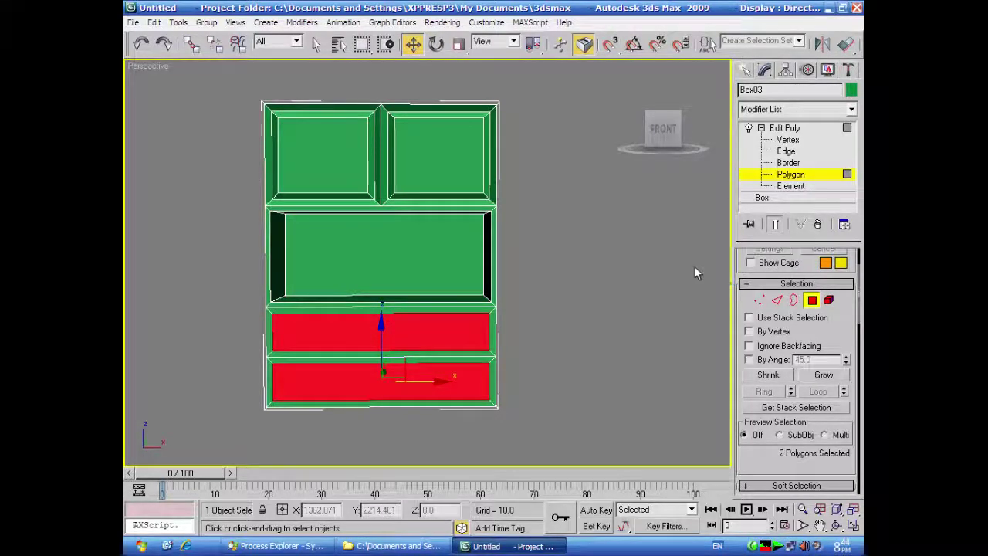
click(138, 45)
click(139, 44)
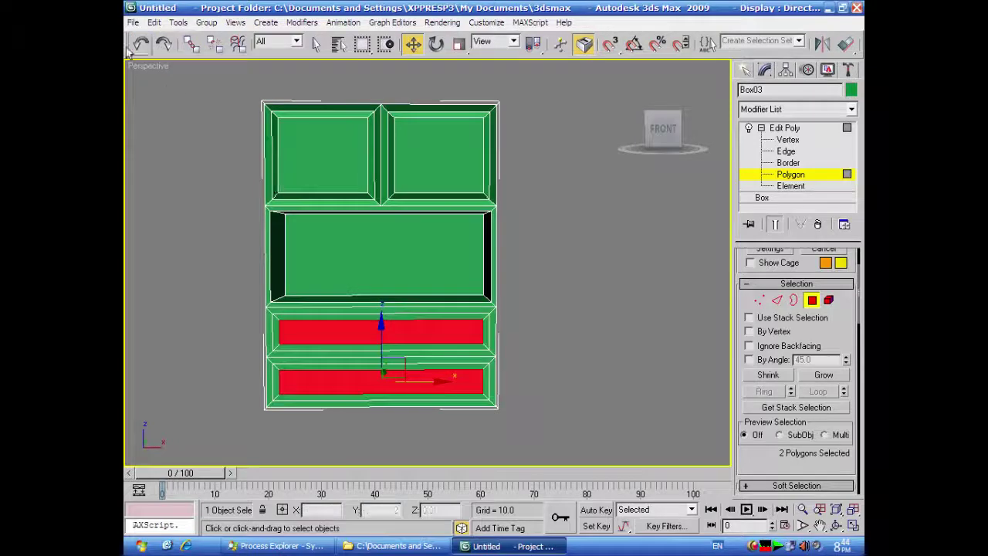
click(140, 45)
click(139, 45)
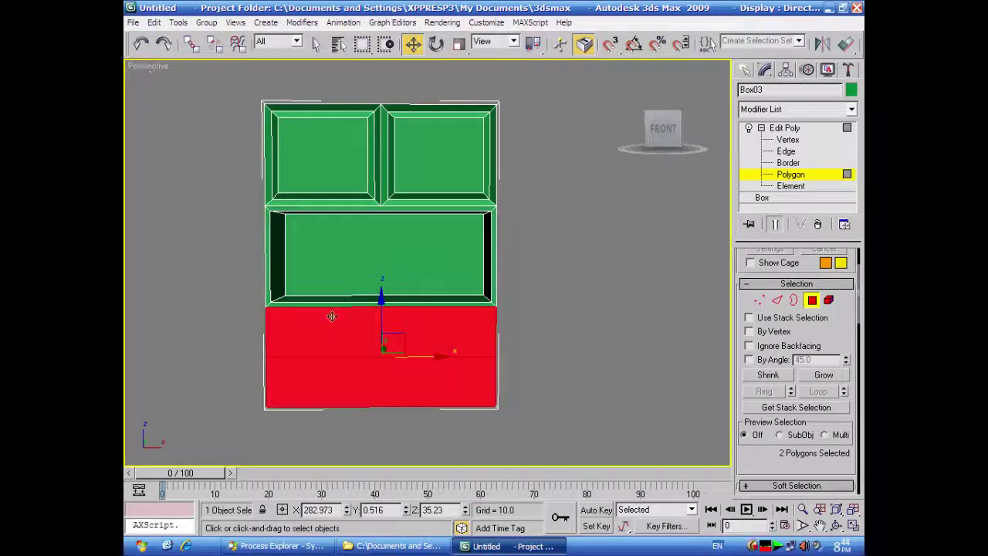
- Inset both lower front polygons twice by 3.0 using By Polygon, and deselect them
right_click(322, 325)
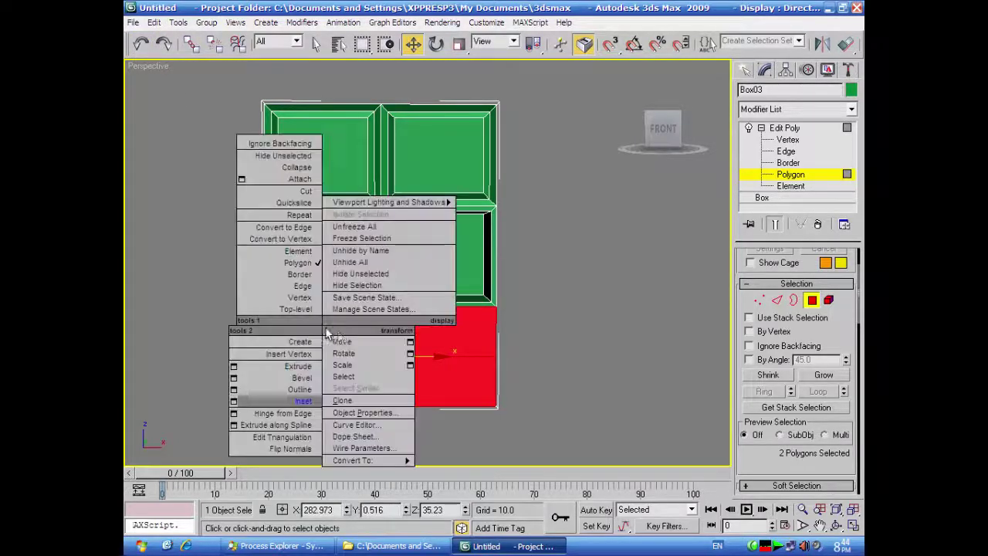
click(234, 401)
drag(701, 231, 700, 256)
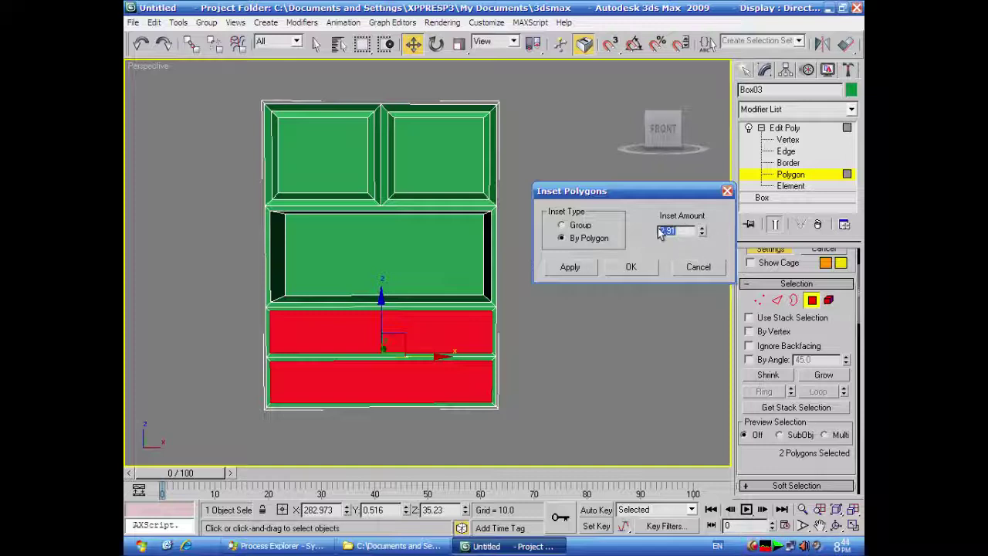
click(568, 267)
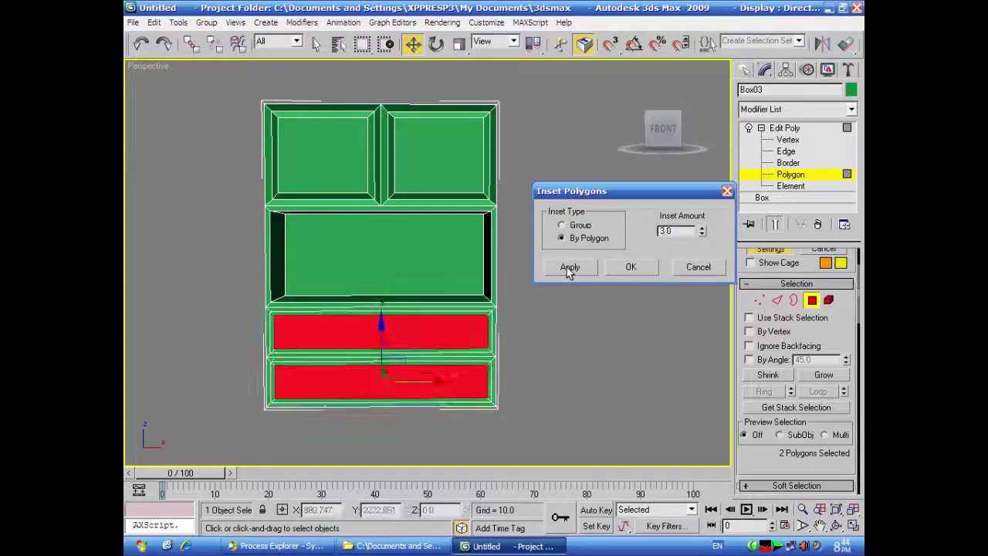
click(631, 267)
click(527, 353)
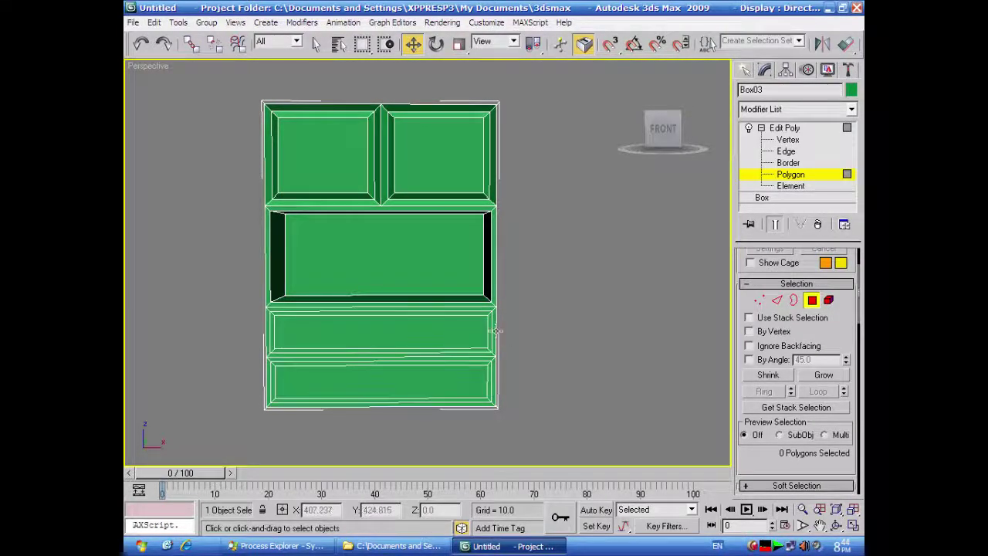
- Select the edge loops around both lower drawer fronts and push them slightly back into the cabinet in the Left view
click(496, 330)
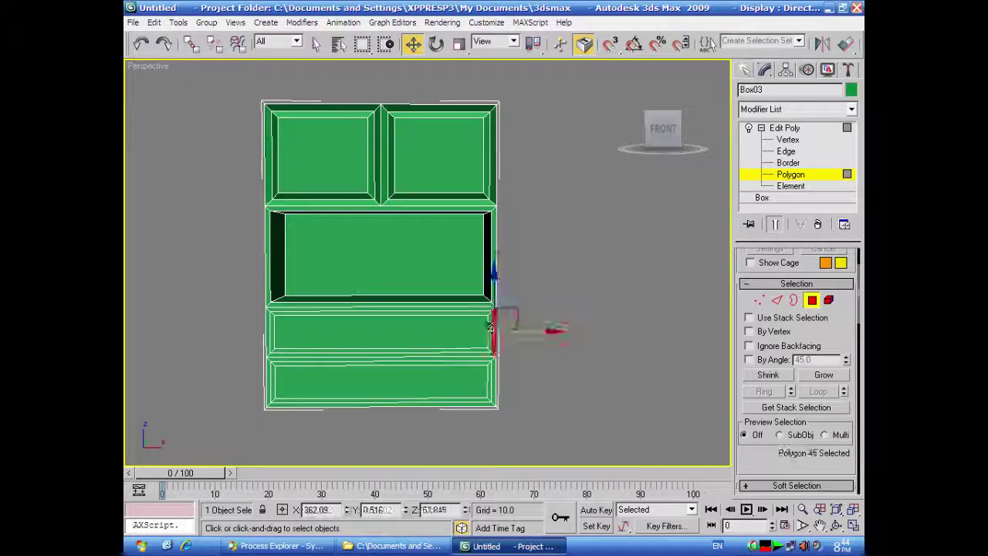
click(785, 151)
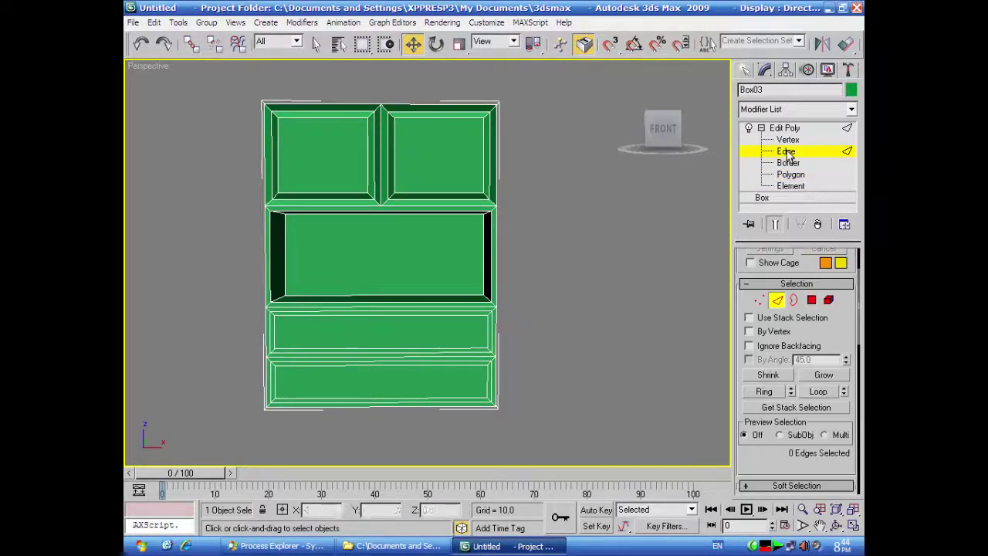
click(492, 330)
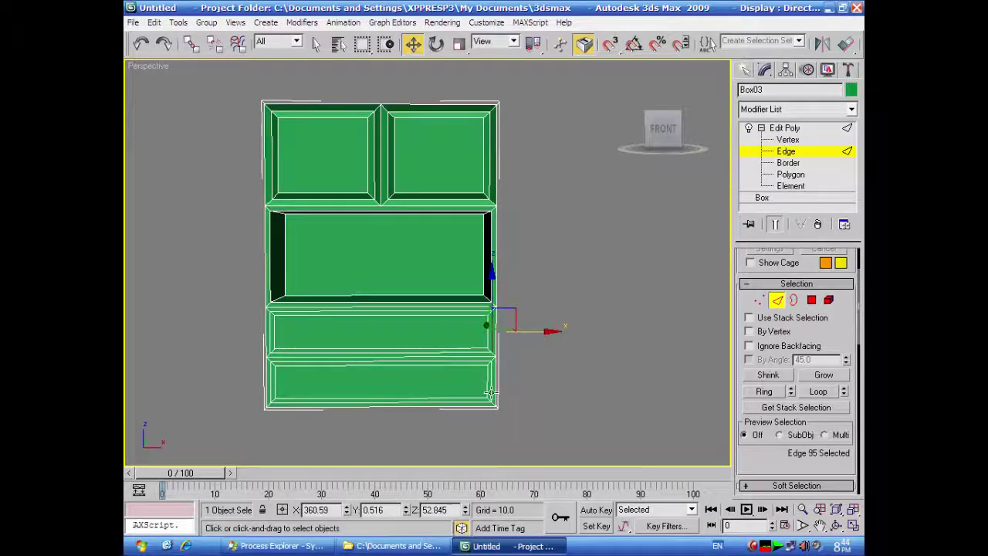
ctrl+click(491, 392)
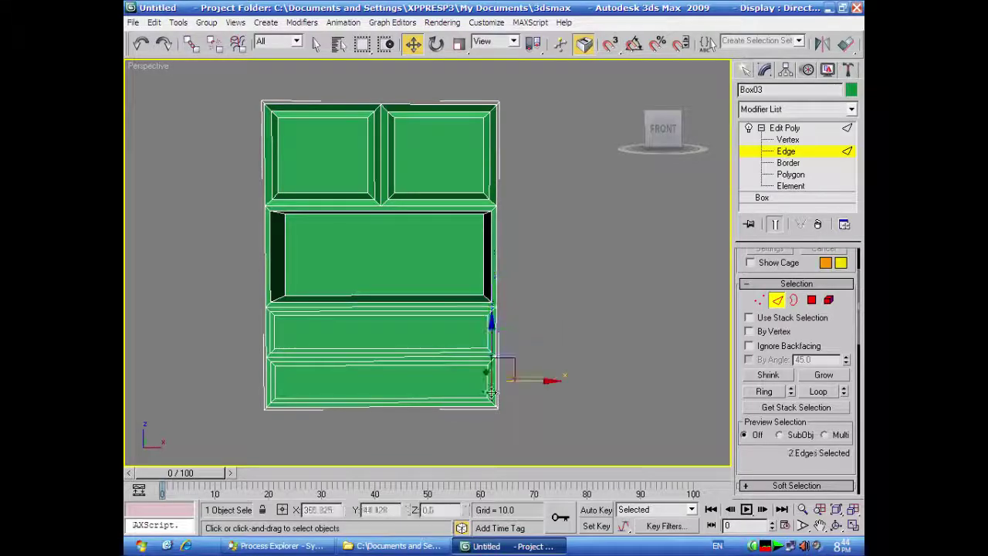
click(820, 391)
click(853, 525)
right_click(363, 415)
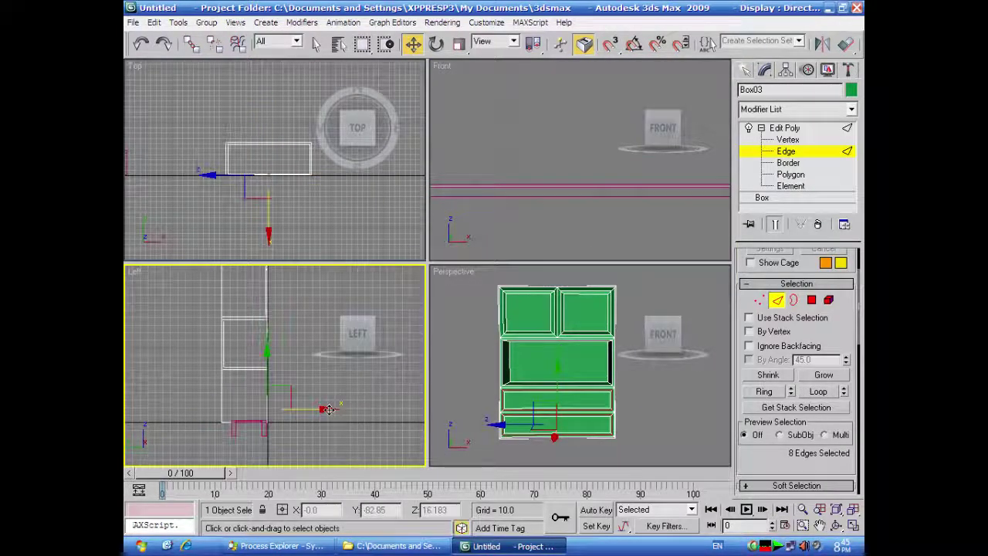
click(327, 409)
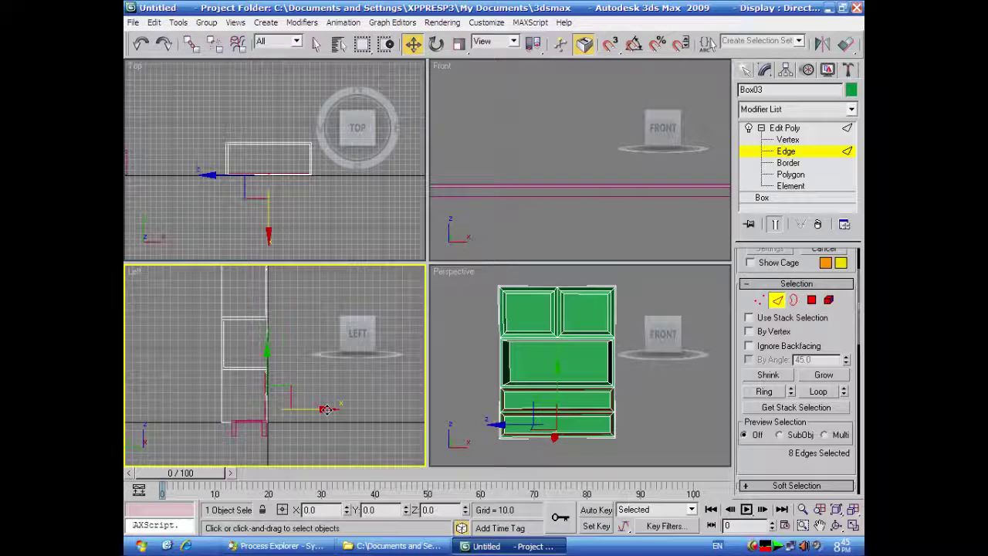
drag(327, 409, 326, 408)
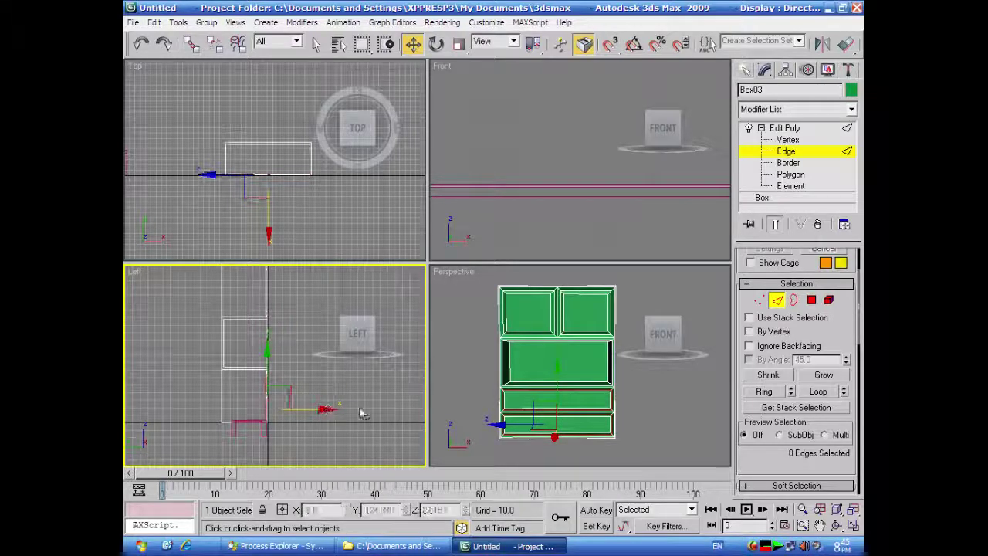
click(362, 410)
click(602, 463)
key(alt+w)
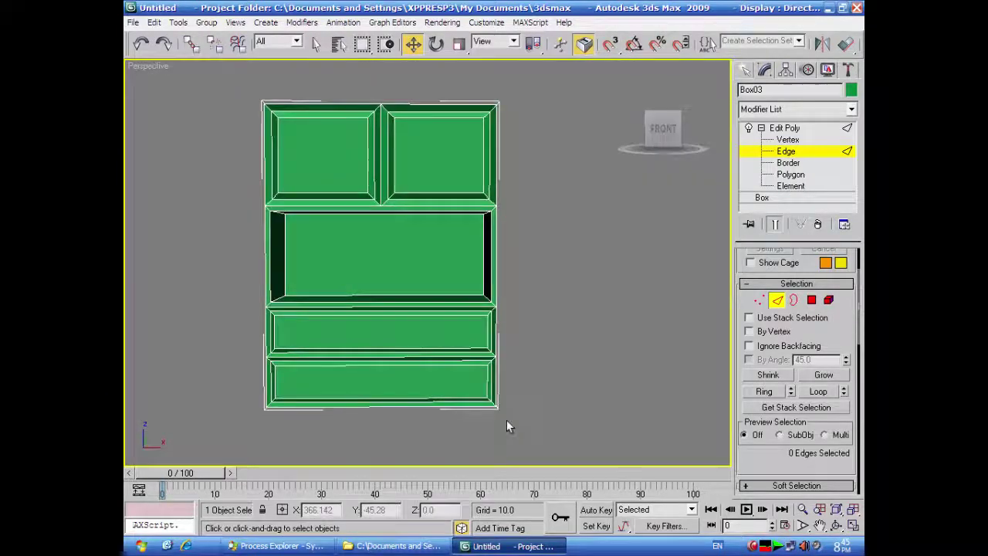
alt+middle_drag(569, 437, 596, 421)
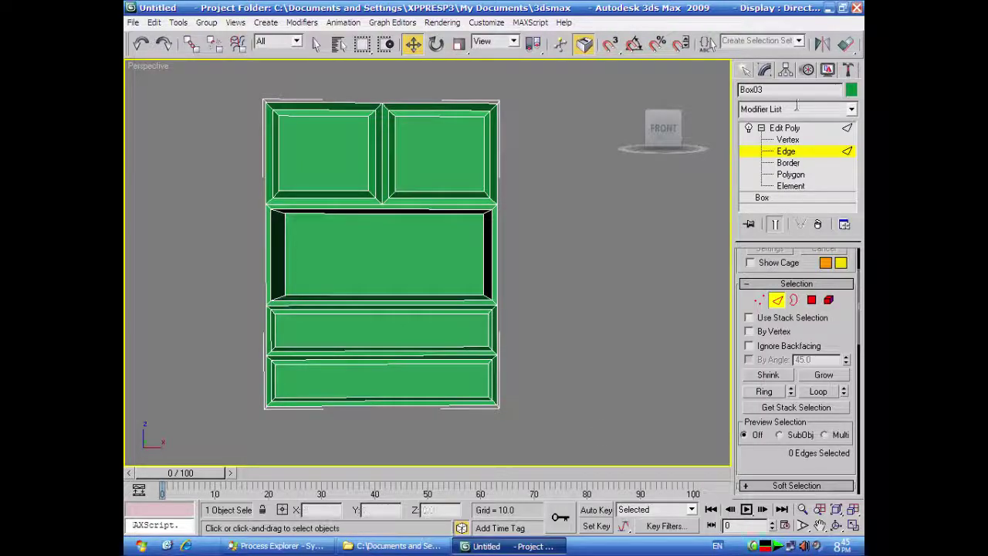
- Create a row of three progressively smaller teapots within the cabinet's outline in the Top view, the smallest with a radius of about 6.8
click(745, 69)
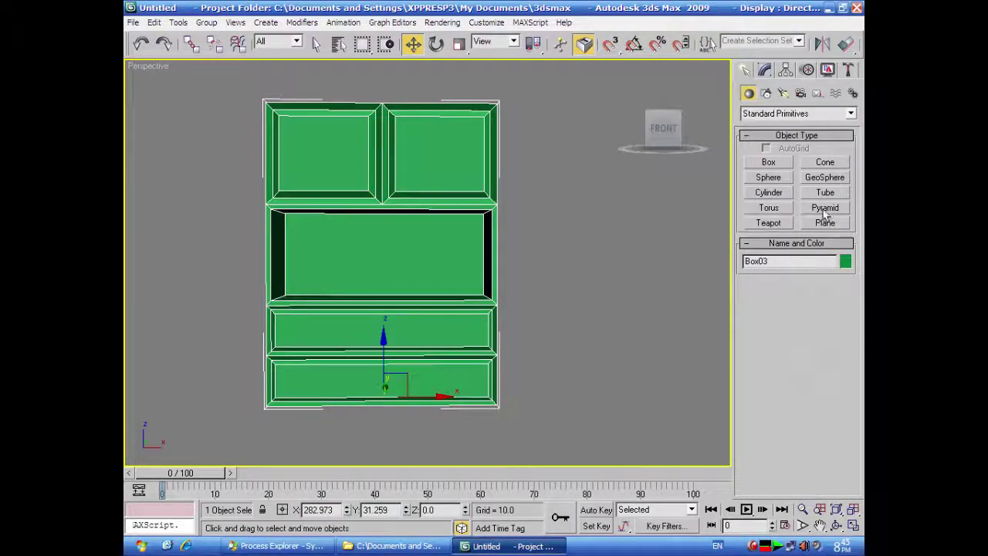
click(770, 223)
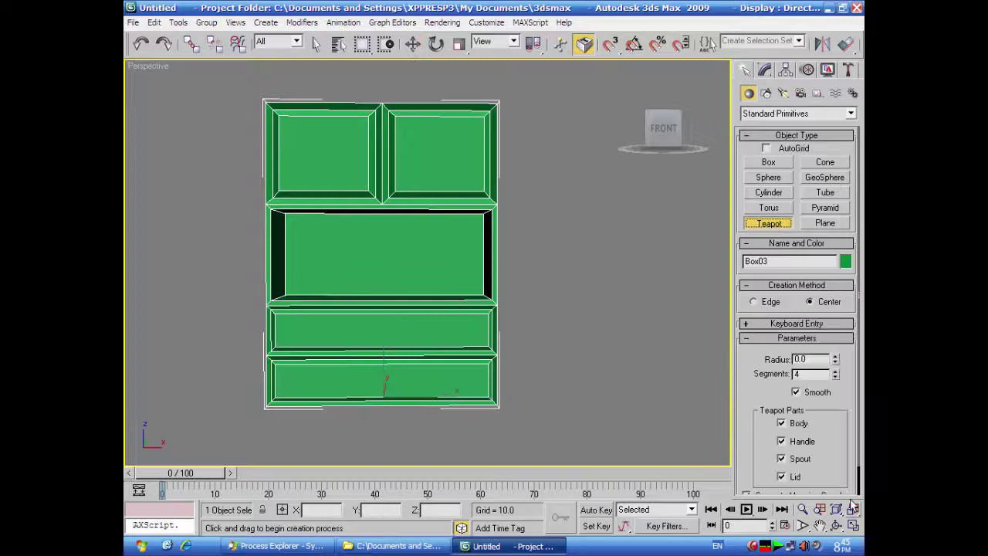
click(853, 525)
middle_drag(320, 226, 298, 255)
drag(223, 177, 284, 182)
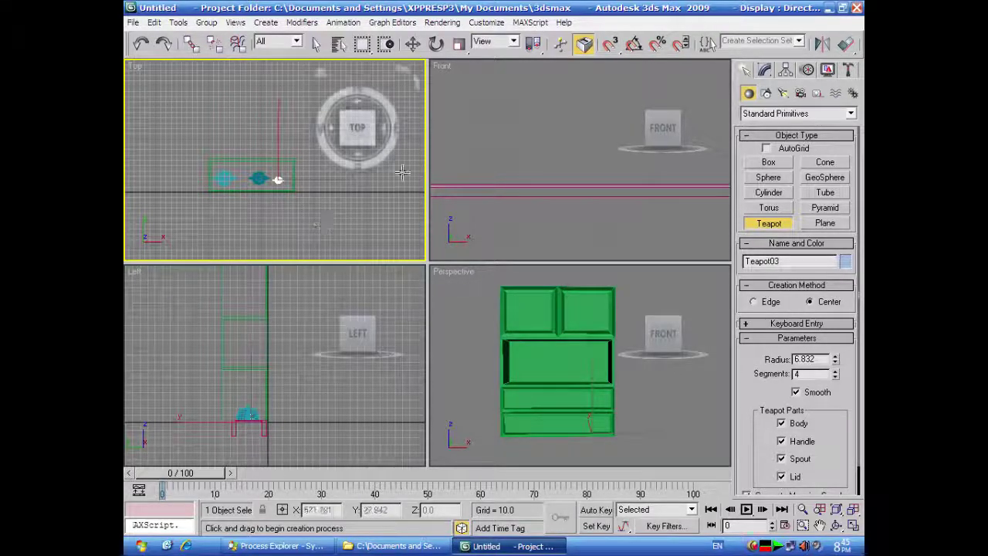
- Select all three teapots and raise them in the Front view onto the floor of the cabinet's open middle shelf
click(317, 44)
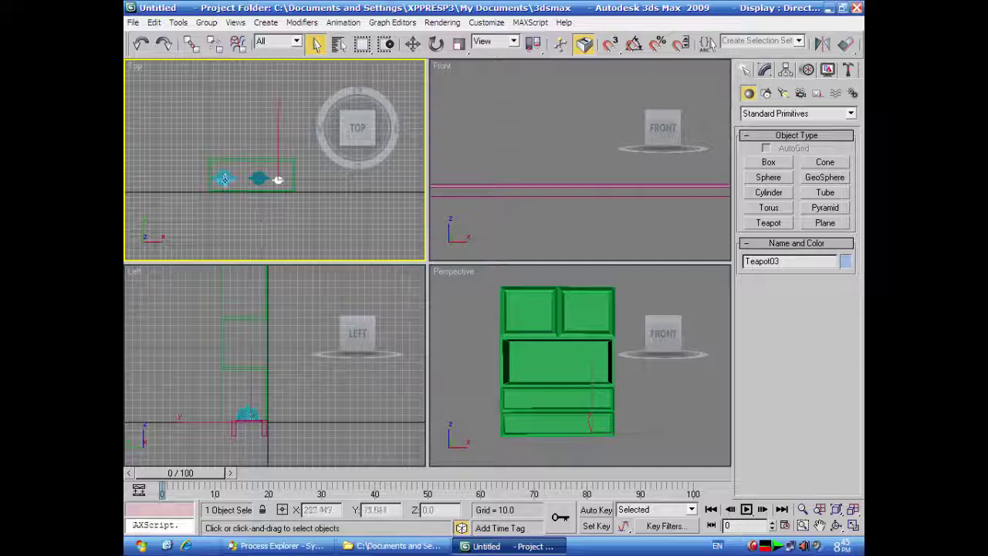
click(224, 178)
ctrl+click(258, 179)
ctrl+click(274, 182)
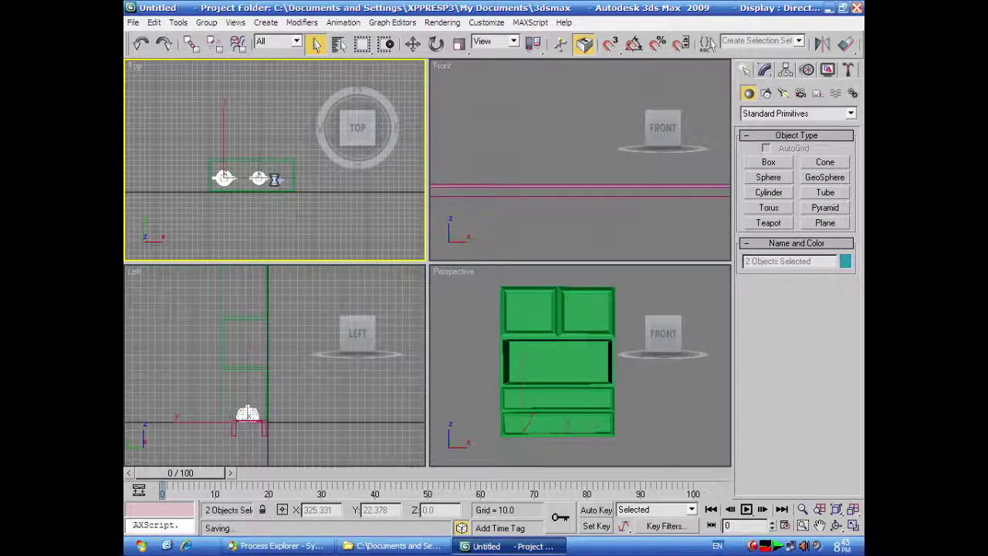
right_click(540, 236)
scroll(540, 233, down, 8)
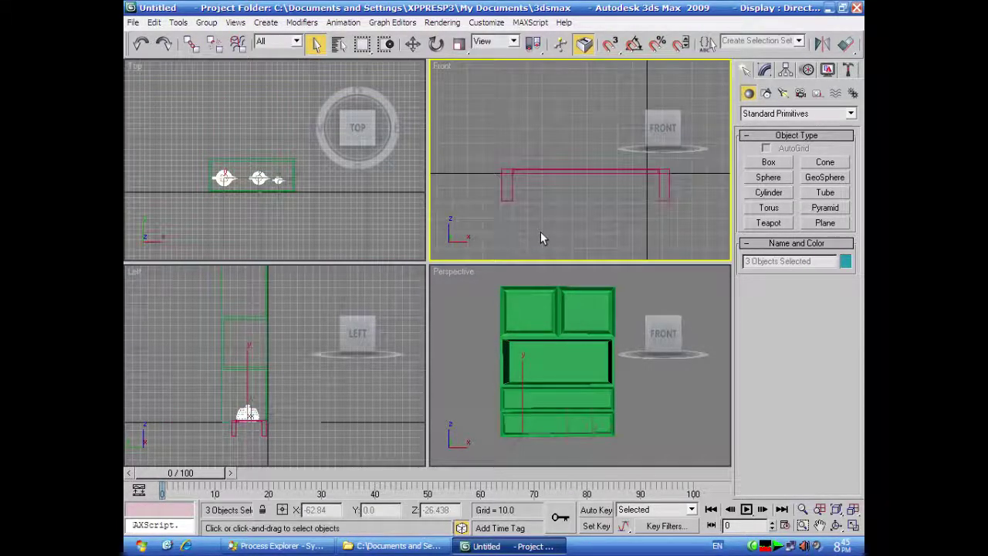
scroll(532, 225, up, 3)
middle_drag(531, 225, 409, 246)
middle_drag(522, 223, 527, 264)
click(412, 44)
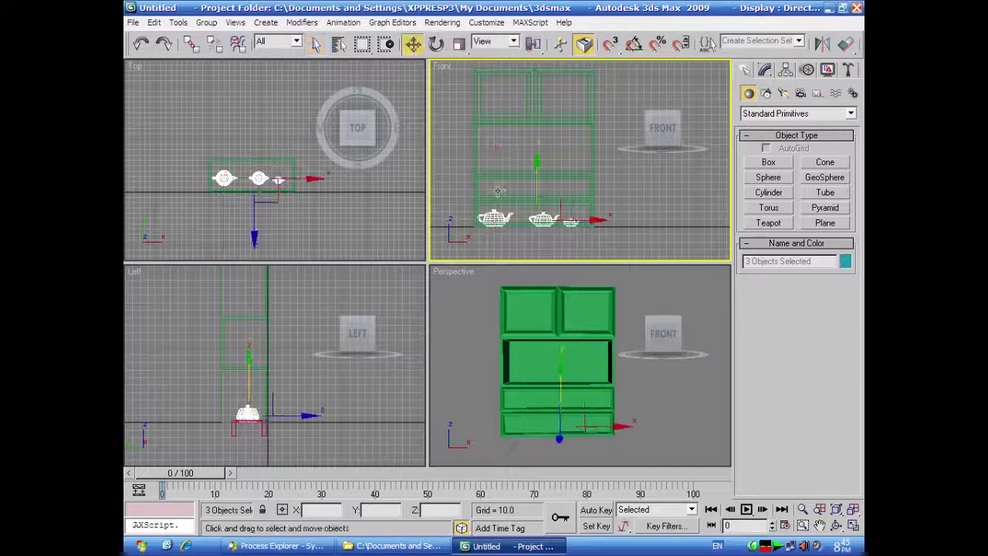
drag(537, 173, 536, 116)
click(577, 209)
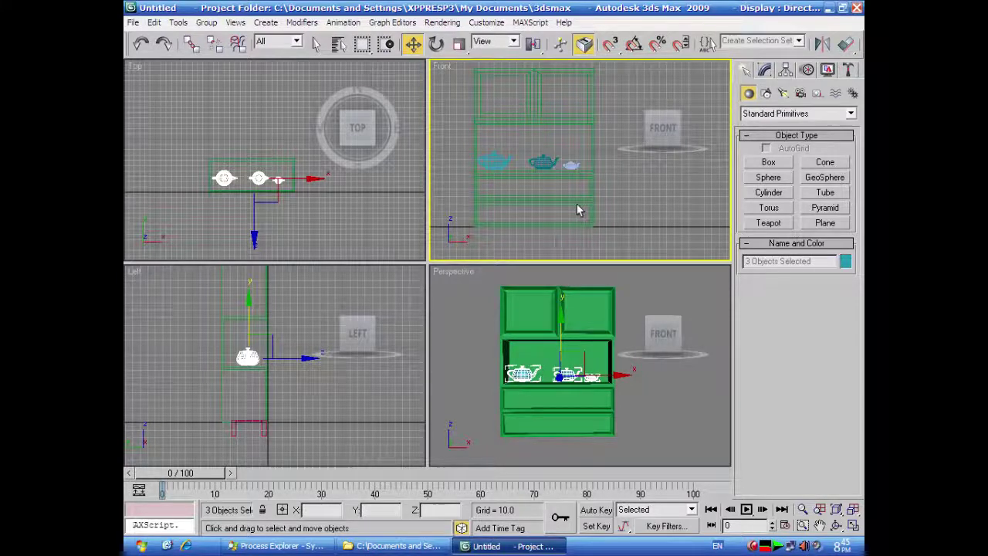
- Move the largest teapot to about X 235.8 and scale it vertically in the Front view into a tall pot
click(496, 160)
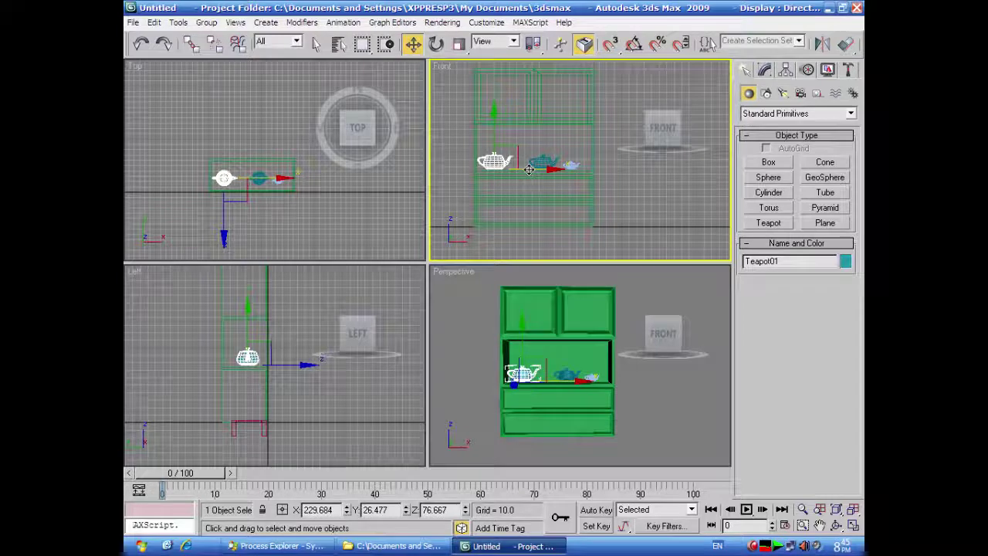
click(459, 44)
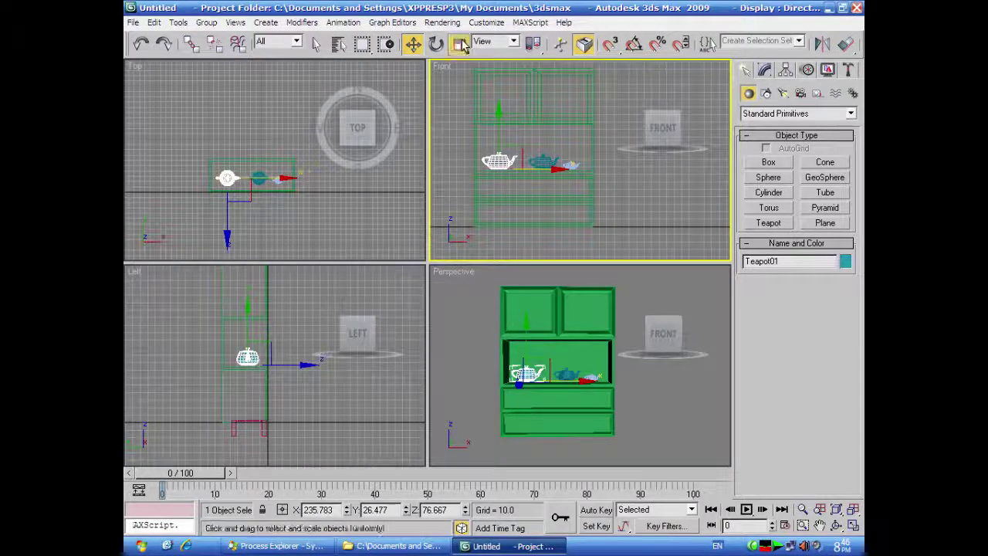
drag(485, 111, 494, 45)
click(615, 197)
click(652, 437)
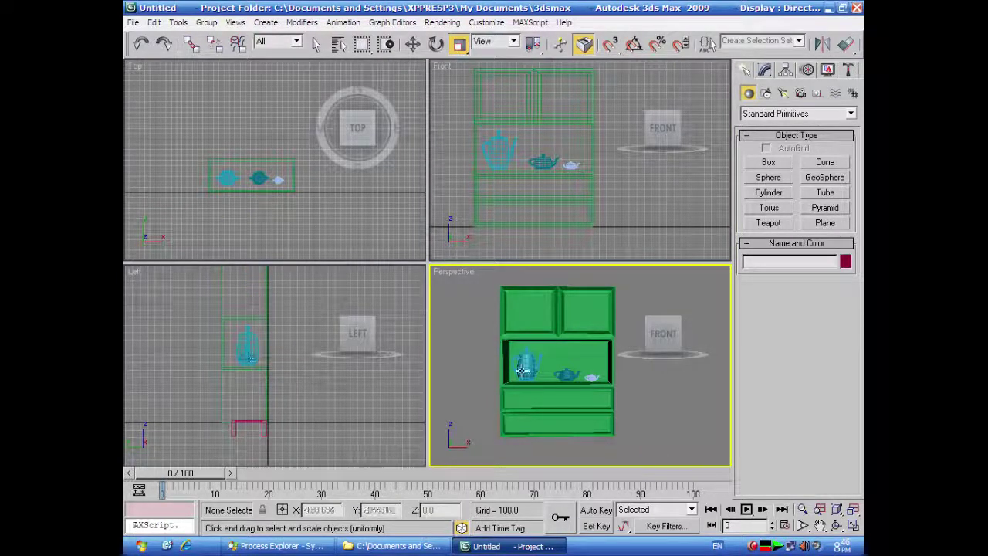
scroll(665, 413, up, 4)
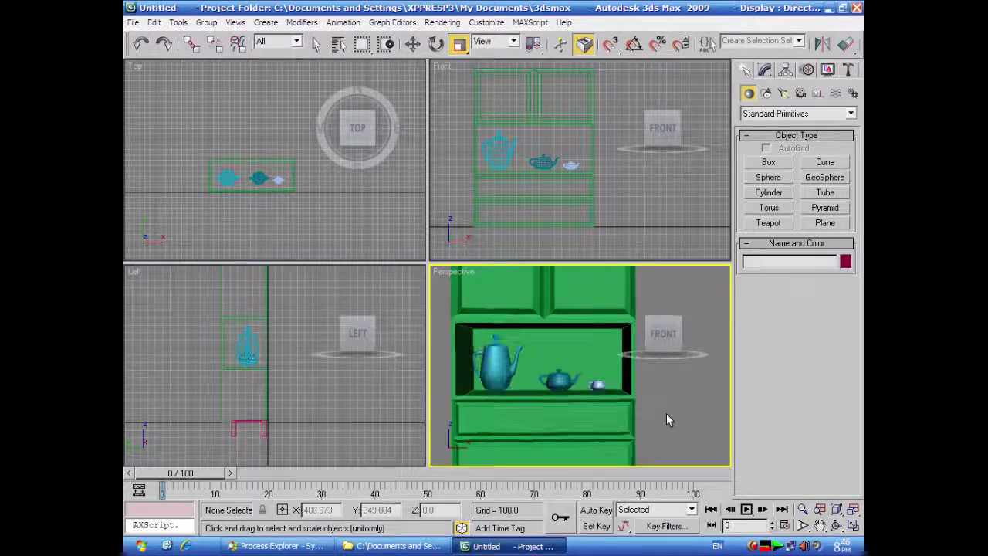
click(852, 526)
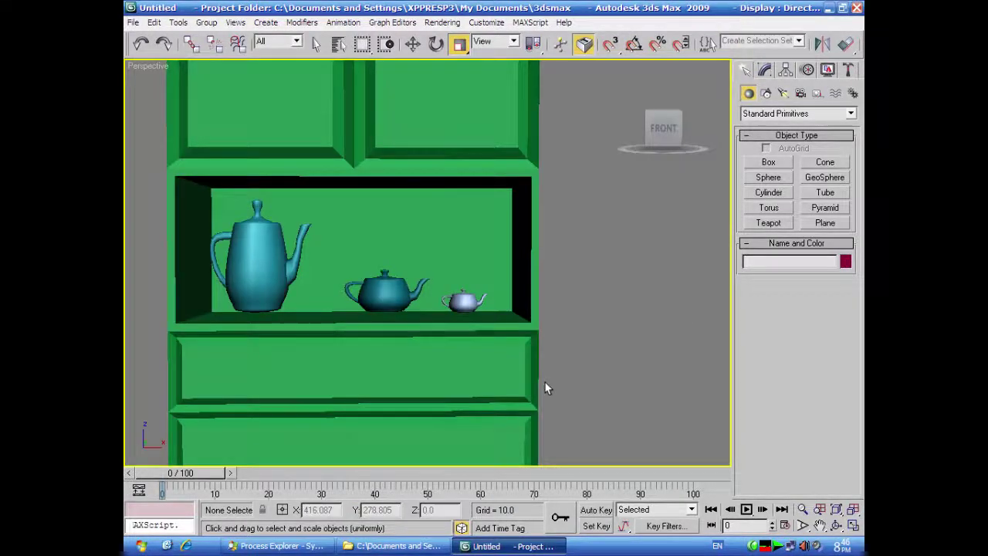
- Try the wood material 02 - Default on the cabinet and undo the assignment
scroll(582, 378, down, 2)
scroll(581, 382, down, 2)
alt+middle_drag(576, 386, 621, 396)
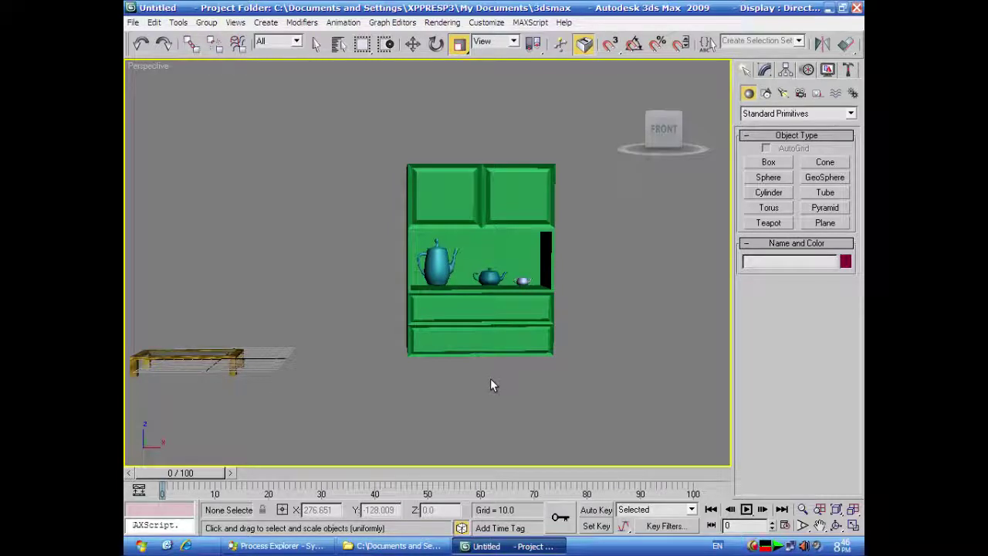
key(m)
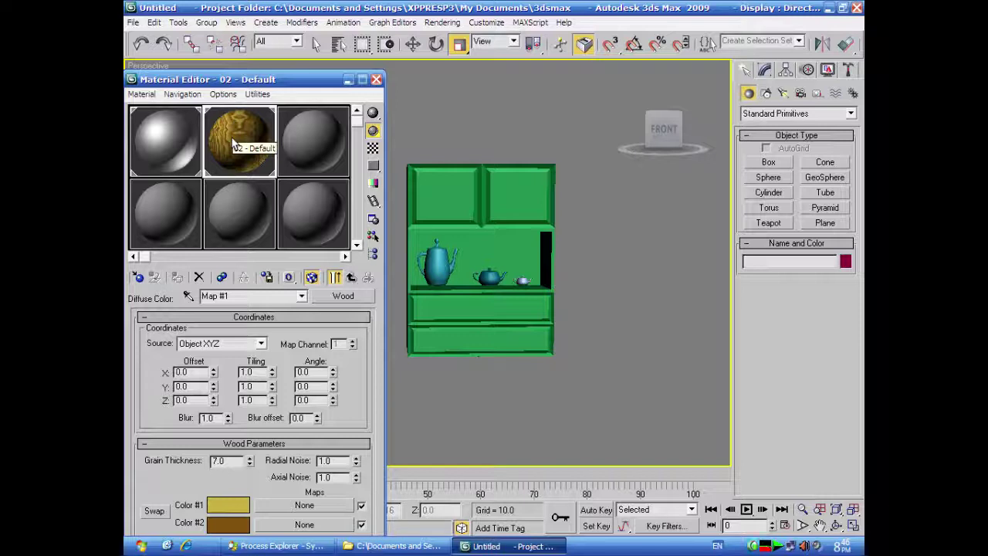
drag(235, 144, 495, 240)
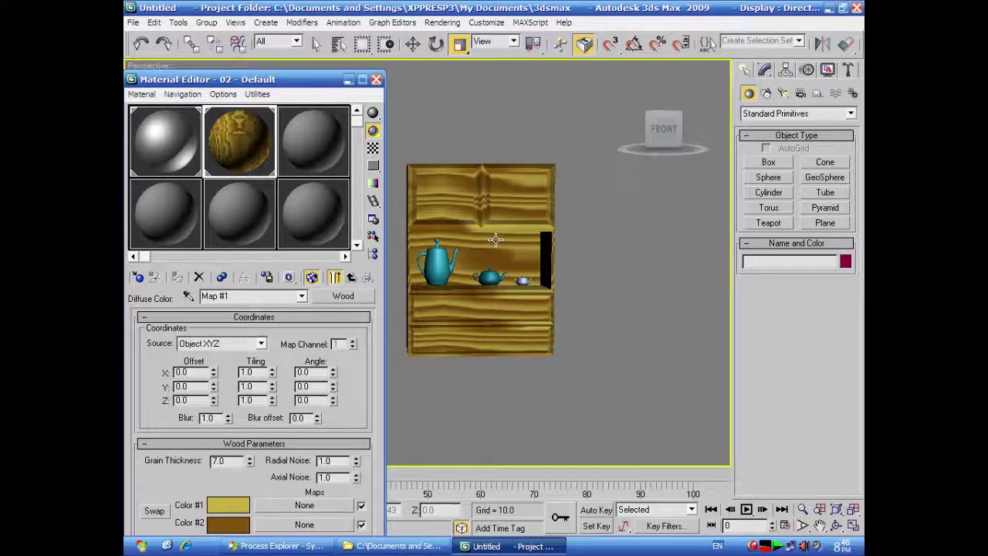
mouse_move(535, 403)
middle_down()
mouse_move(568, 408)
mouse_move(555, 418)
mouse_move(465, 407)
mouse_move(531, 407)
middle_up()
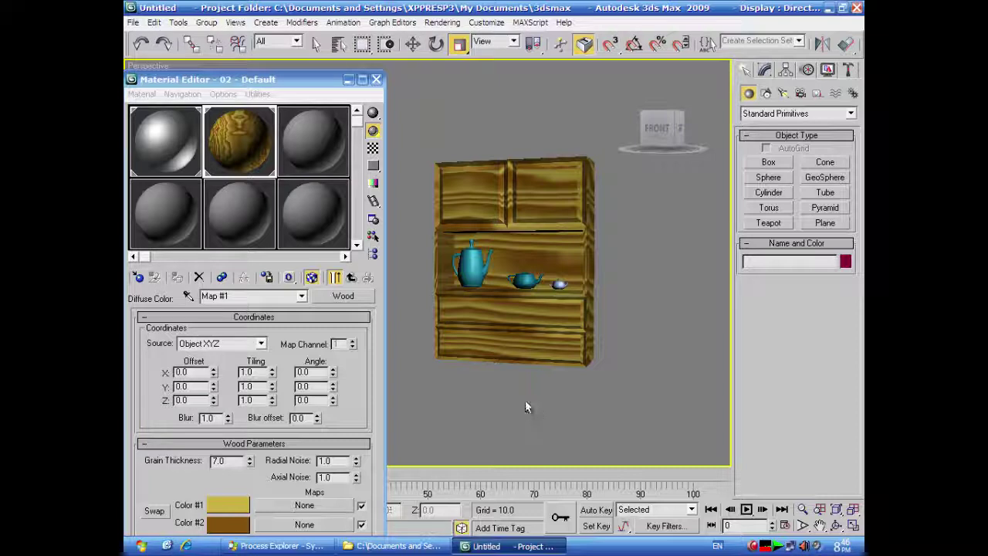
click(142, 44)
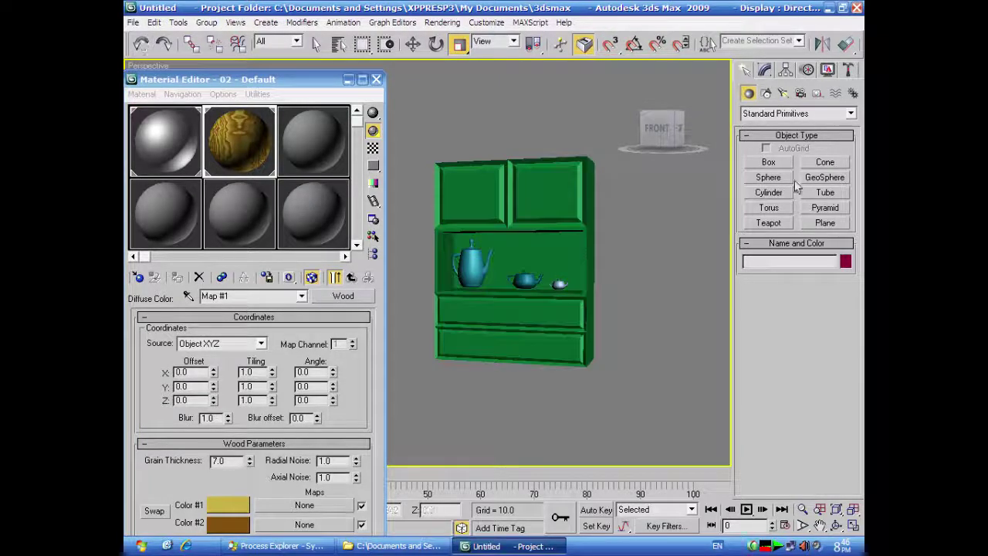
- Change the cabinet's object color to the dark olive-yellow swatch of the 3ds Max palette and close the Material Editor
click(571, 206)
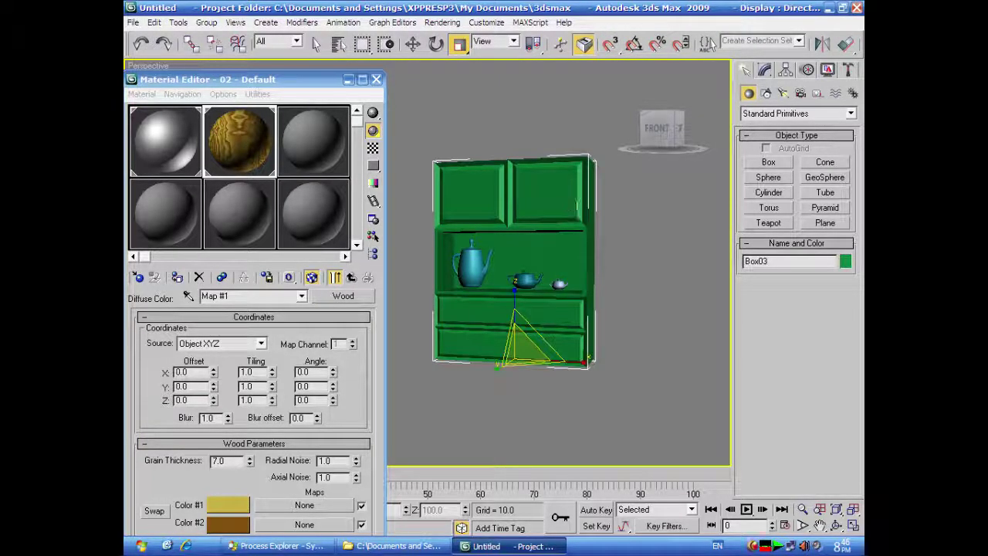
click(845, 261)
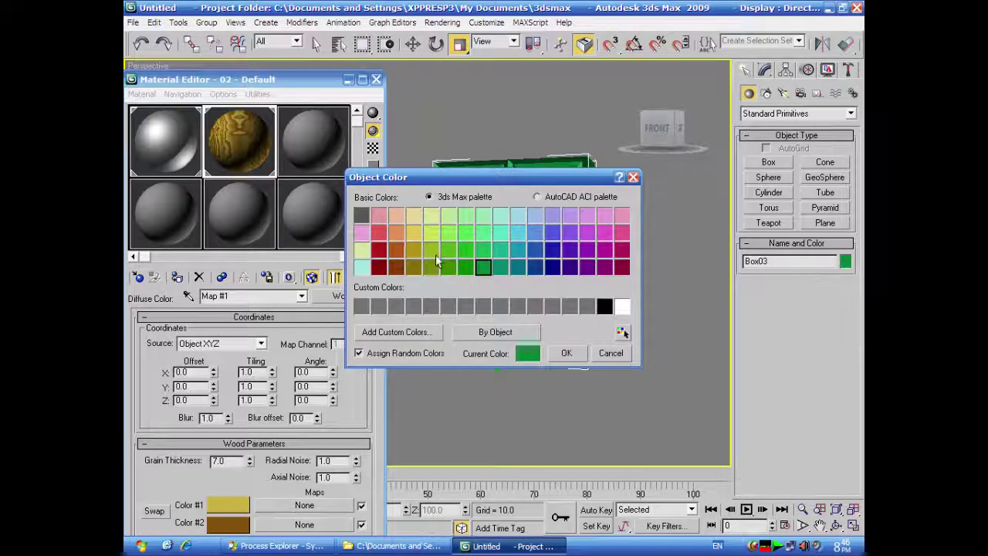
click(414, 267)
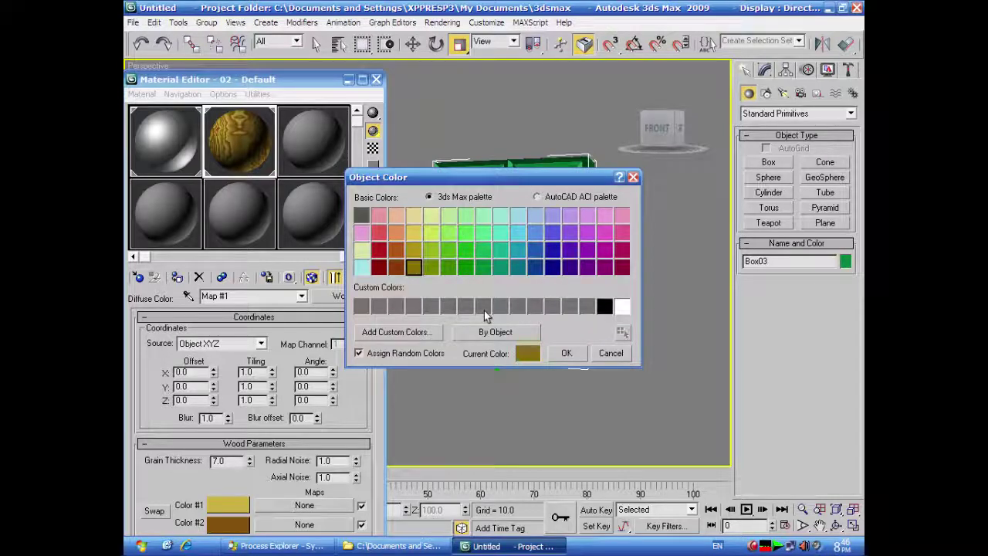
click(568, 354)
click(639, 308)
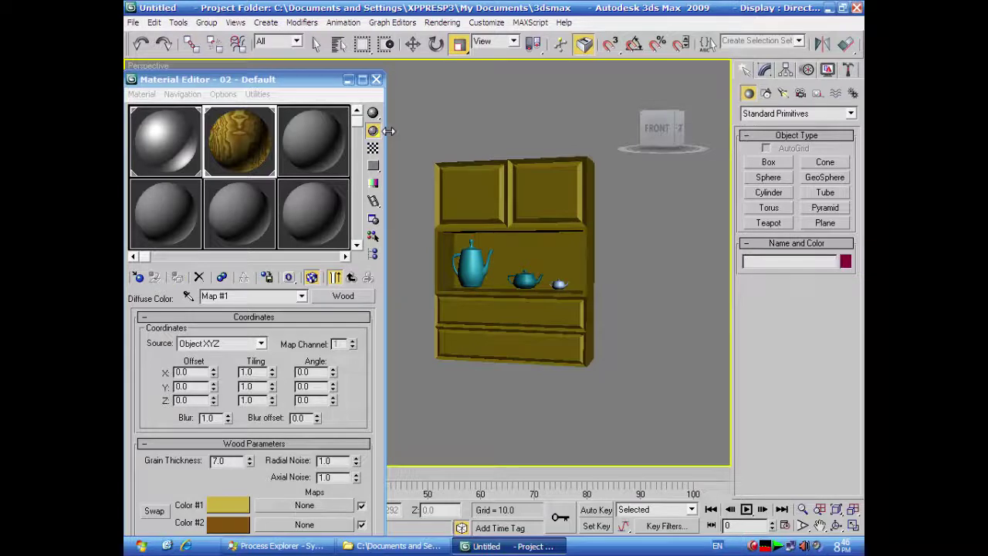
click(375, 80)
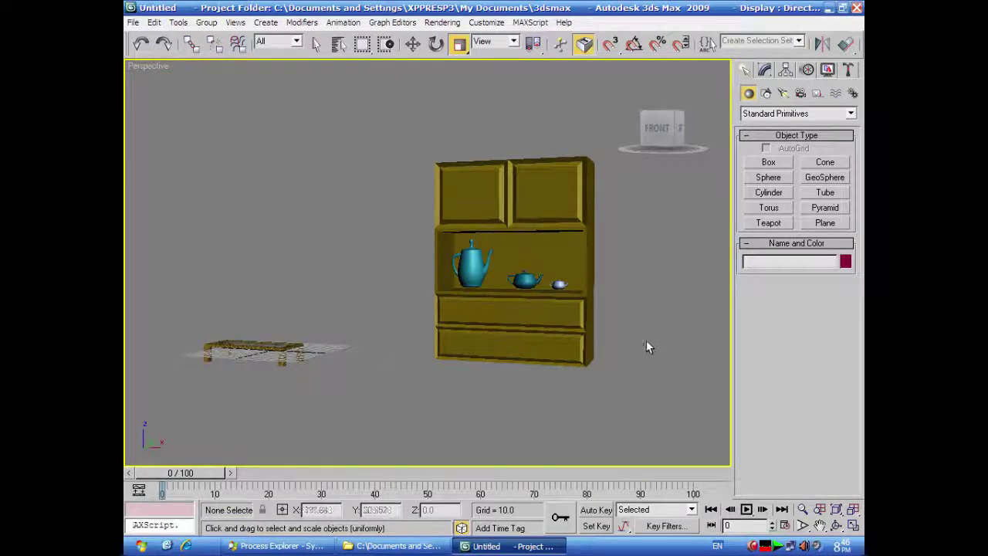
- Select the cabinet with its three teapots in the Top view and move them along X close beside the low table
alt+middle_drag(570, 398, 613, 399)
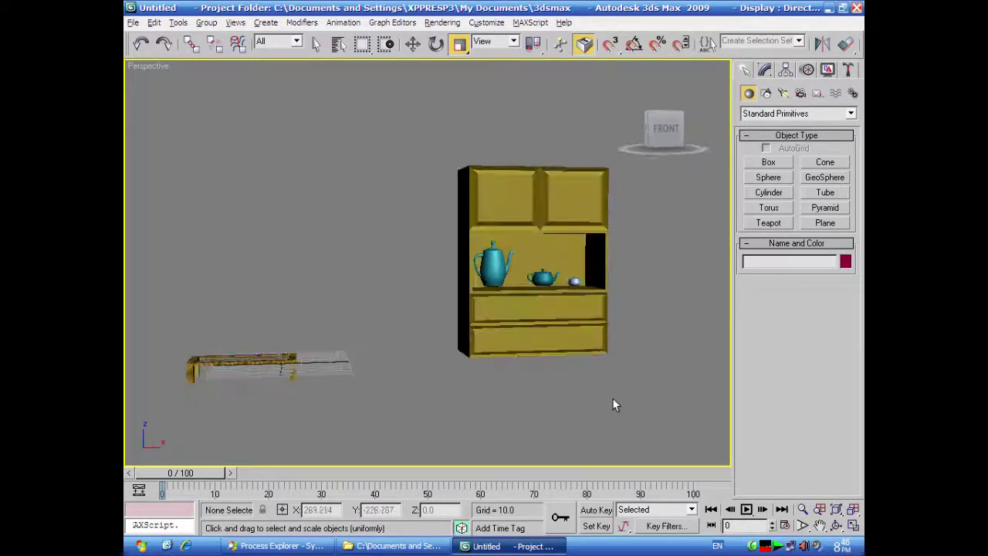
click(853, 525)
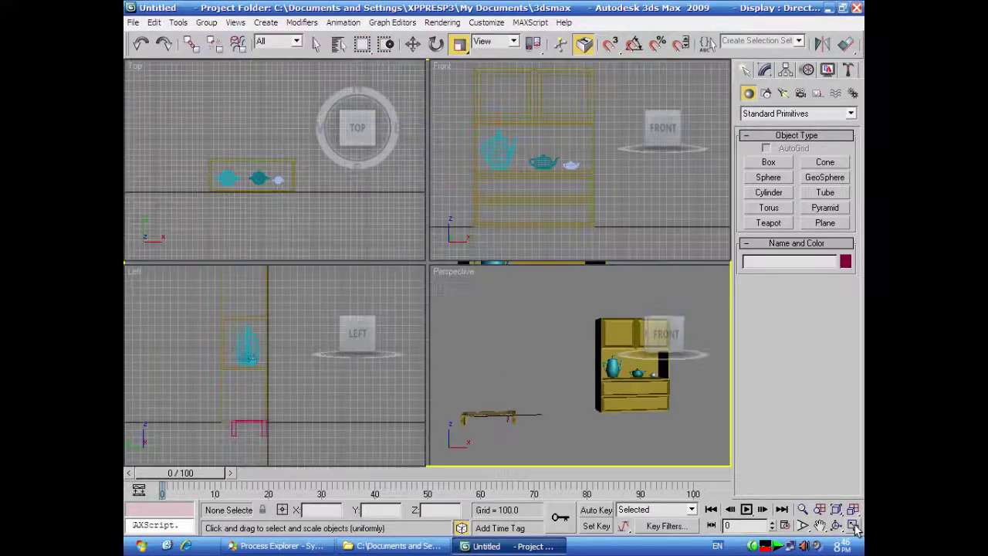
middle_click(314, 224)
scroll(314, 223, down, 2)
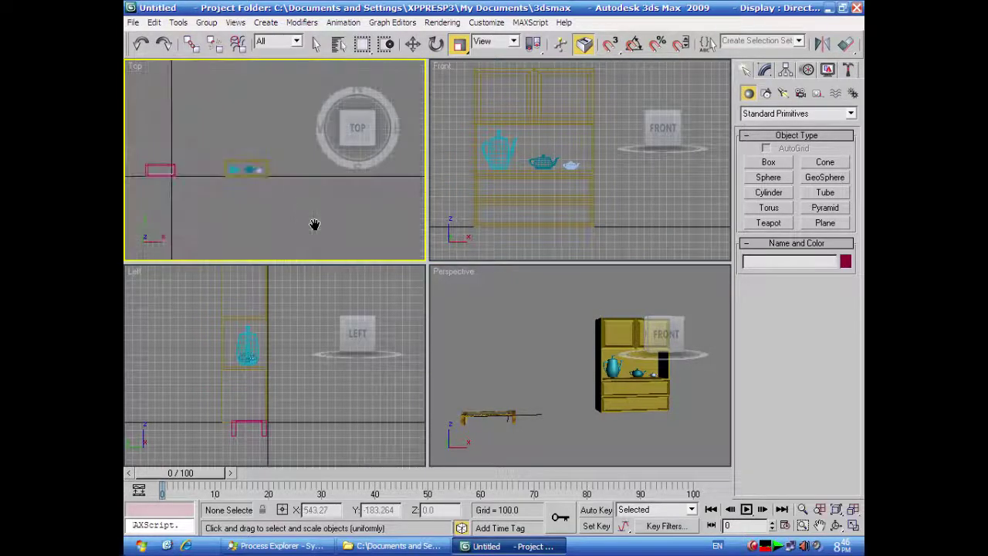
drag(285, 205, 224, 143)
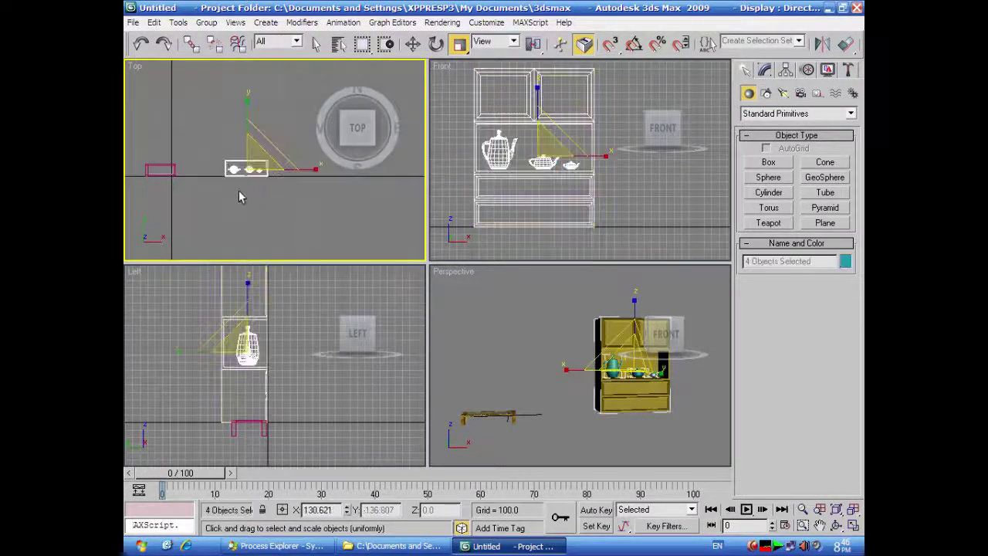
click(413, 44)
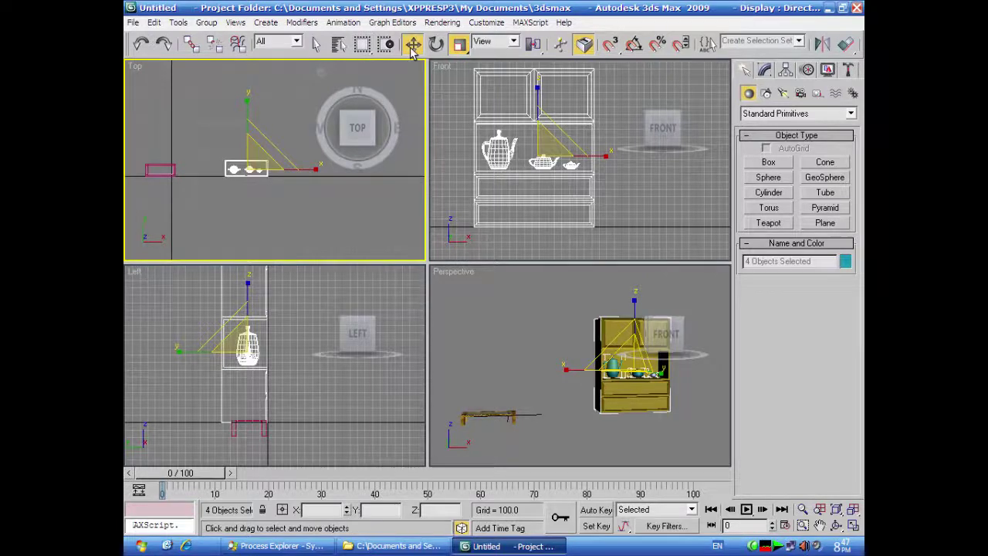
drag(304, 176, 260, 169)
click(305, 209)
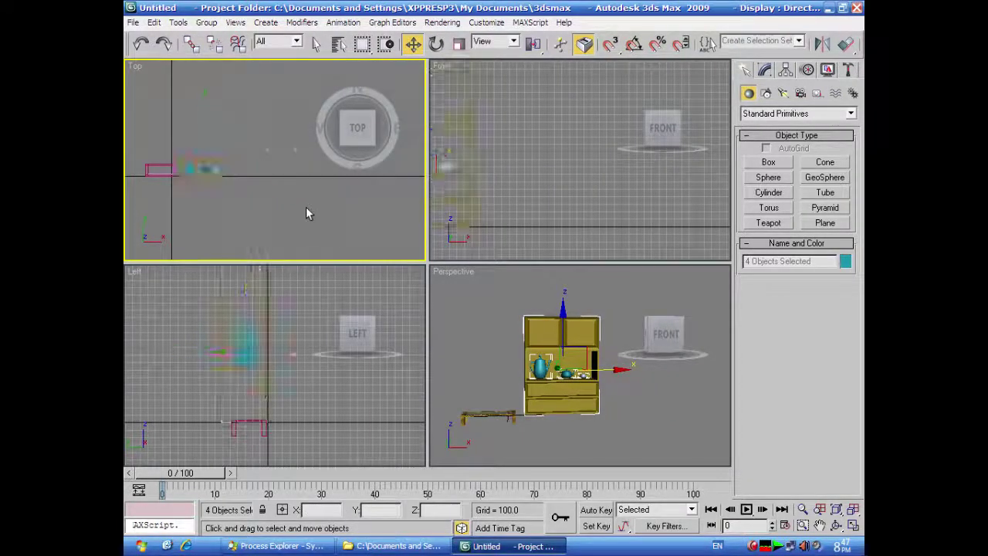
- Create a flat box in the Top view, about 292.4 long, 136.6 wide and 10.9 high, in the empty space beyond the cabinet
middle_drag(337, 202, 286, 214)
middle_drag(605, 246, 525, 242)
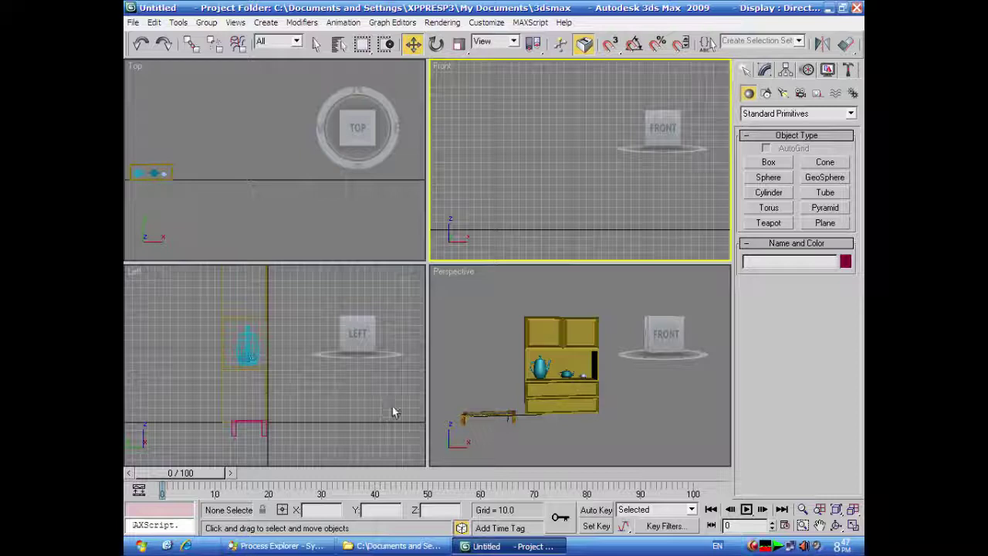
middle_drag(635, 441, 542, 445)
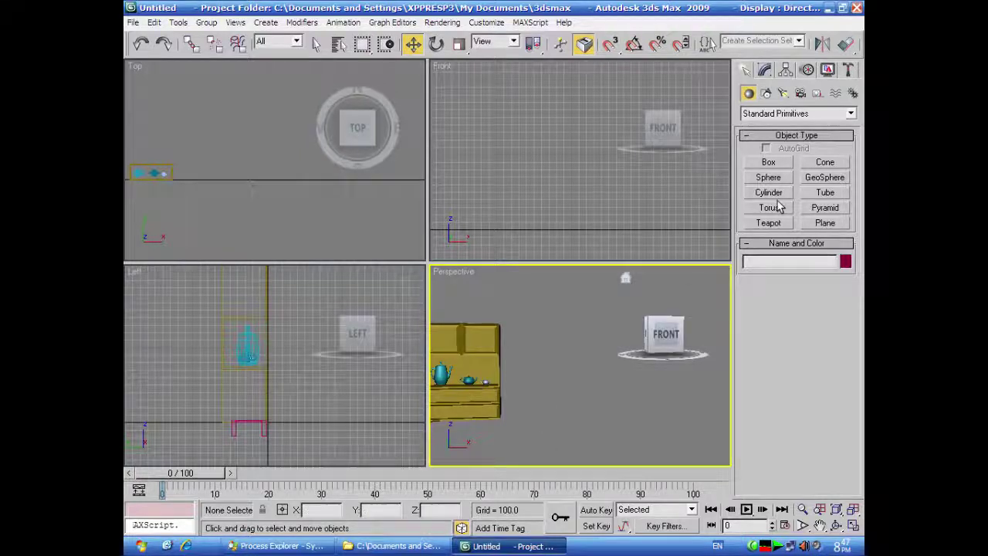
click(774, 164)
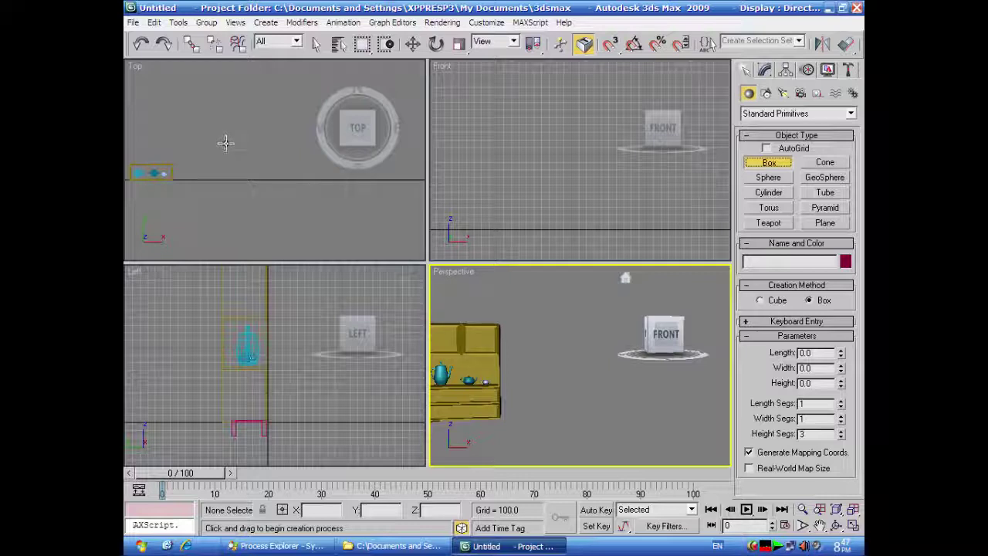
drag(224, 154, 260, 231)
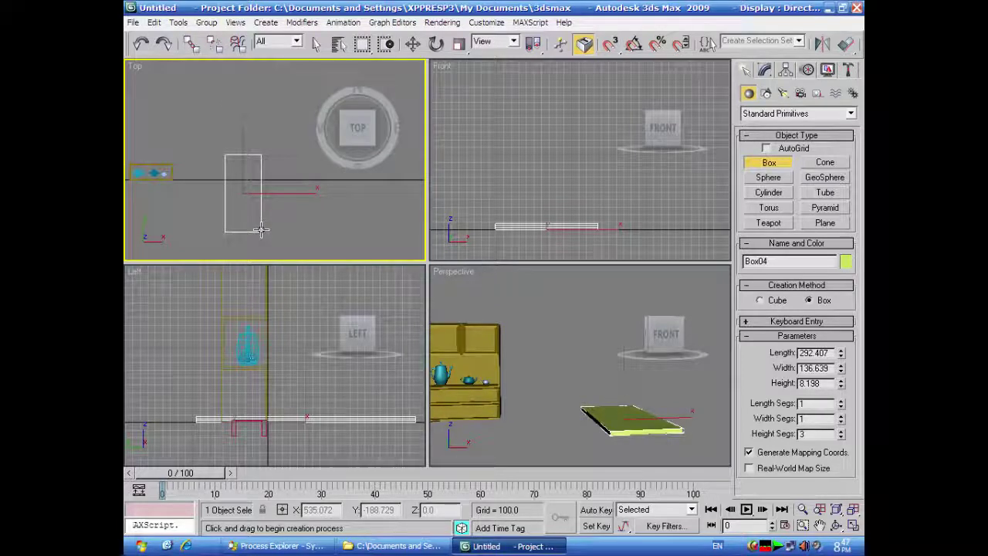
click(261, 229)
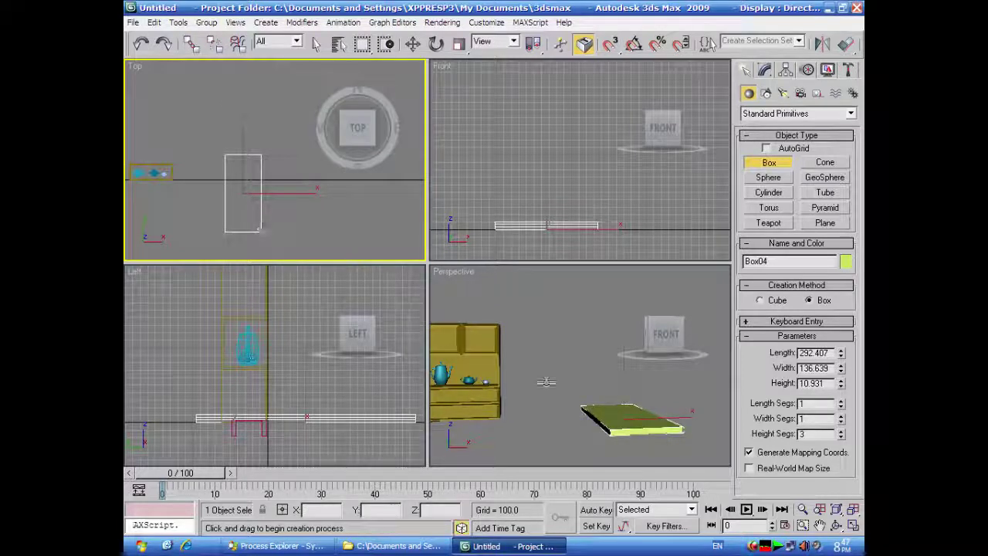
right_click(567, 392)
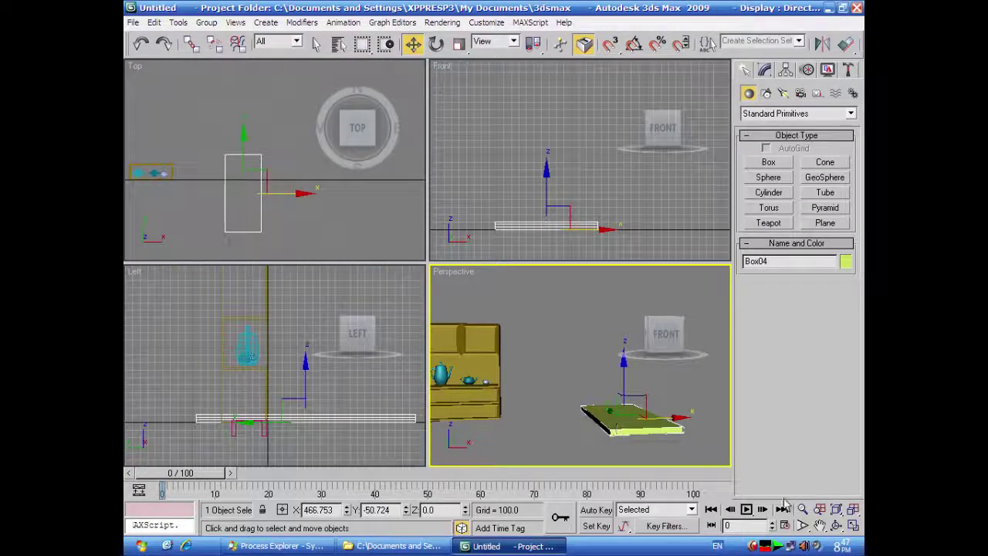
- Display edged faces in the Perspective view and reduce the flat box's height segments to 1
click(853, 525)
alt+middle_drag(684, 468, 586, 437)
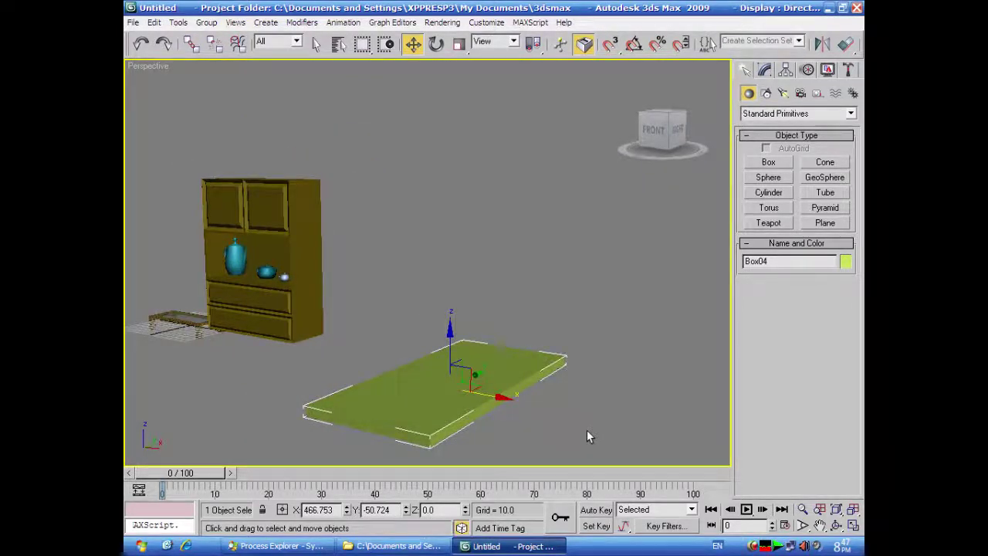
key(F4)
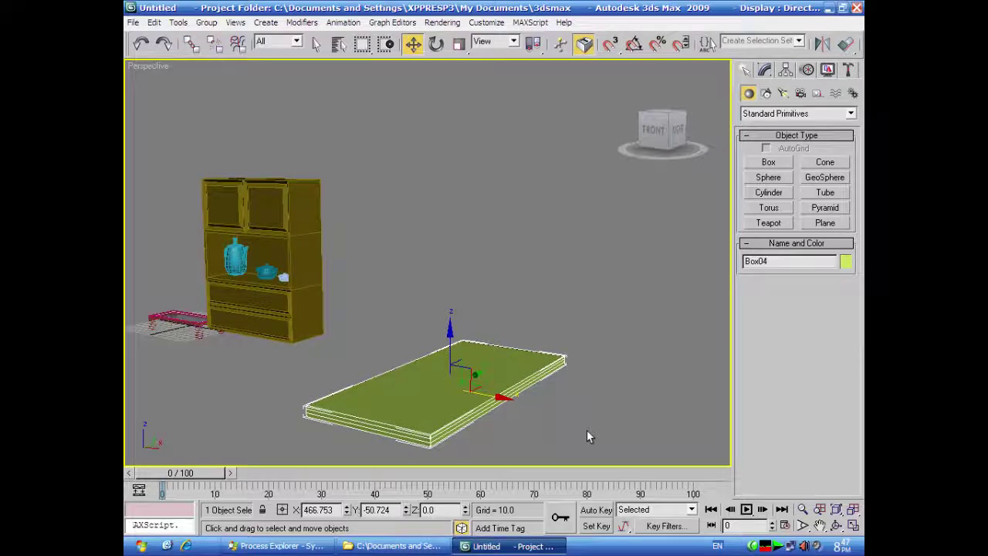
click(766, 73)
click(841, 358)
click(841, 358)
- Try 3 length and 3 width segments on the flat box and return both to 1
click(841, 322)
click(841, 322)
click(841, 337)
click(841, 337)
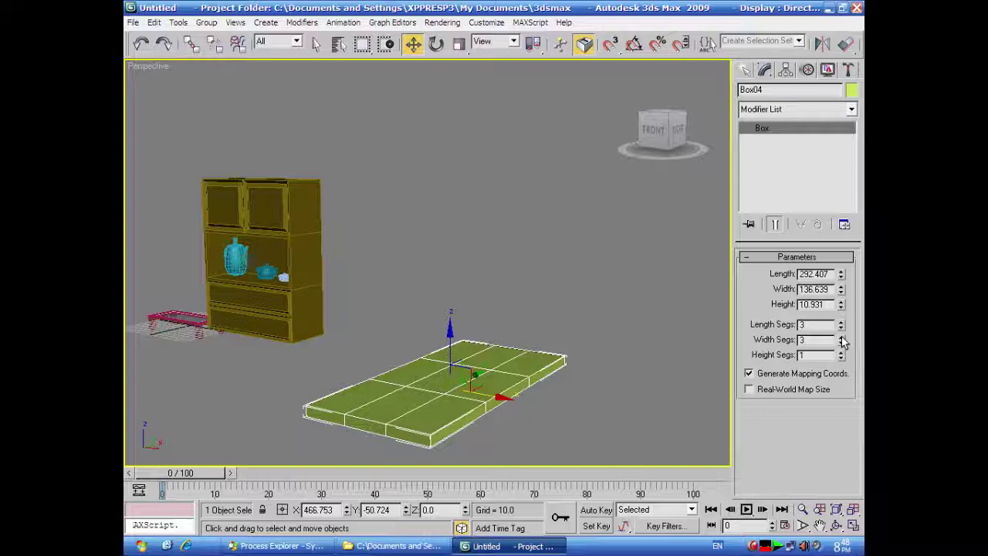
click(841, 342)
click(842, 342)
click(841, 327)
click(841, 327)
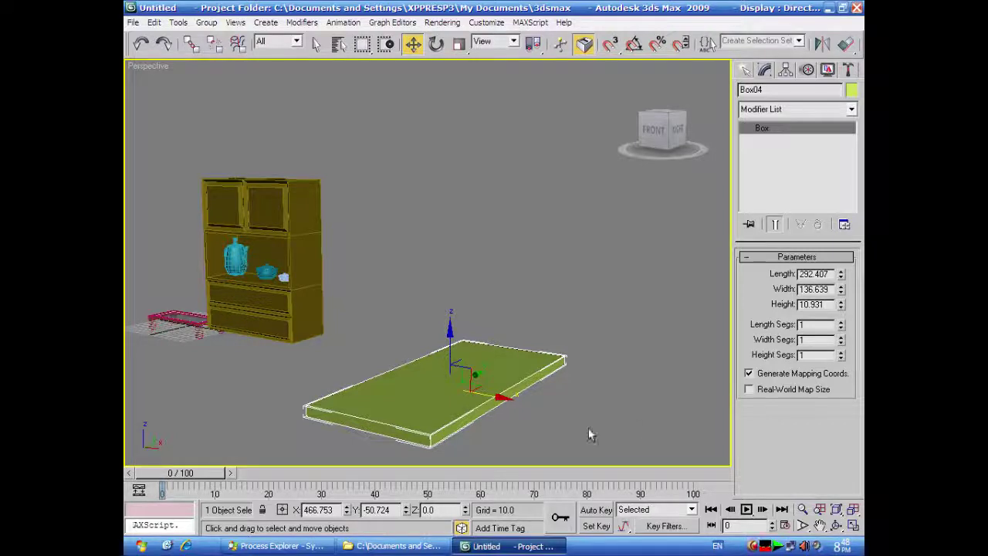
- Apply an Edit Poly modifier to the flat box and select its top face at Polygon level
alt+middle_drag(529, 428, 571, 432)
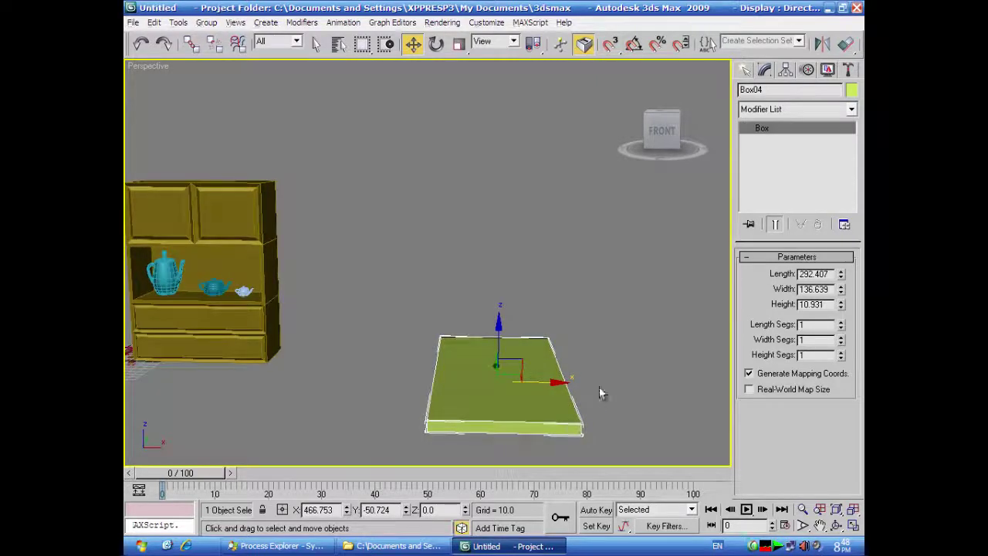
middle_drag(597, 393, 594, 378)
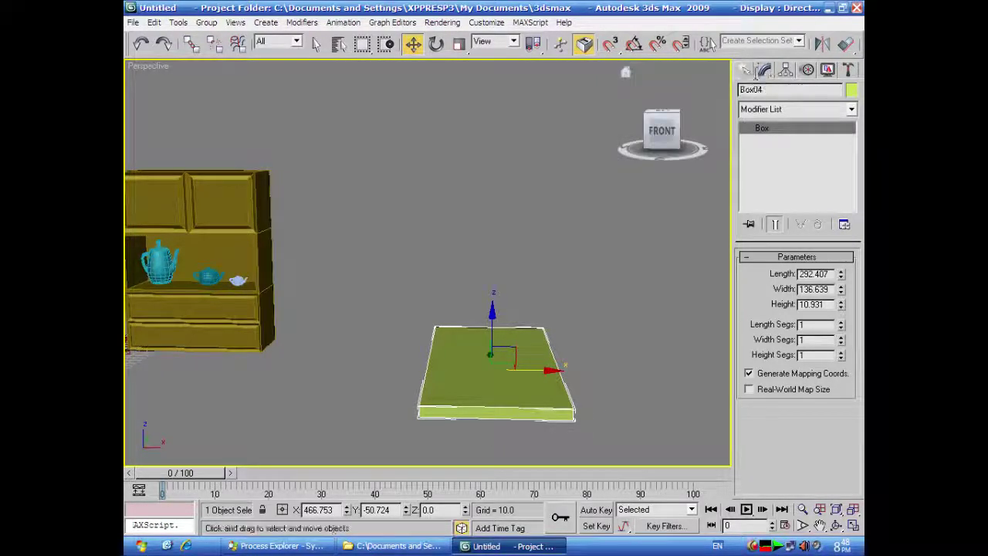
click(851, 109)
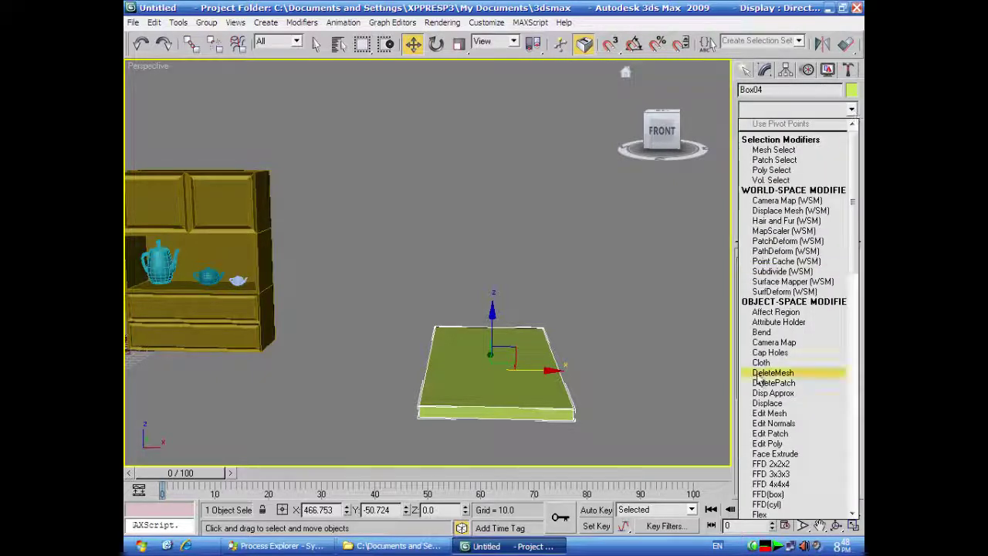
click(768, 444)
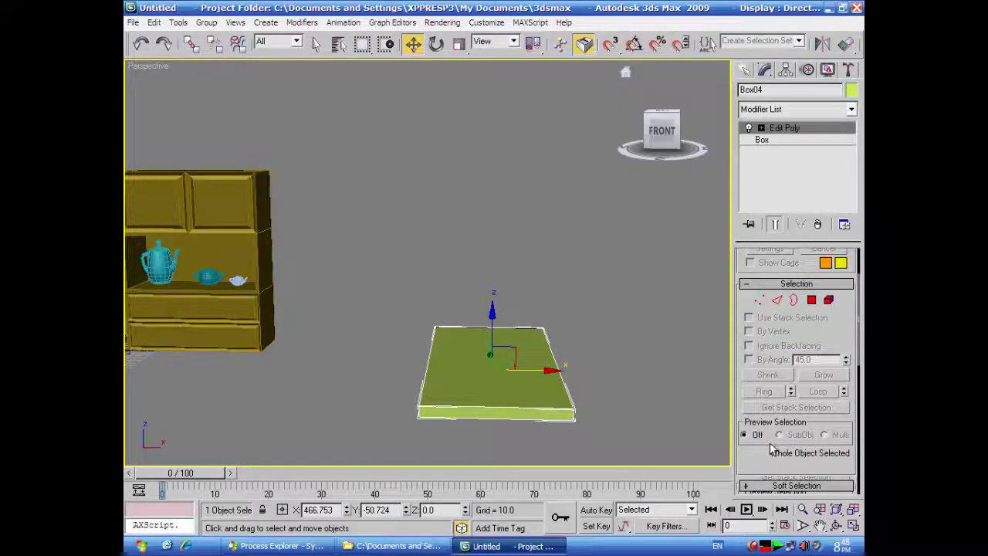
click(761, 129)
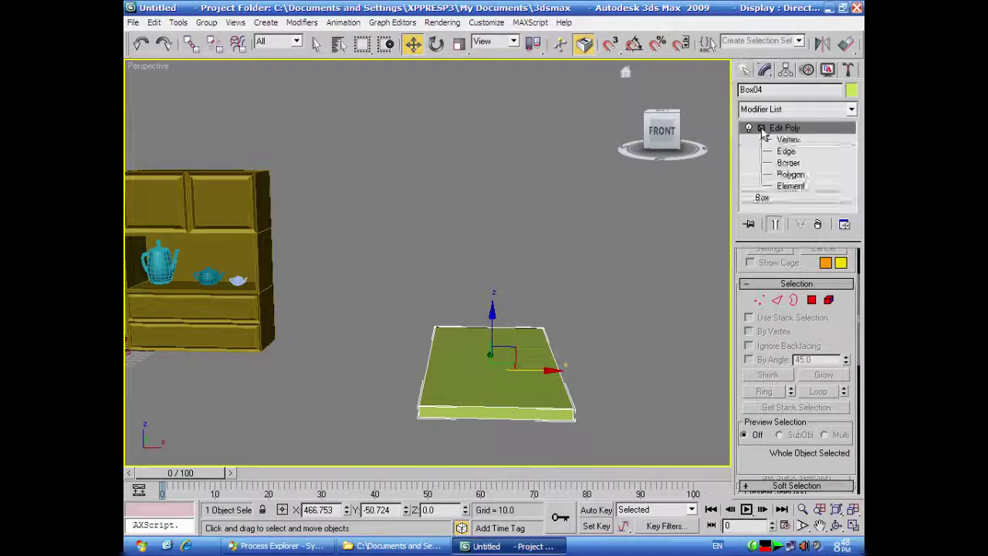
click(790, 175)
middle_drag(635, 293, 564, 347)
click(452, 321)
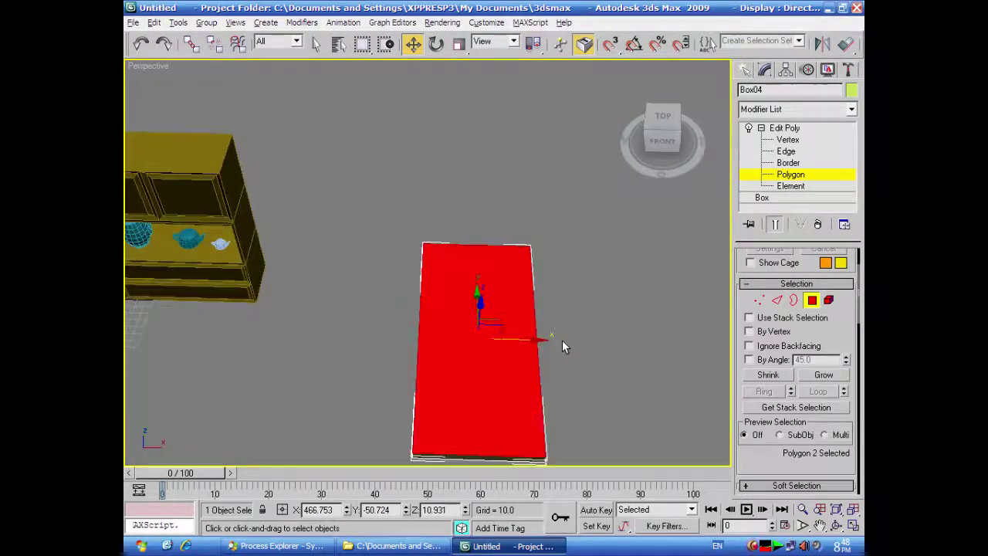
- Inset the box's top polygon as a group by 2.81, and inset it again by 0.2
right_click(503, 285)
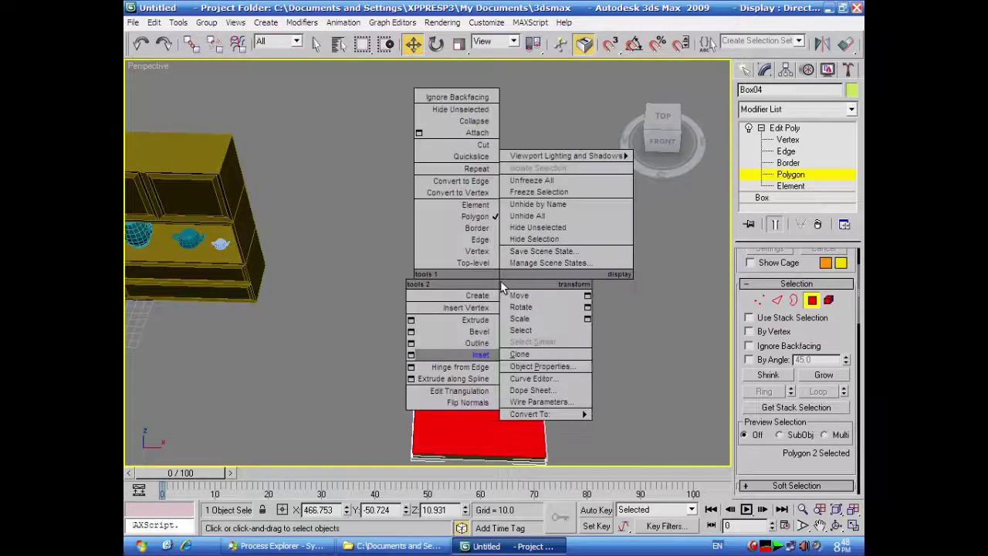
click(410, 354)
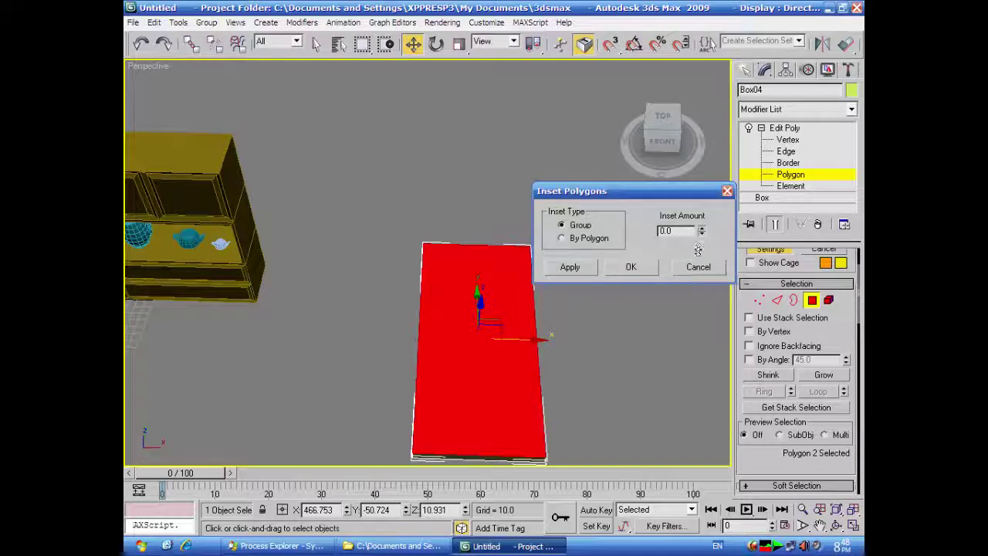
drag(701, 229, 687, 29)
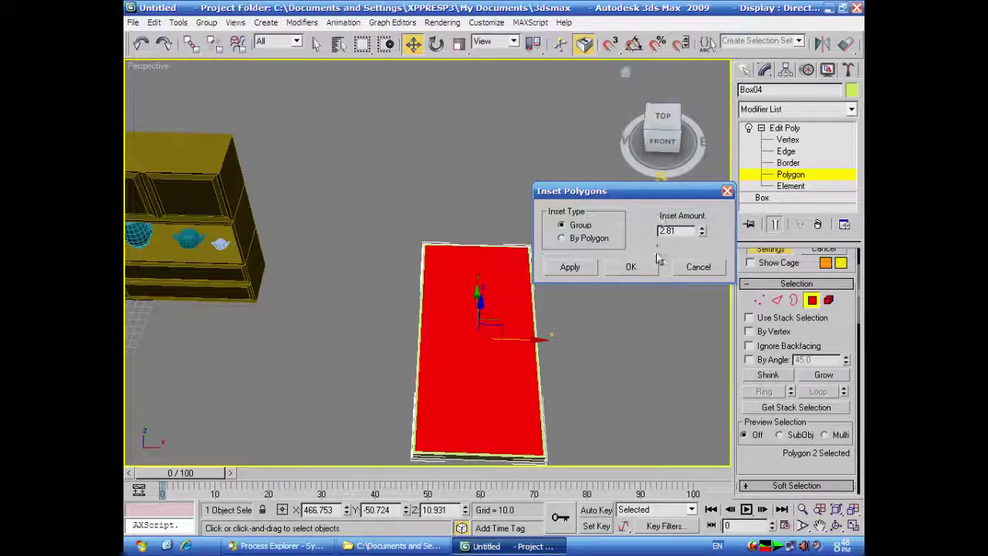
click(569, 268)
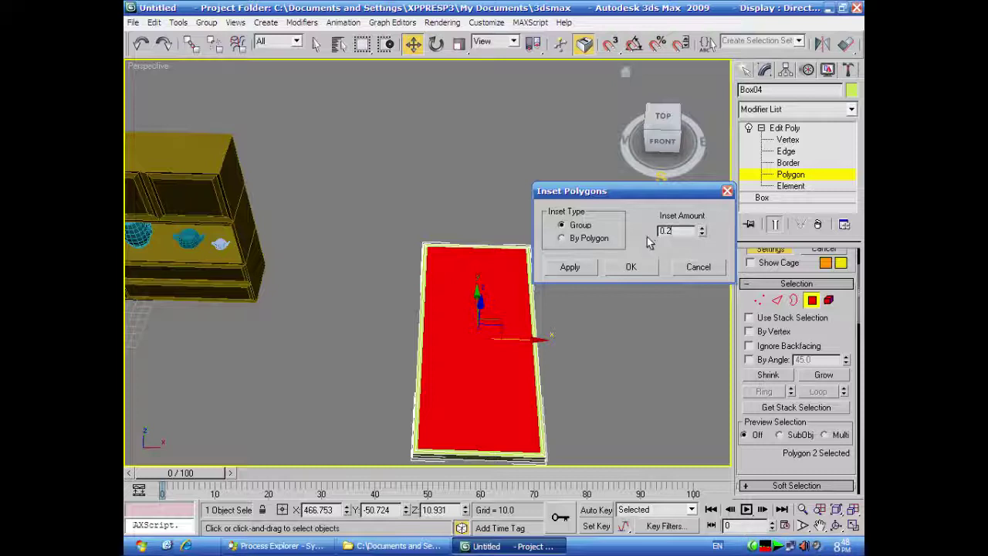
click(634, 267)
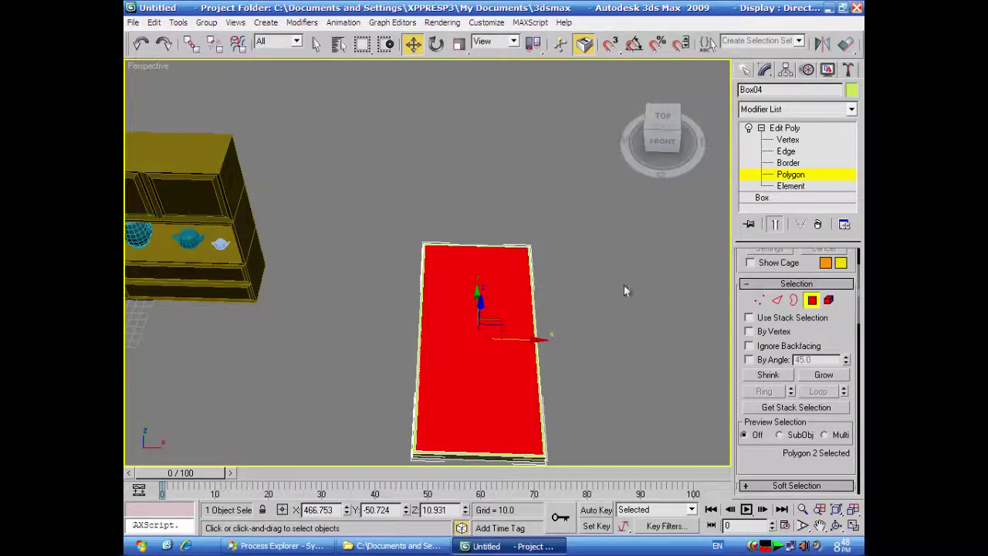
click(577, 301)
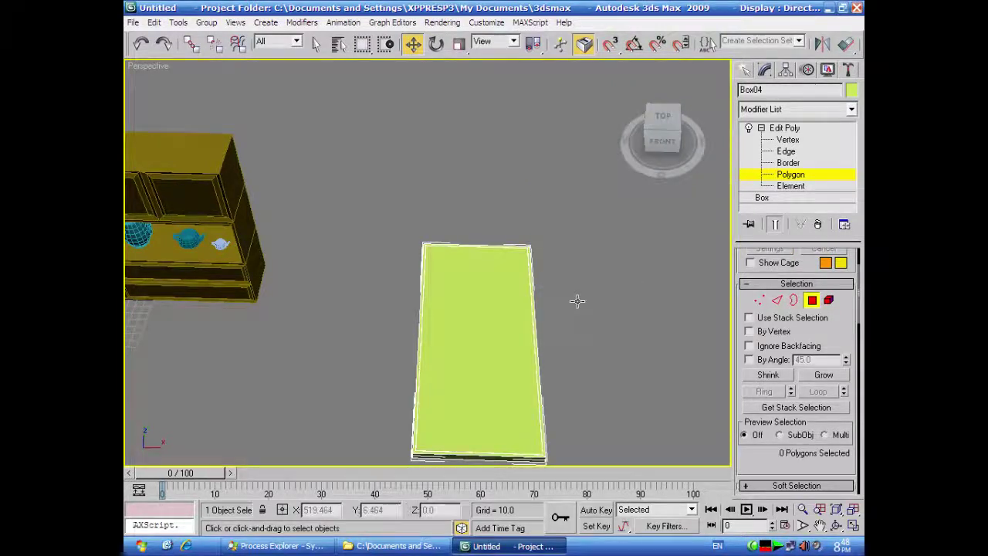
- Select the inset top polygon and lower it in the Front view to about Z 1.46, hollowing the box into a shallow tray
click(498, 287)
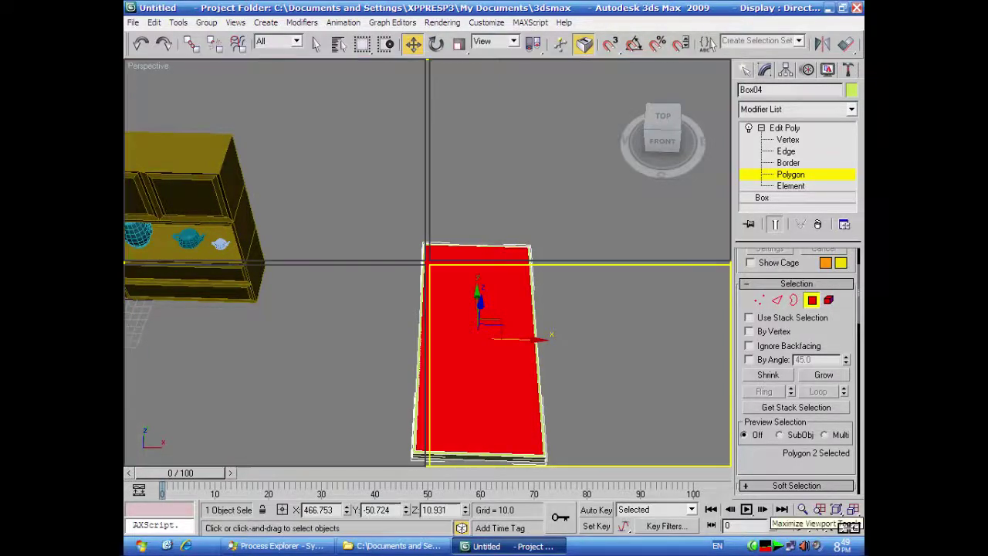
click(852, 526)
right_click(630, 195)
middle_drag(630, 194, 630, 167)
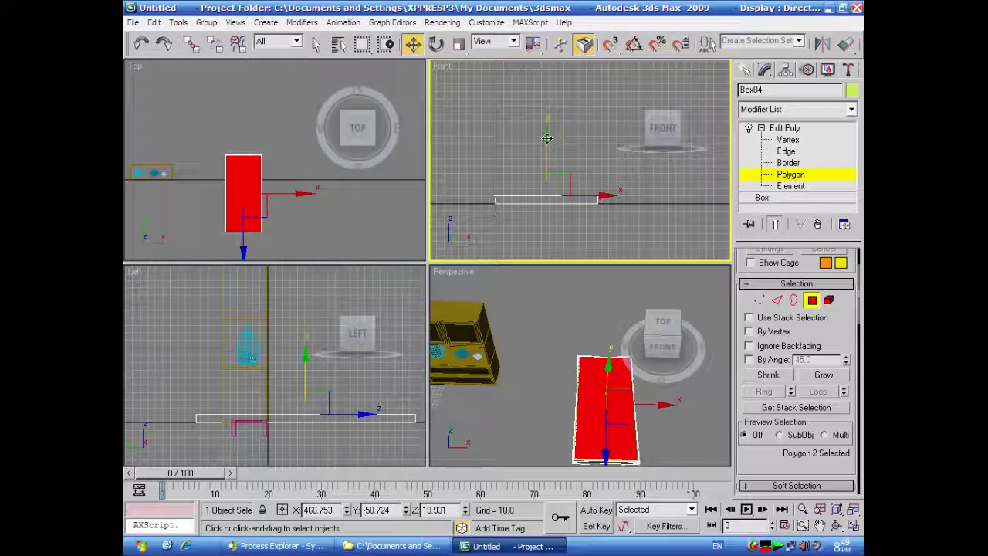
drag(546, 140, 545, 146)
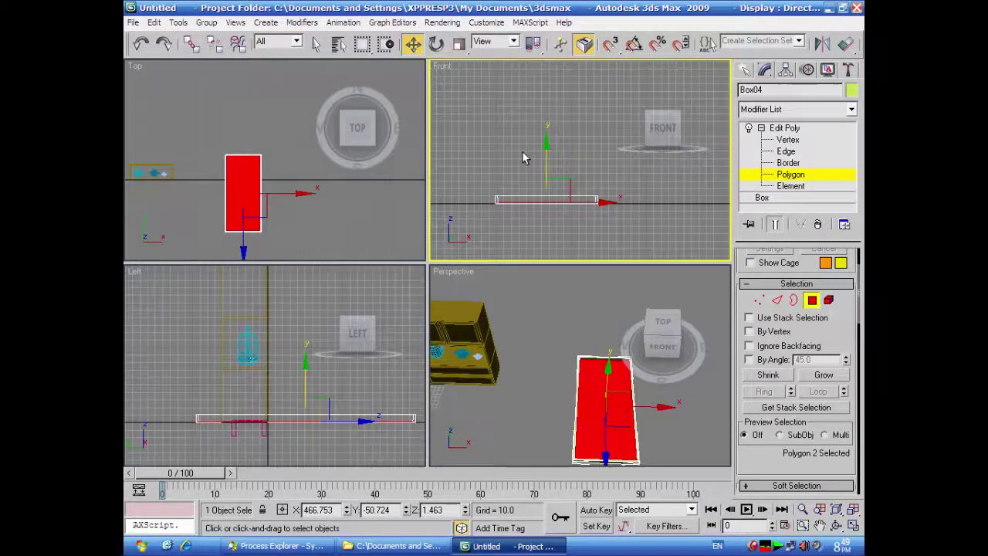
click(529, 159)
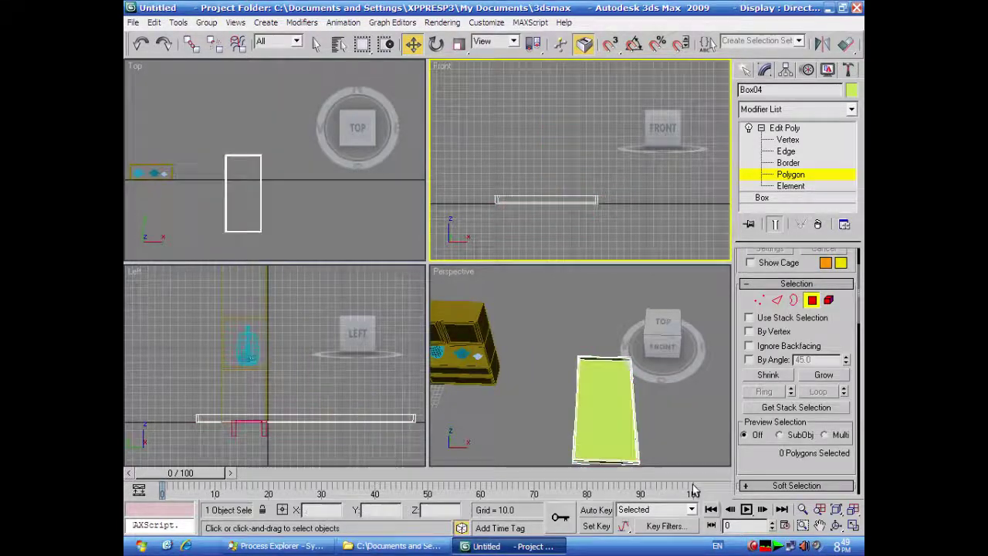
- Examine the hollowed box's rim and recess from above in the enlarged Perspective view
click(849, 526)
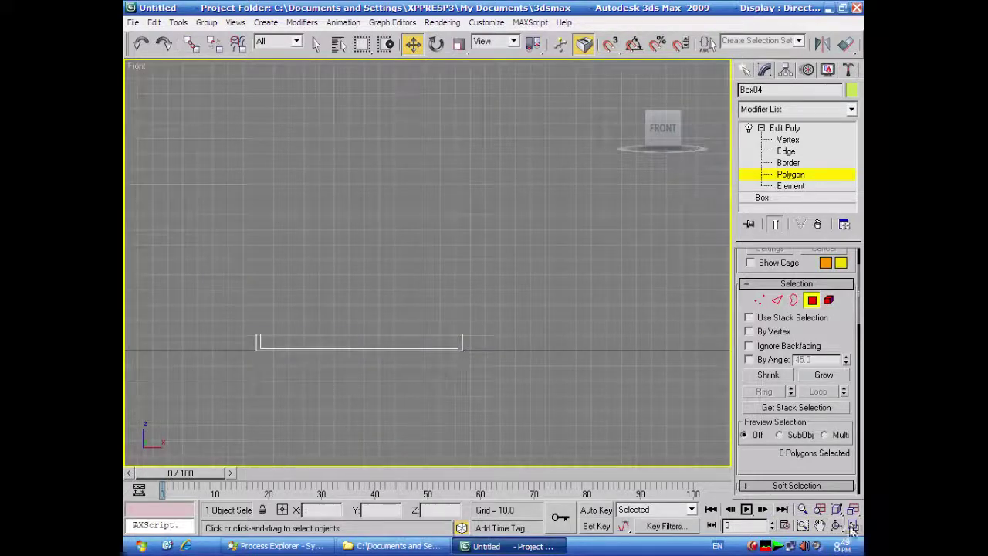
click(852, 525)
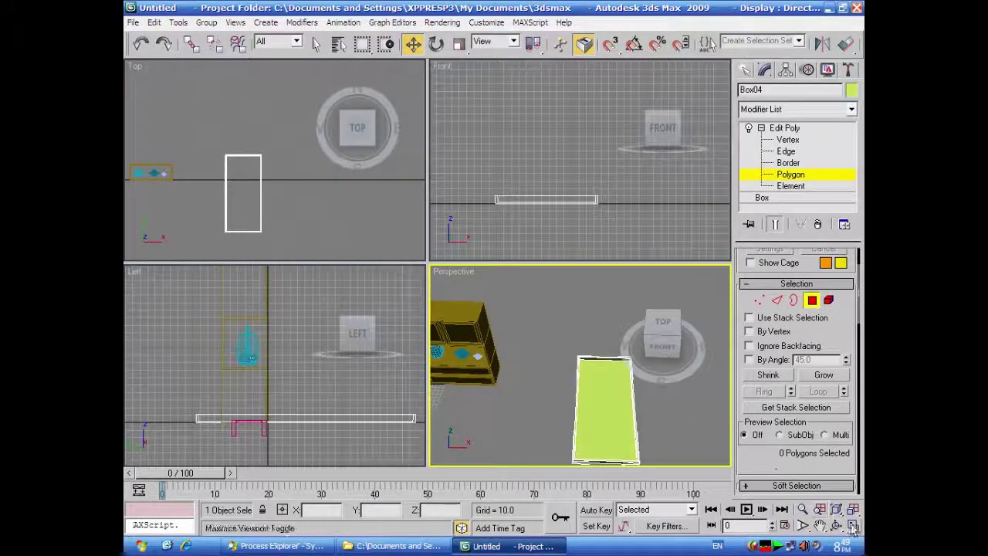
click(852, 526)
alt+middle_drag(626, 421, 320, 188)
scroll(580, 368, up, 4)
scroll(318, 194, down, 3)
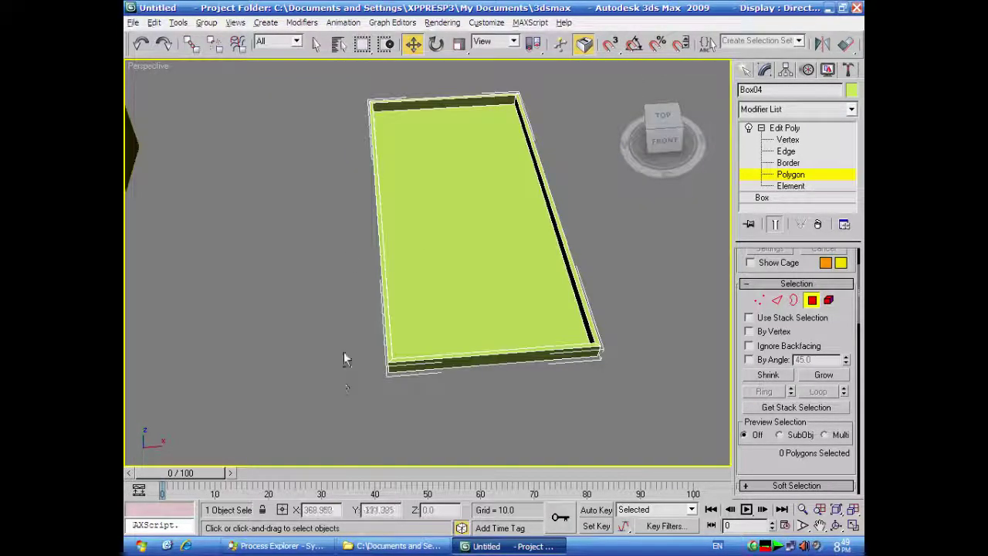
- Select the tray's front end polygon and extrude it outward by 5 as a group, adding a strip across that end
mouse_move(343, 326)
alt+middle_down()
mouse_move(336, 336)
mouse_move(334, 311)
alt+middle_up()
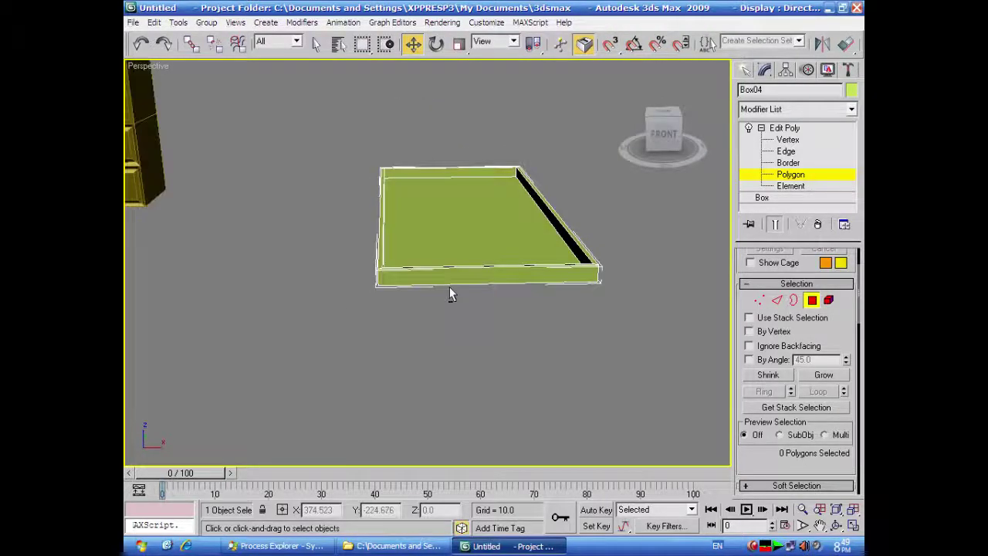
click(553, 275)
alt+middle_drag(616, 356, 524, 347)
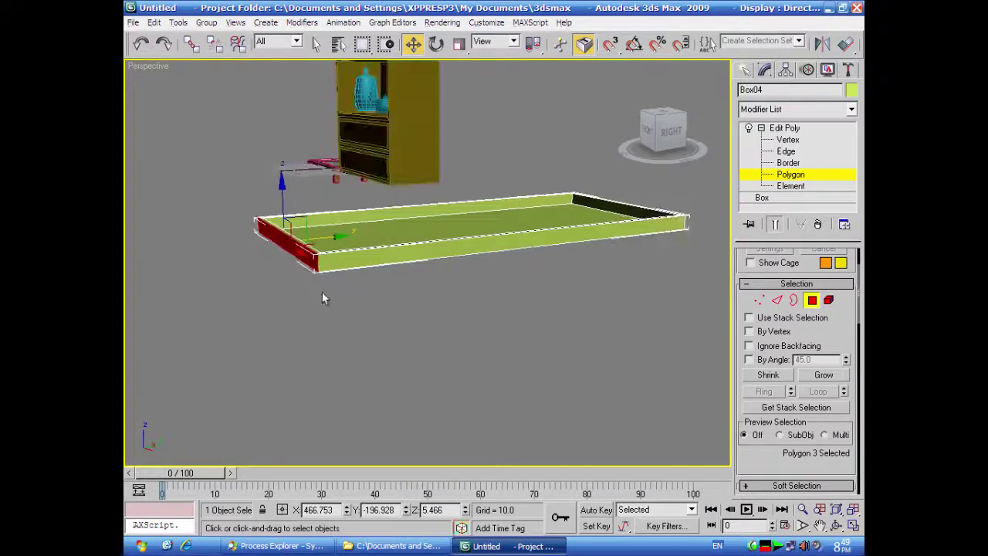
right_click(277, 237)
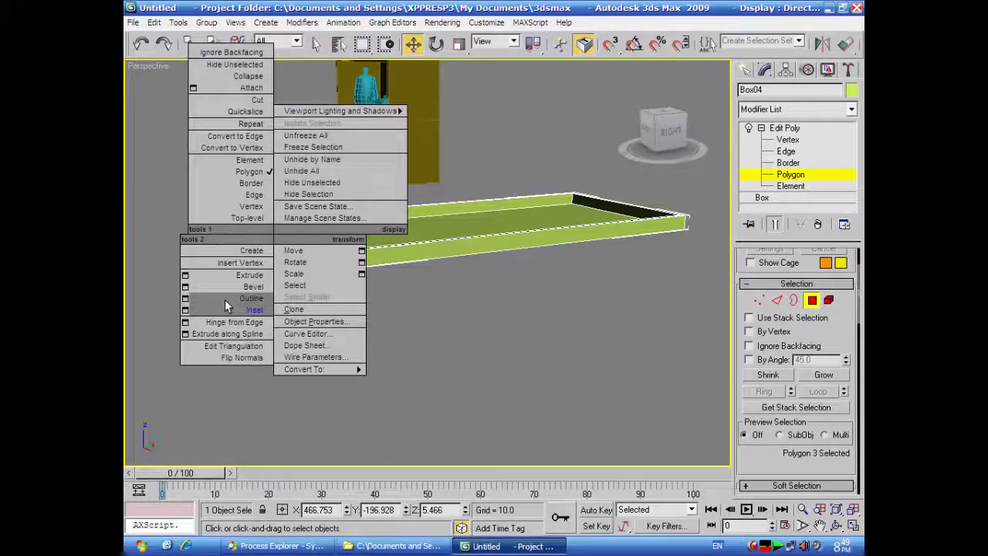
click(185, 274)
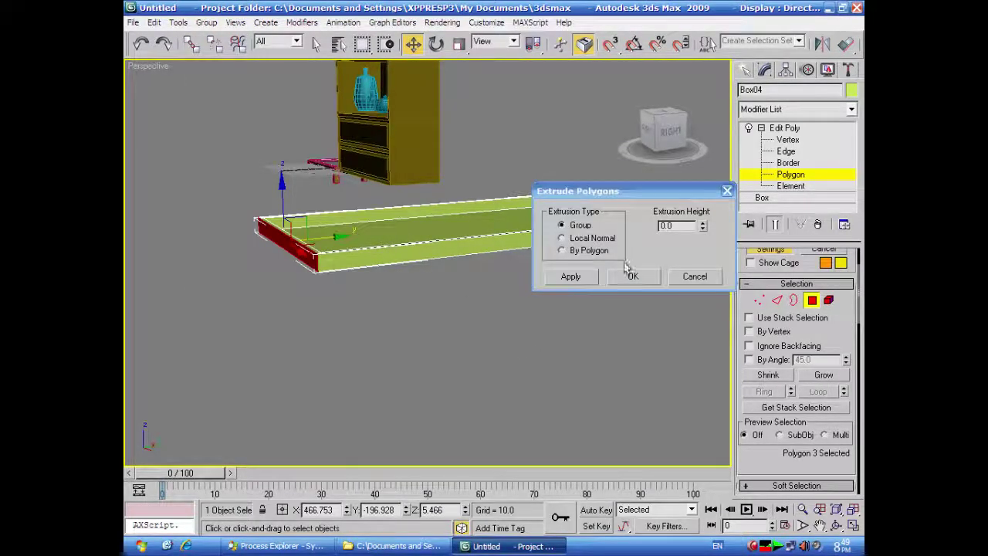
drag(702, 225, 695, 168)
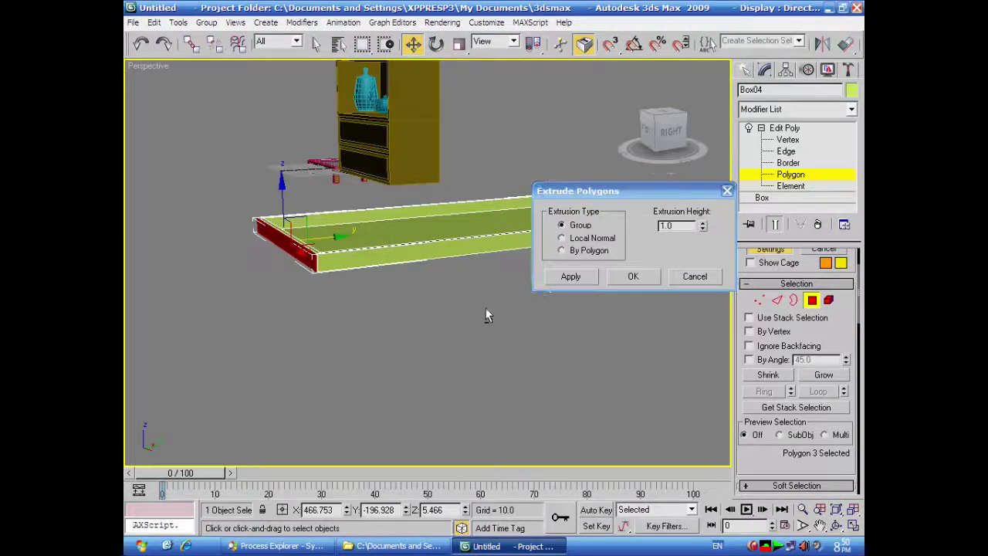
alt+middle_drag(485, 307, 456, 354)
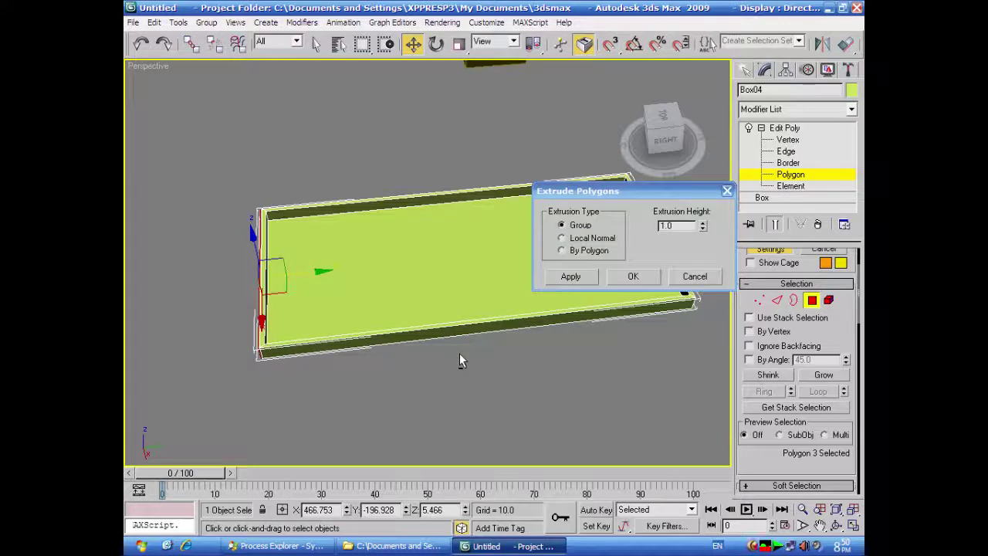
scroll(459, 353, up, 3)
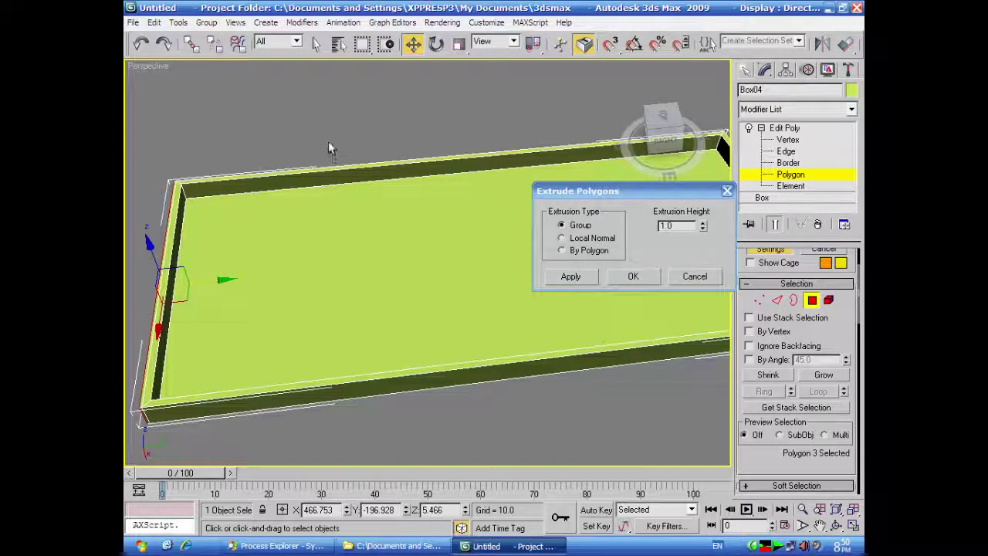
alt+middle_drag(328, 143, 386, 137)
drag(703, 227, 702, 16)
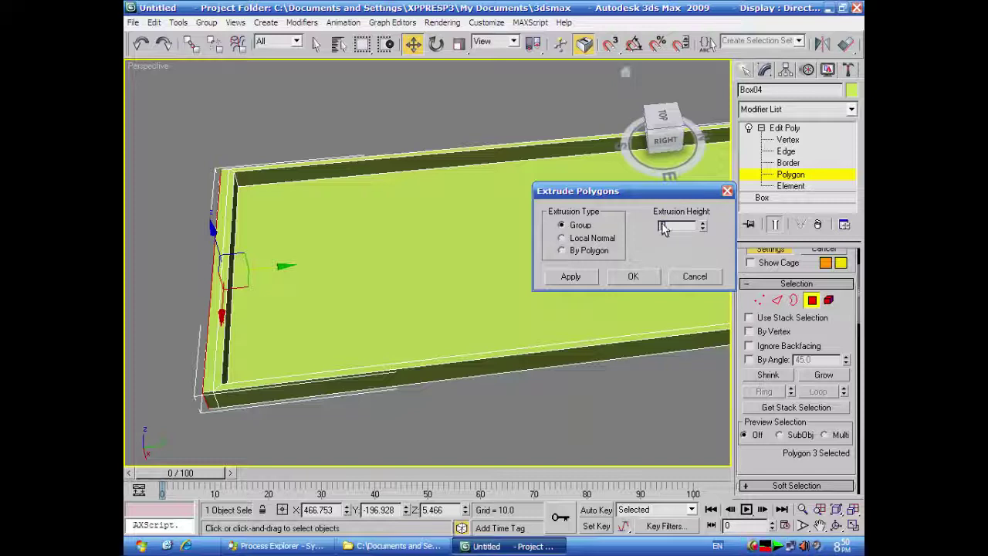
click(636, 276)
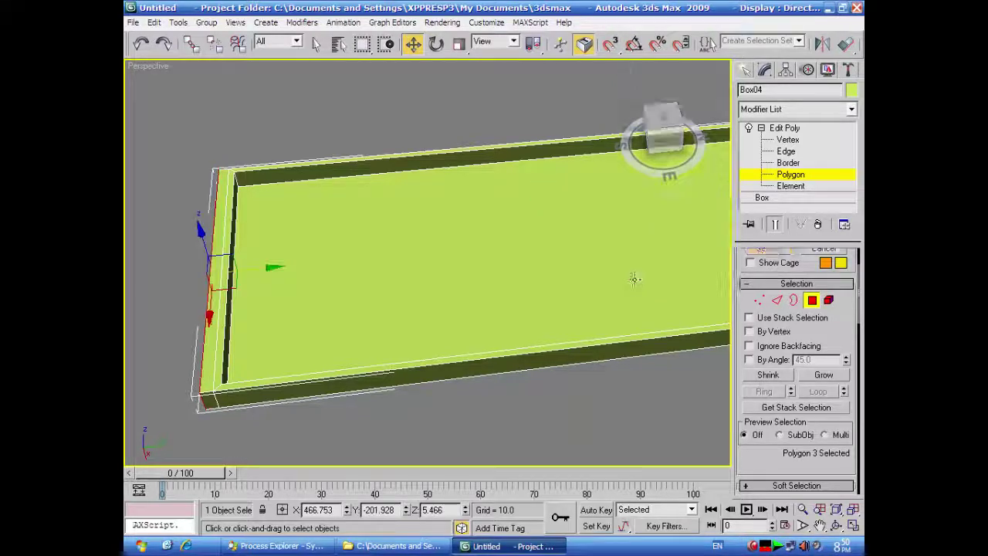
- Select the narrow side faces at both ends of the new front strip and extrude them outward by 5
click(394, 431)
alt+middle_drag(394, 419, 483, 430)
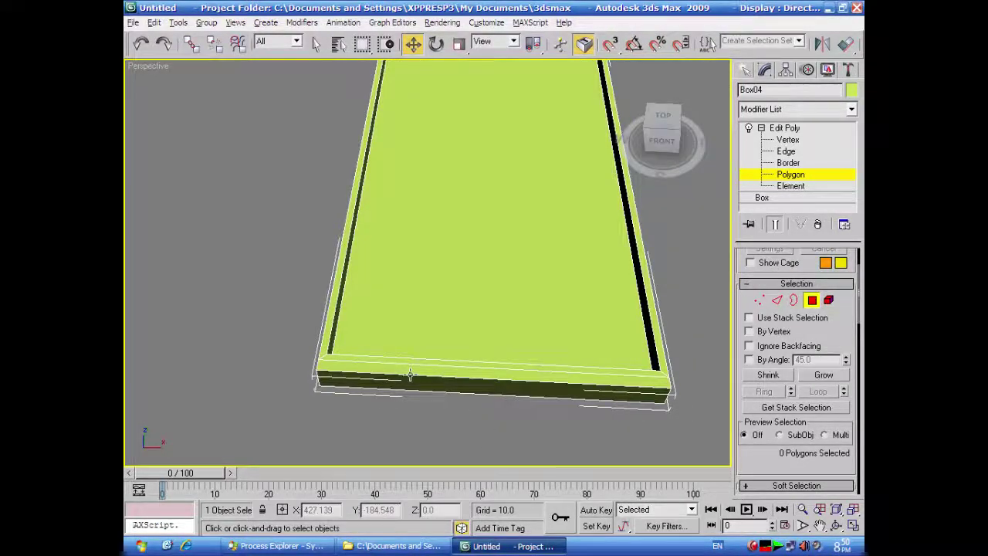
mouse_move(443, 401)
alt+middle_down()
mouse_move(430, 375)
mouse_move(452, 397)
alt+middle_up()
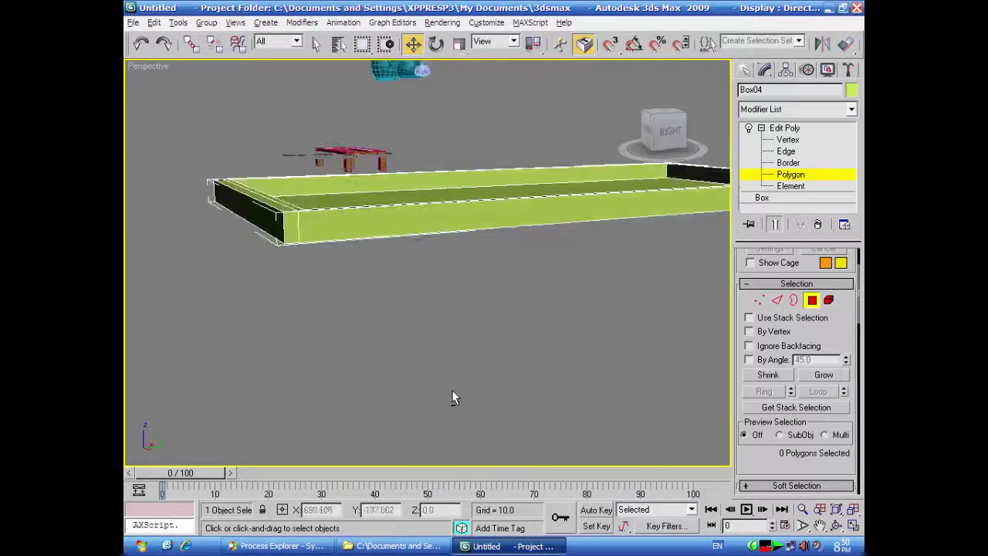
click(291, 225)
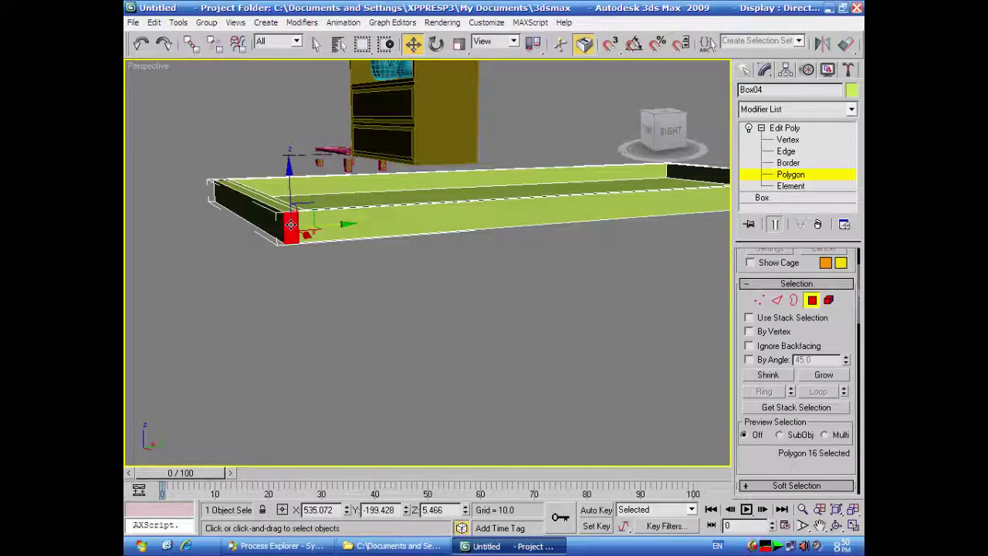
alt+middle_drag(248, 322, 419, 337)
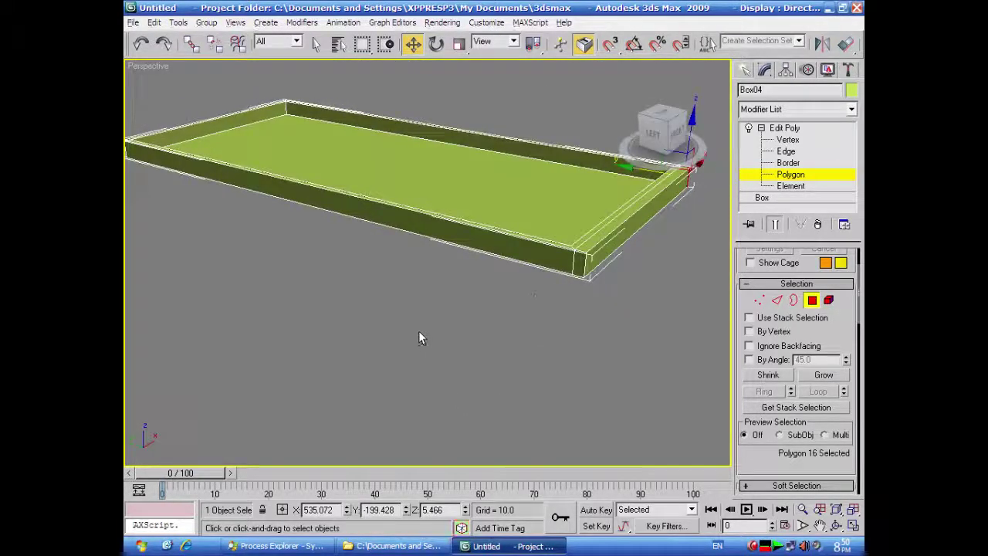
ctrl+click(580, 263)
alt+middle_drag(614, 337, 450, 331)
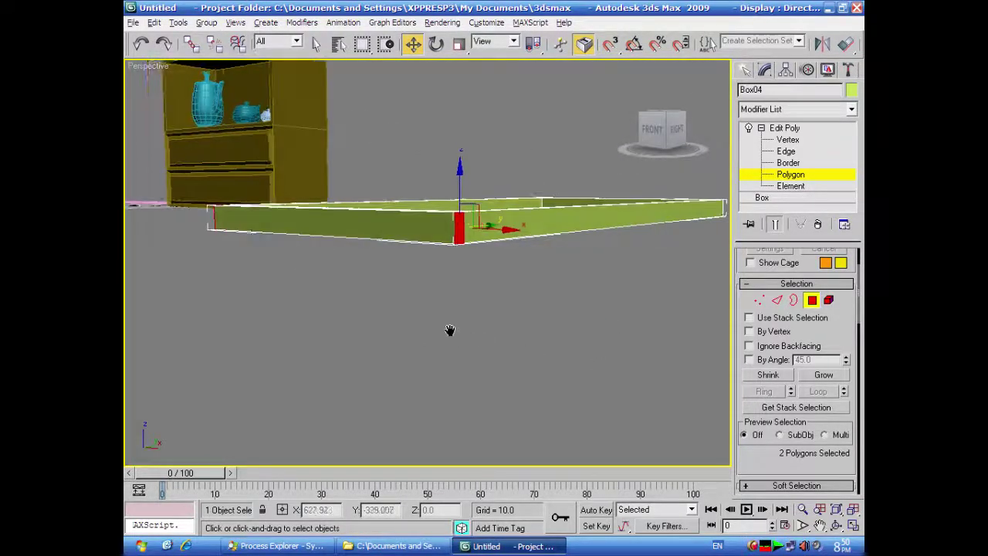
right_click(458, 235)
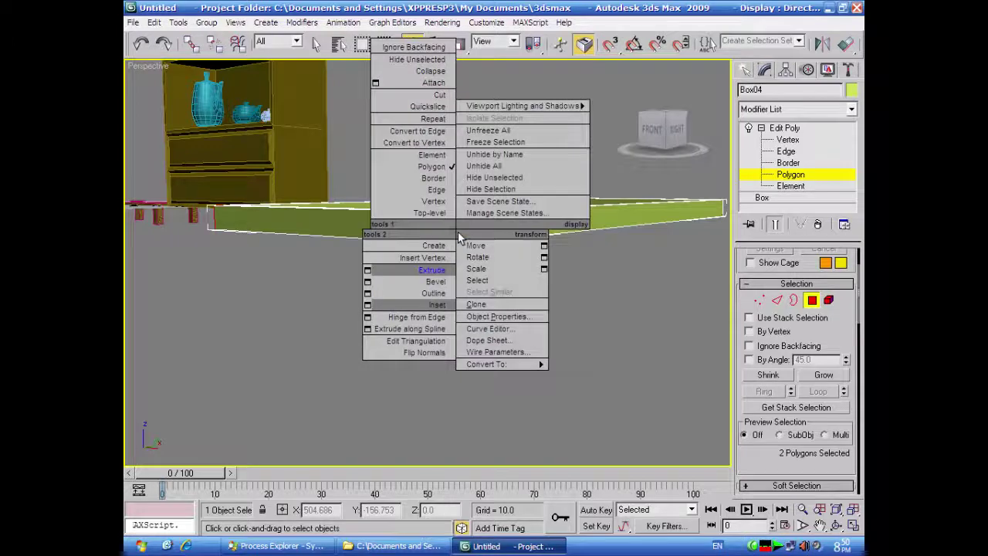
click(367, 270)
alt+middle_drag(367, 270, 274, 280)
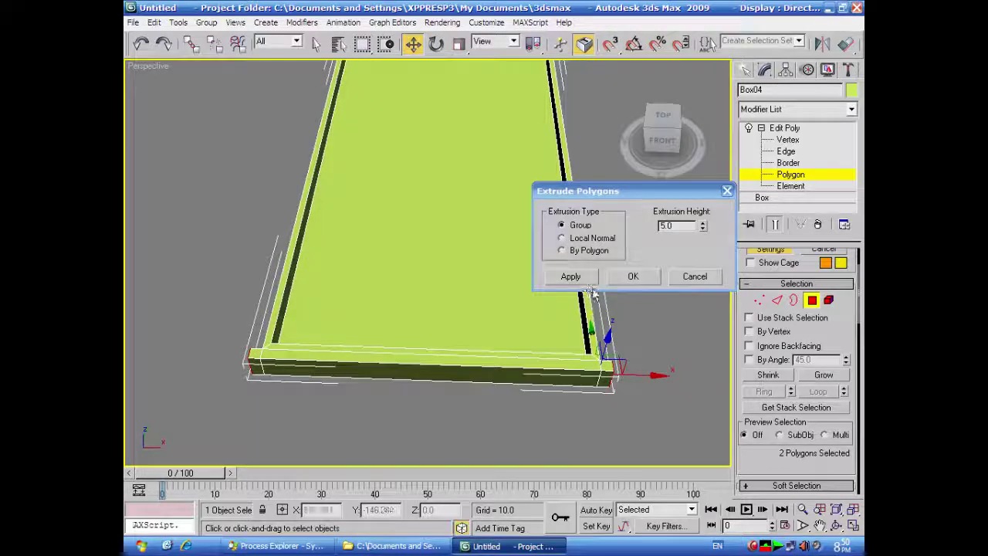
click(631, 279)
- Select the three top polygons along the widened front strip and extrude them upward by 25 to form a raised end panel
alt+middle_drag(629, 277, 650, 342)
click(610, 297)
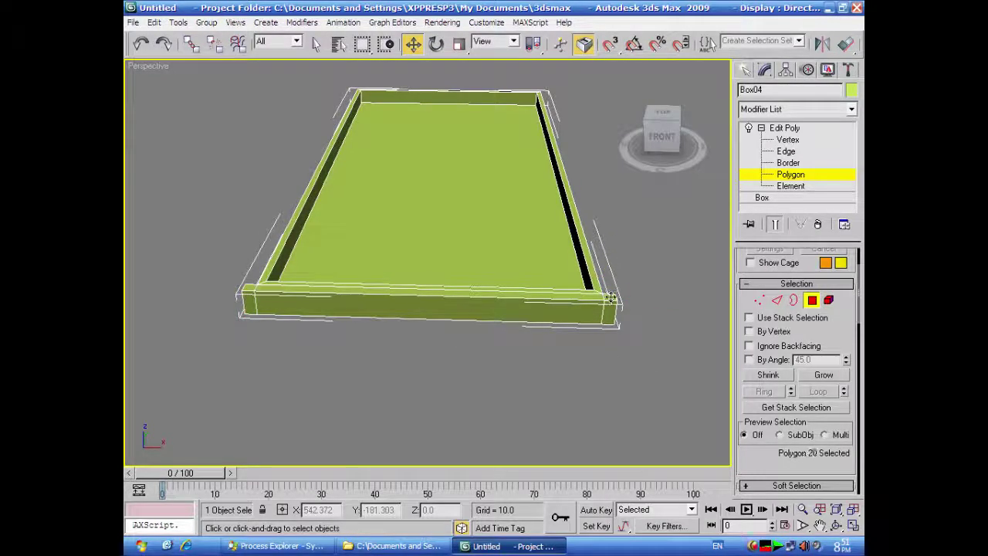
ctrl+click(573, 297)
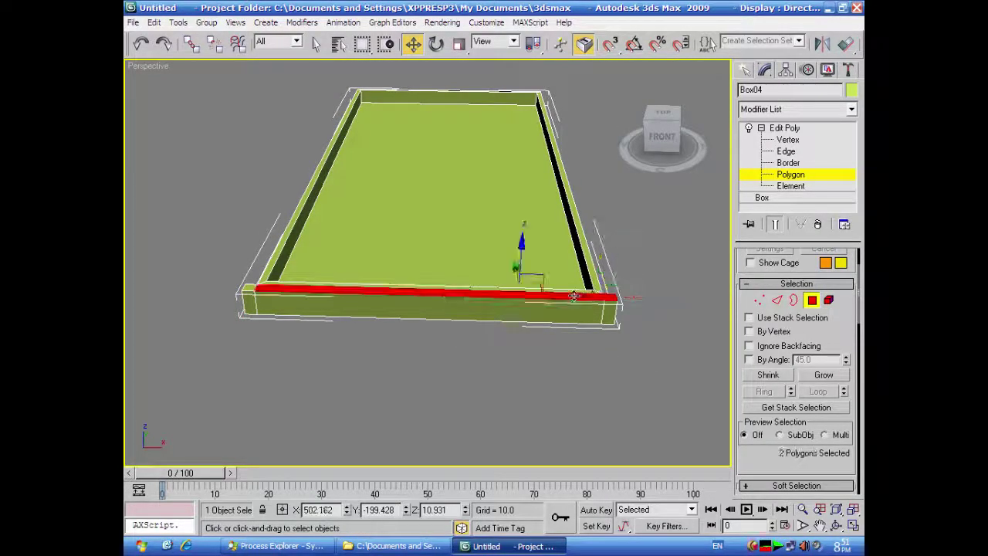
ctrl+click(249, 288)
right_click(293, 287)
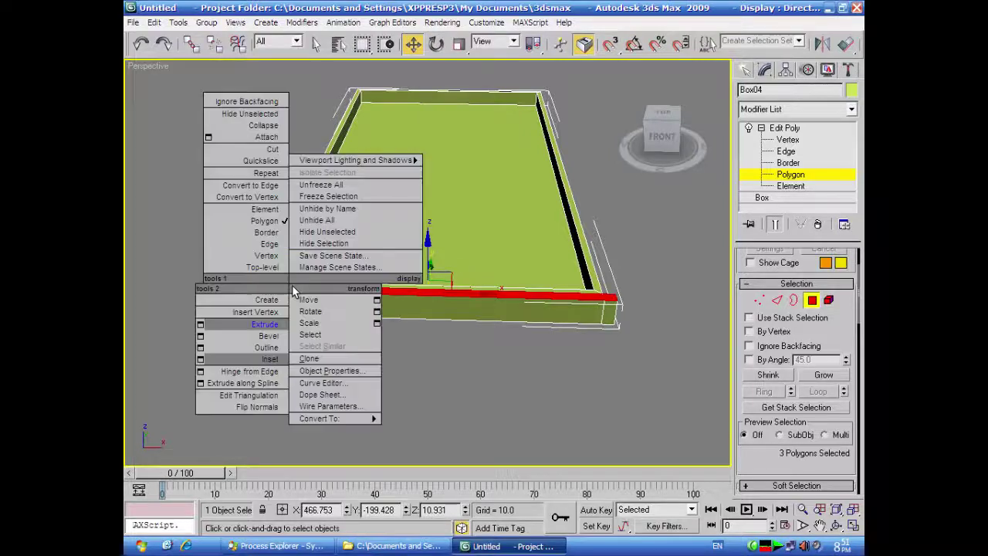
click(201, 325)
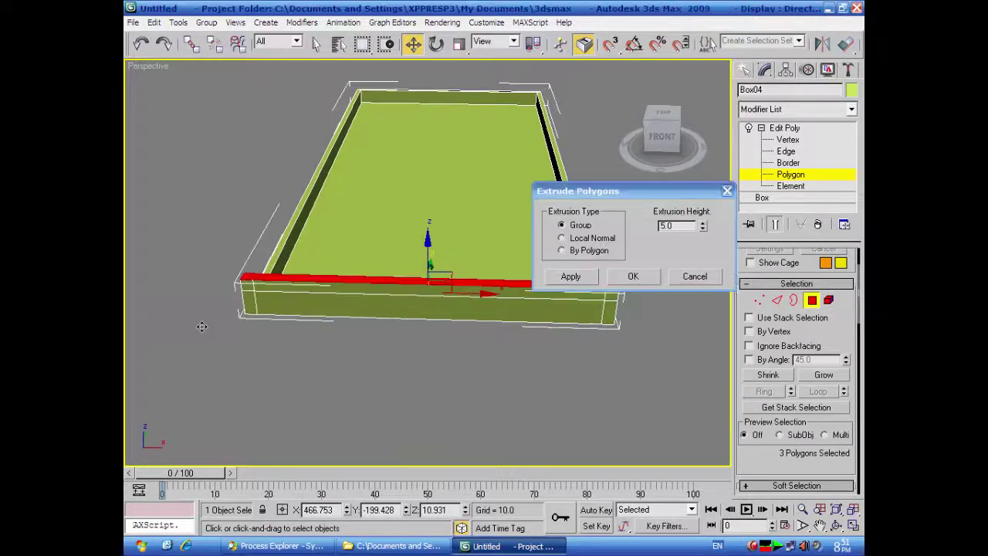
drag(704, 228, 679, 494)
scroll(664, 395, down, 3)
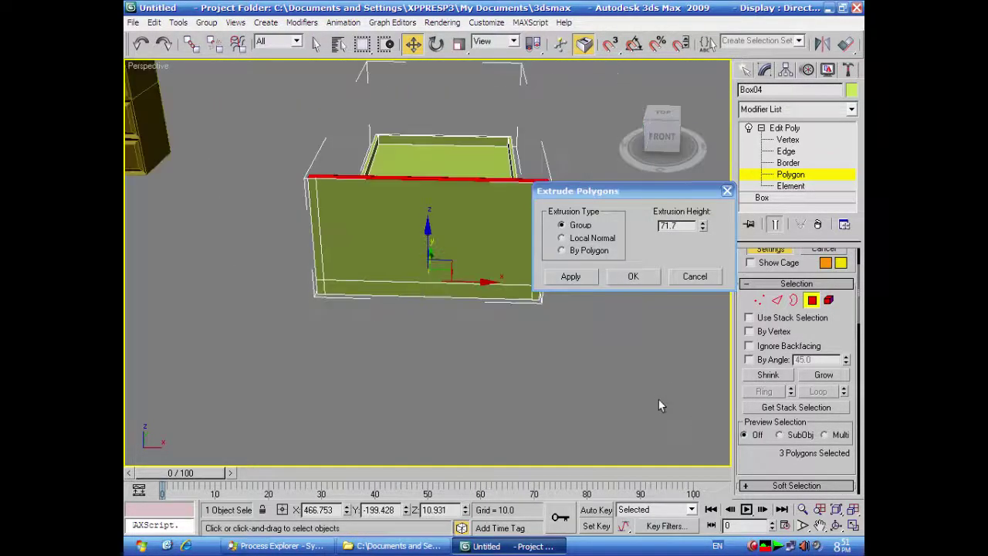
alt+middle_drag(659, 402, 525, 385)
mouse_move(700, 254)
mouse_down()
mouse_move(694, 272)
mouse_move(687, 263)
mouse_up()
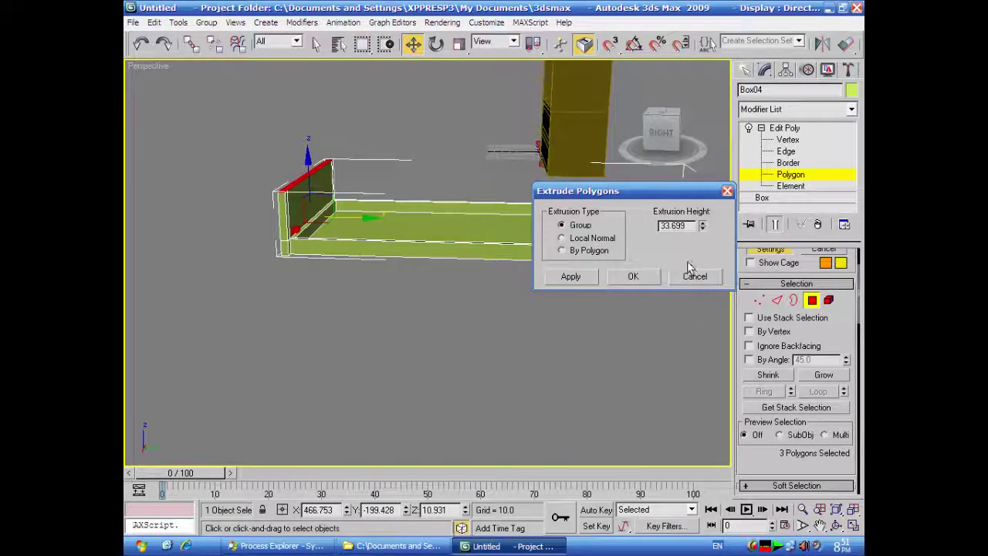
scroll(379, 399, down, 3)
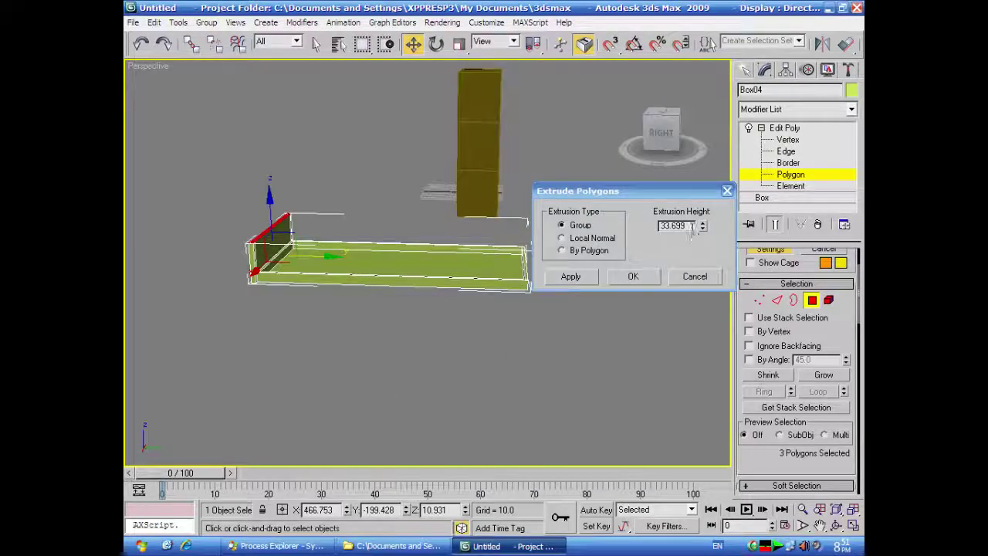
drag(691, 228, 645, 229)
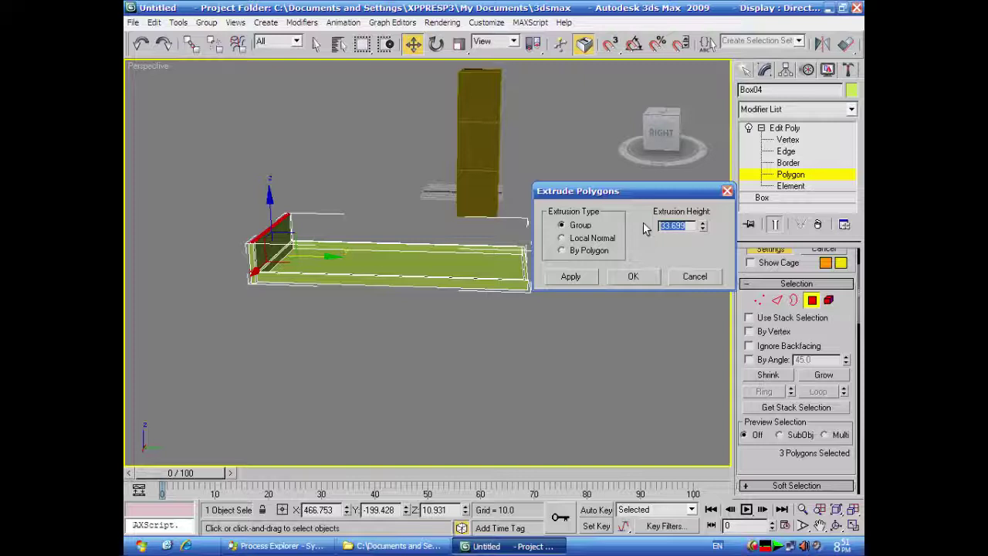
drag(701, 226, 700, 235)
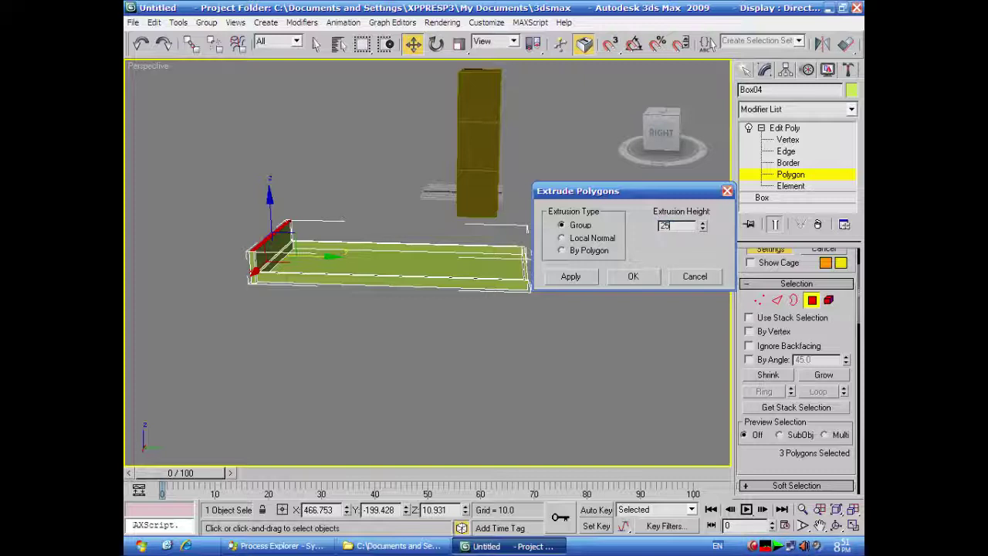
click(624, 277)
- Select the three underside polygons of the raised end panel and extrude them downward by 10
alt+middle_drag(301, 387, 532, 462)
middle_drag(516, 232, 462, 160)
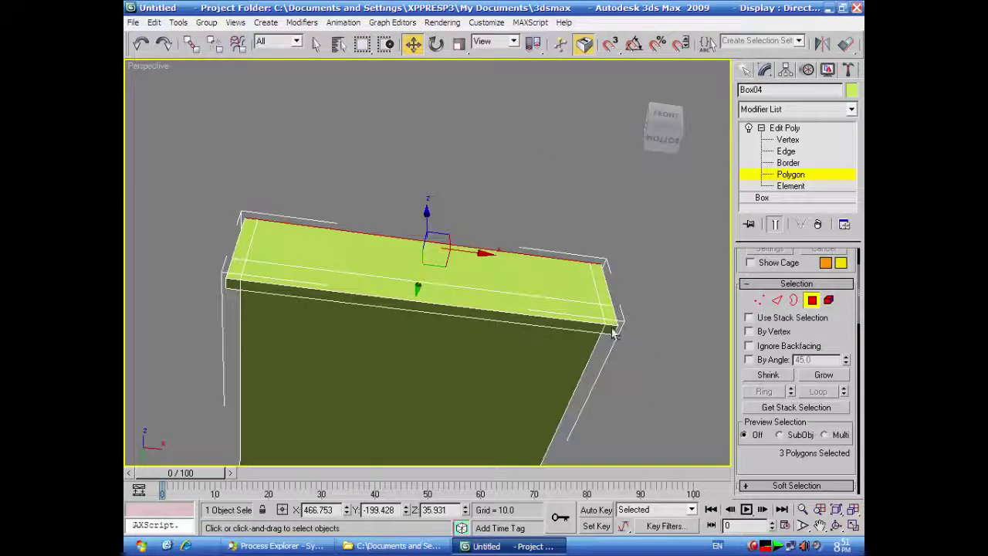
click(610, 329)
ctrl+click(551, 323)
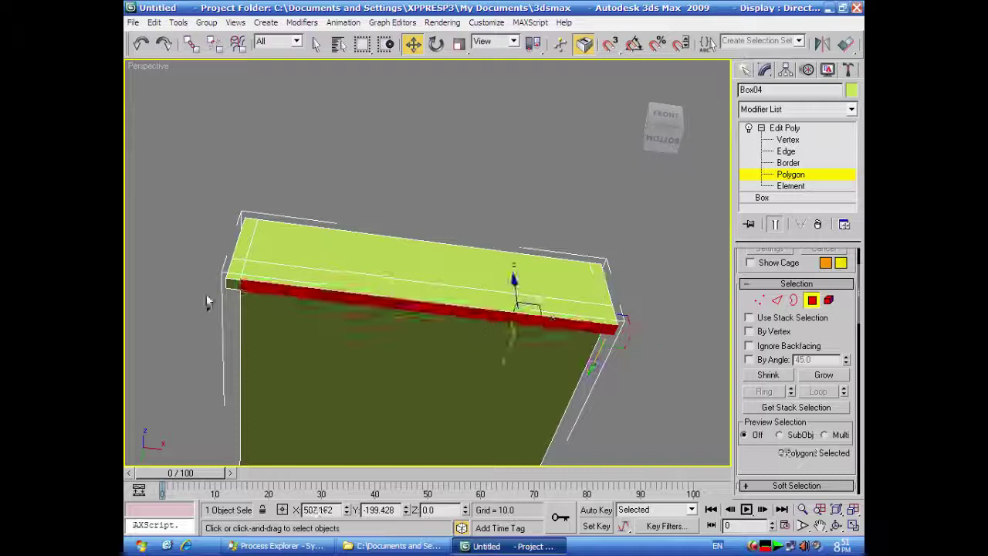
ctrl+click(228, 282)
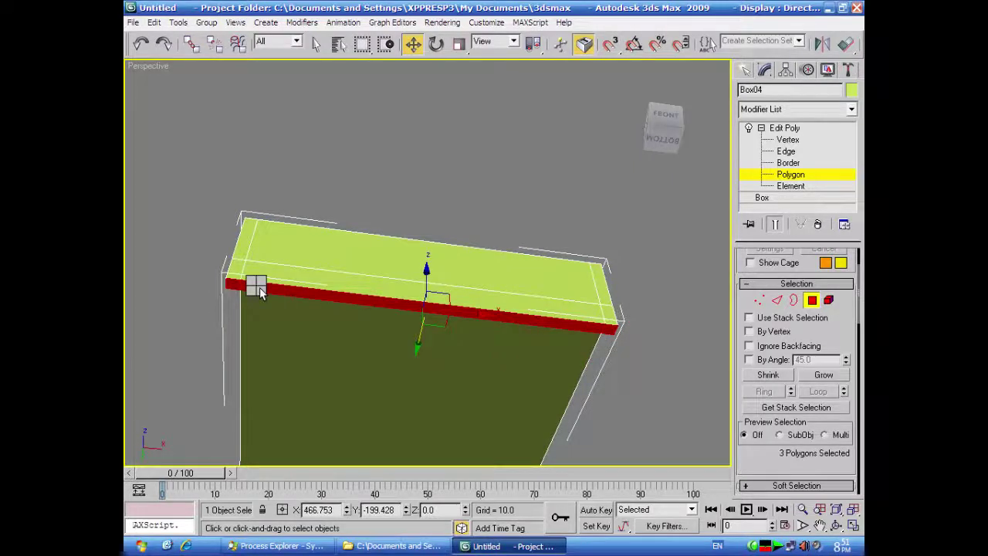
right_click(255, 284)
click(167, 327)
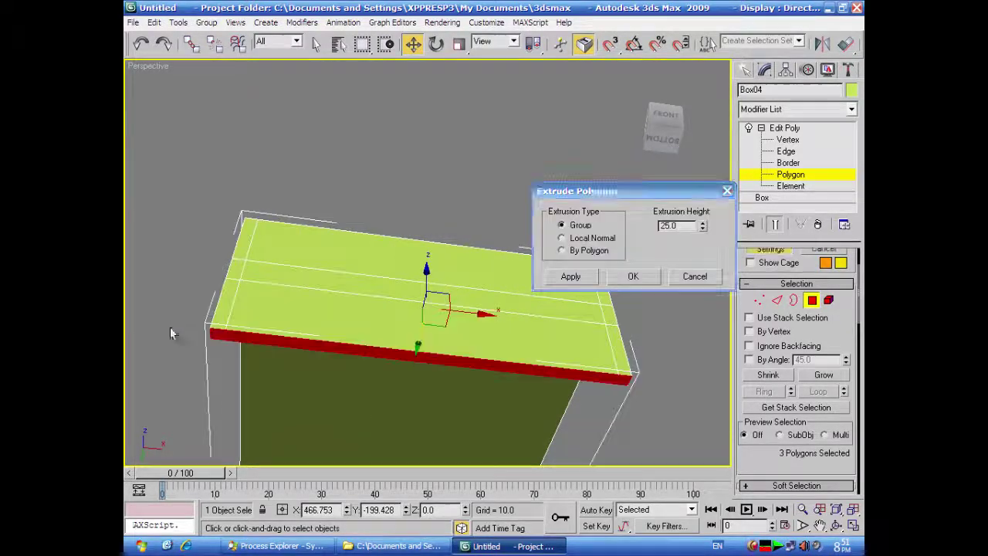
scroll(475, 198, down, 4)
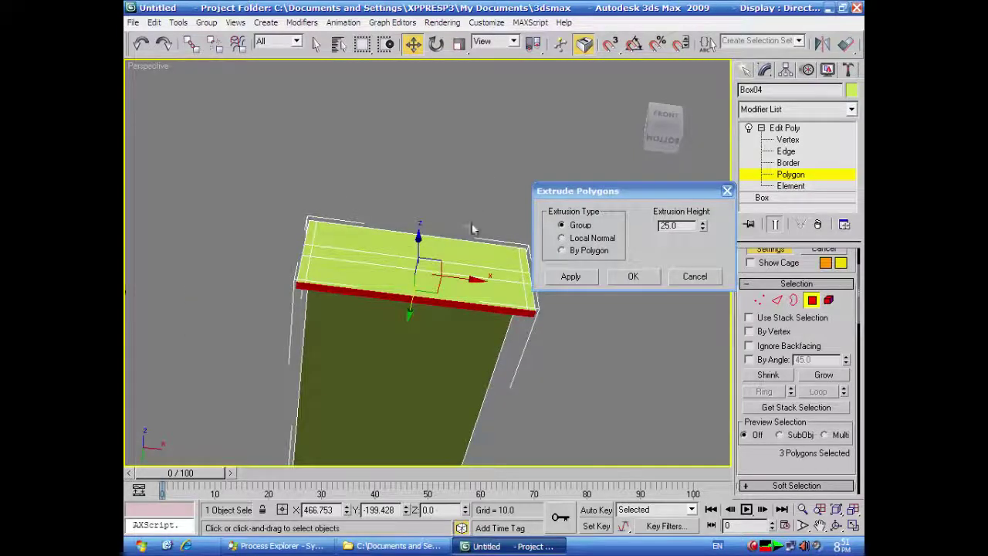
alt+middle_drag(597, 391, 461, 462)
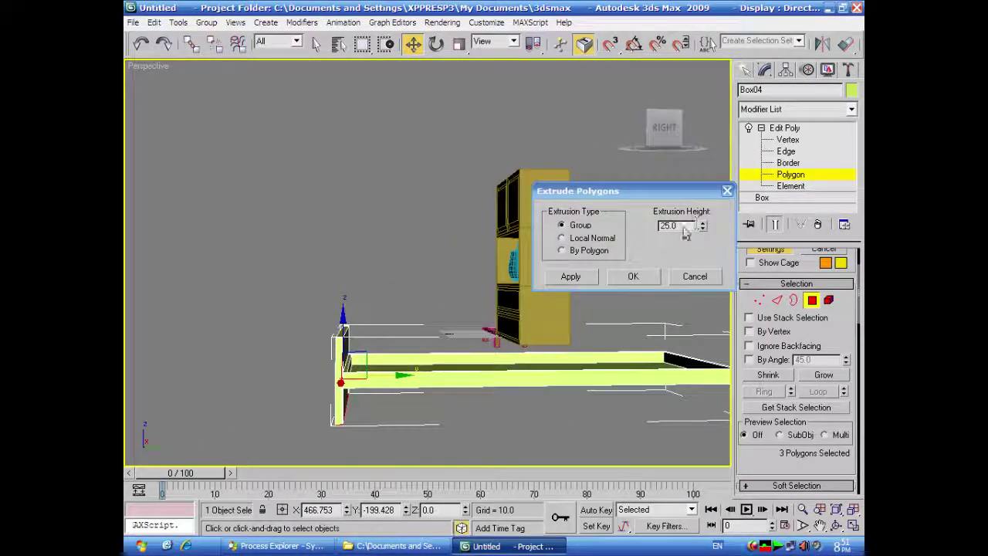
drag(701, 228, 693, 268)
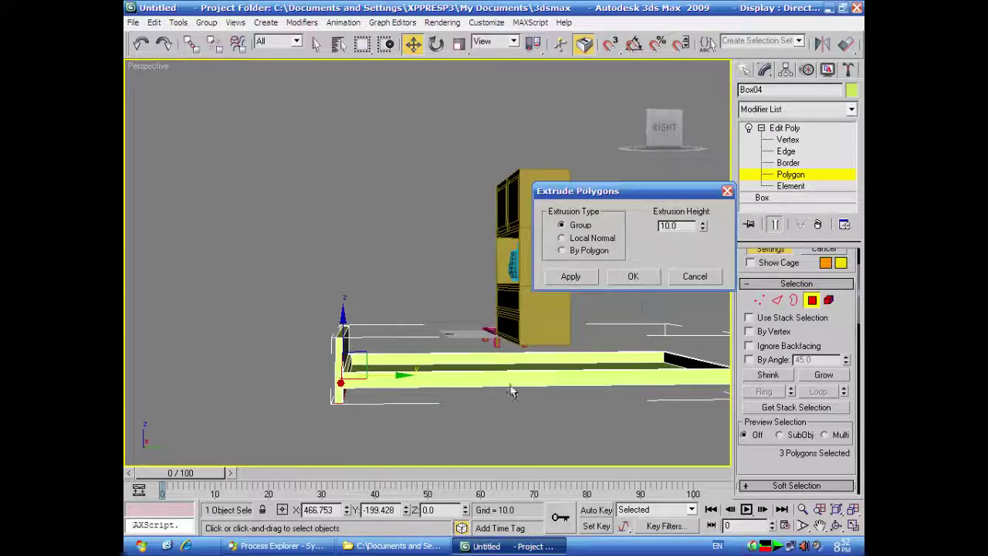
alt+middle_drag(388, 428, 425, 441)
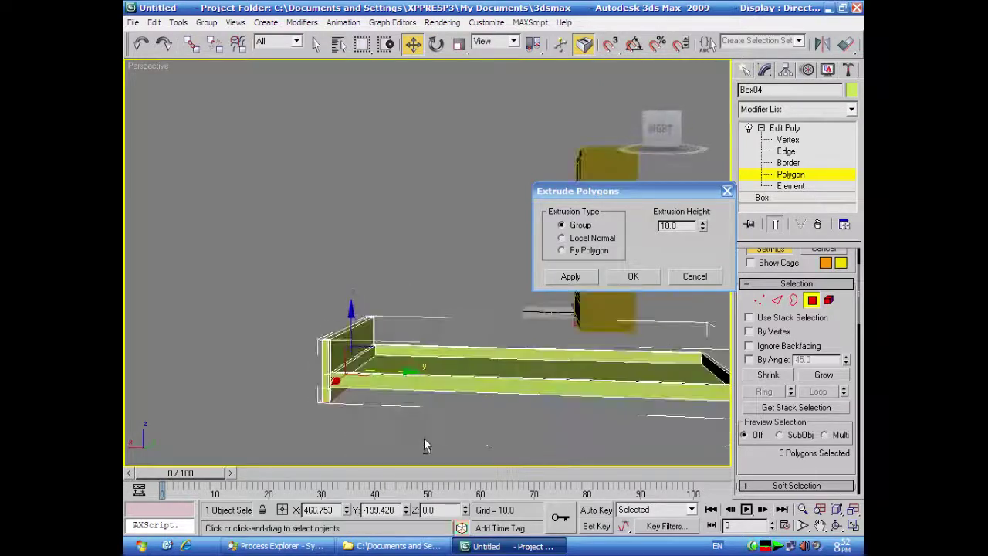
click(649, 275)
middle_drag(644, 278, 335, 254)
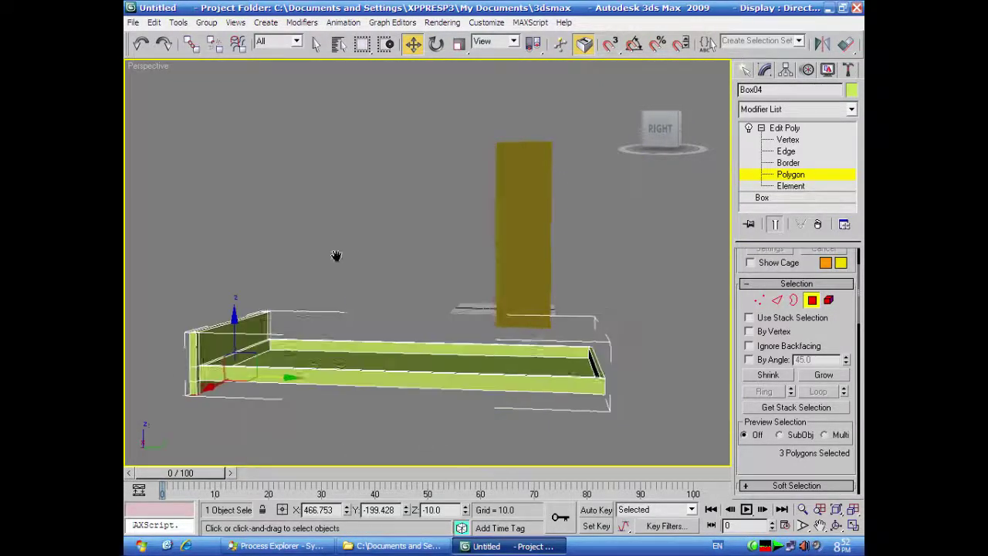
alt+middle_drag(605, 415, 505, 455)
alt+middle_drag(569, 335, 550, 264)
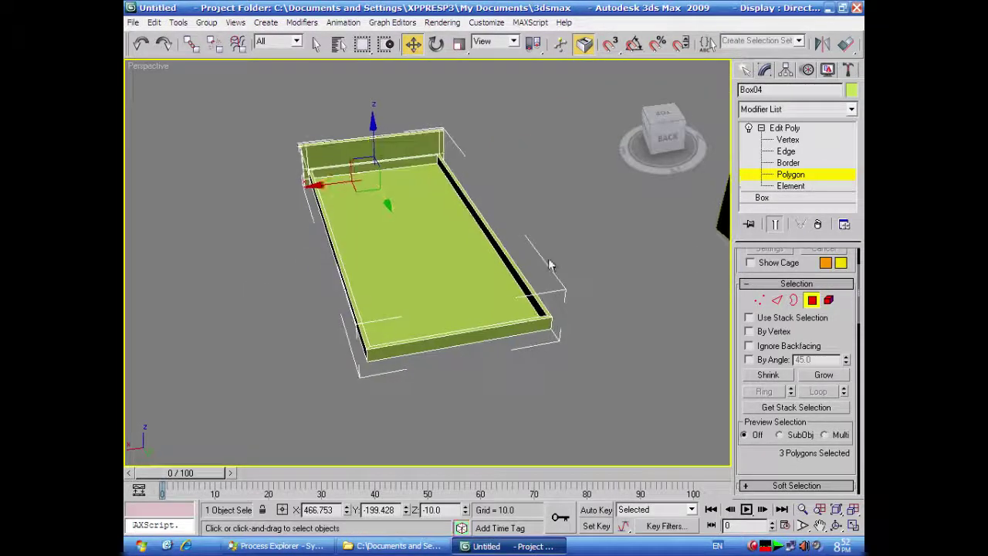
- Select the end polygon opposite the raised panel and extrude it outward by 5 as a group
alt+middle_drag(555, 352, 546, 334)
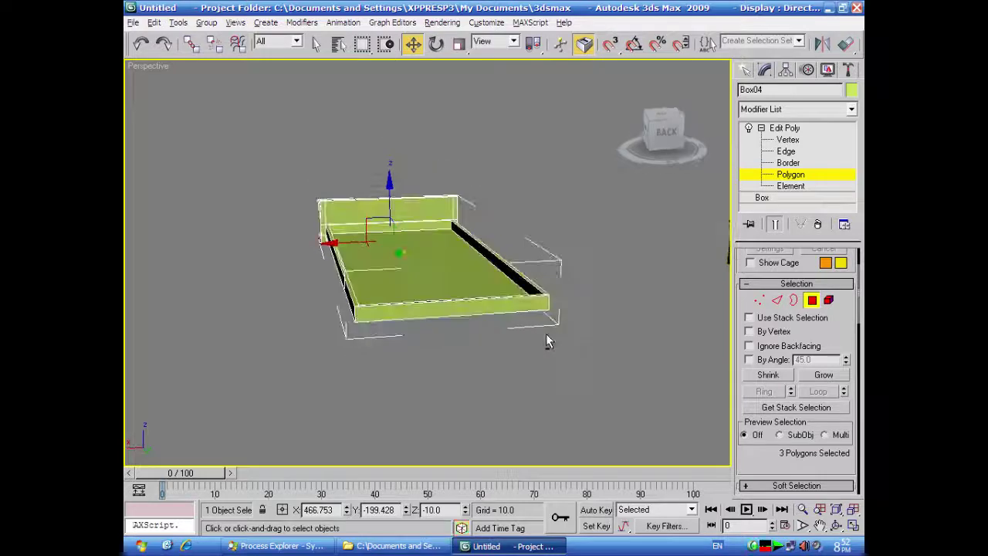
click(513, 303)
right_click(511, 301)
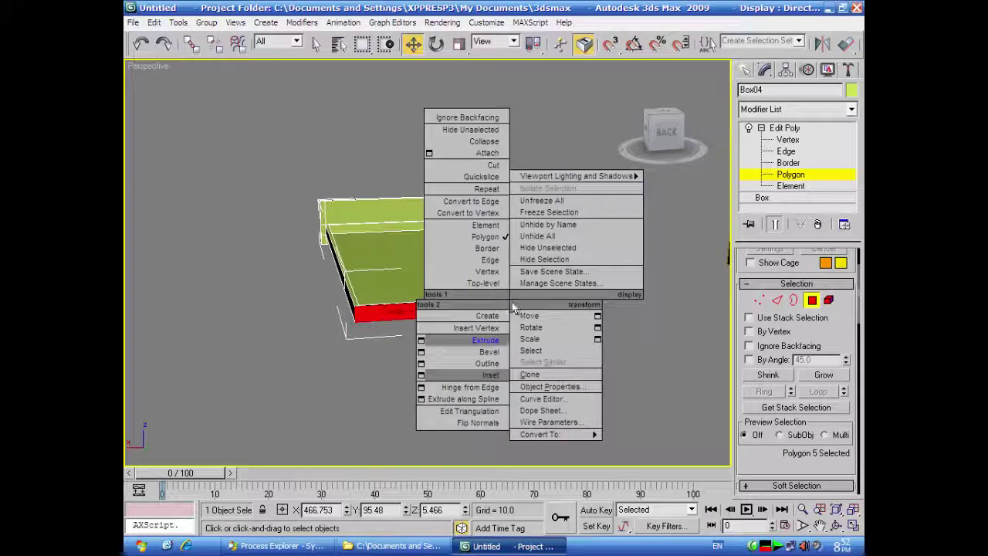
click(420, 340)
drag(677, 226, 640, 227)
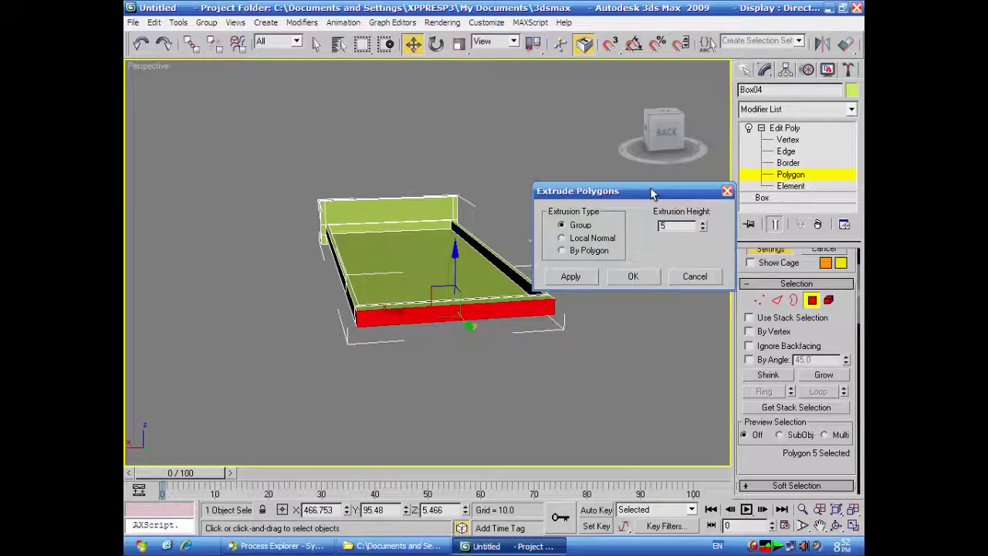
click(571, 276)
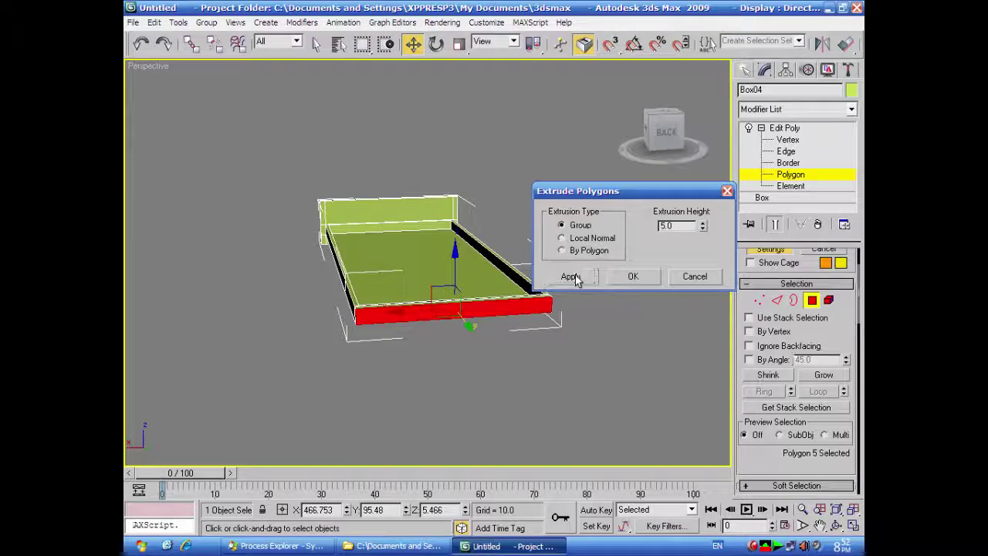
alt+middle_drag(582, 387, 502, 372)
click(503, 373)
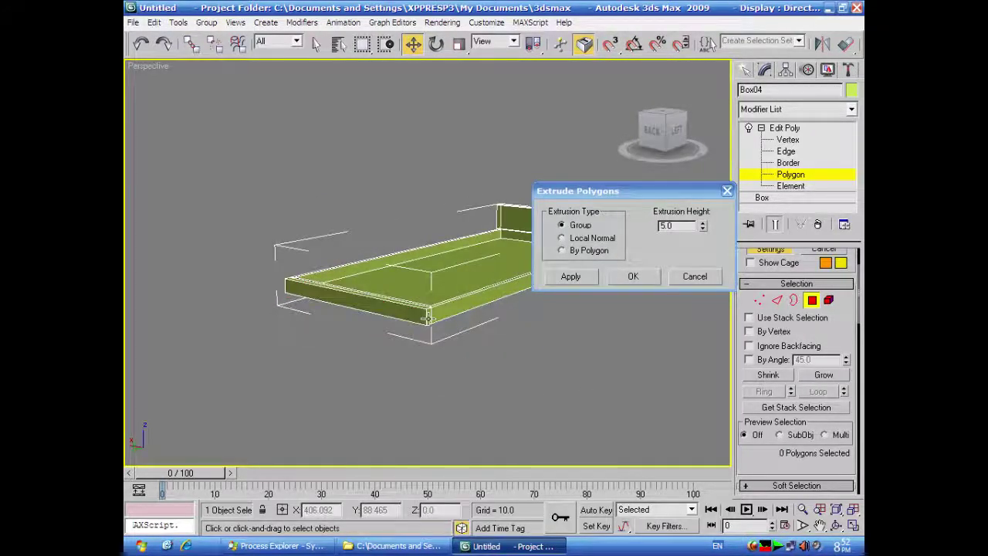
click(430, 317)
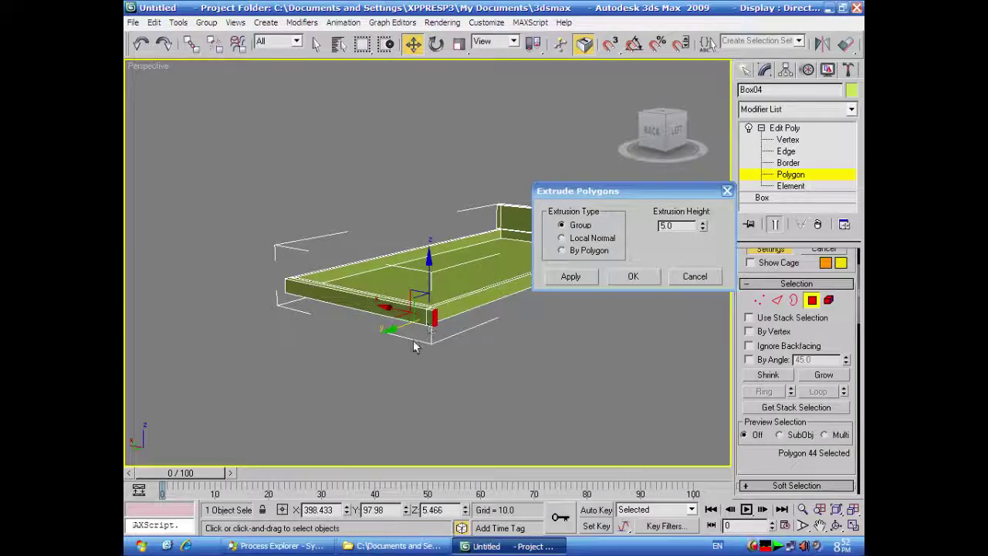
alt+middle_drag(376, 368, 459, 378)
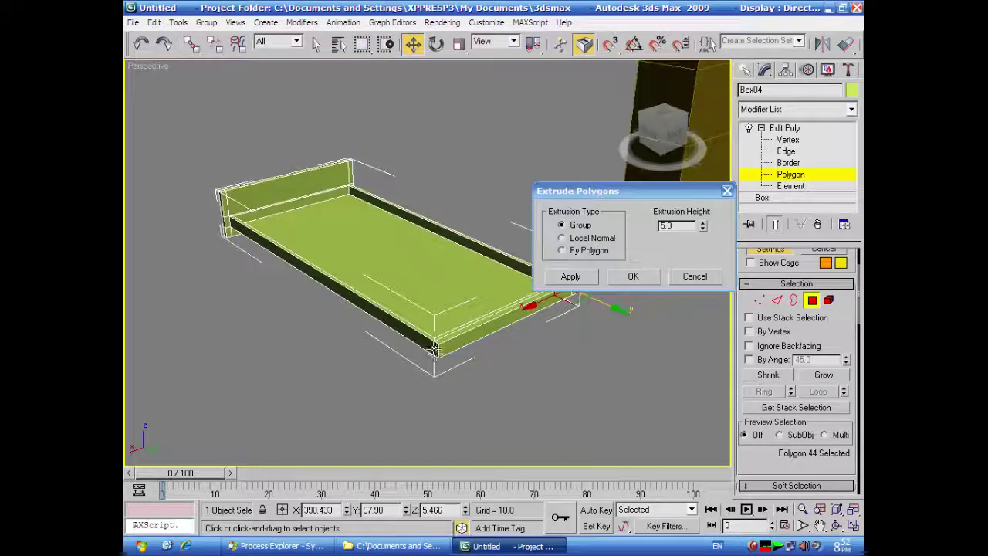
ctrl+click(435, 347)
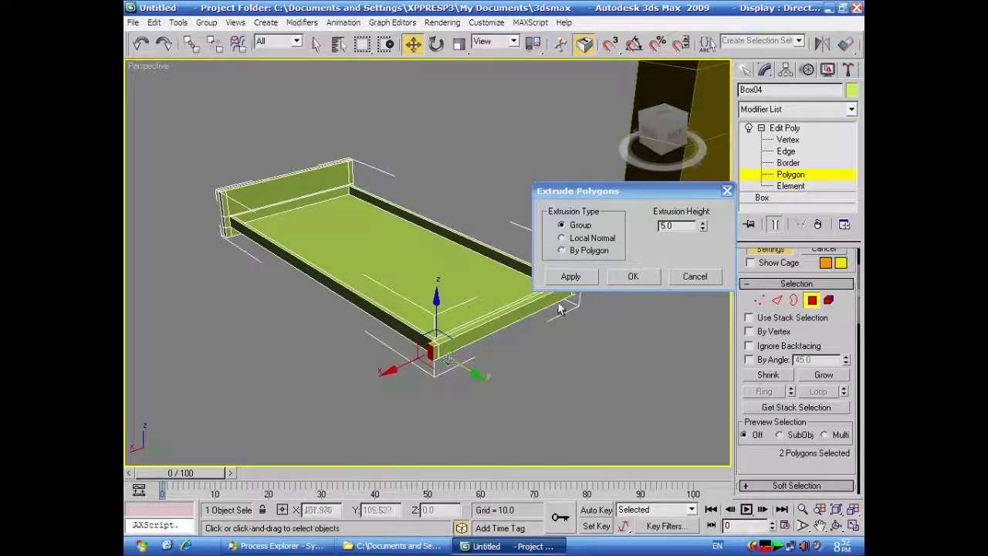
alt+middle_drag(574, 371, 305, 389)
scroll(405, 413, up, 5)
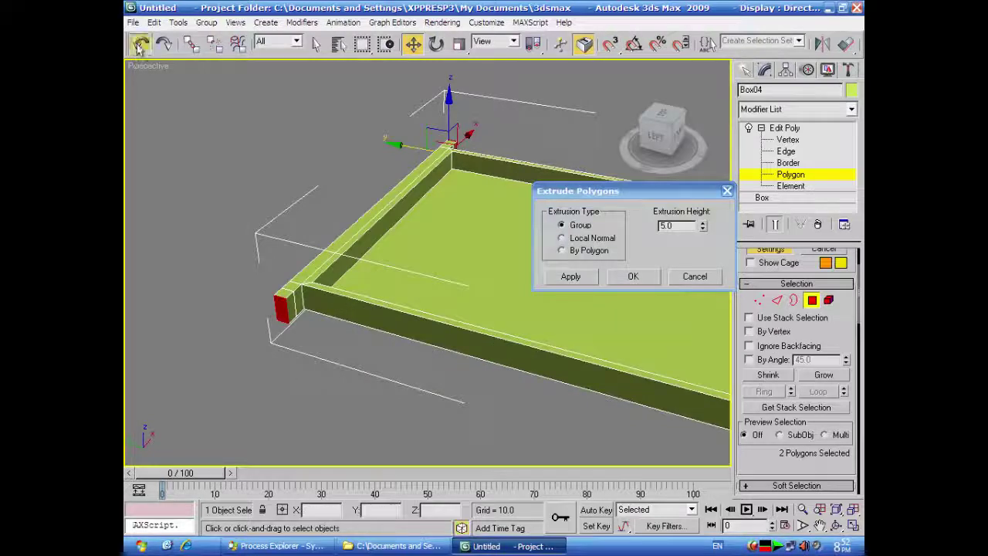
key(shift+z)
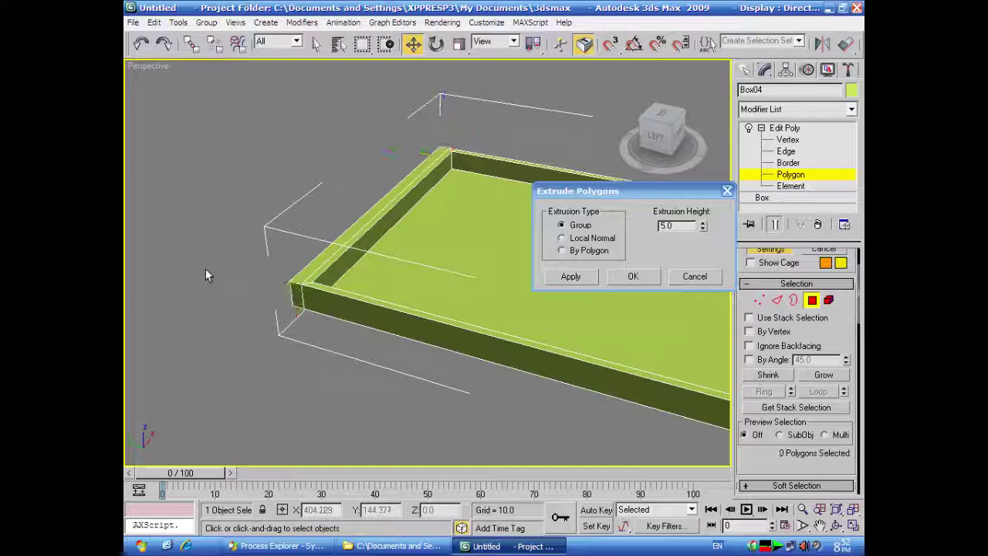
- Select the narrow side faces at both ends of the new end strip and extrude them outward by 5
click(296, 298)
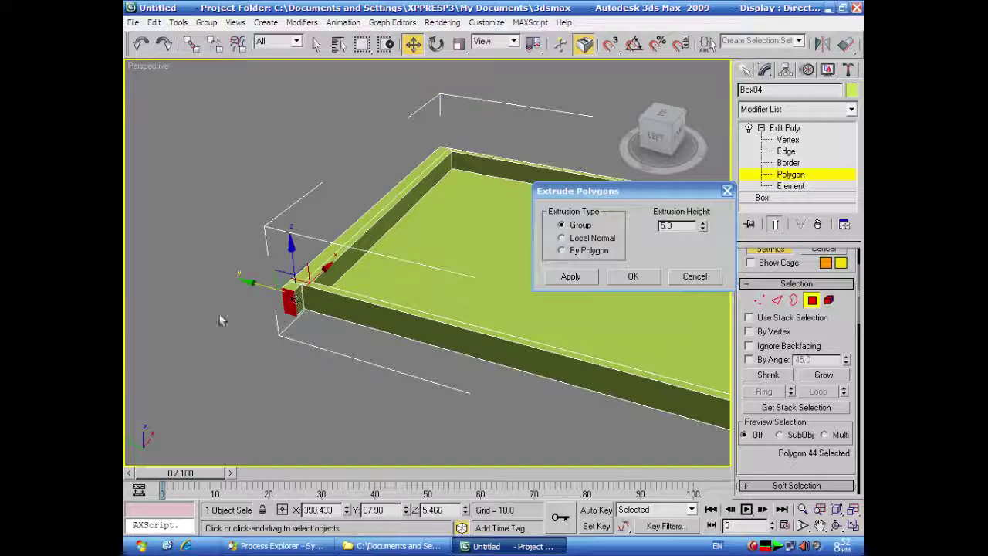
alt+middle_drag(222, 320, 474, 260)
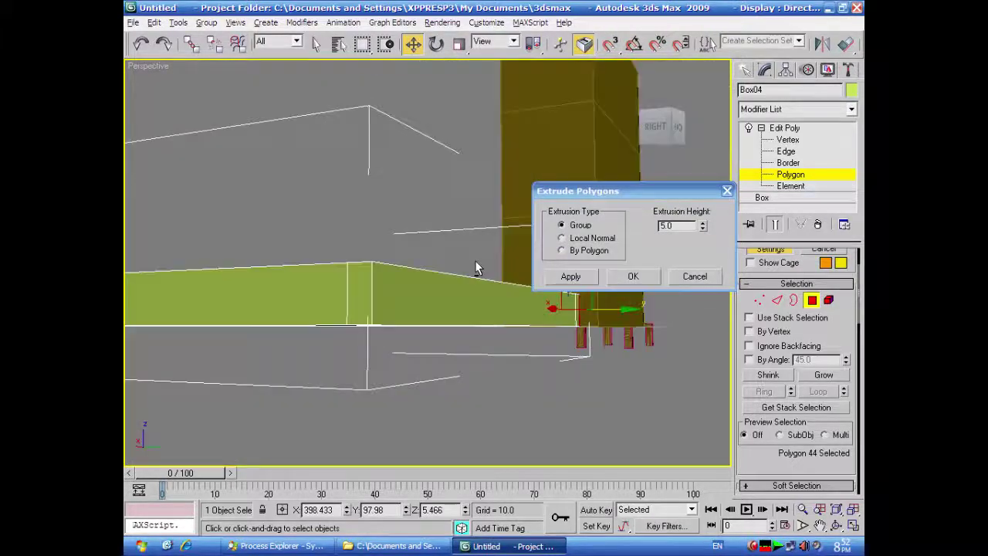
ctrl+click(361, 287)
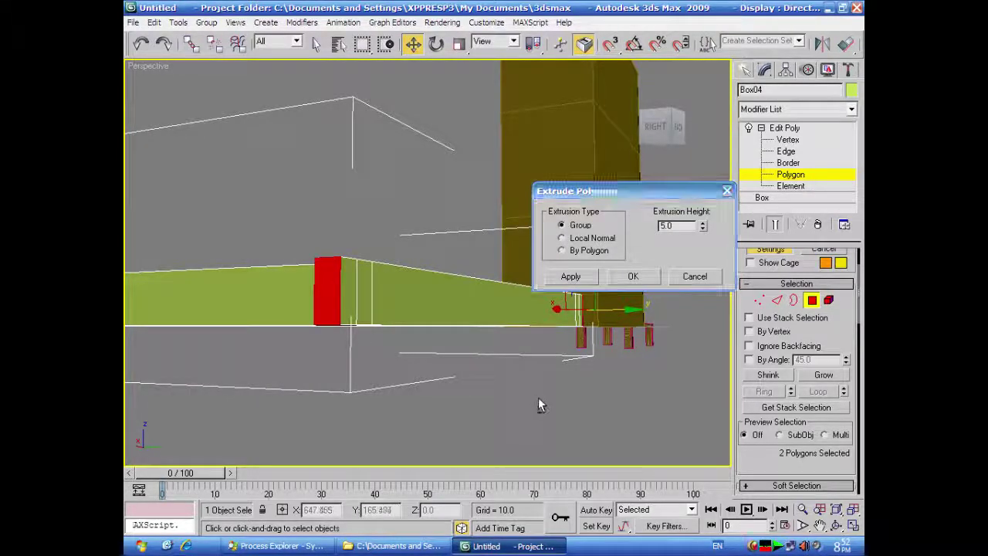
alt+middle_drag(540, 404, 471, 440)
alt+middle_drag(463, 242, 451, 413)
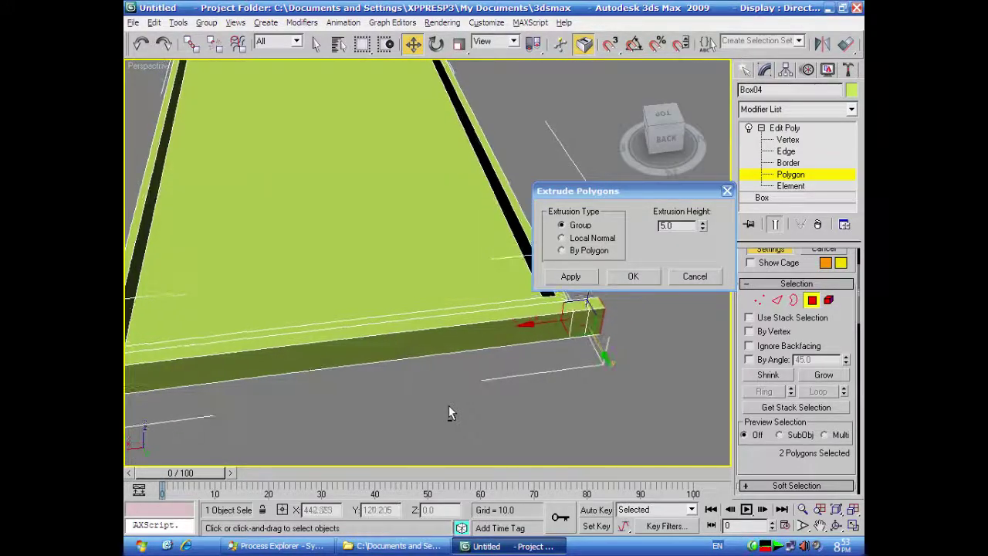
- Select the three top polygons along the widened end strip and extrude them upward by 50 to form a taller end panel
click(585, 304)
ctrl+click(497, 313)
alt+middle_drag(498, 313, 458, 392)
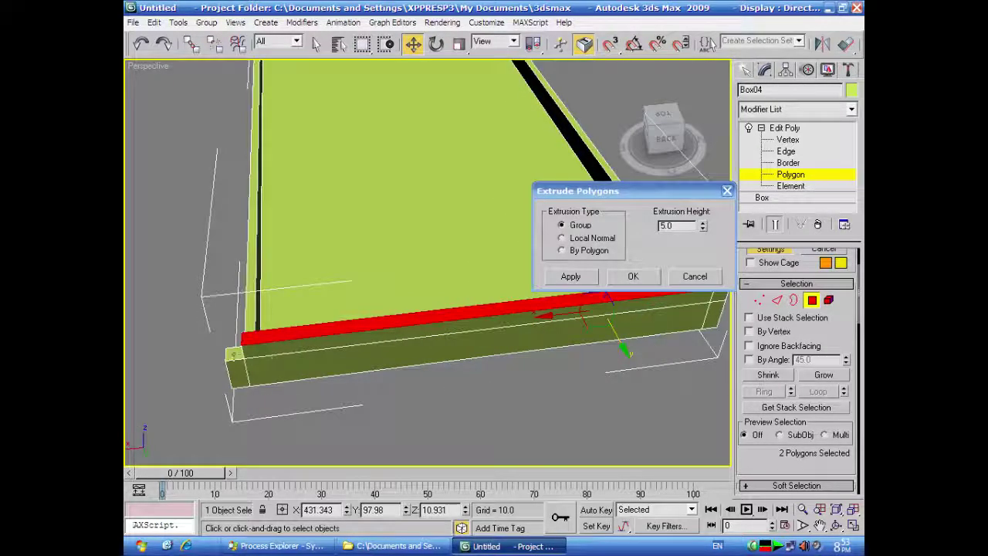
ctrl+click(233, 353)
scroll(433, 423, down, 5)
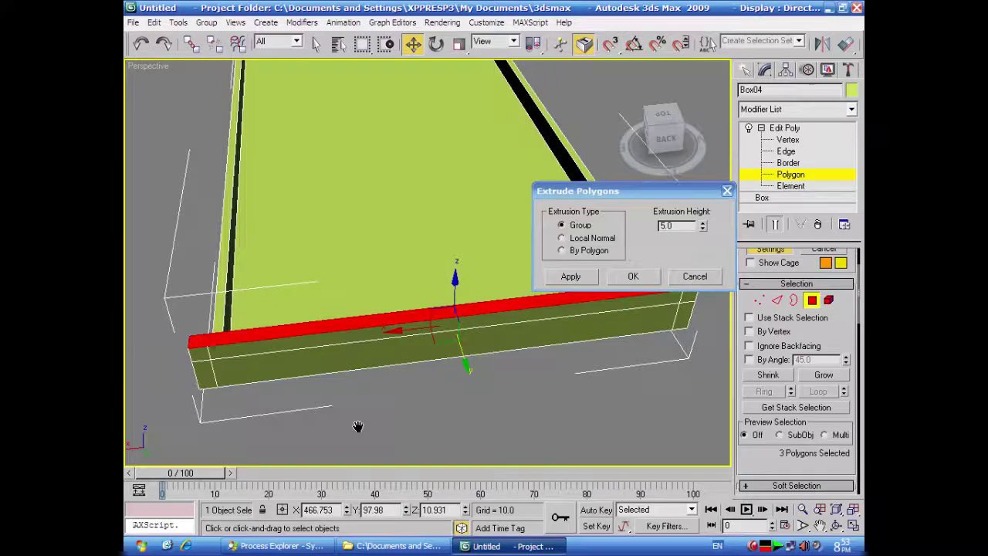
scroll(426, 411, down, 3)
alt+middle_drag(401, 417, 575, 364)
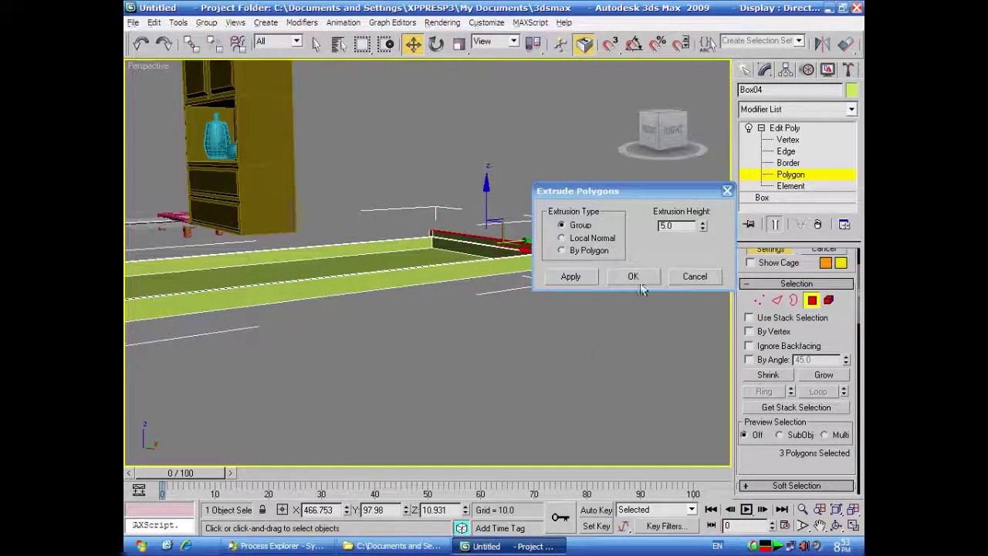
drag(703, 225, 704, 195)
scroll(366, 402, down, 3)
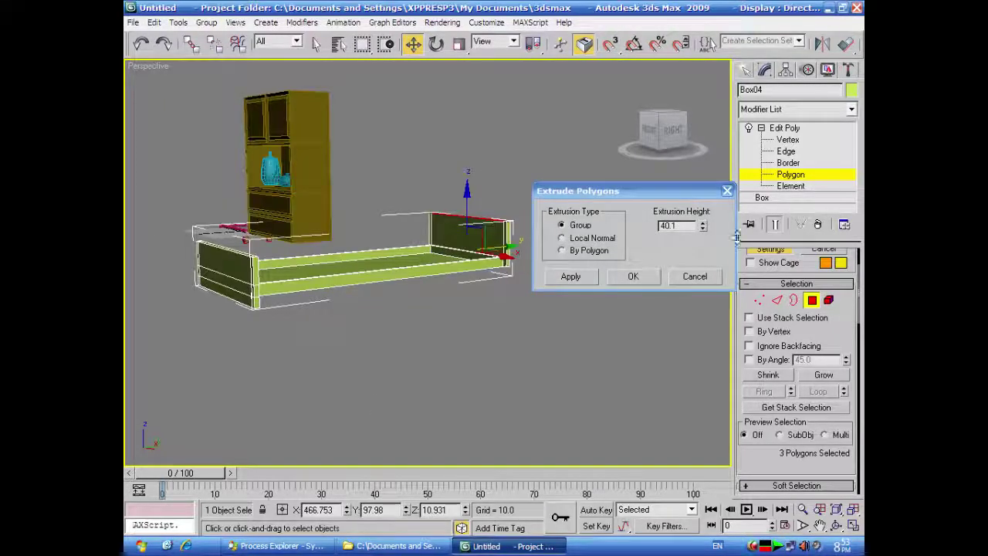
drag(704, 225, 704, 208)
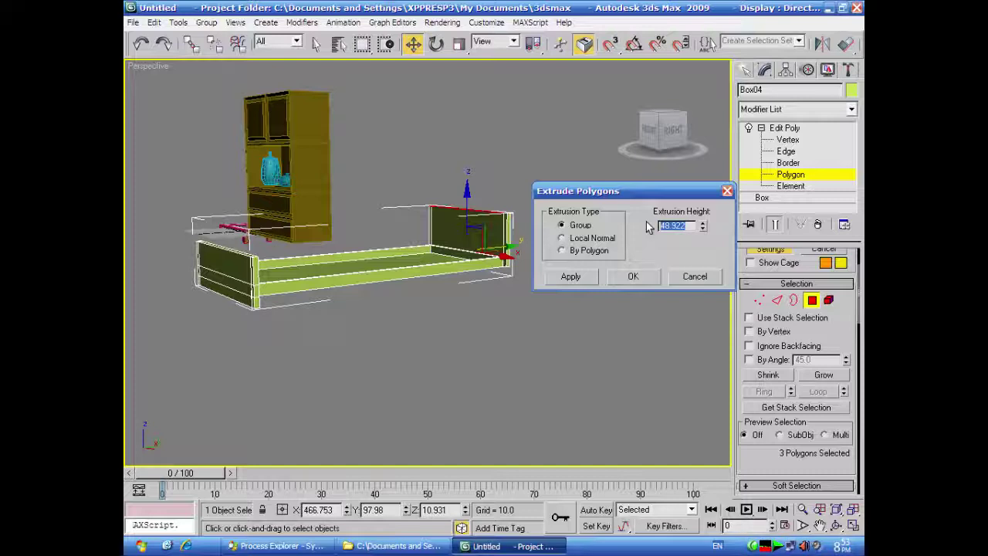
text(50)
click(632, 275)
- Select the three underside polygons of the taller end panel and extrude them downward by 10
alt+middle_drag(615, 396, 545, 376)
click(537, 284)
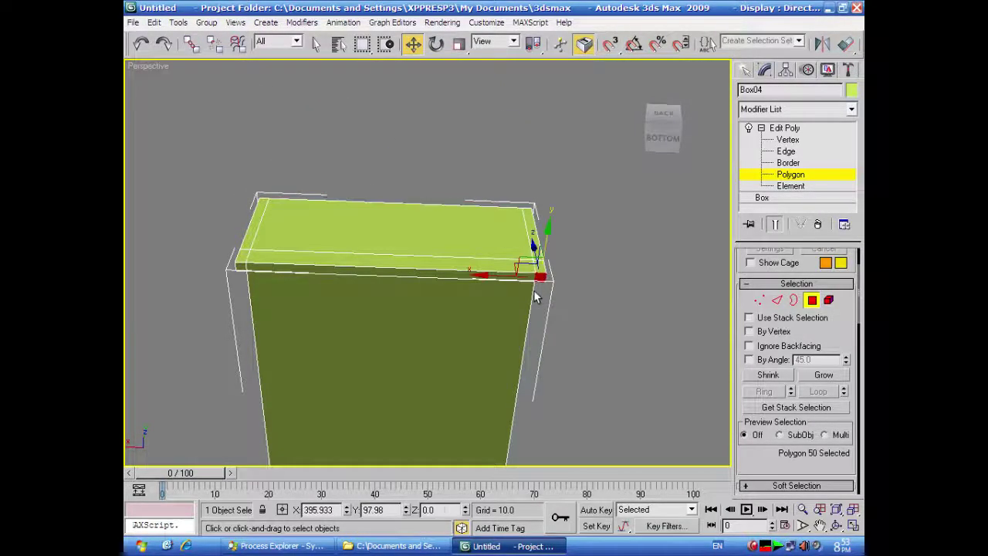
ctrl+click(463, 276)
ctrl+click(246, 277)
right_click(236, 263)
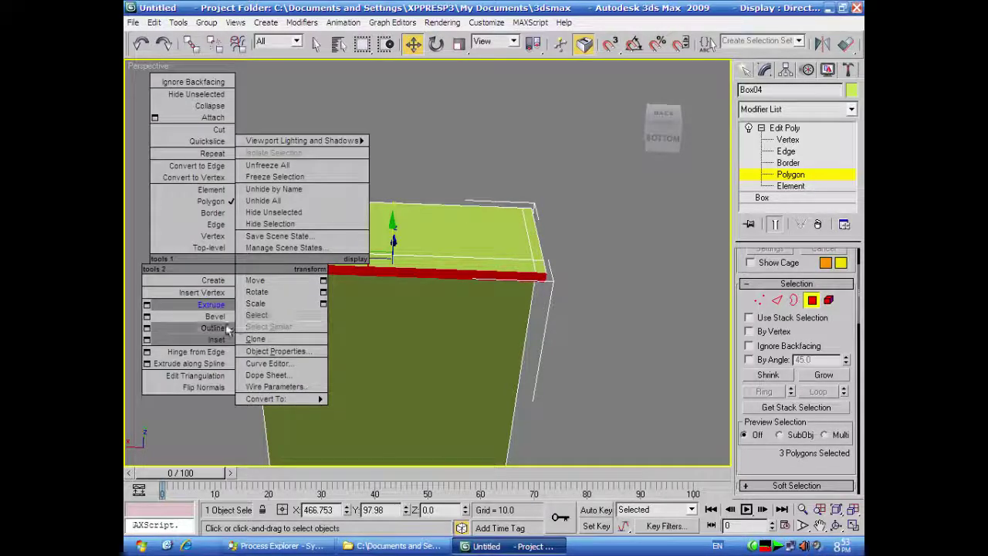
click(149, 305)
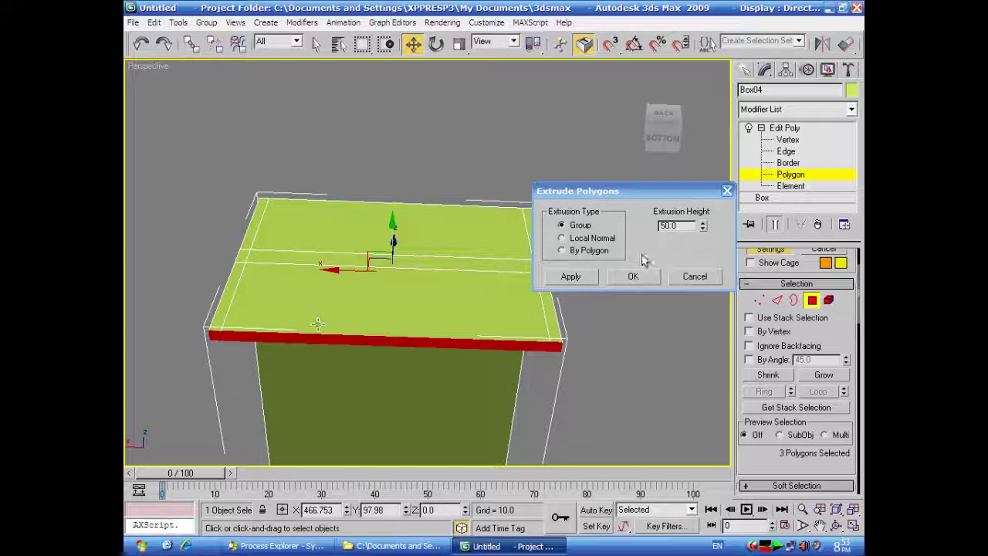
double_click(668, 226)
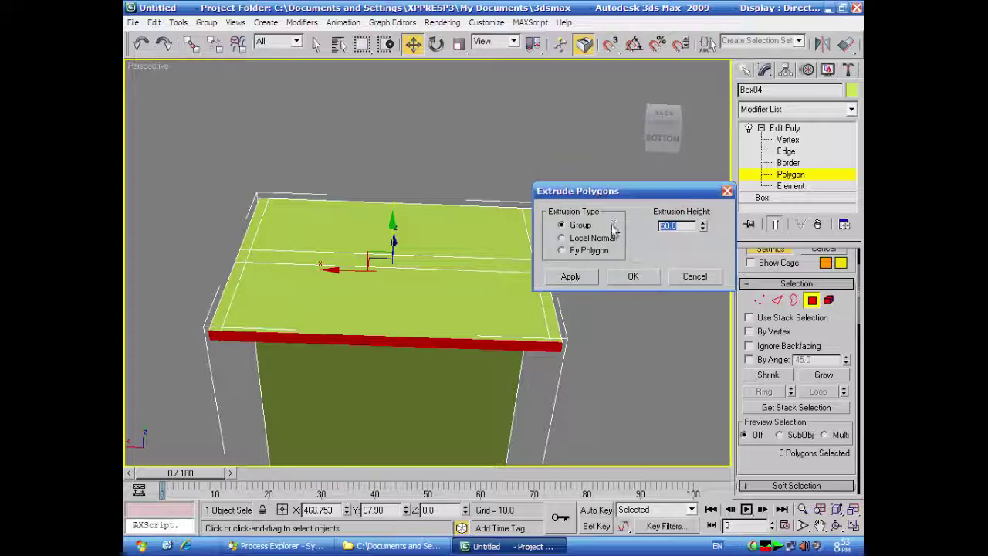
alt+middle_drag(204, 306, 450, 223)
scroll(449, 223, down, 5)
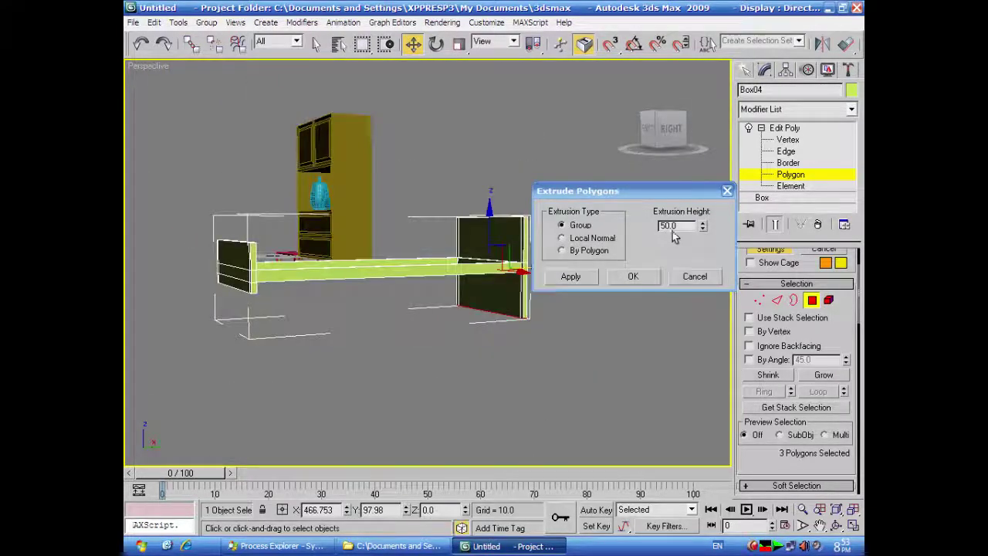
drag(675, 226, 651, 232)
text(10)
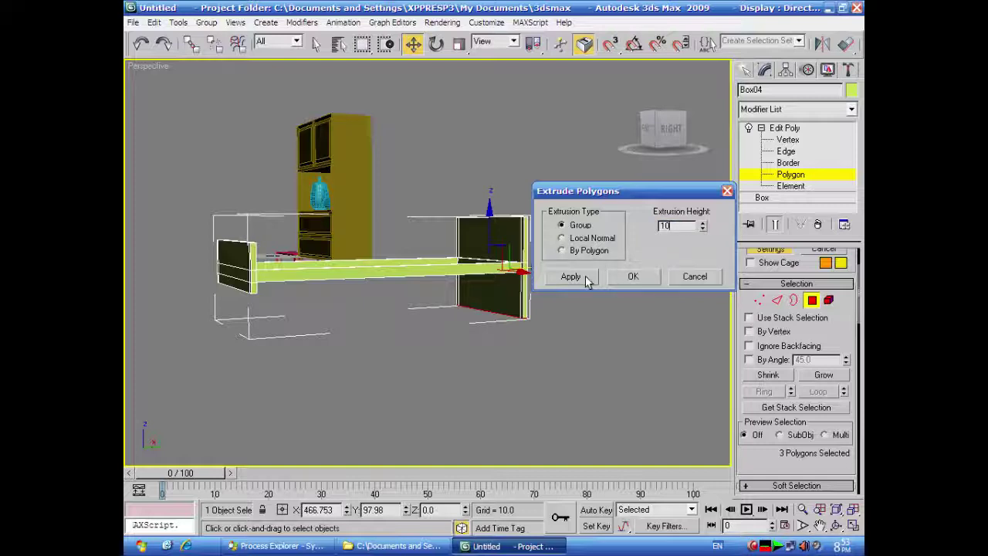
click(628, 277)
click(605, 312)
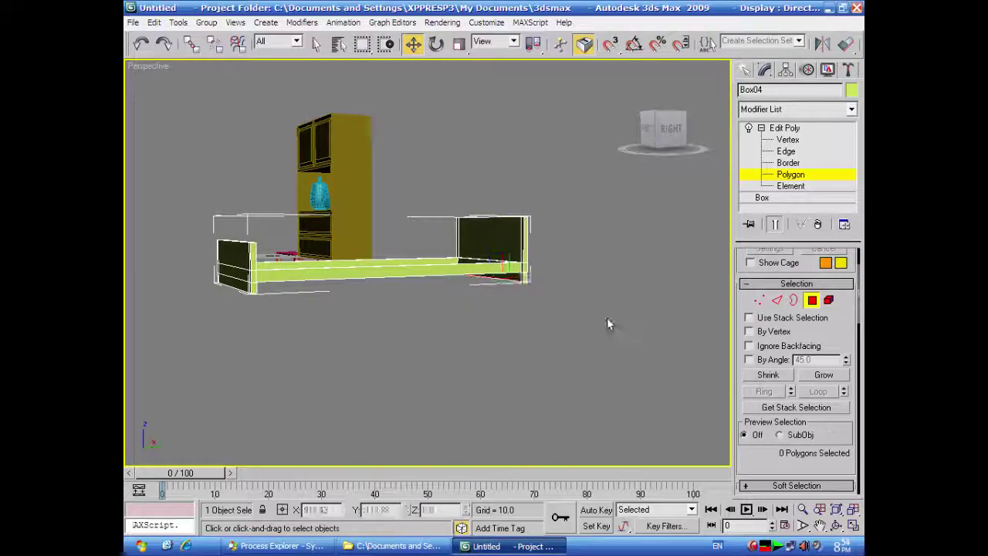
- Select the two long underside edges of the low end panel and connect them with 4 segments
alt+middle_drag(605, 340, 699, 362)
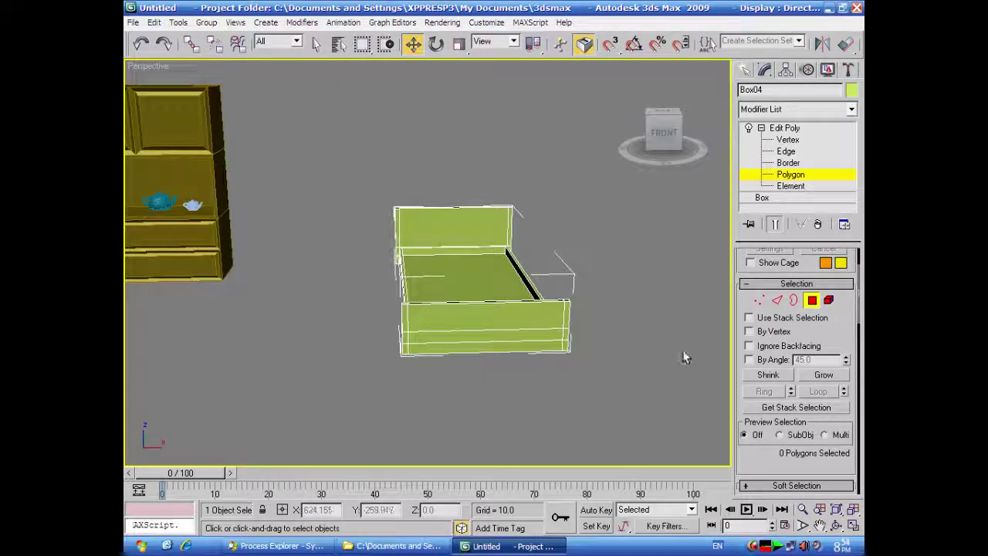
alt+middle_drag(404, 378, 347, 406)
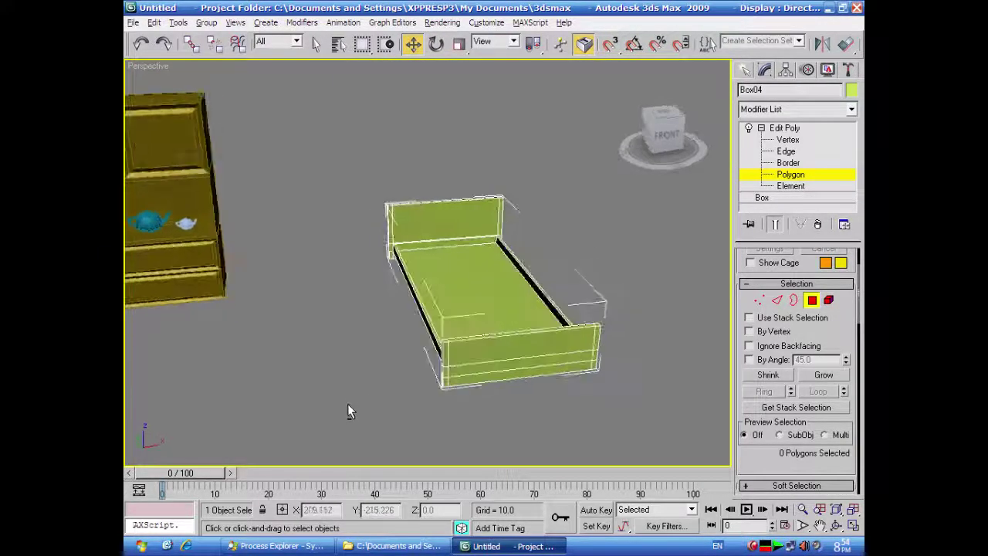
alt+middle_drag(604, 388, 551, 334)
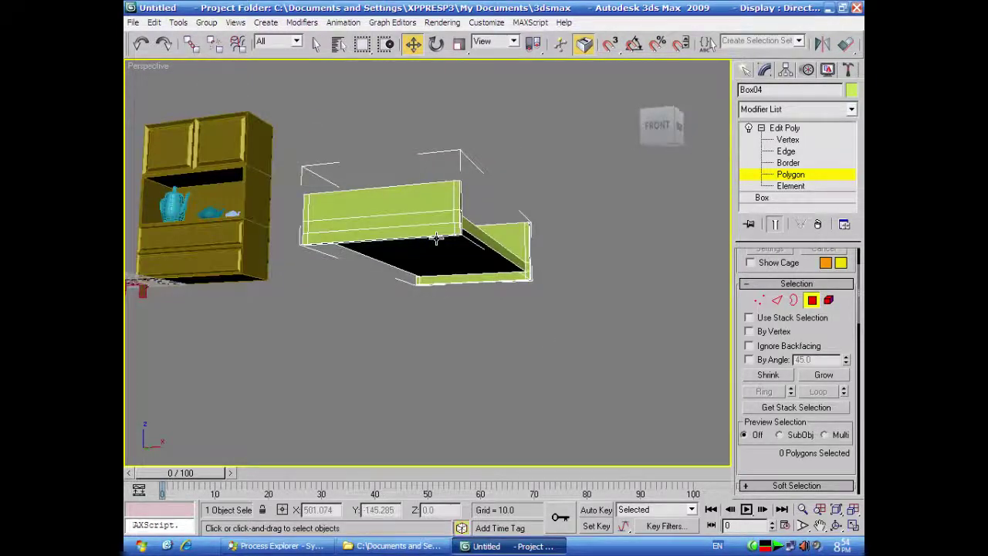
alt+middle_drag(351, 293, 426, 249)
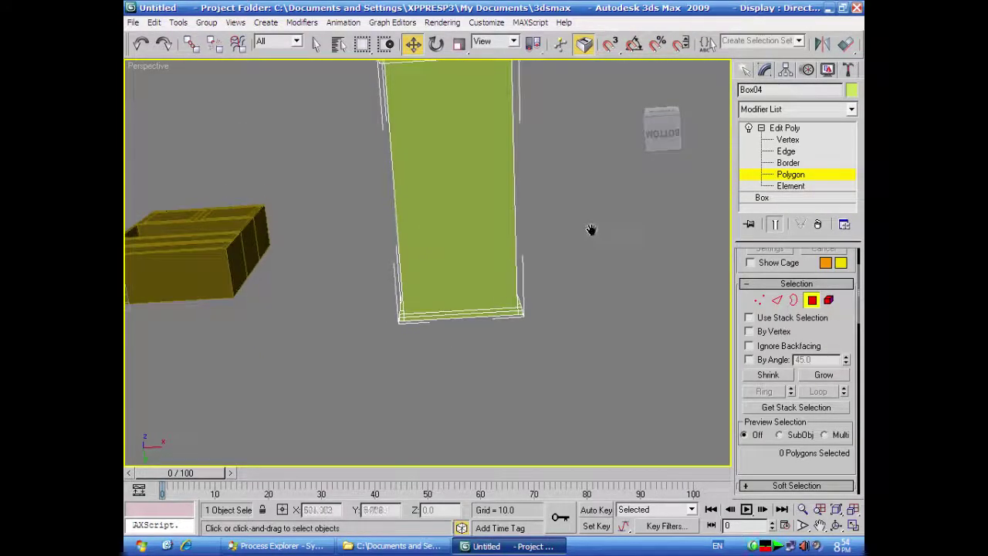
middle_drag(591, 229, 572, 388)
scroll(562, 361, up, 5)
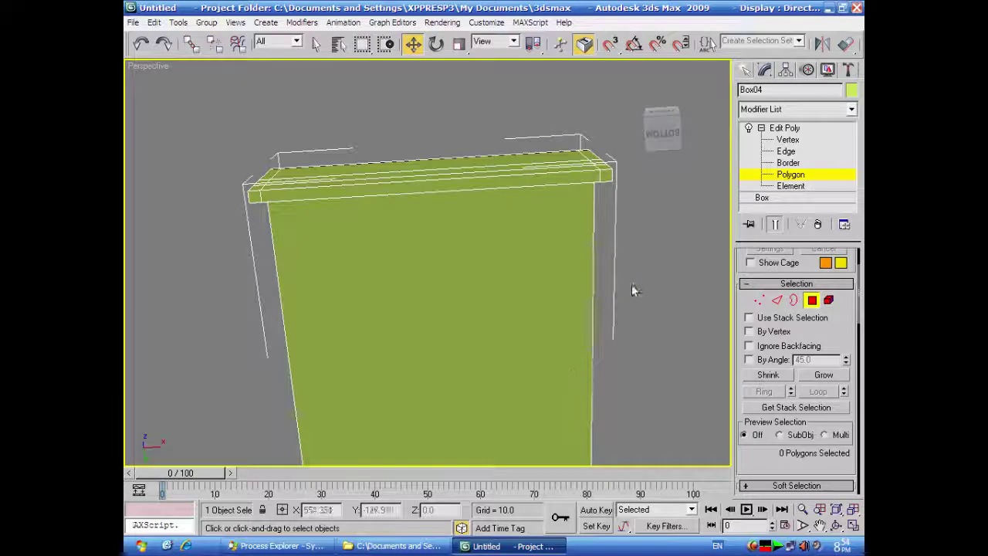
alt+middle_drag(631, 286, 639, 225)
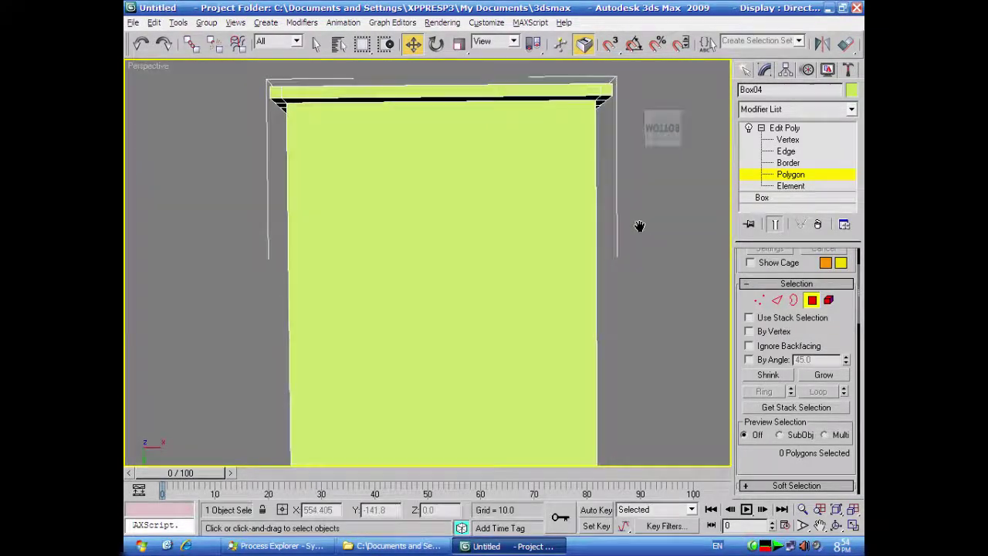
click(545, 88)
click(786, 151)
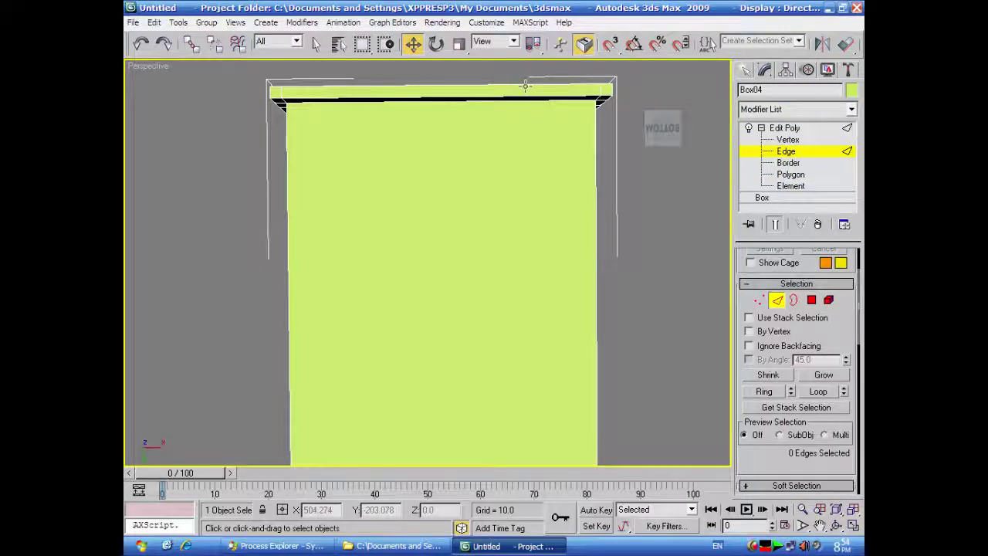
click(525, 86)
ctrl+click(525, 96)
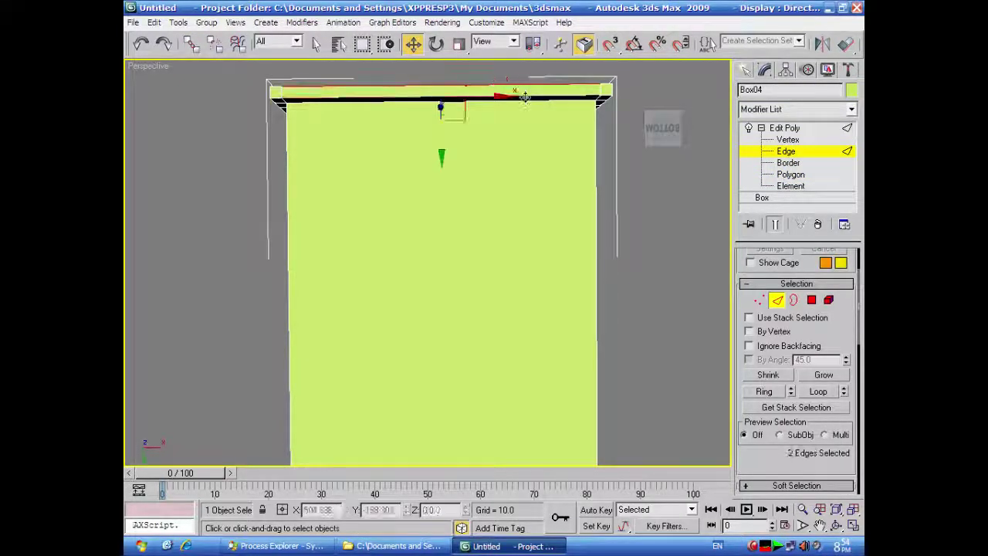
right_click(522, 179)
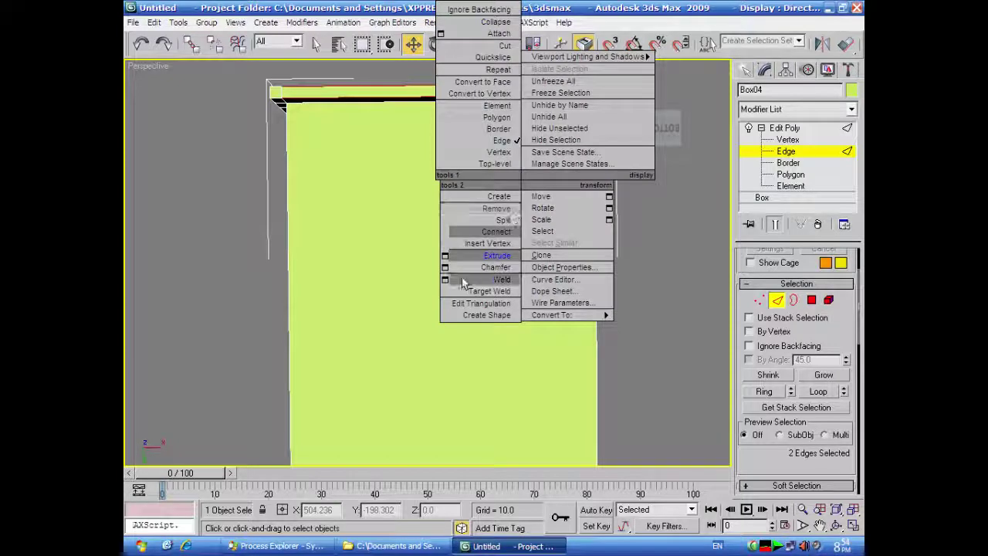
click(445, 232)
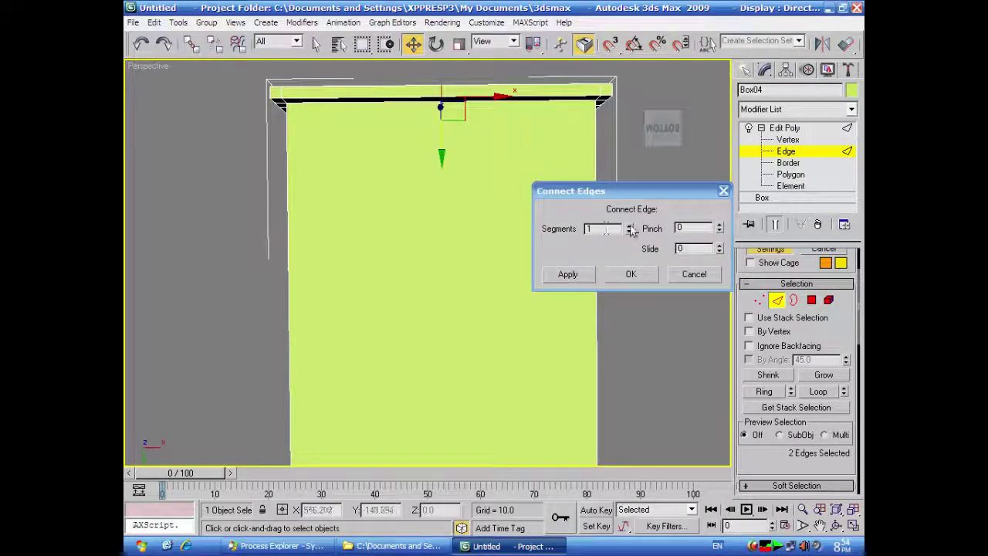
click(629, 227)
click(629, 226)
click(628, 226)
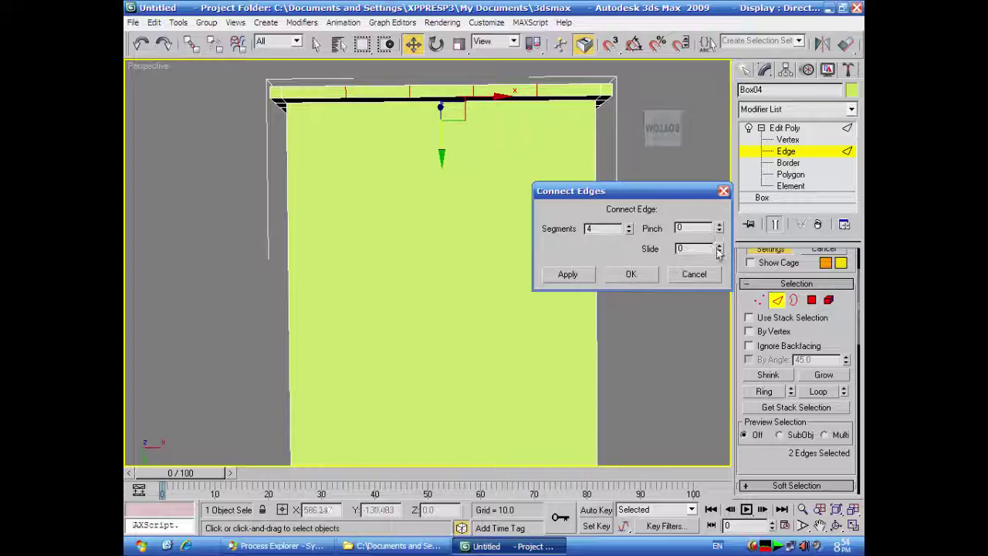
drag(720, 253, 716, 226)
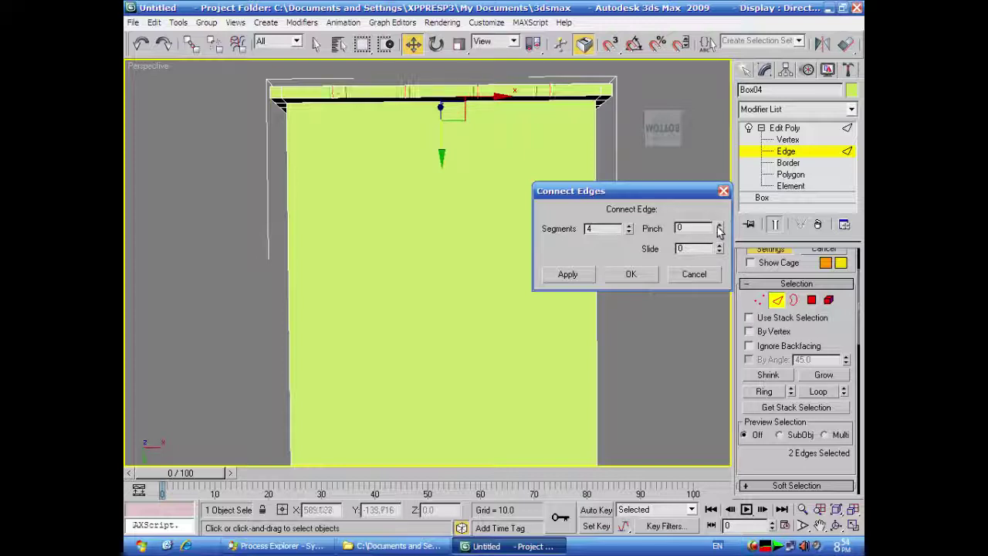
click(632, 275)
- Move the two middle cross edges under the low end panel outward along X, each closer to its outer neighbour
click(480, 119)
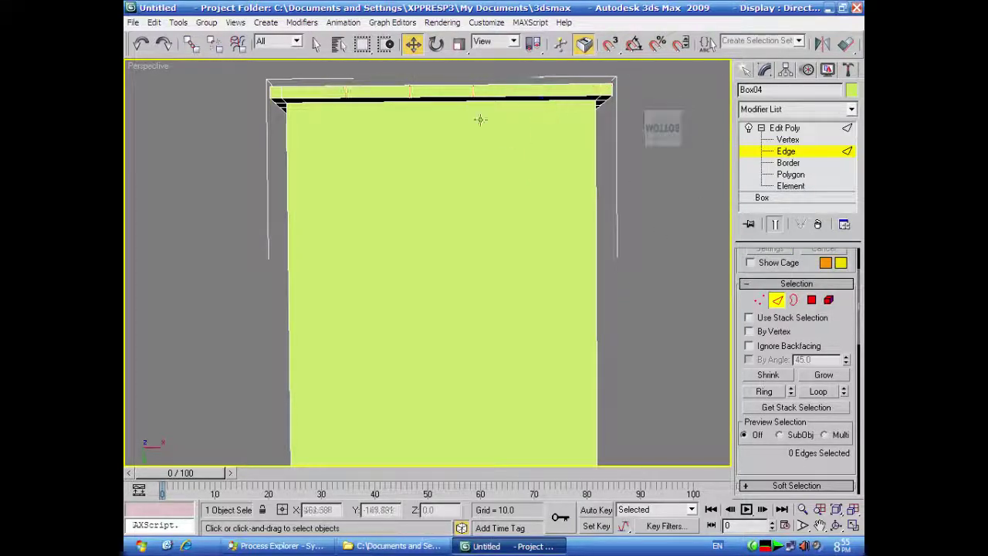
click(466, 101)
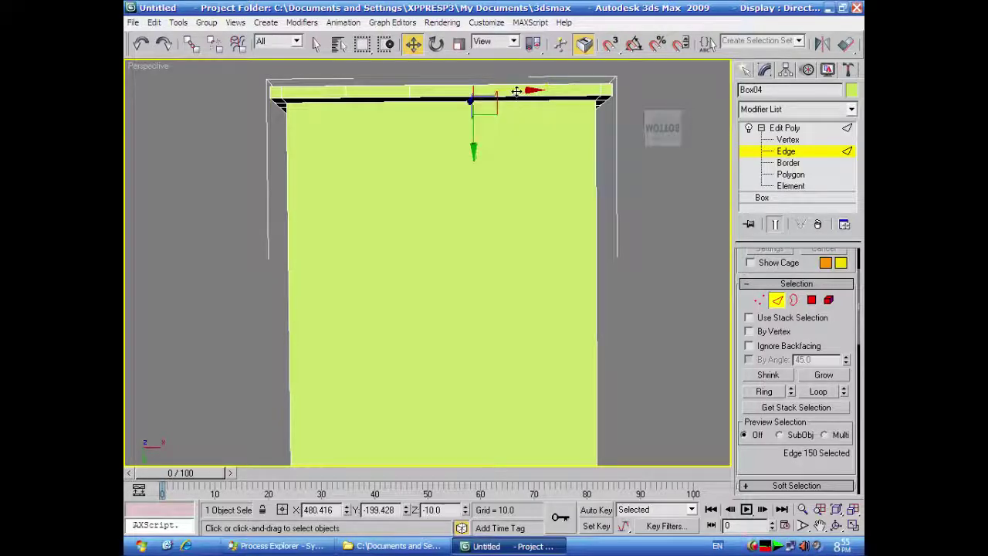
drag(535, 91, 586, 90)
click(409, 92)
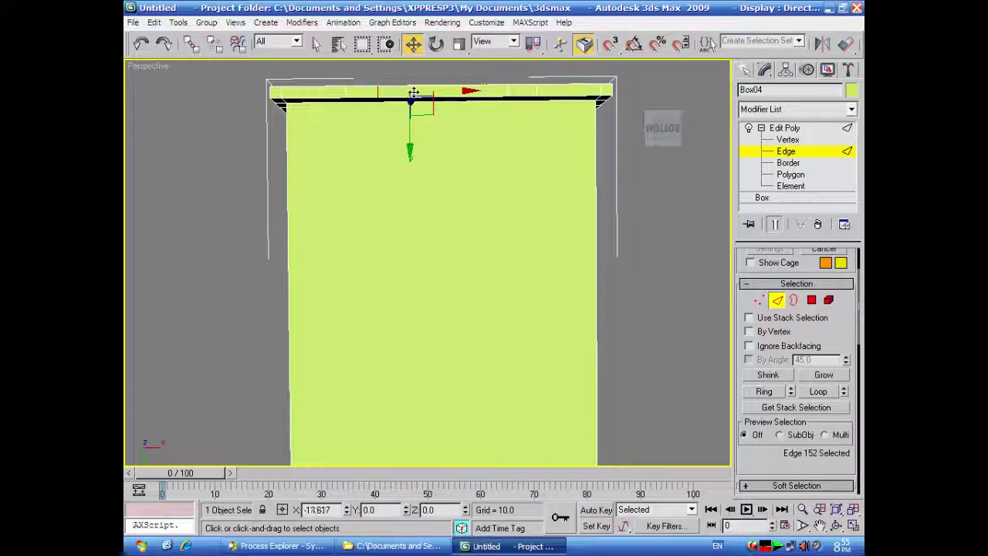
click(665, 199)
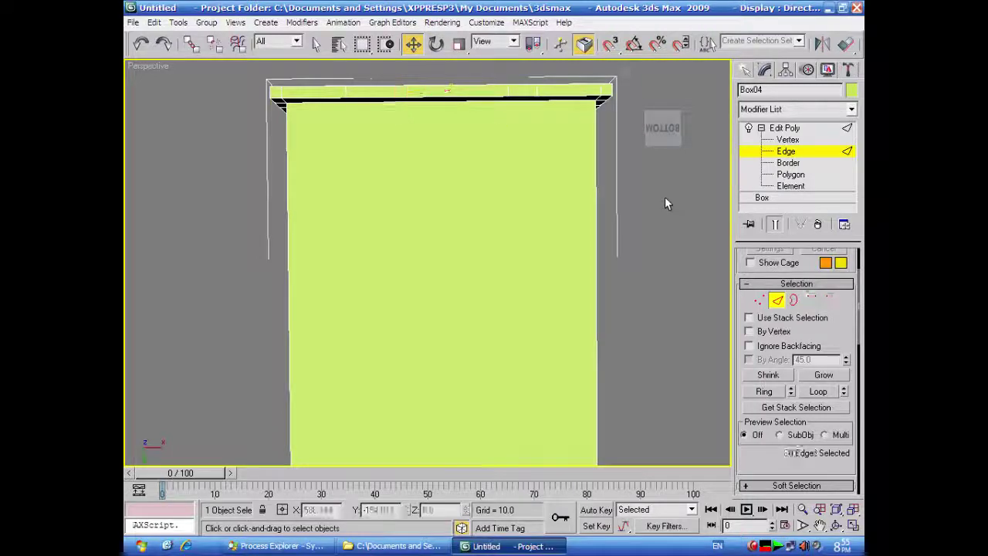
click(664, 135)
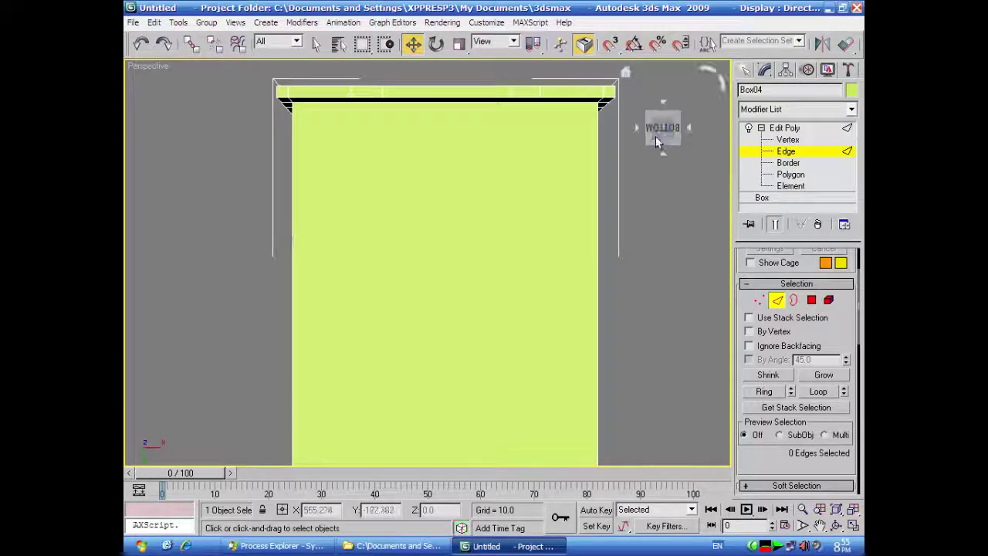
- Move each pair of cross edges outward along X toward its own end of the low panel's underside
click(537, 94)
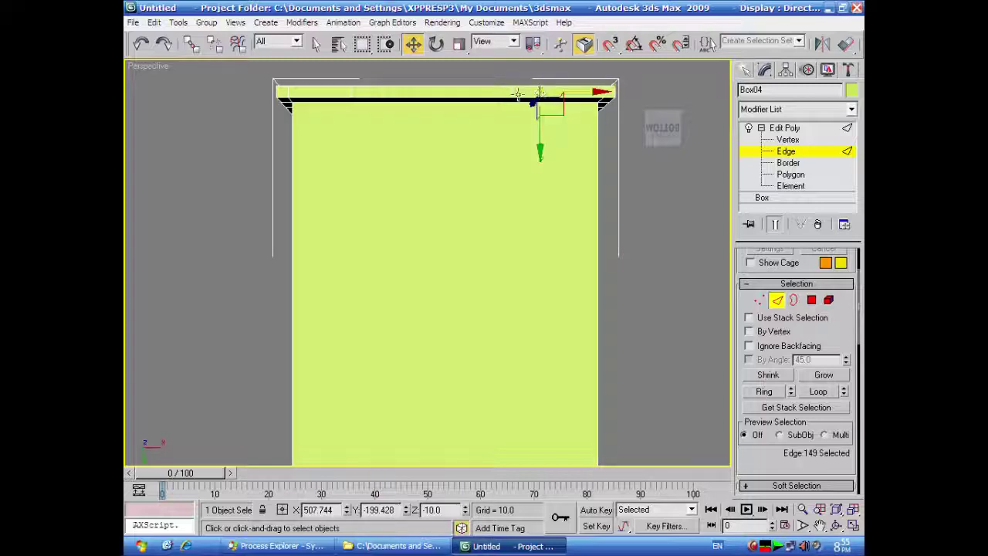
ctrl+click(512, 94)
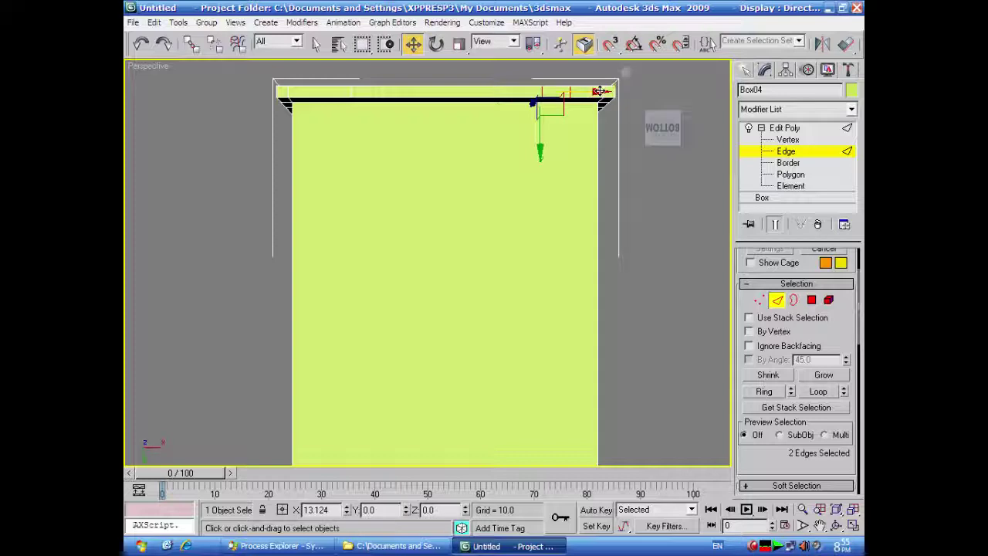
click(579, 93)
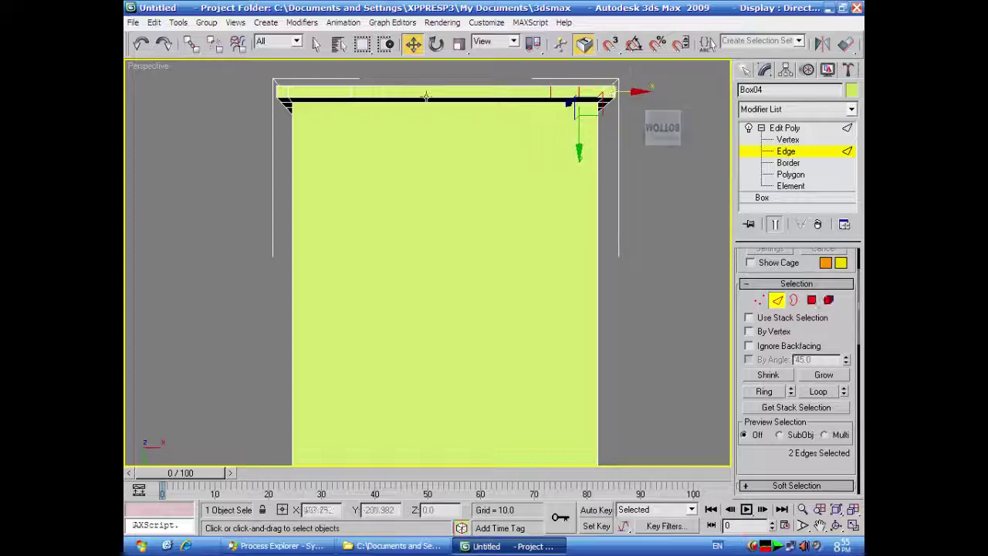
click(382, 95)
ctrl+click(352, 92)
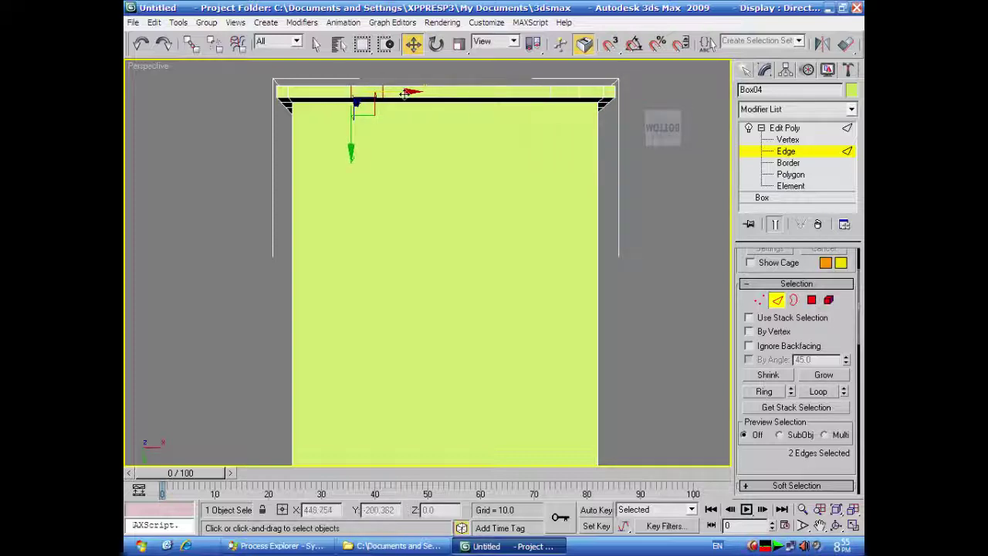
drag(404, 90, 337, 92)
click(648, 208)
- Select the two underside polygons between the paired edges and extrude them downward by 7 as a group to form feet
click(790, 175)
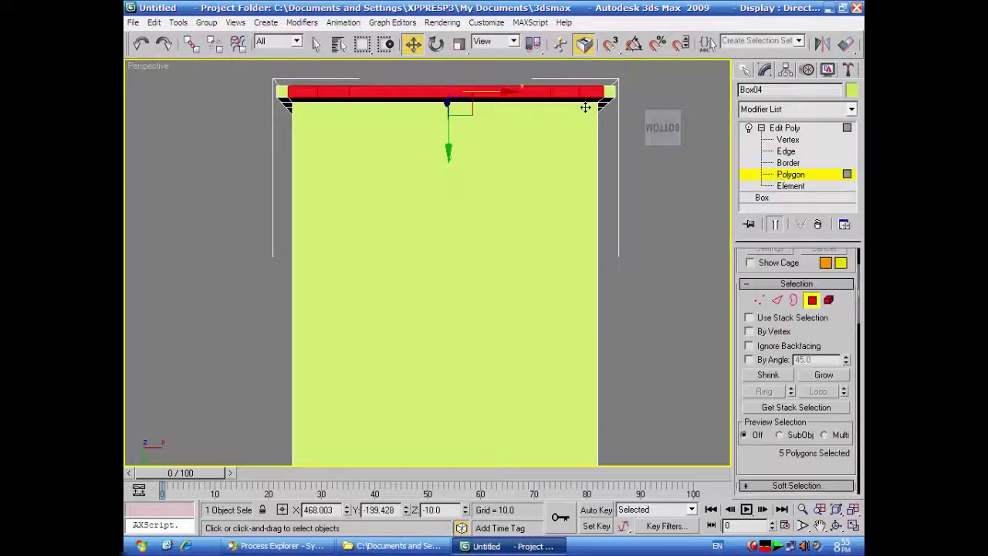
click(564, 91)
ctrl+click(347, 91)
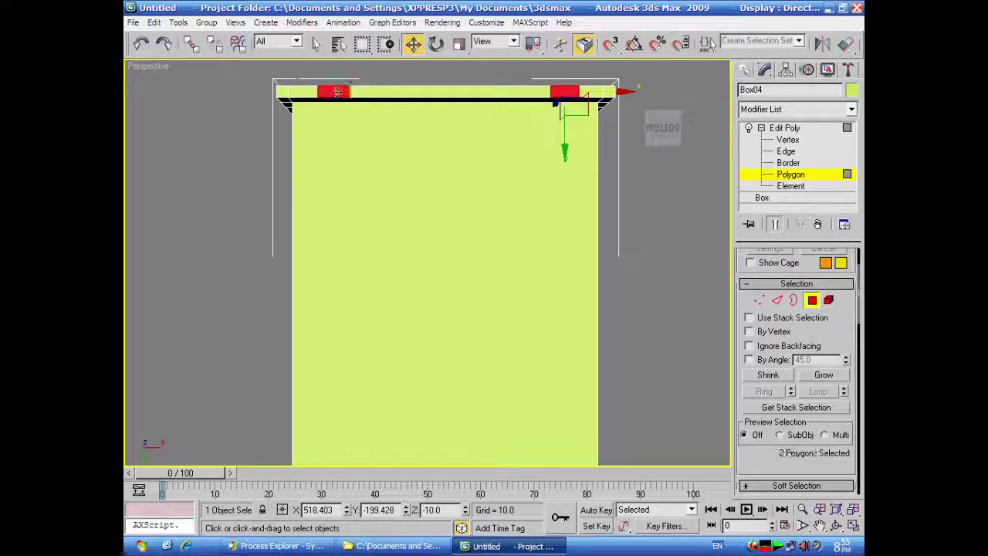
alt+middle_drag(641, 199, 517, 132)
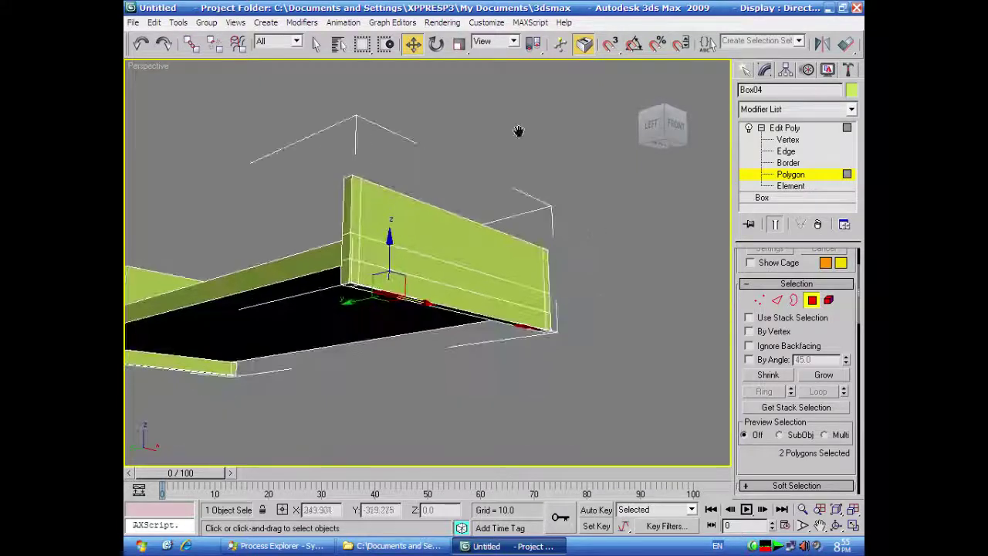
right_click(390, 291)
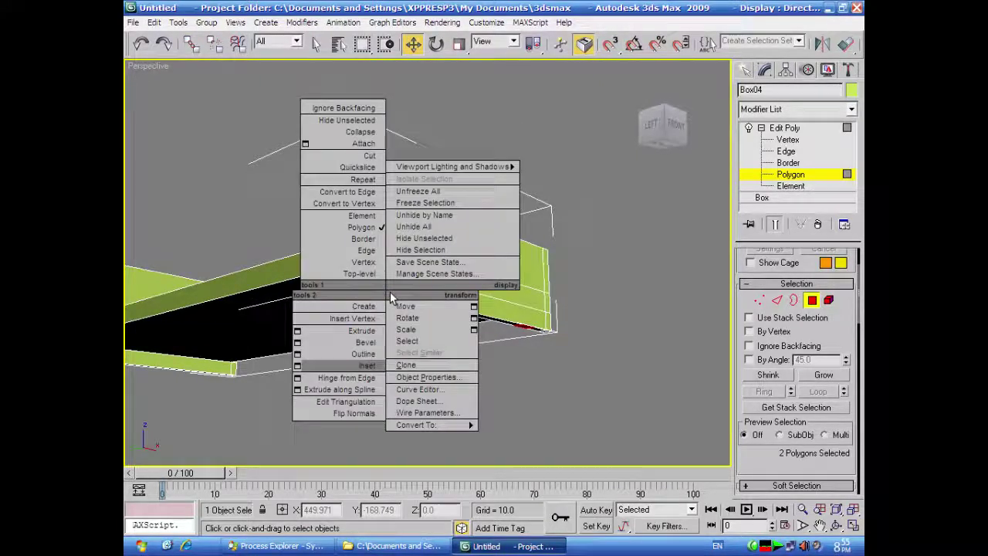
click(297, 330)
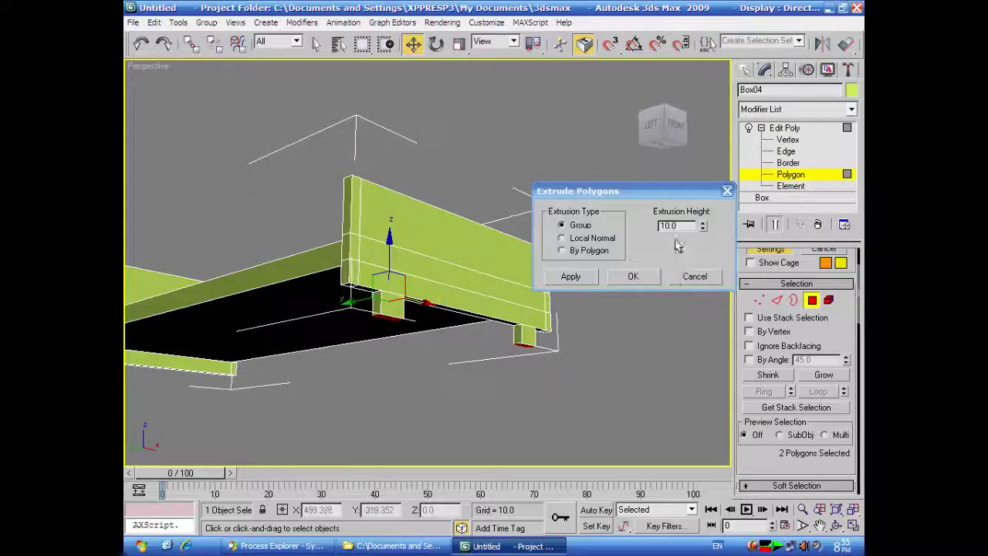
drag(702, 226, 690, 237)
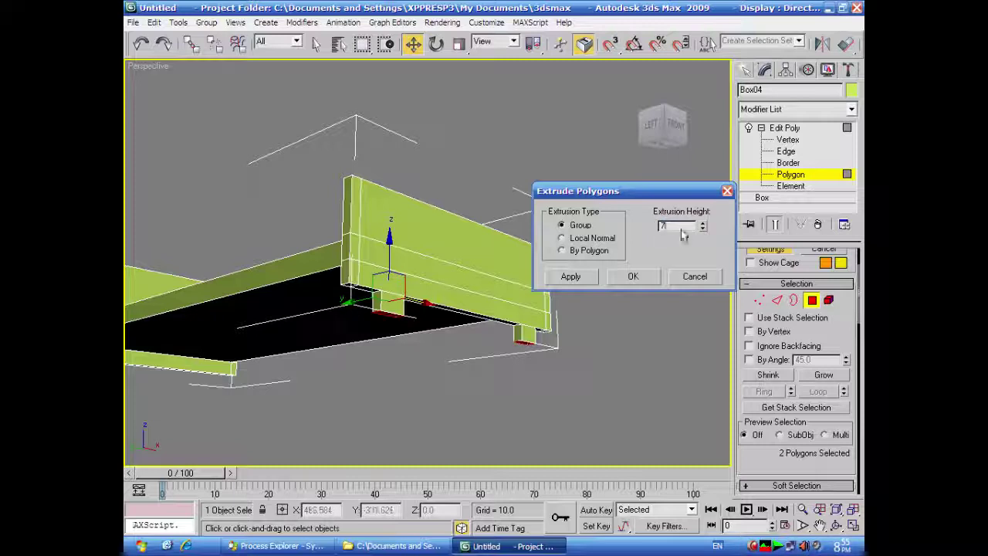
click(568, 279)
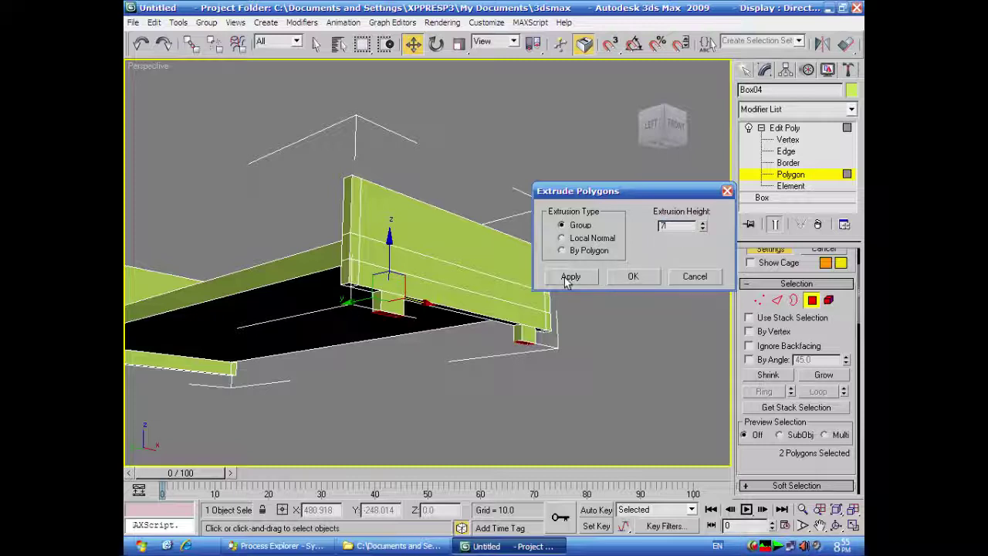
click(624, 279)
click(604, 301)
- Select the two long underside edges of the tall end panel and connect them with 4 segments
alt+middle_drag(566, 394, 567, 419)
scroll(550, 431, down, 3)
scroll(573, 410, up, 5)
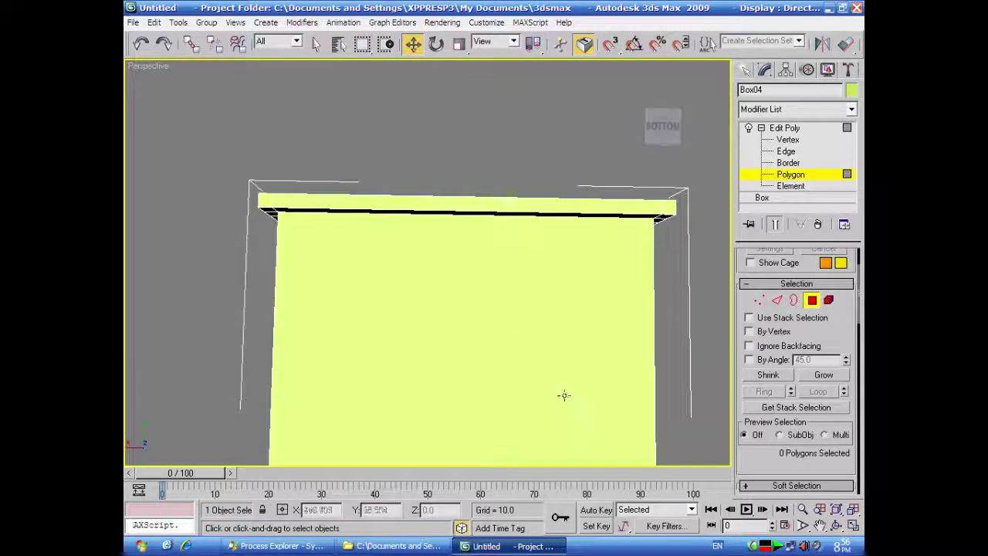
alt+middle_drag(392, 133, 371, 141)
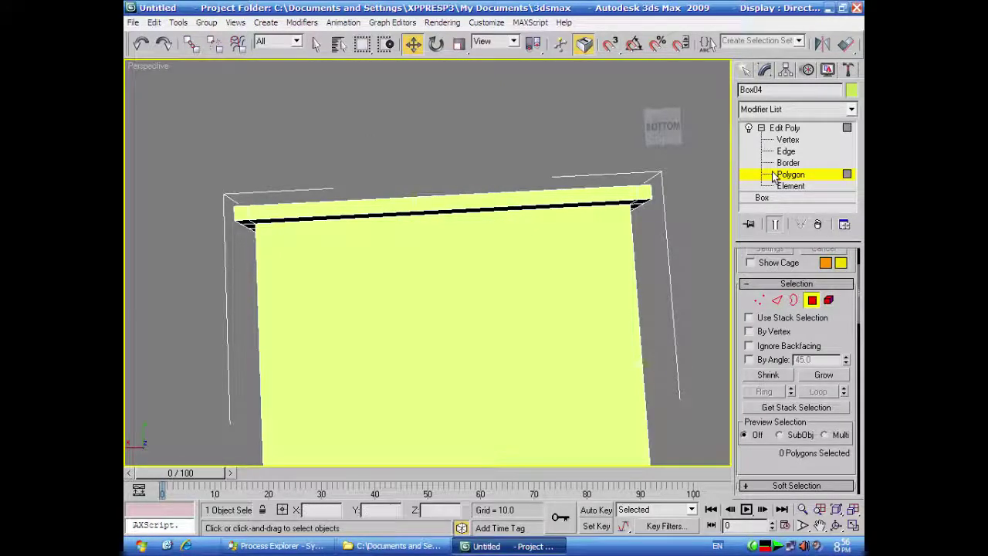
click(786, 151)
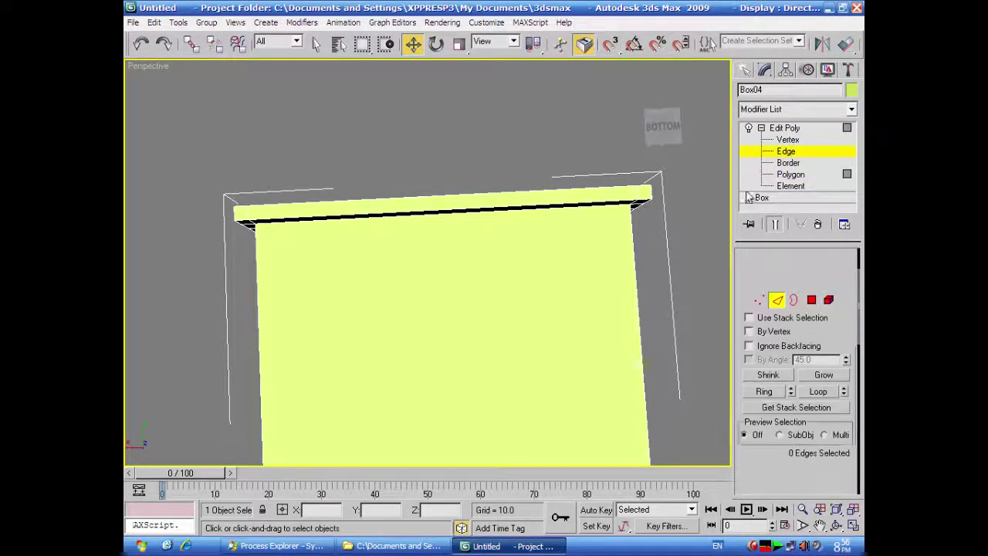
click(572, 189)
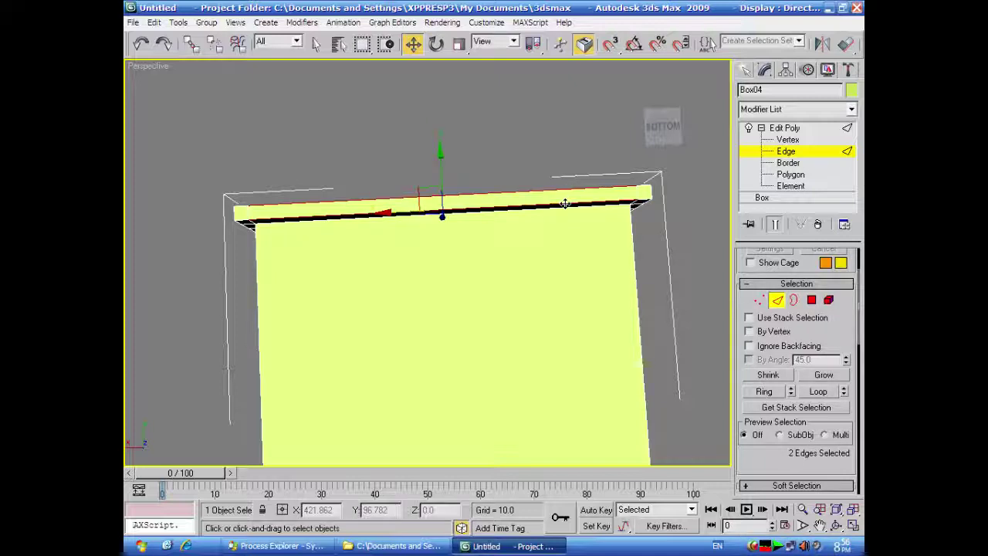
right_click(562, 201)
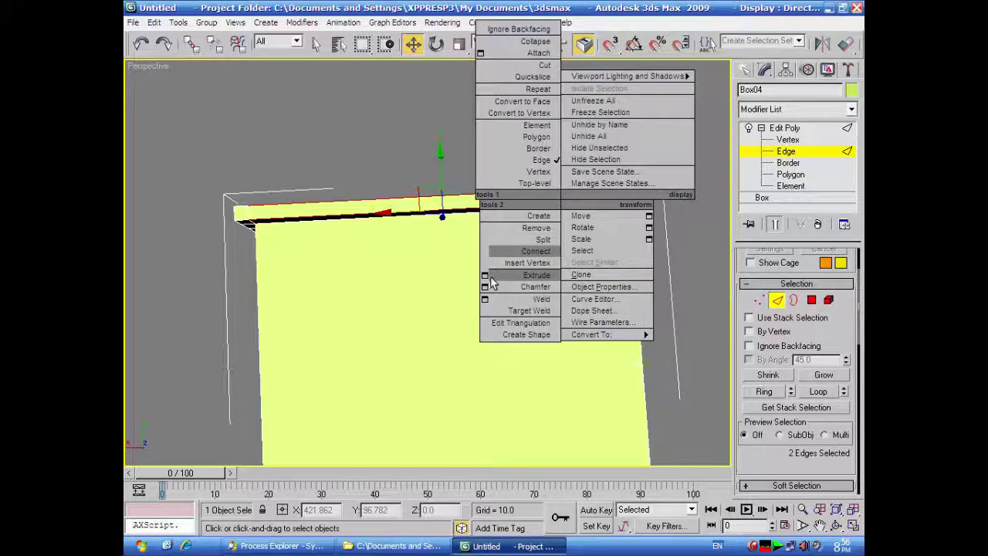
click(484, 252)
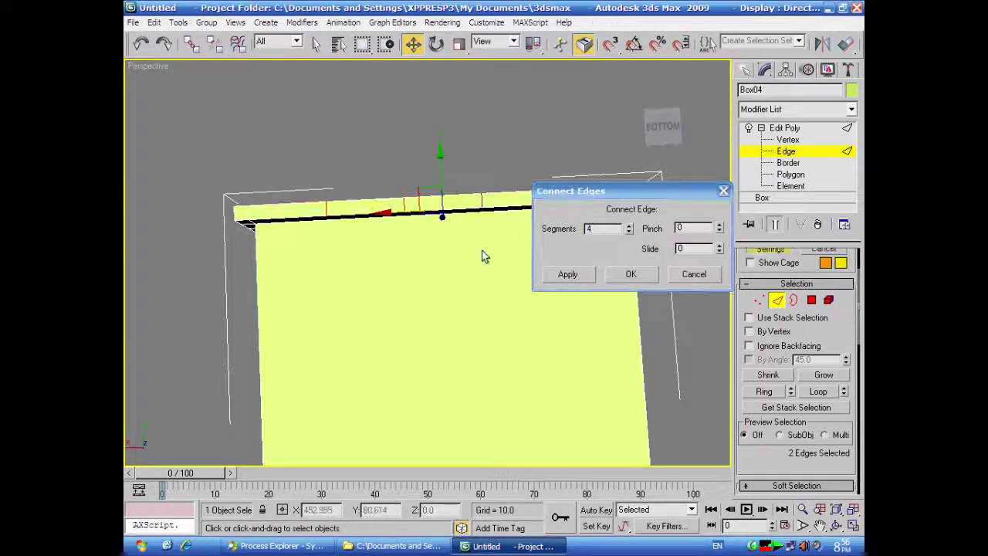
click(632, 276)
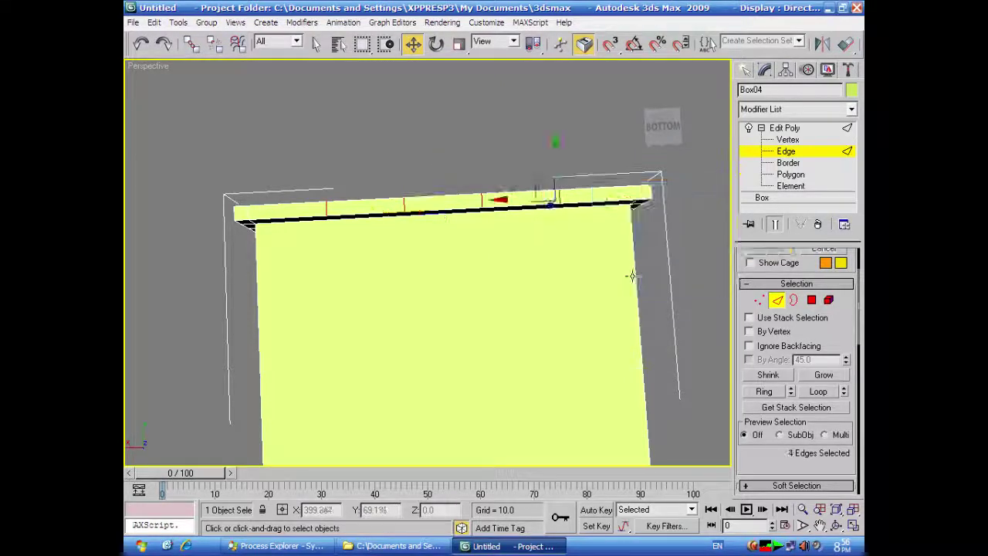
- Move the two middle cross edges under the tall end panel outward along X, each closer to its outer neighbour
click(853, 525)
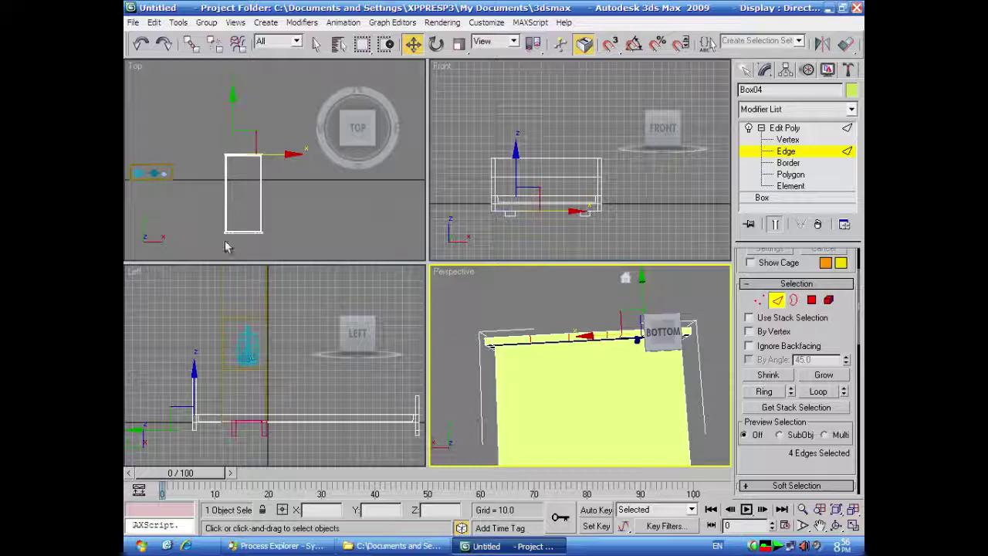
scroll(293, 230, up, 2)
scroll(293, 228, up, 2)
middle_drag(292, 229, 344, 207)
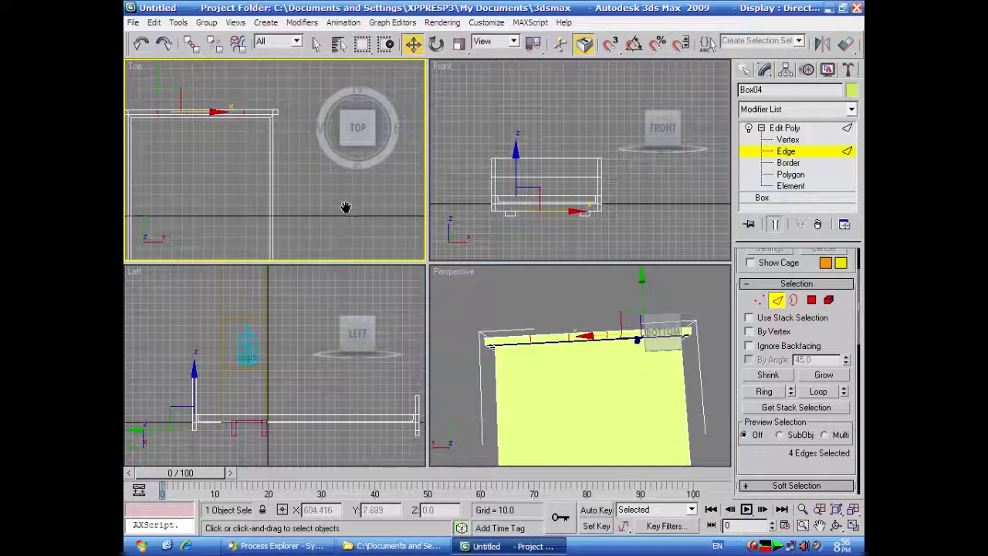
click(853, 524)
middle_drag(571, 355, 602, 287)
scroll(607, 330, down, 2)
scroll(606, 332, down, 2)
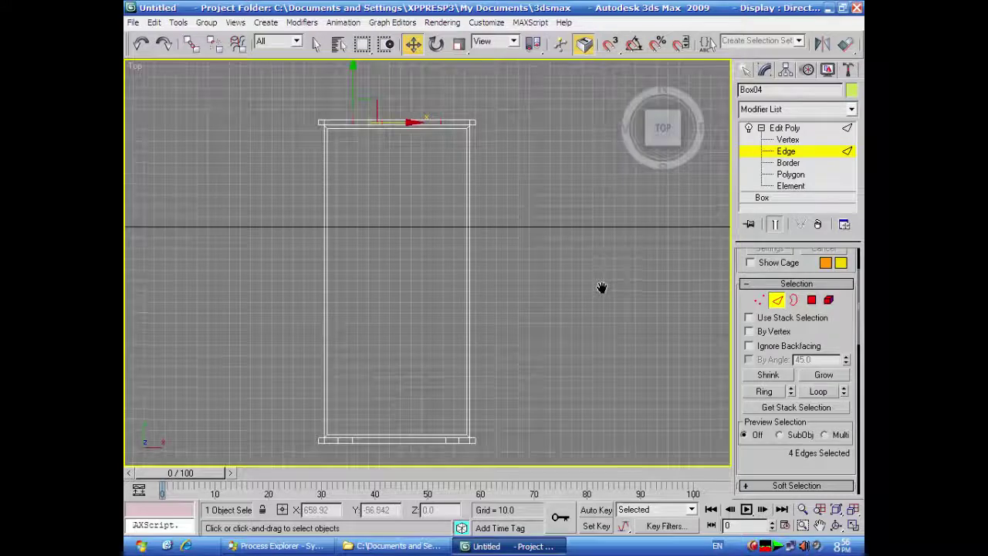
click(545, 119)
click(420, 123)
click(563, 170)
click(411, 122)
click(412, 128)
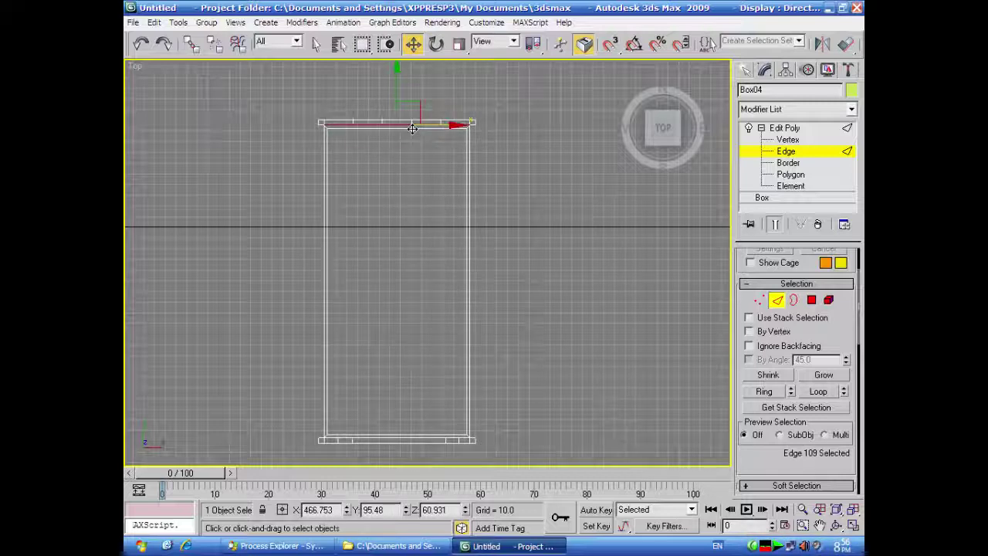
click(414, 123)
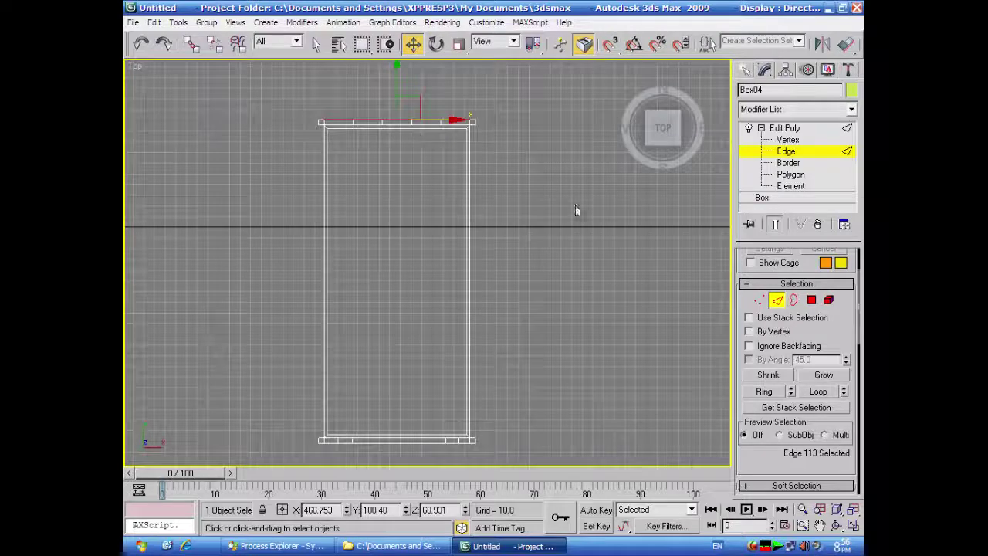
scroll(595, 291, up, 5)
click(461, 165)
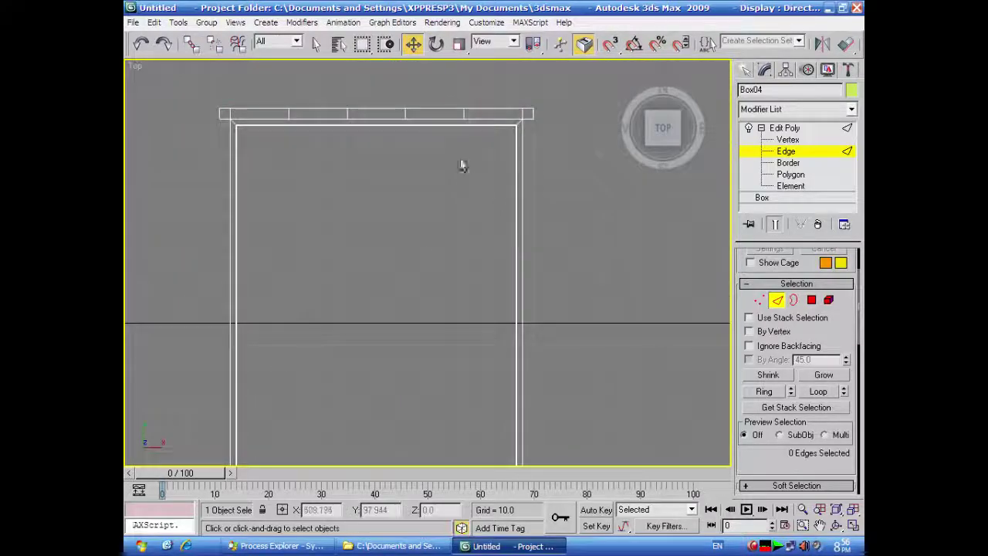
click(403, 113)
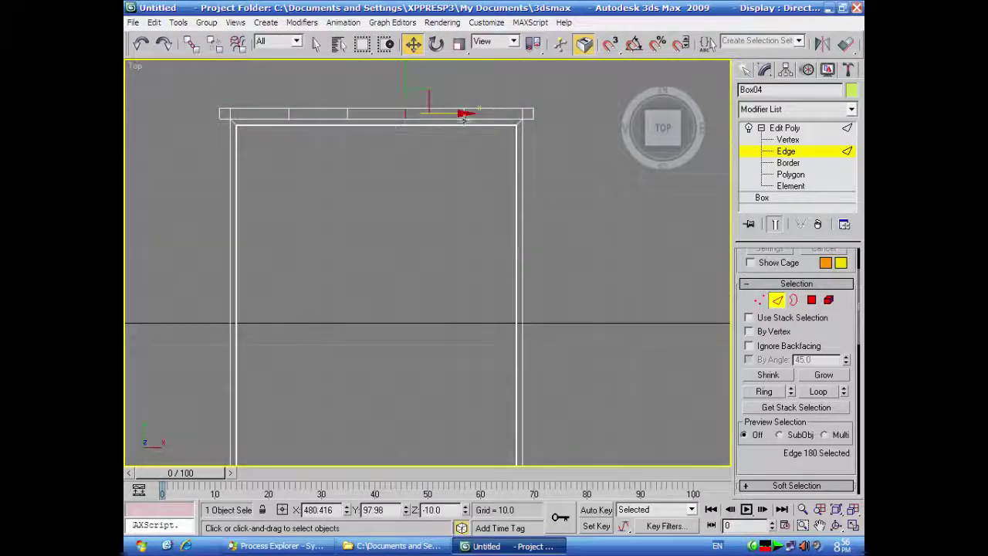
drag(462, 114, 503, 114)
click(374, 90)
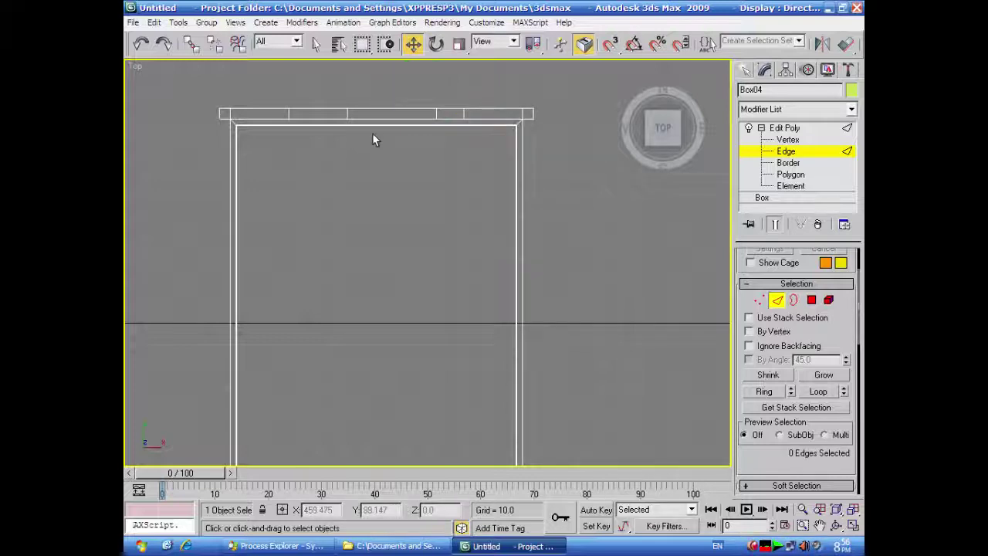
click(354, 116)
drag(383, 112, 331, 113)
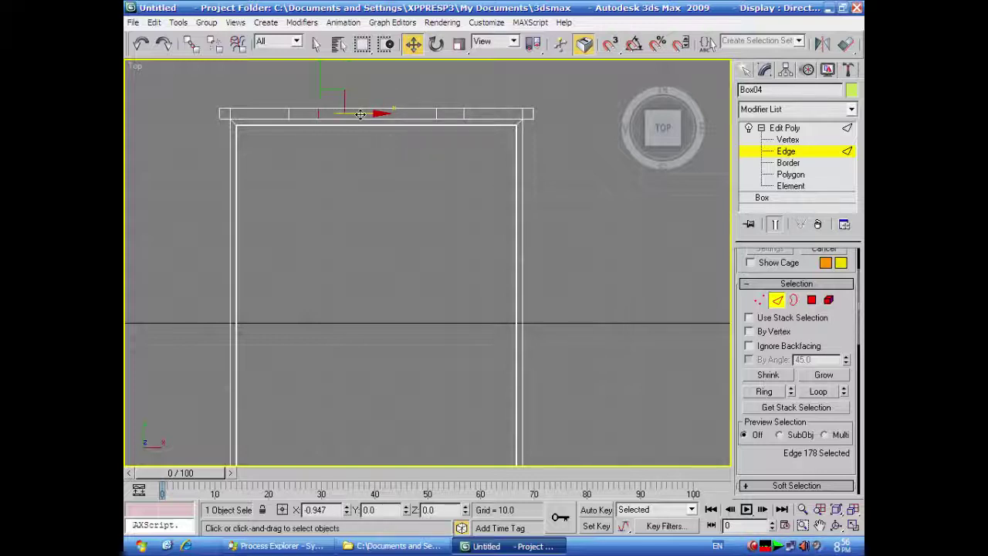
click(586, 174)
- Move each pair of cross edges outward along X toward its own end of the tall panel's underside
click(463, 113)
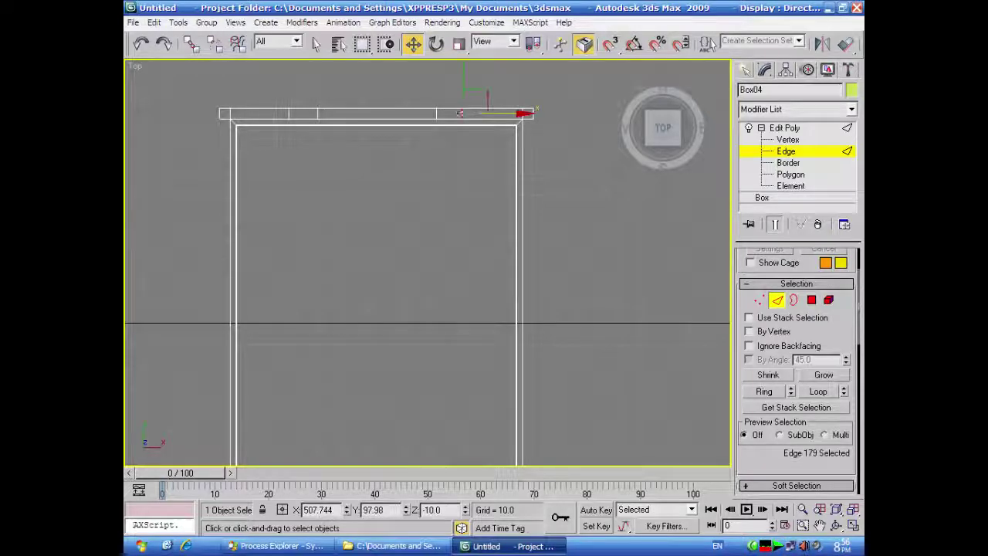
ctrl+click(438, 114)
drag(485, 115, 524, 113)
click(569, 186)
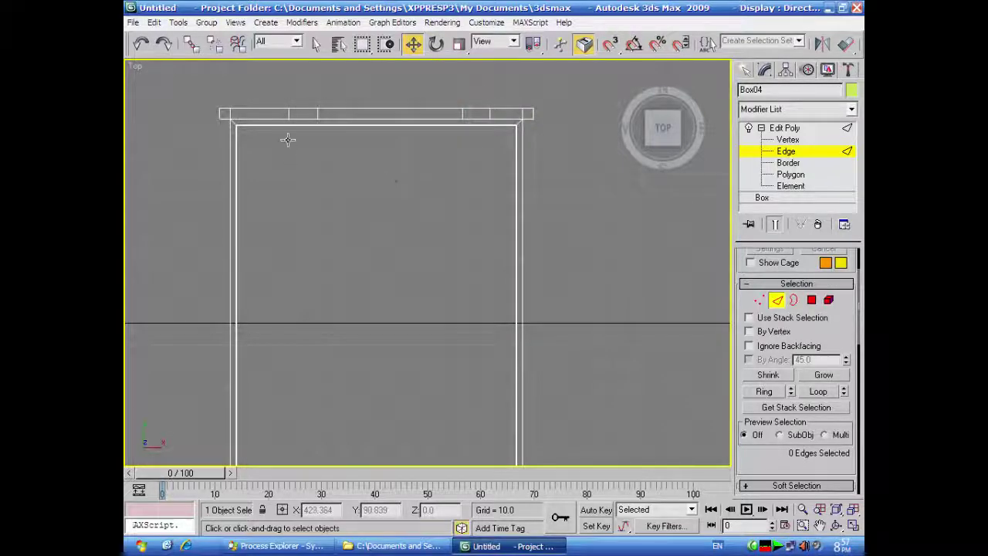
click(317, 115)
ctrl+click(291, 114)
drag(342, 112, 321, 114)
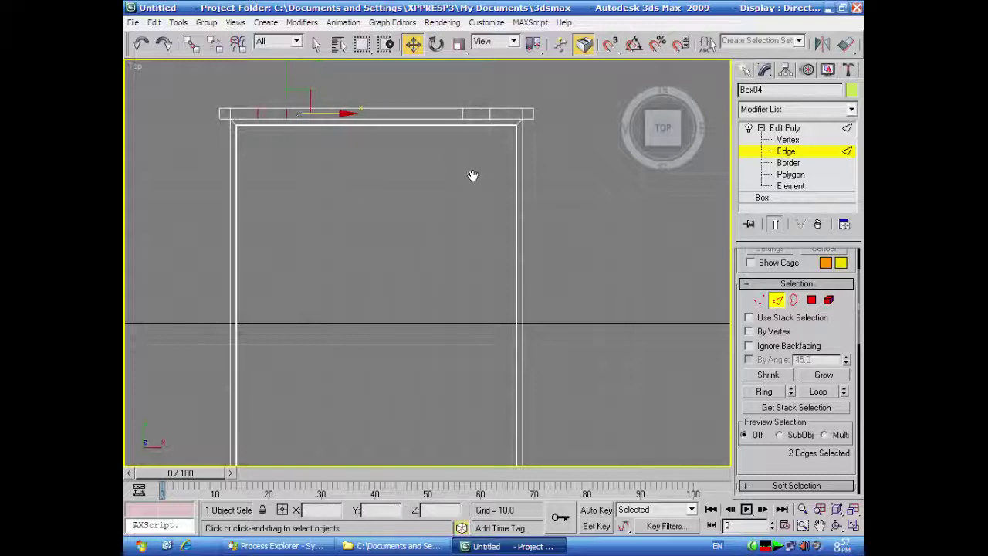
- Select the two polygons between the paired edges under the tall end panel and extrude them by 7 as a group to form feet
click(853, 526)
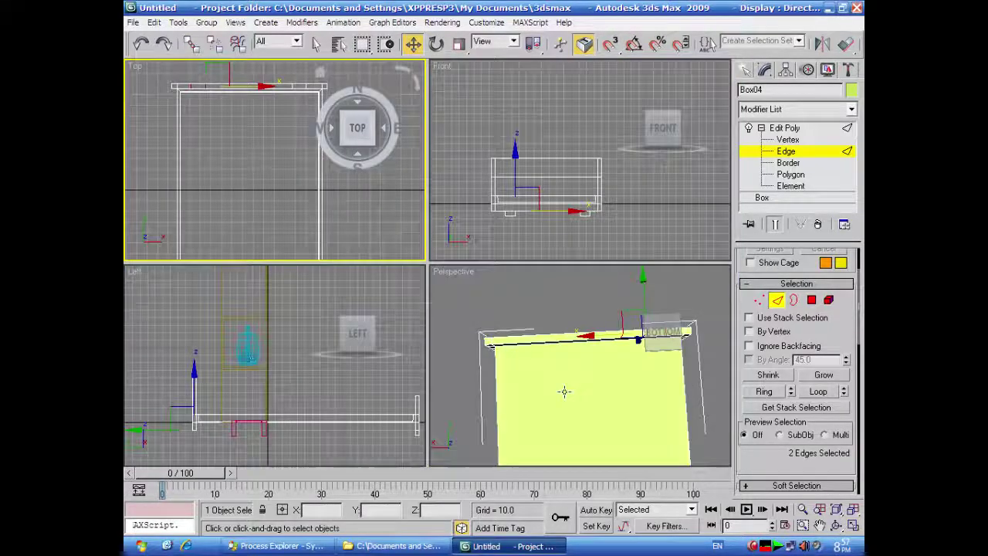
right_click(521, 322)
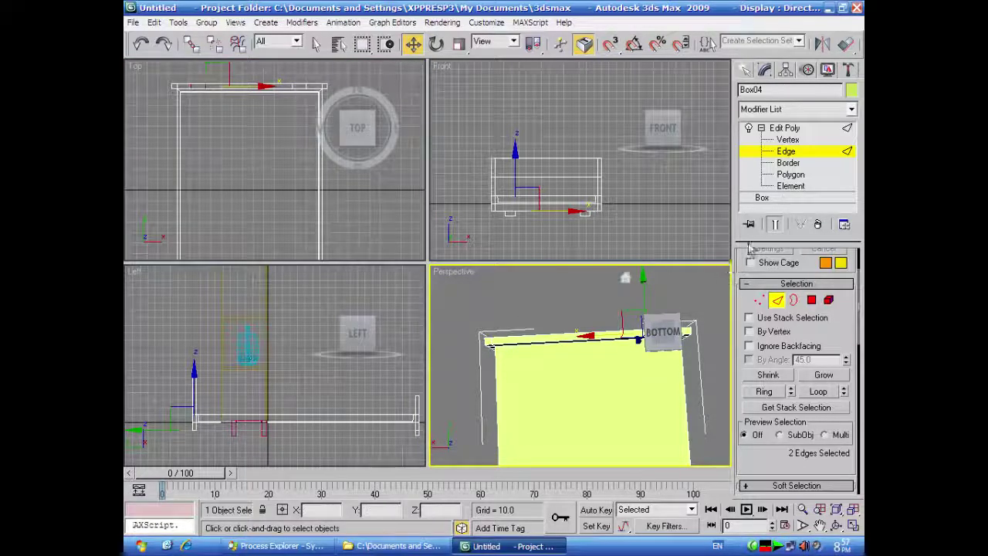
click(787, 175)
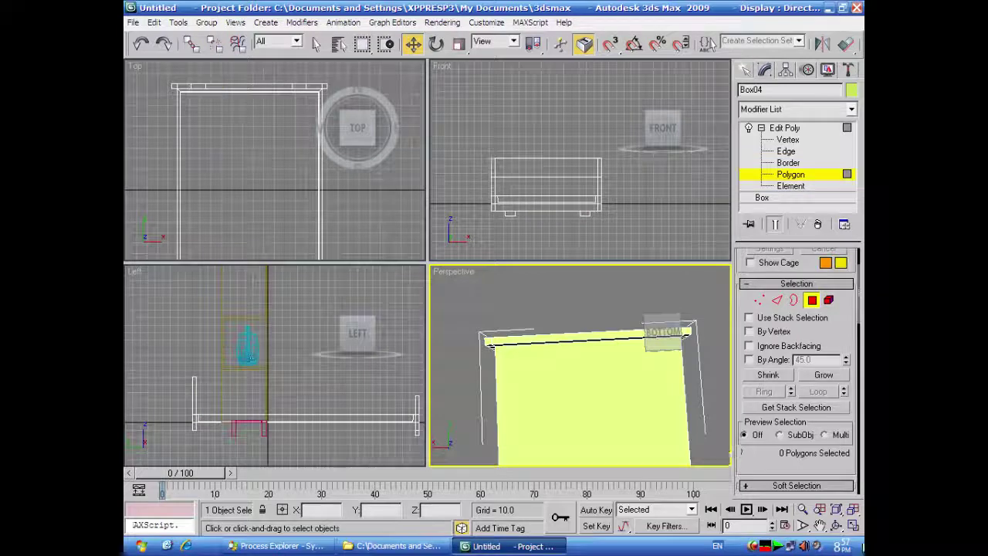
click(854, 526)
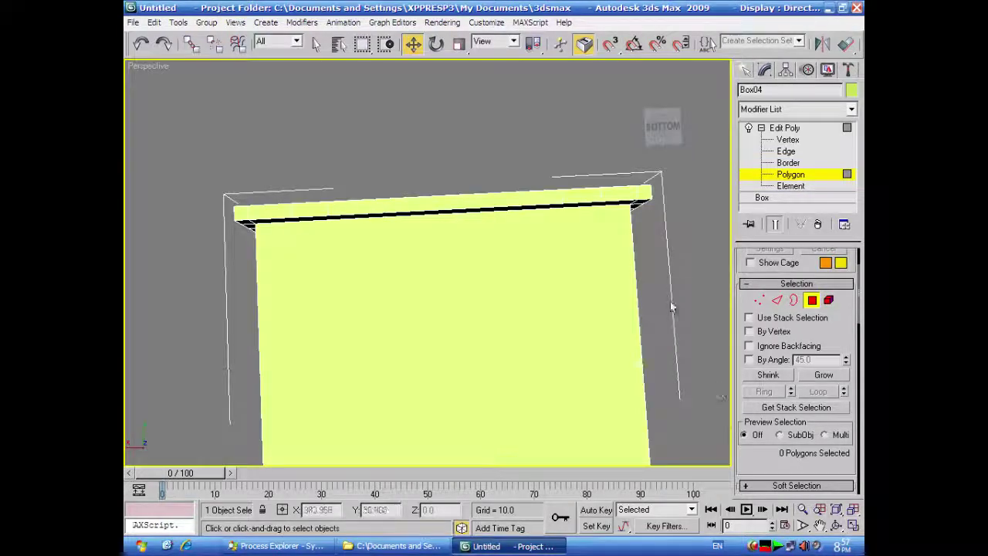
alt+middle_drag(662, 310, 662, 371)
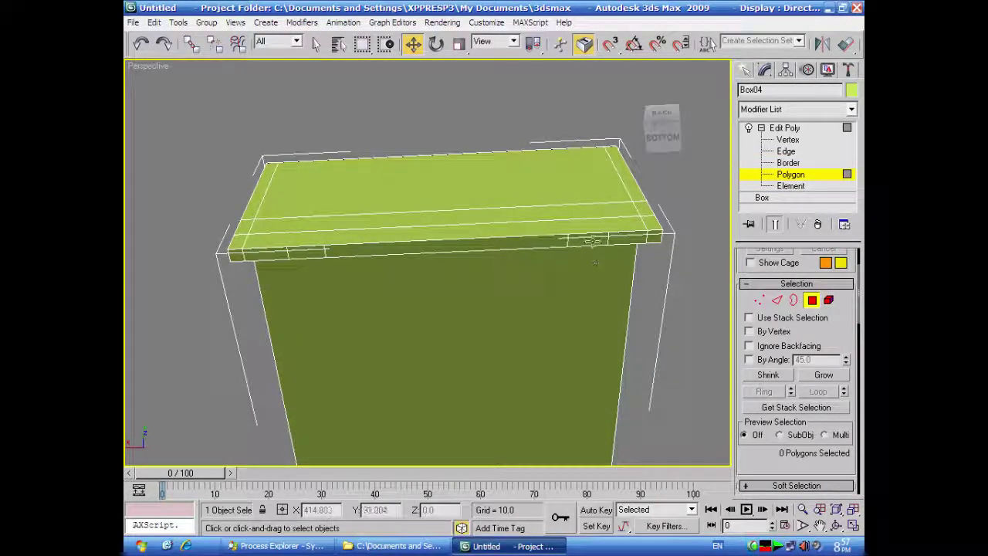
click(588, 240)
ctrl+click(304, 257)
right_click(304, 257)
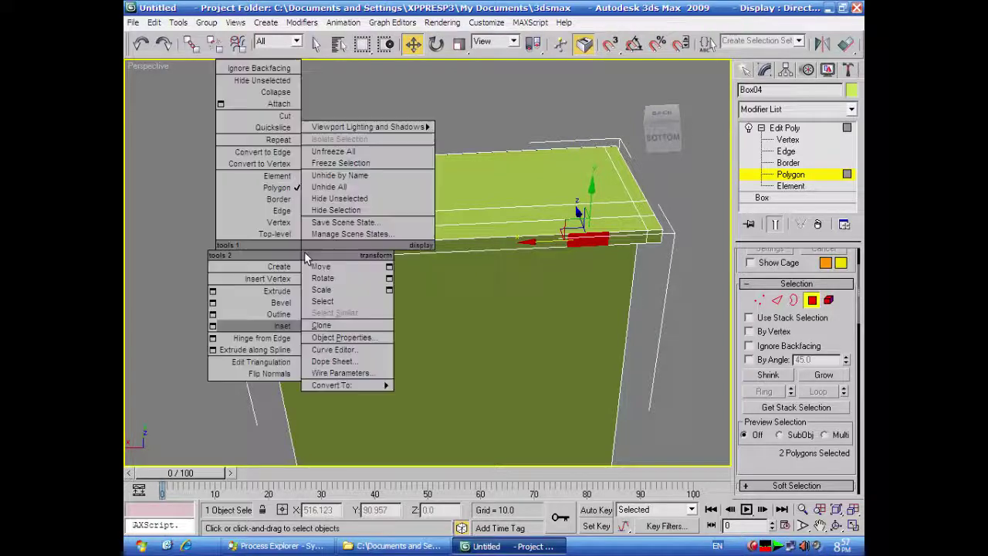
click(213, 292)
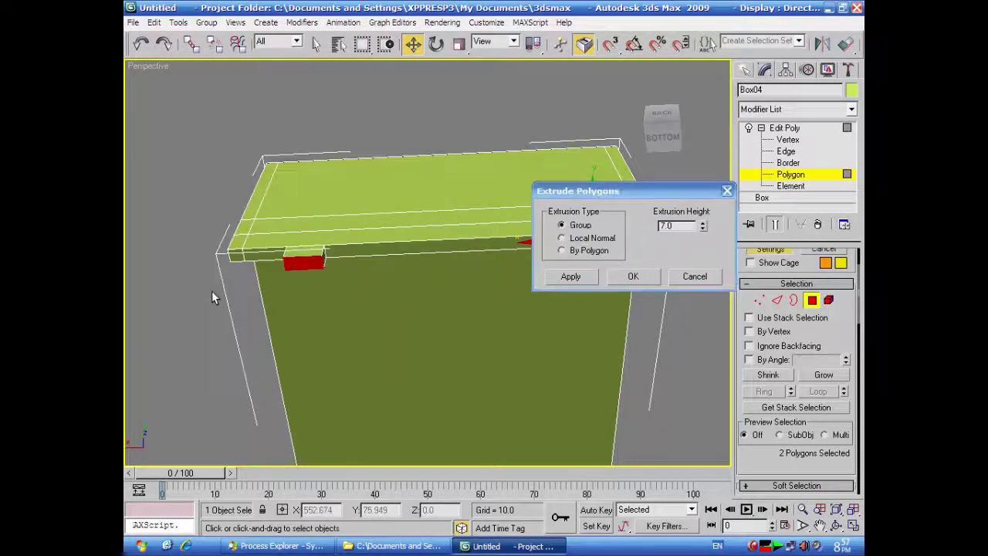
click(633, 276)
- Examine the bed frame and the feet under both end panels from several angles
click(855, 525)
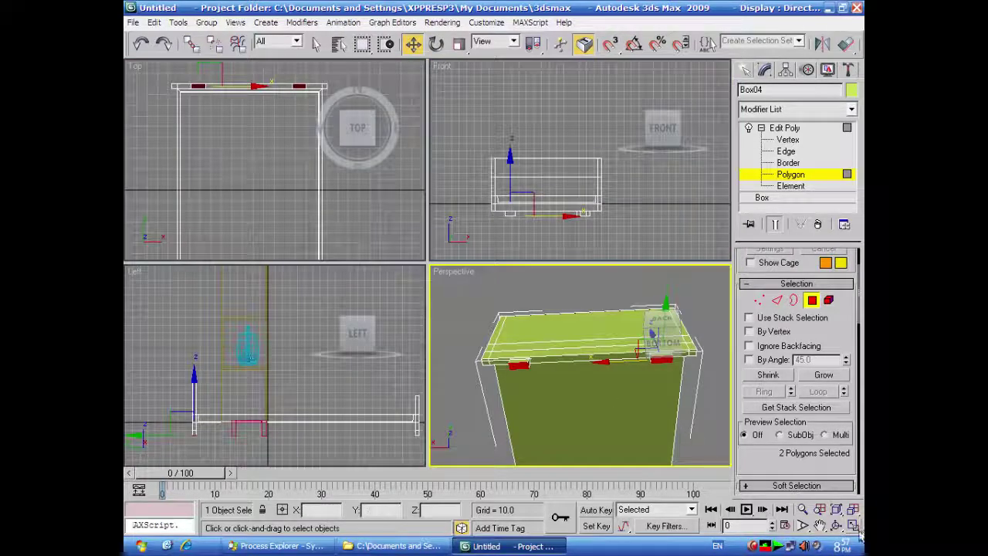
click(855, 527)
alt+middle_drag(672, 409, 640, 417)
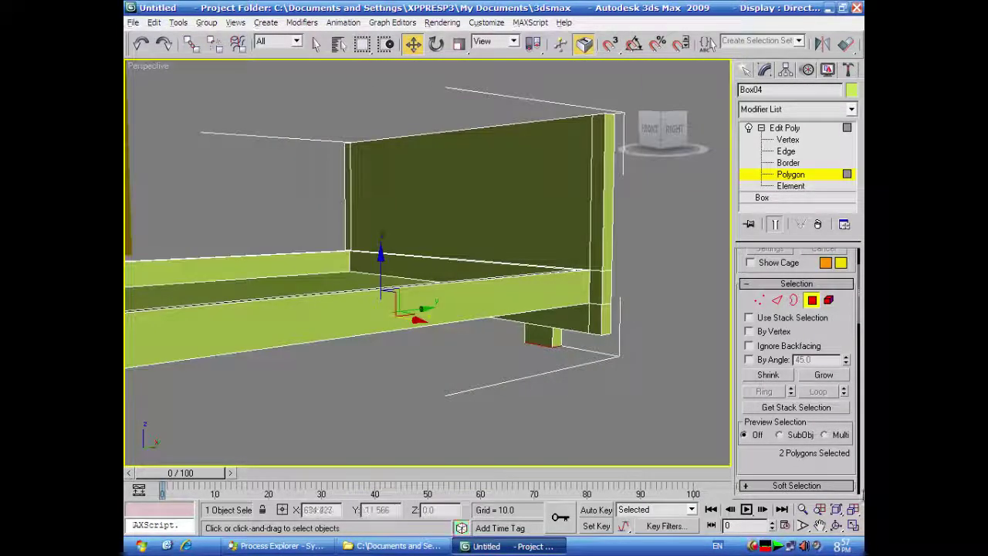
scroll(644, 430, down, 10)
alt+middle_drag(547, 431, 581, 386)
click(605, 404)
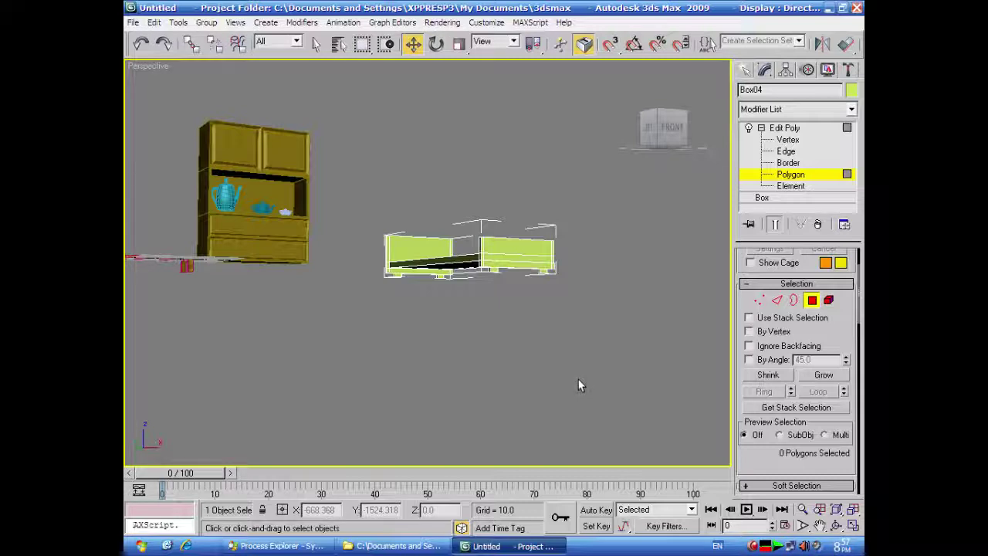
alt+middle_drag(578, 381, 521, 420)
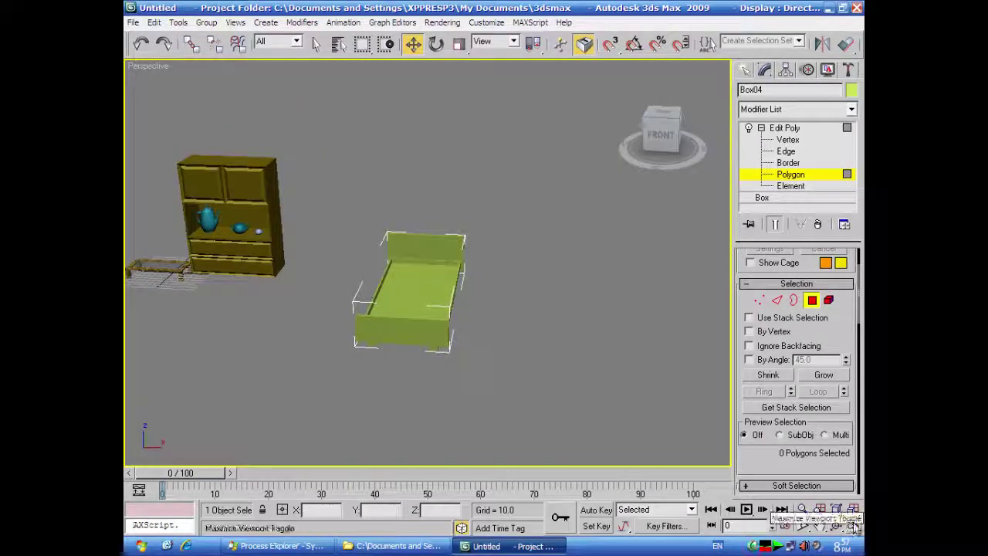
- Switch the bed frame from polygon editing to its base Box level, accepting the topology warning
click(422, 340)
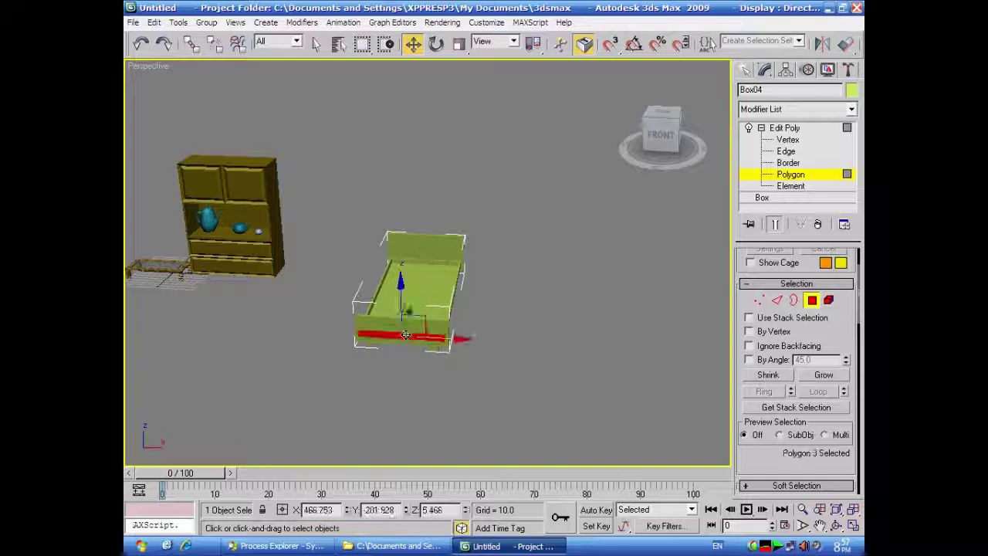
click(761, 198)
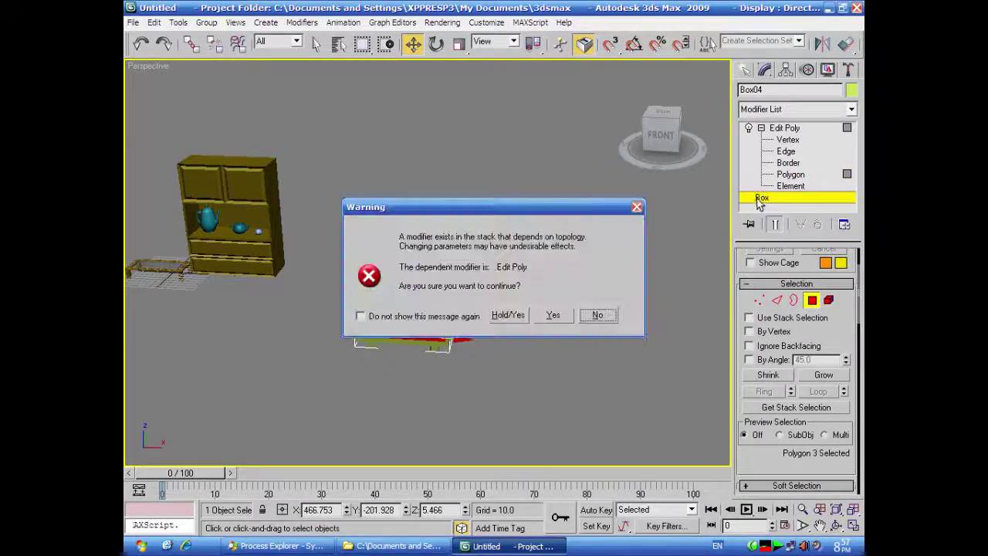
click(552, 315)
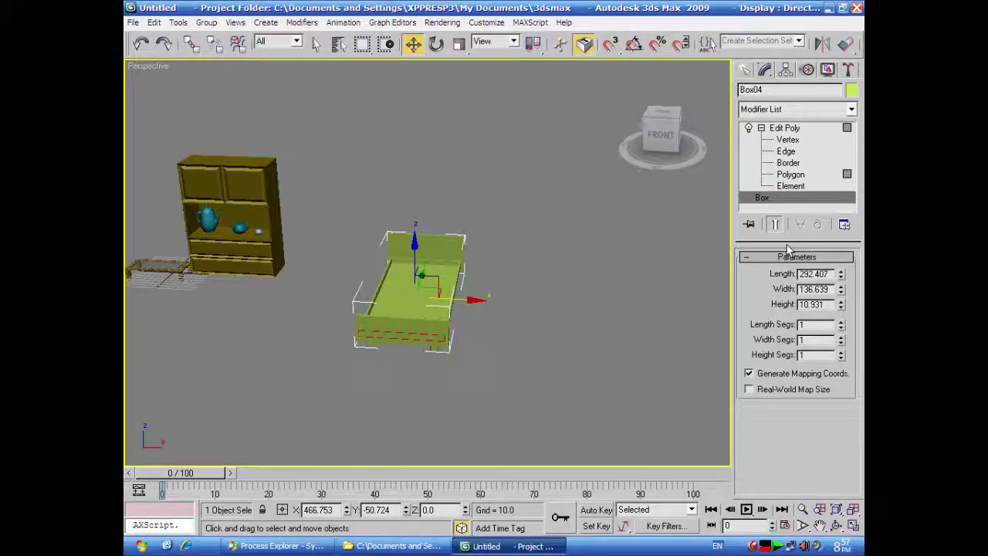
click(549, 366)
click(416, 333)
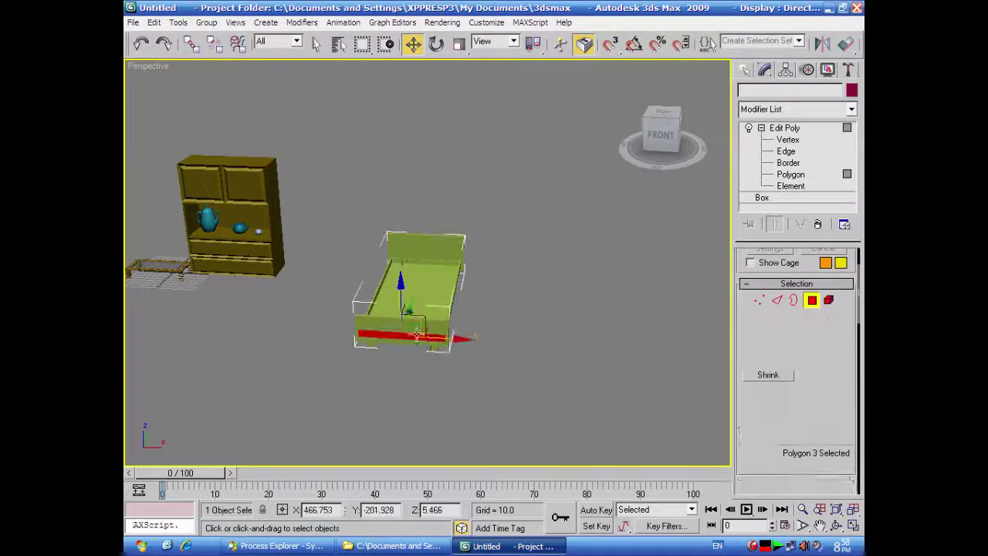
click(763, 199)
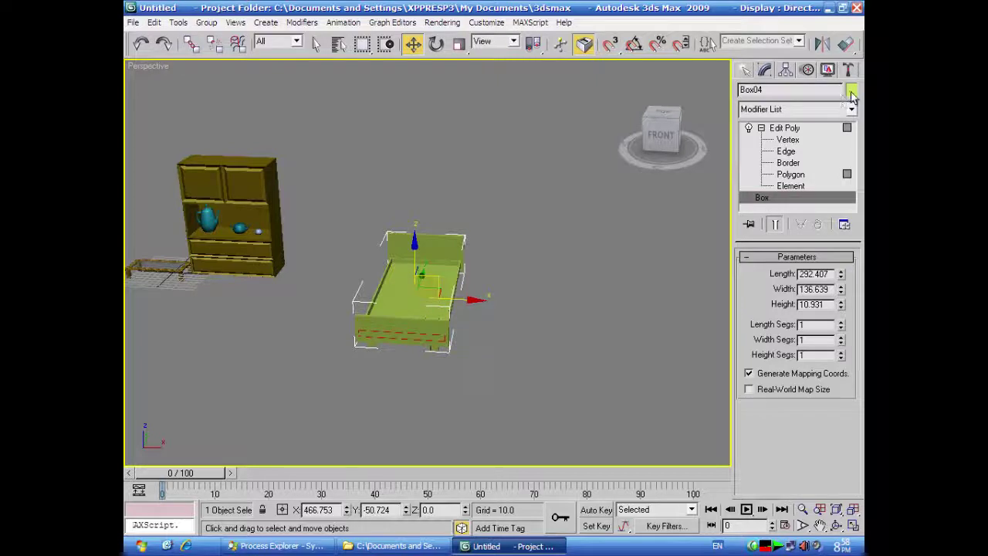
- Change the bed frame's object color to the cabinet's dark yellow-brown by sampling it from the cabinet, and deselect the bed
click(851, 91)
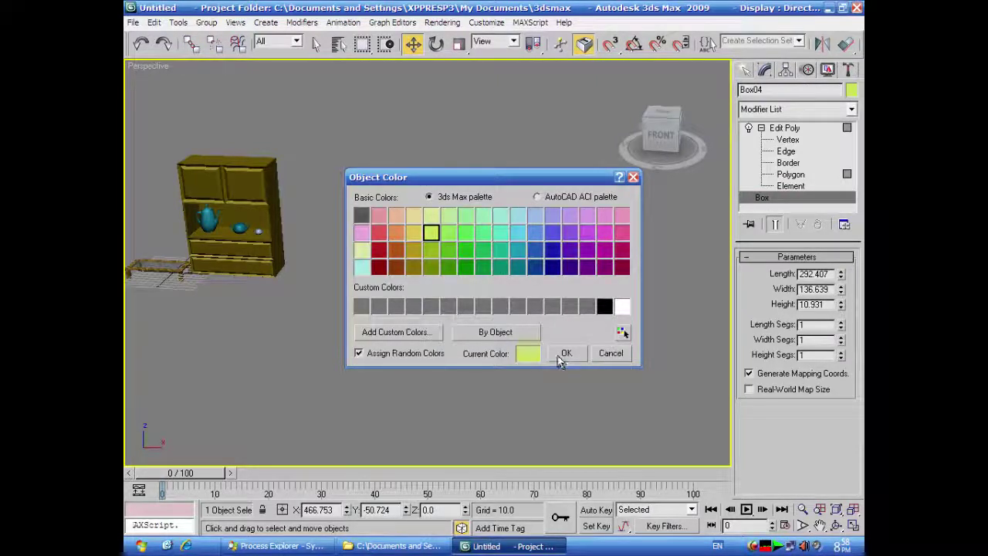
click(529, 353)
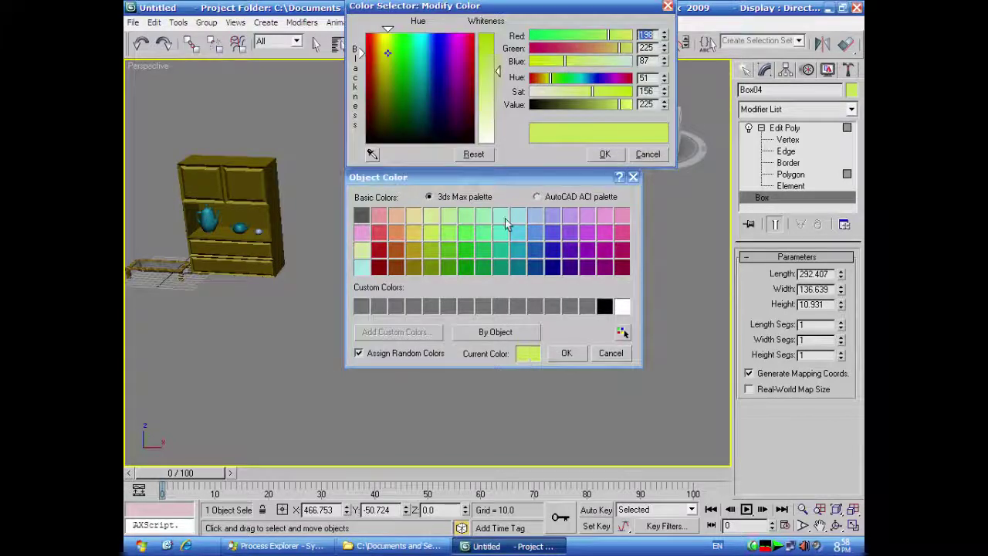
click(371, 155)
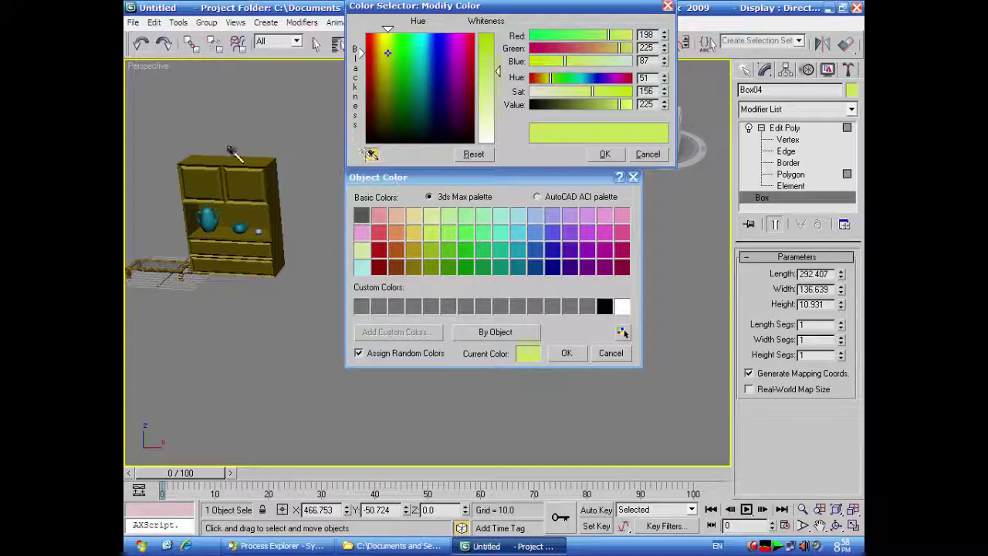
click(231, 152)
click(599, 154)
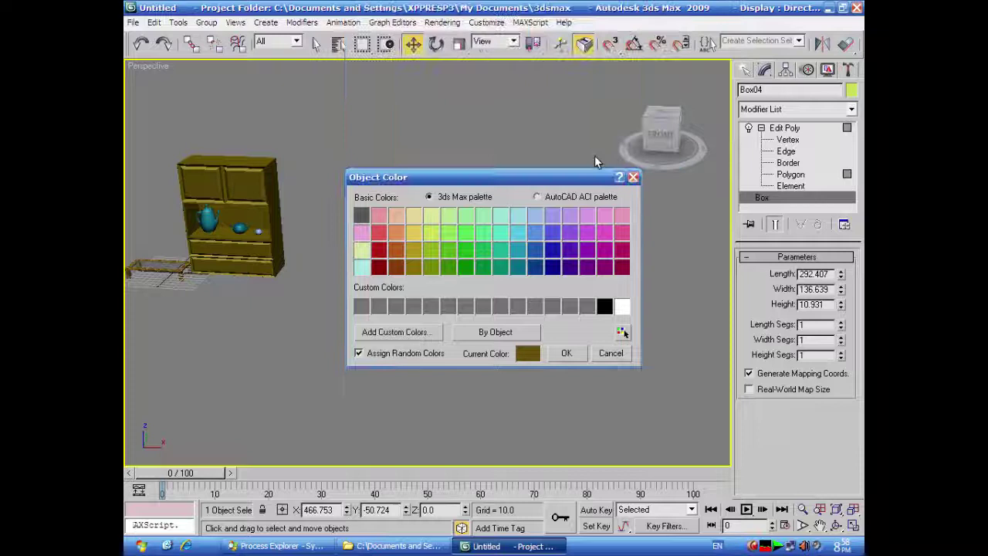
click(565, 353)
click(561, 331)
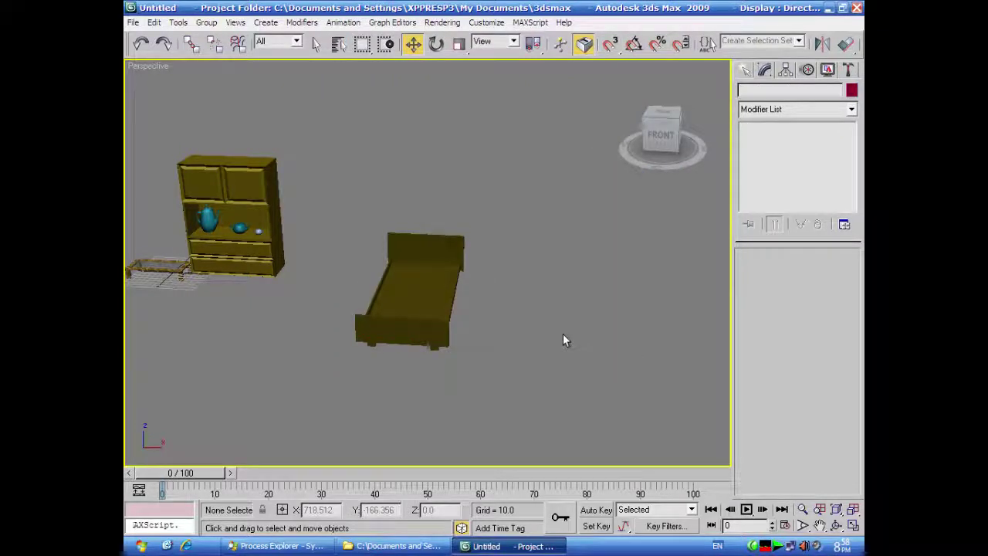
- In the Top view, draw a ChamferBox mattress filling the bed frame, about 287 long, 133 wide and 8.8 high with a 3.4 fillet
alt+middle_drag(555, 360, 578, 363)
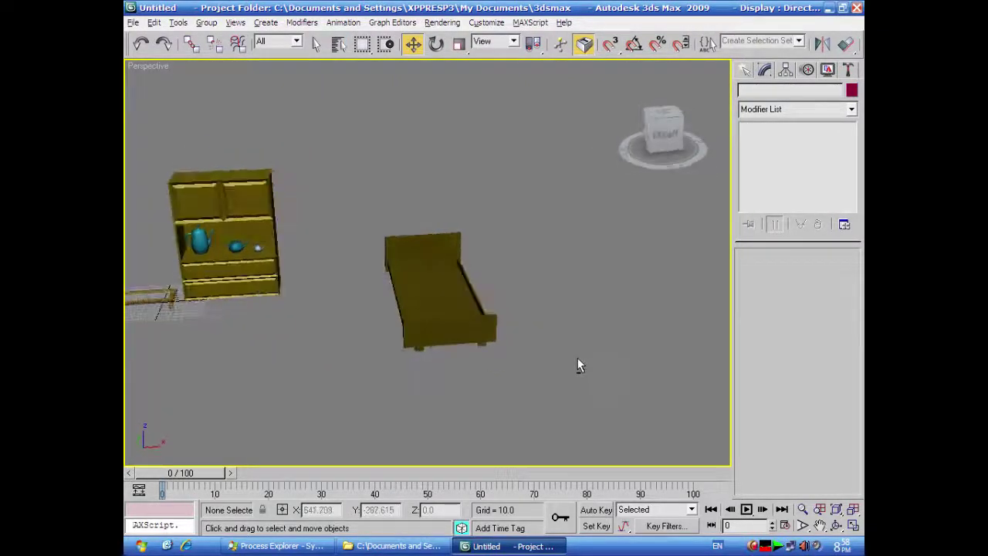
click(853, 525)
click(379, 246)
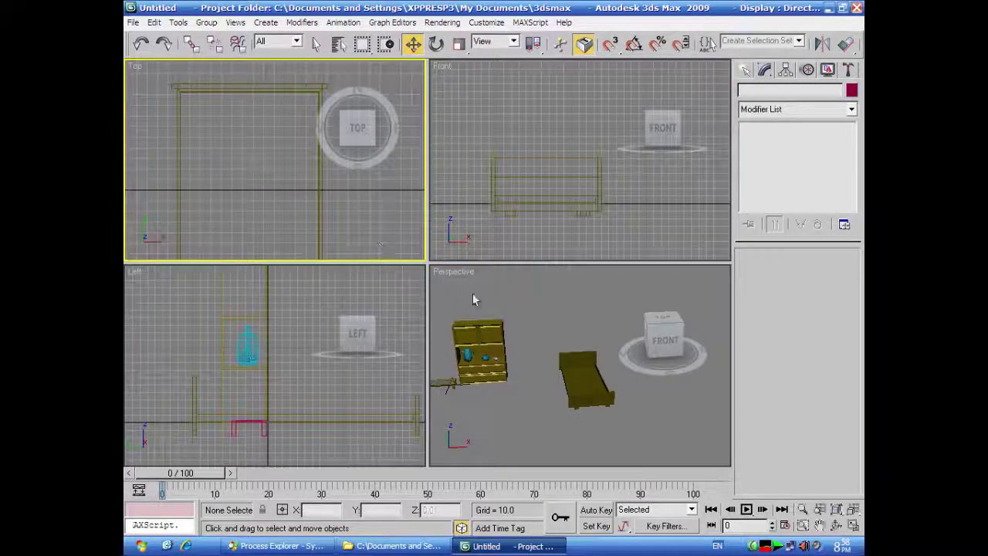
click(854, 524)
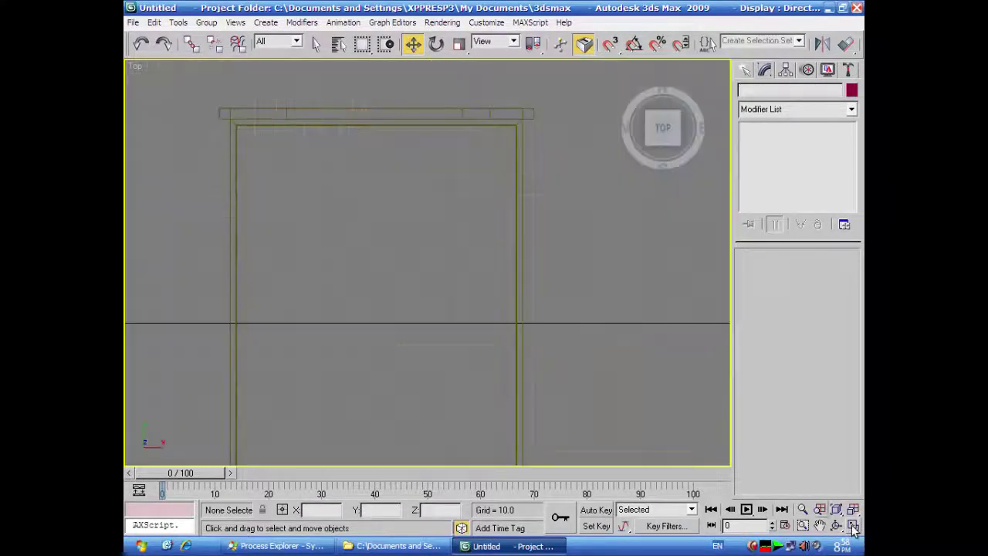
scroll(616, 421, down, 3)
middle_drag(615, 413, 615, 347)
click(745, 70)
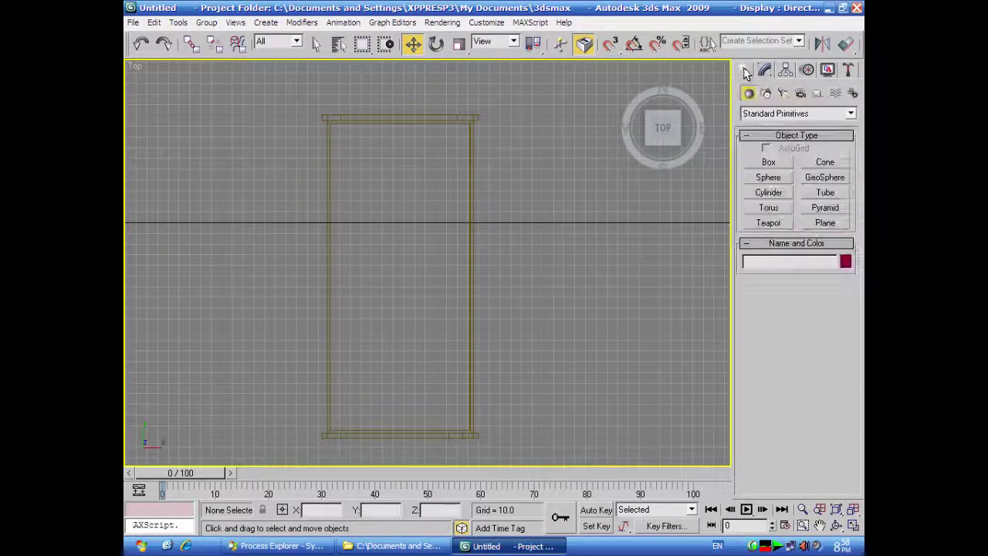
click(791, 116)
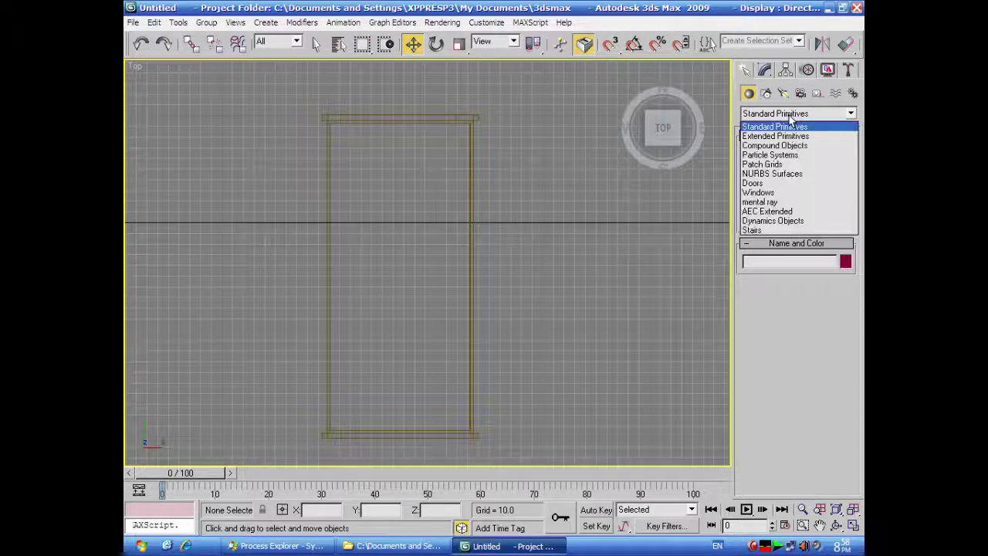
click(785, 133)
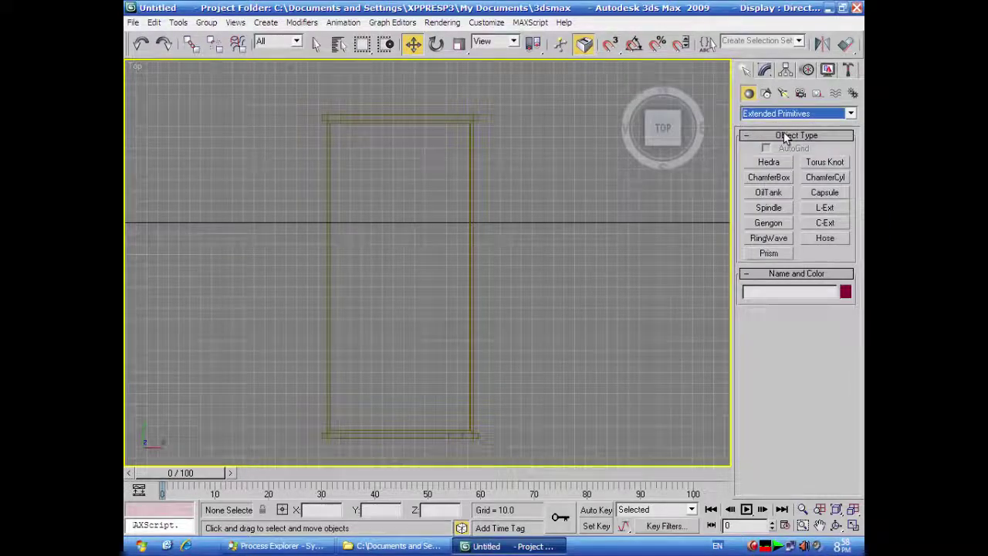
click(766, 178)
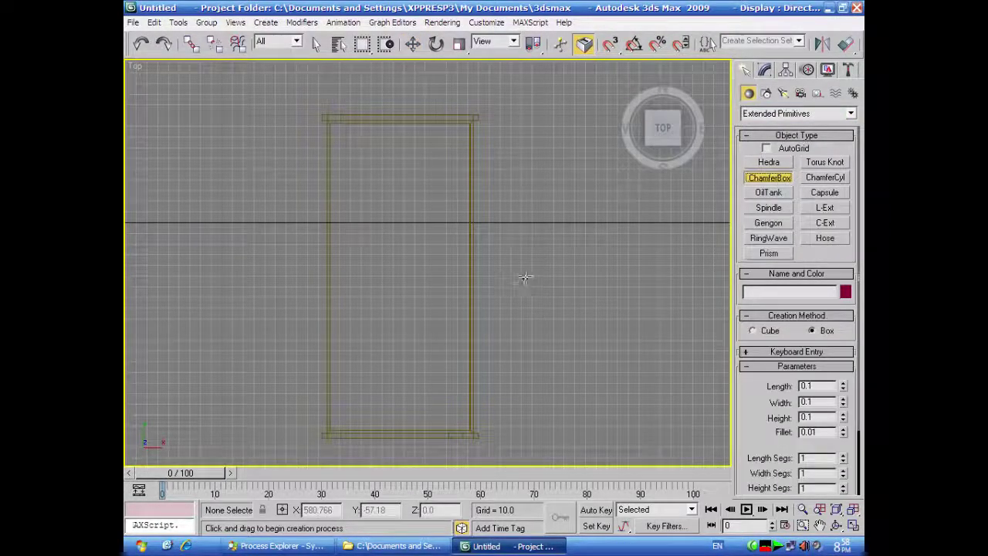
scroll(525, 276, up, 2)
scroll(524, 276, down, 2)
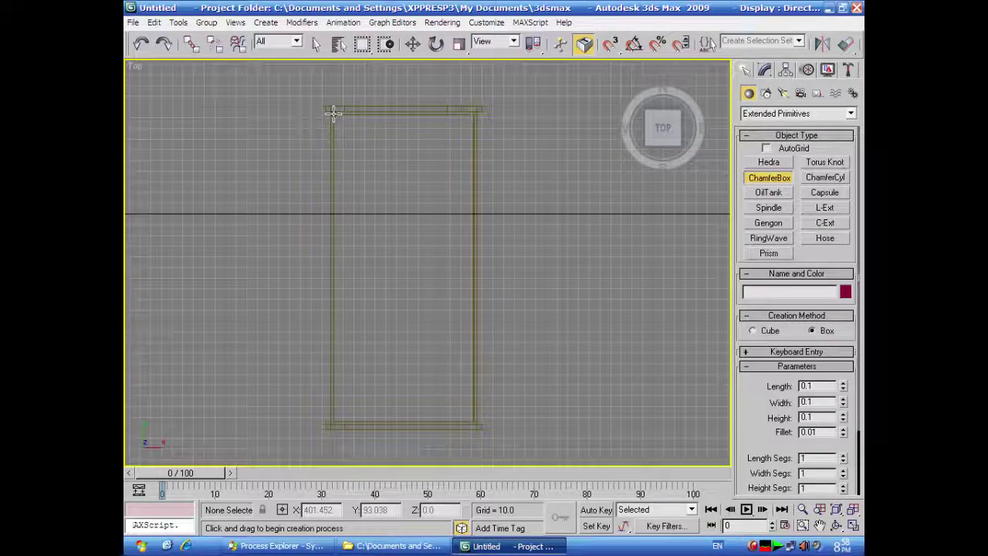
drag(333, 114, 475, 422)
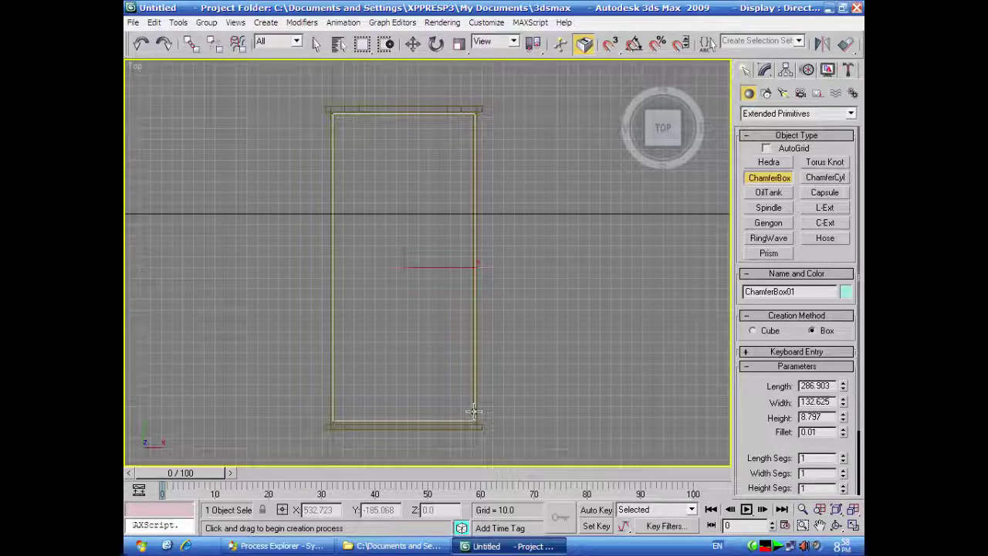
click(474, 414)
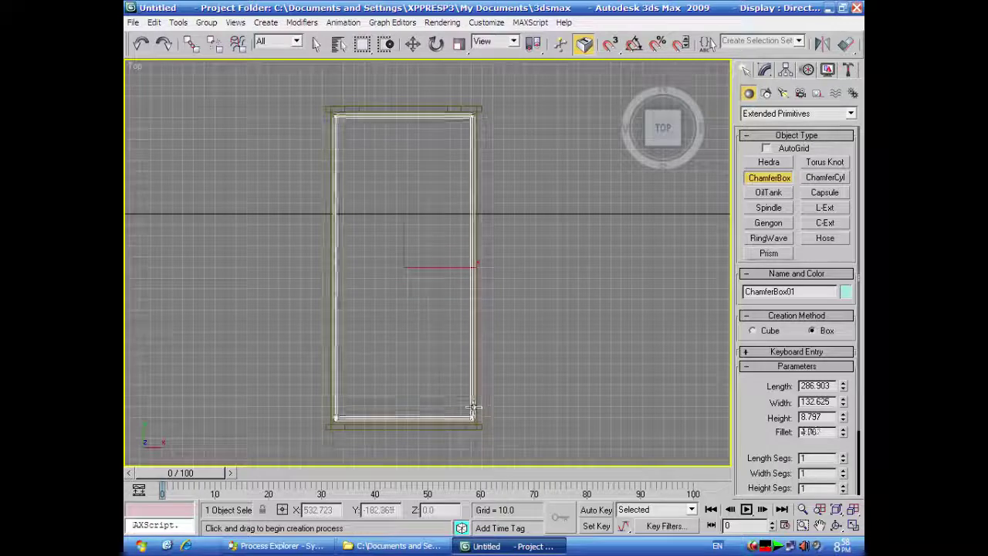
click(473, 409)
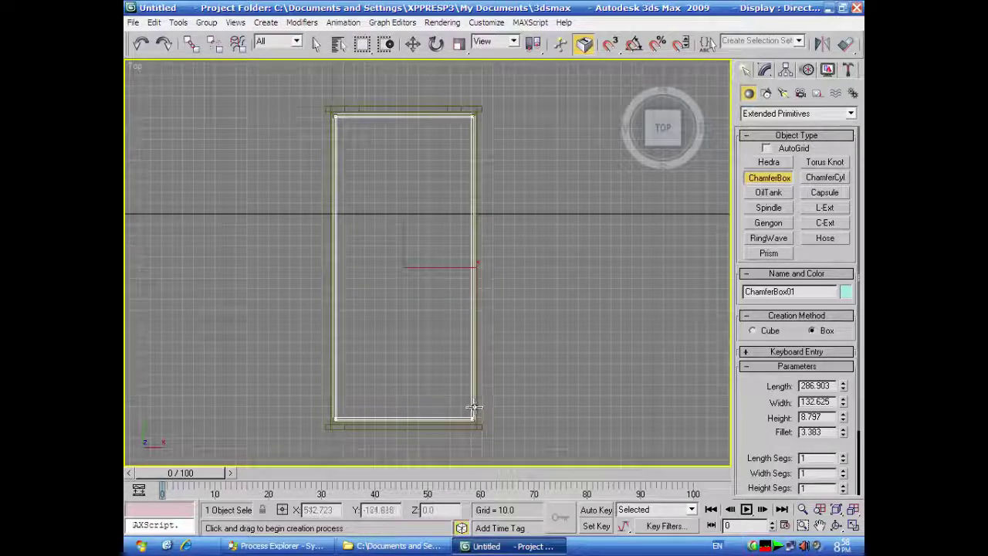
- Raise the mattress ChamferBox's height to about 13.6 so it rises above the bed's side rails
click(854, 524)
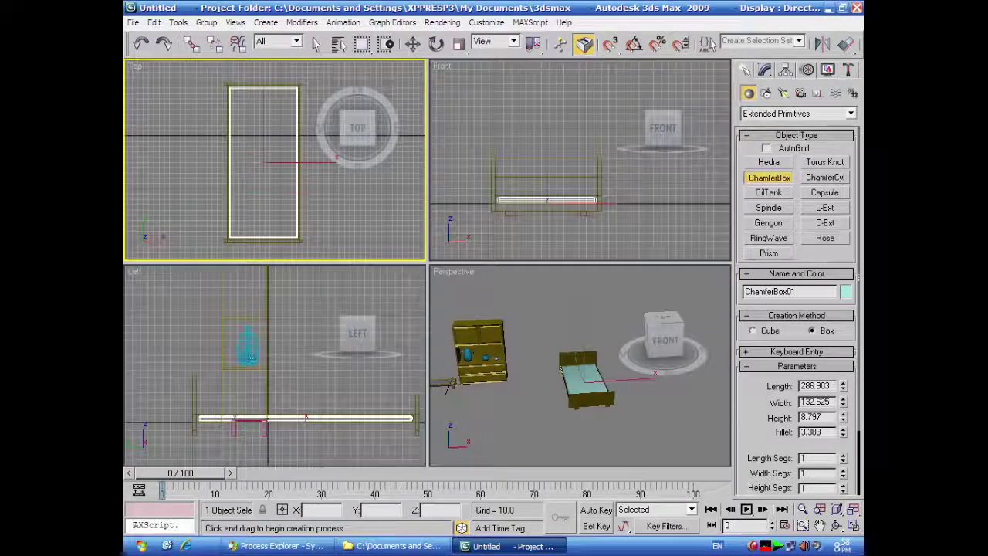
right_click(635, 430)
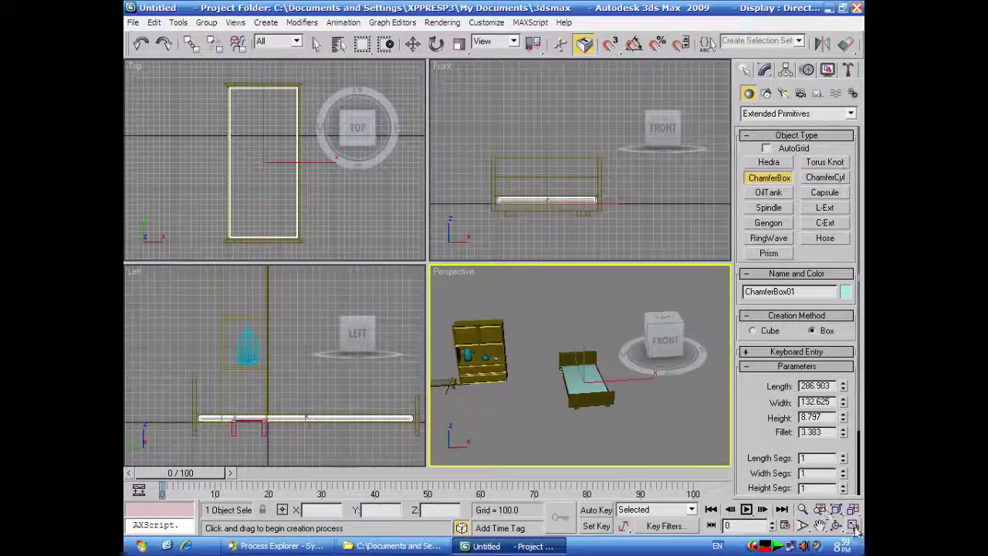
click(853, 525)
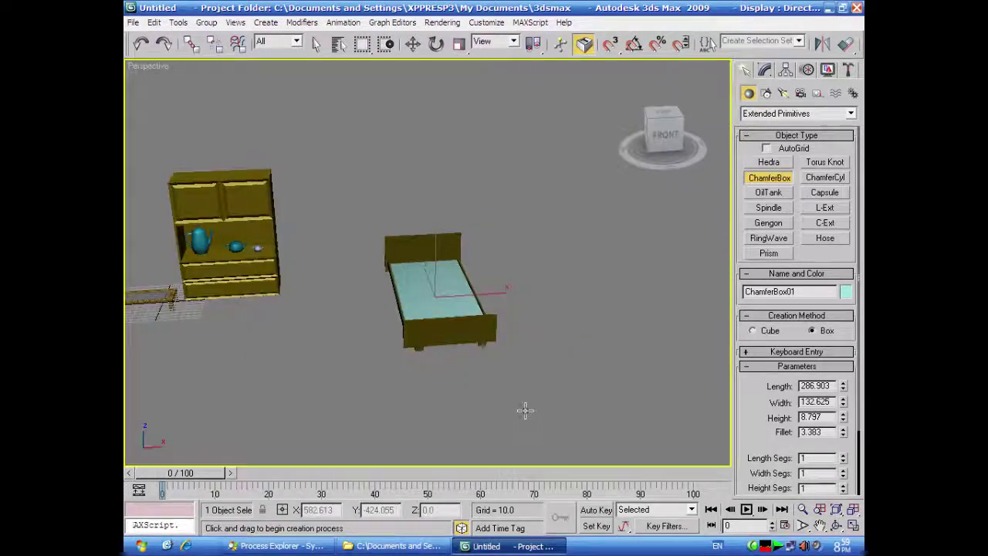
alt+middle_drag(478, 410, 542, 407)
scroll(373, 399, up, 5)
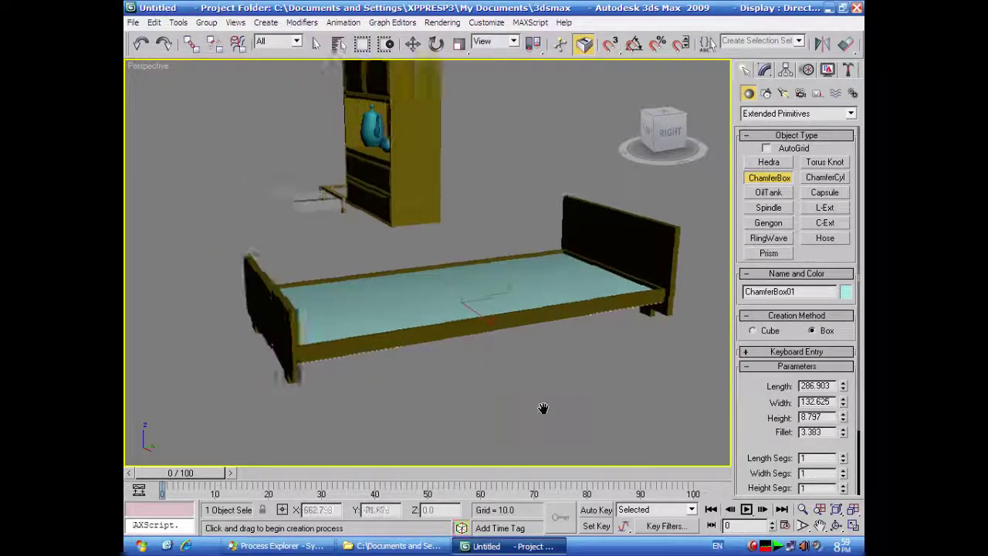
scroll(542, 407, up, 4)
scroll(529, 378, down, 6)
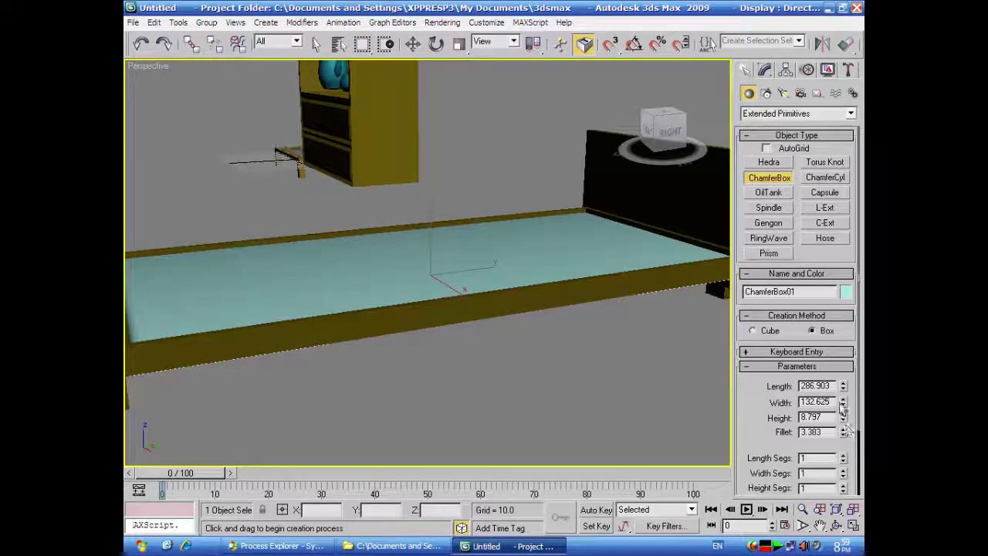
drag(845, 423, 844, 375)
middle_drag(497, 402, 525, 404)
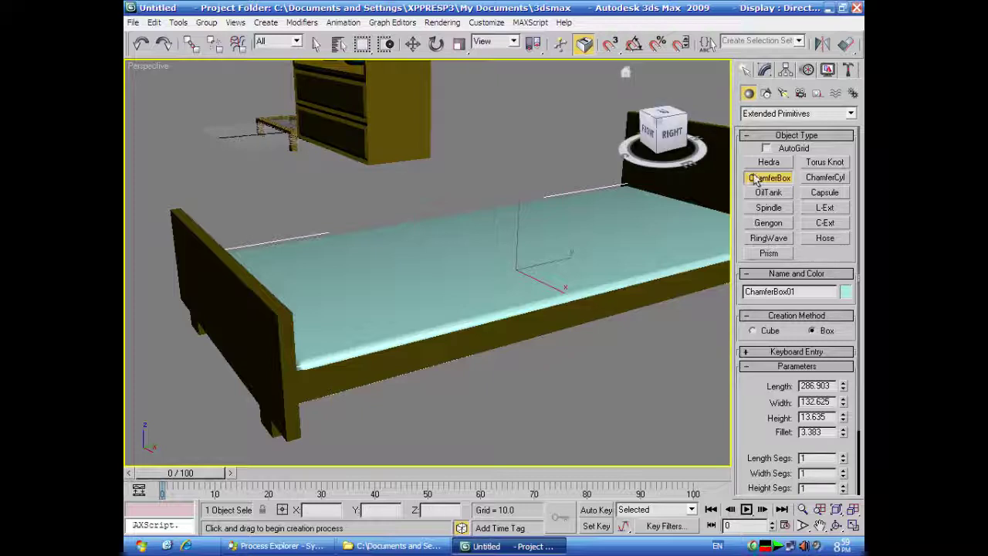
- In the Top view, draw a ChamferBox pillow across the head of the mattress, about 28.4 by 121 and 8.8 high with a 4.06 fillet
click(853, 526)
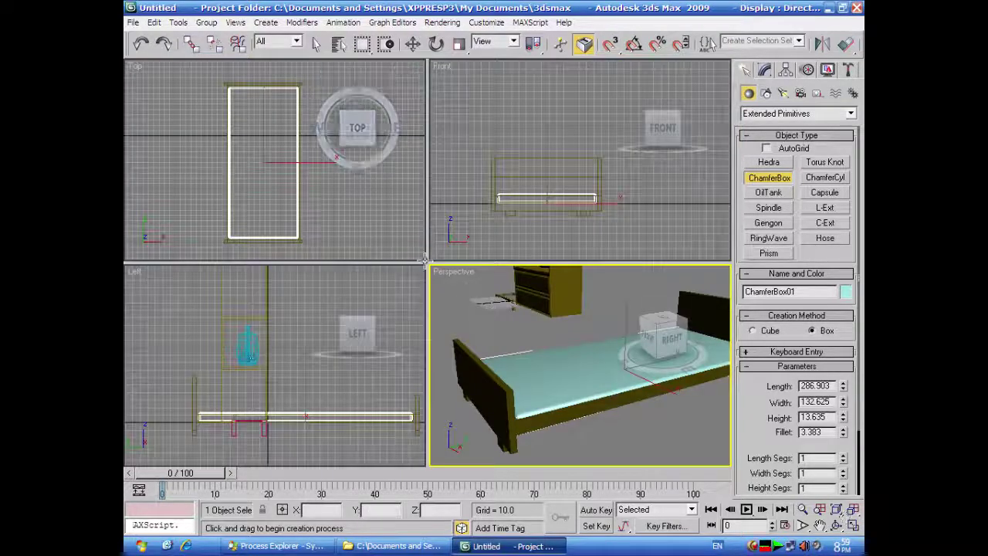
click(374, 219)
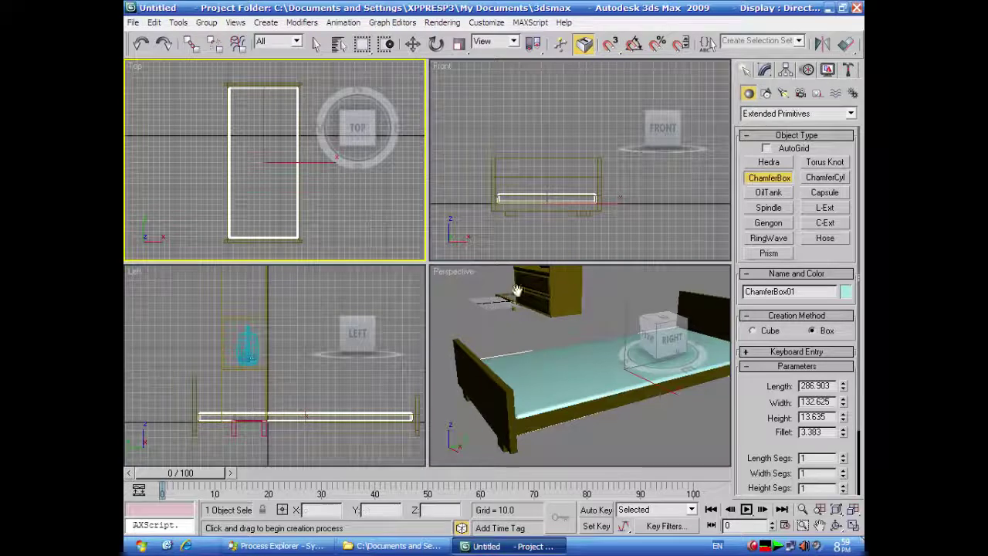
click(854, 526)
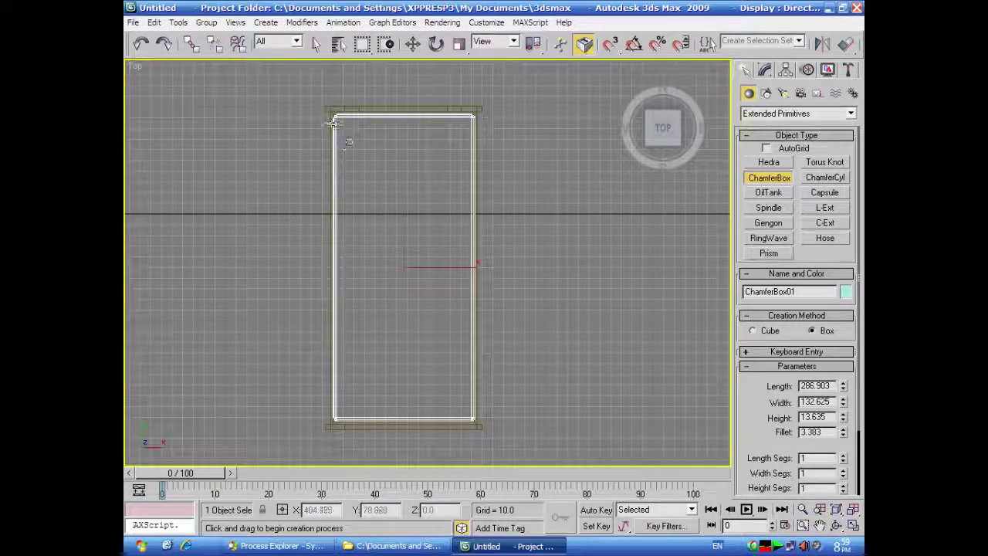
drag(338, 124, 468, 151)
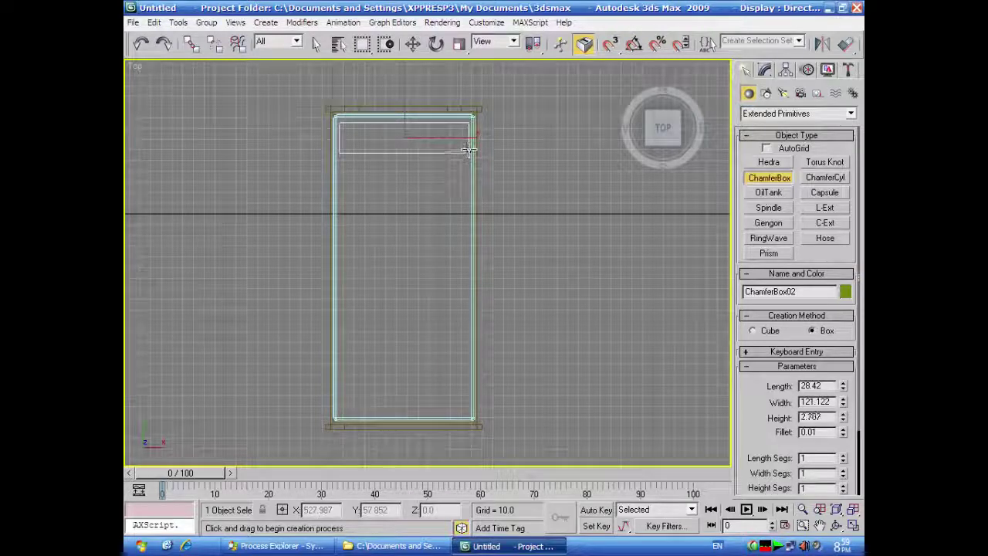
click(468, 143)
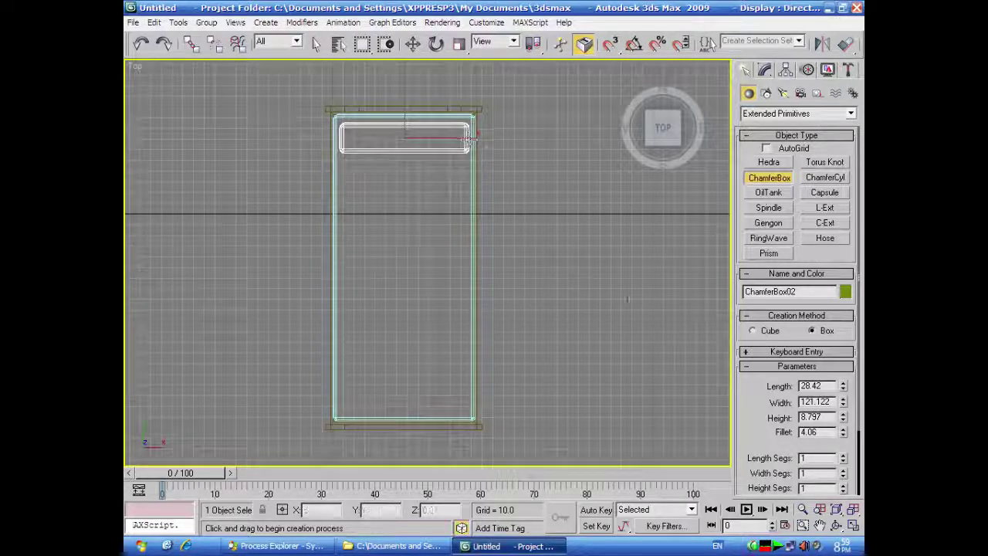
- Move the pillow up onto the mattress to Z 12.799 and toward the headboard to Y 76.282
click(855, 524)
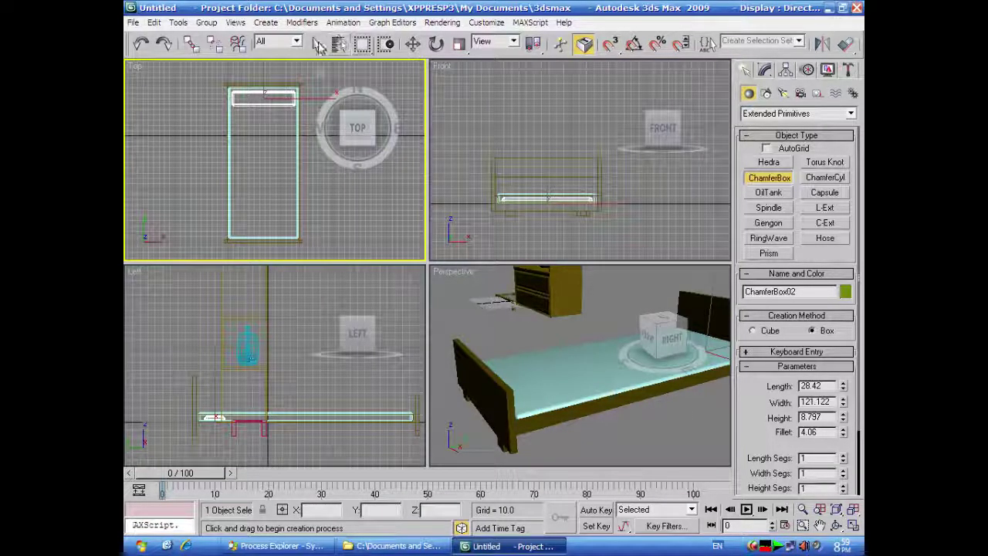
click(413, 44)
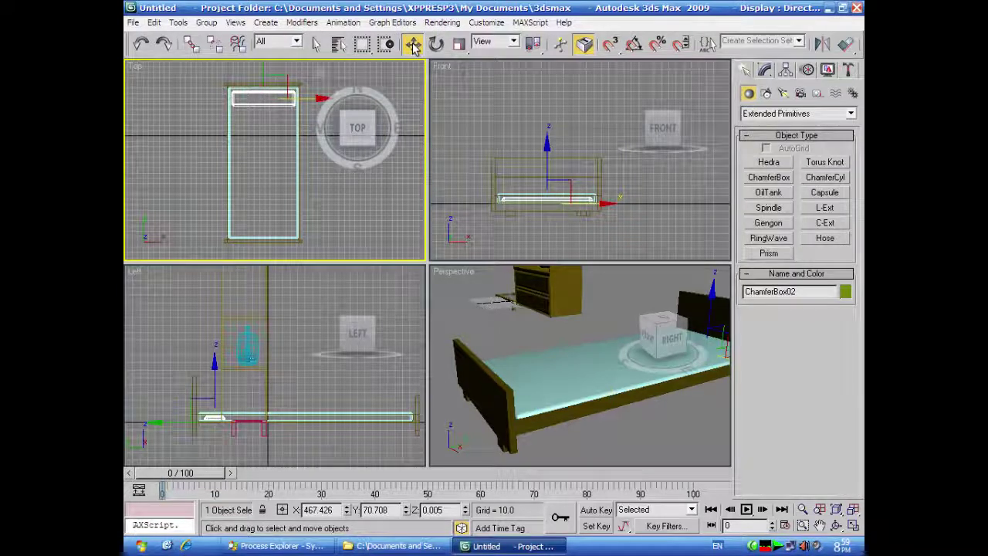
right_click(651, 209)
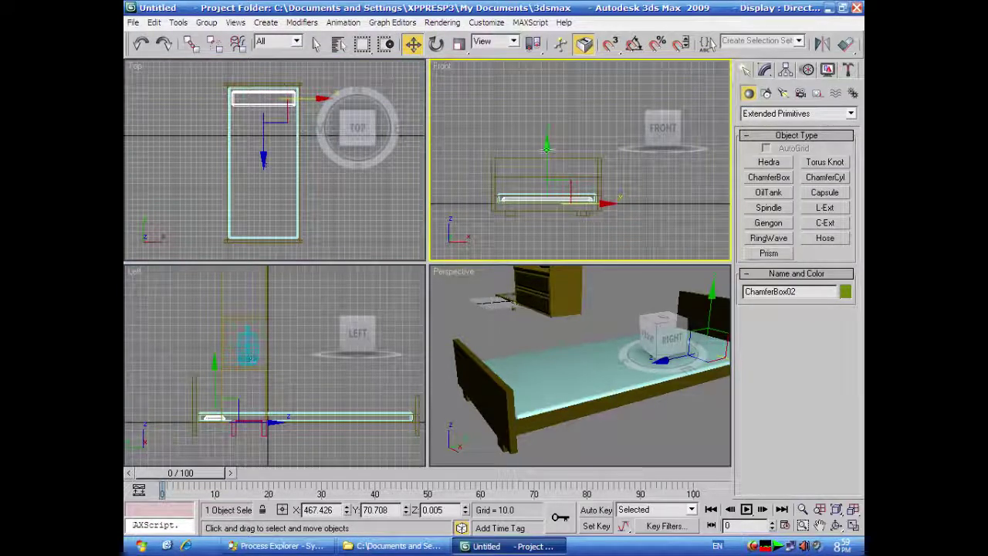
drag(545, 142, 545, 135)
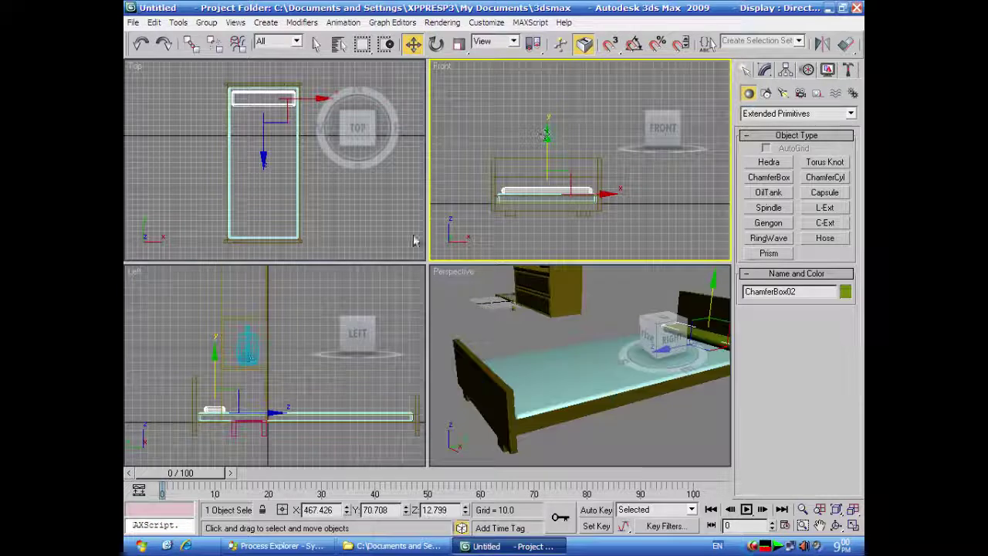
middle_drag(302, 313, 299, 313)
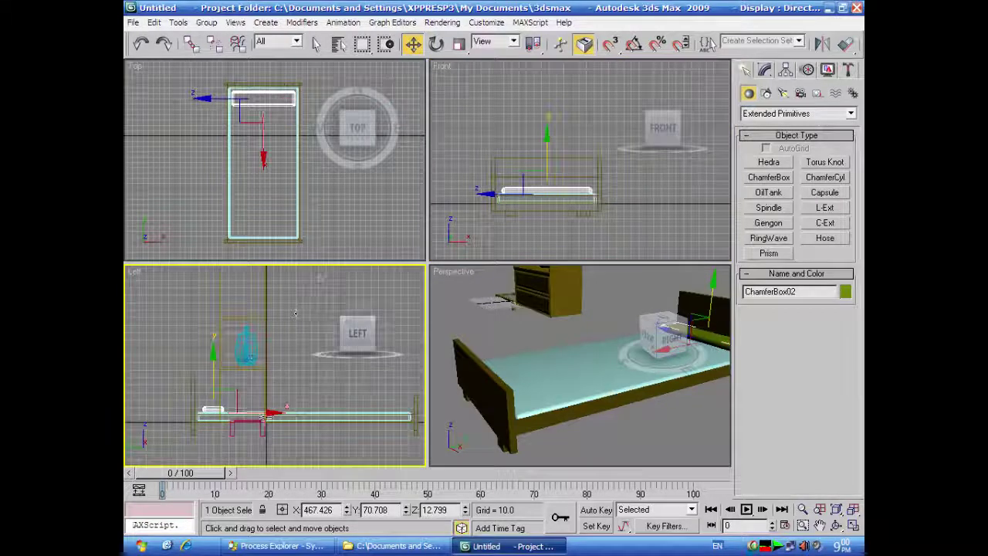
drag(269, 415, 265, 415)
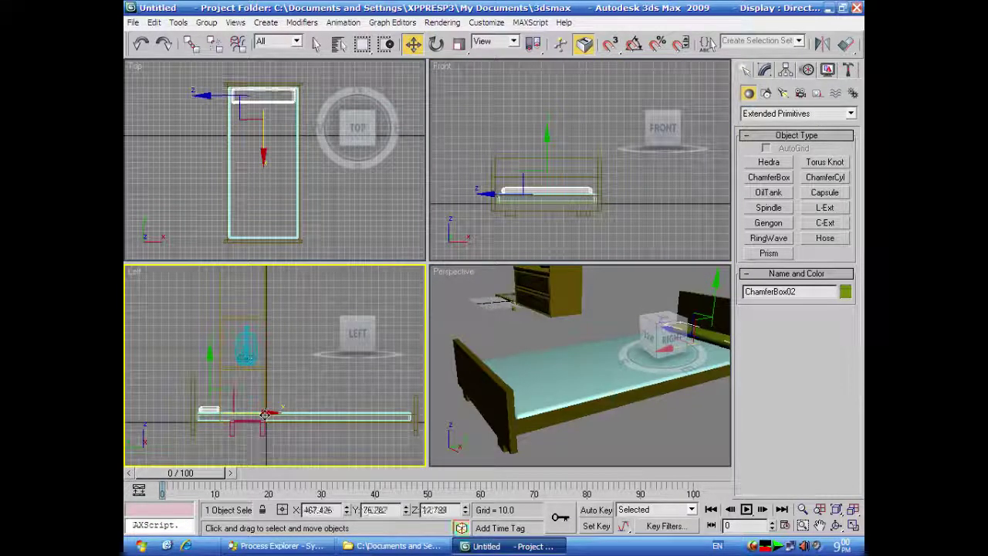
- Adjust the pillow's ChamferBox parameters to height 10.468, fillet 3.086 and width about 128.4
right_click(465, 432)
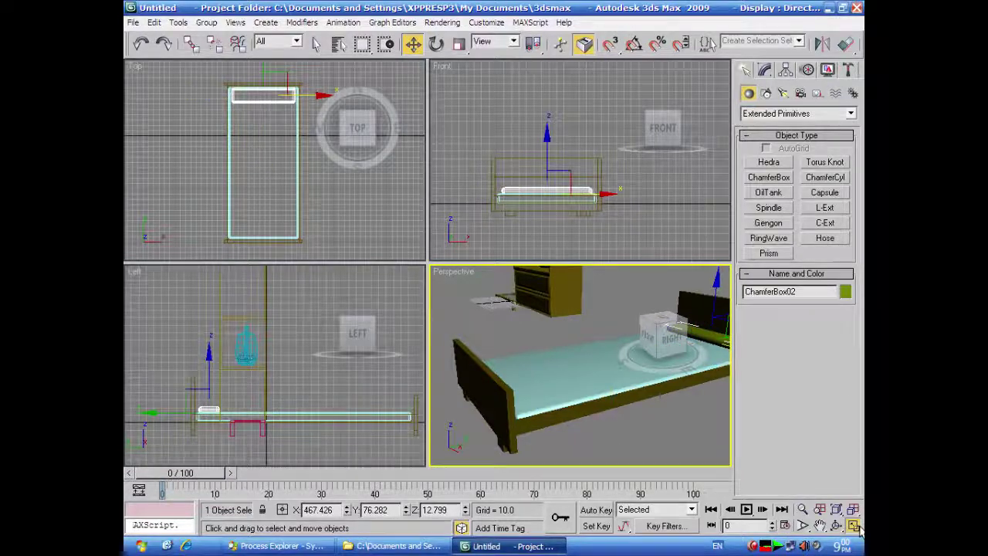
click(852, 524)
alt+middle_drag(534, 398, 374, 406)
click(475, 378)
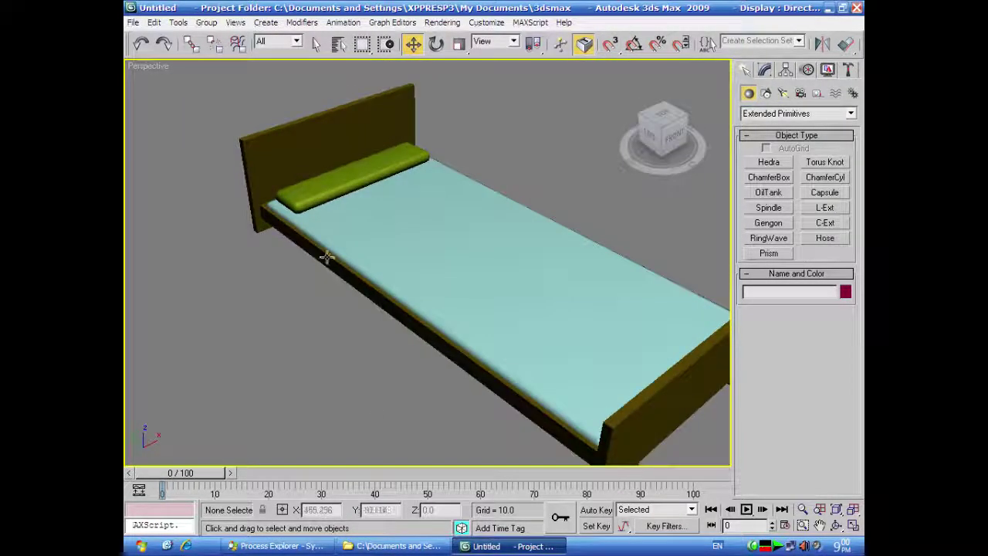
click(316, 185)
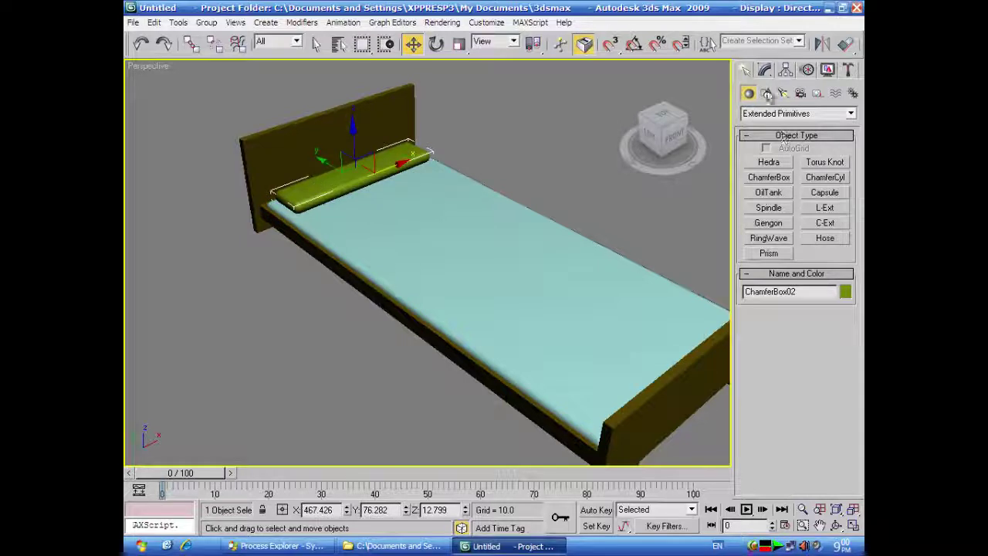
click(764, 70)
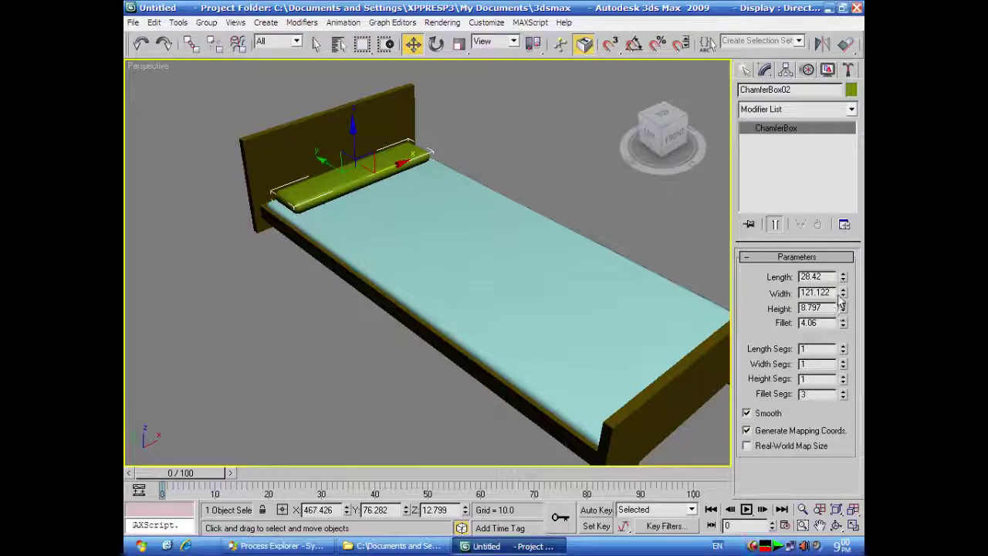
drag(845, 310, 844, 293)
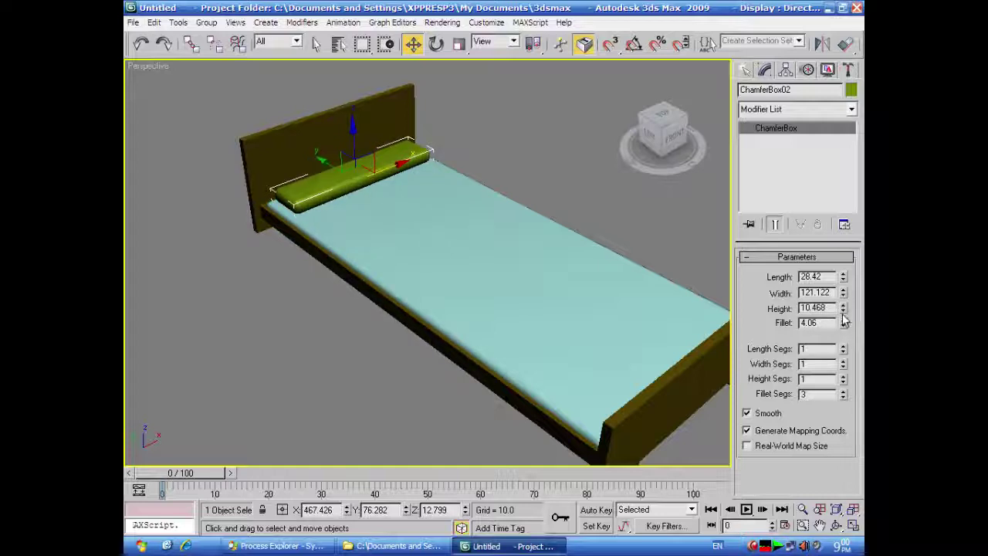
drag(842, 322, 838, 245)
drag(840, 286, 844, 339)
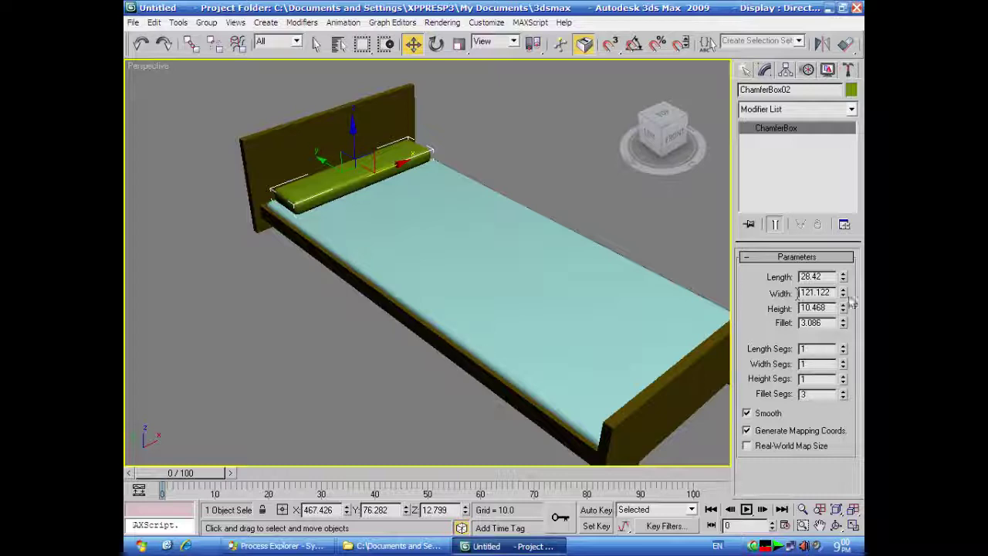
drag(844, 297, 839, 291)
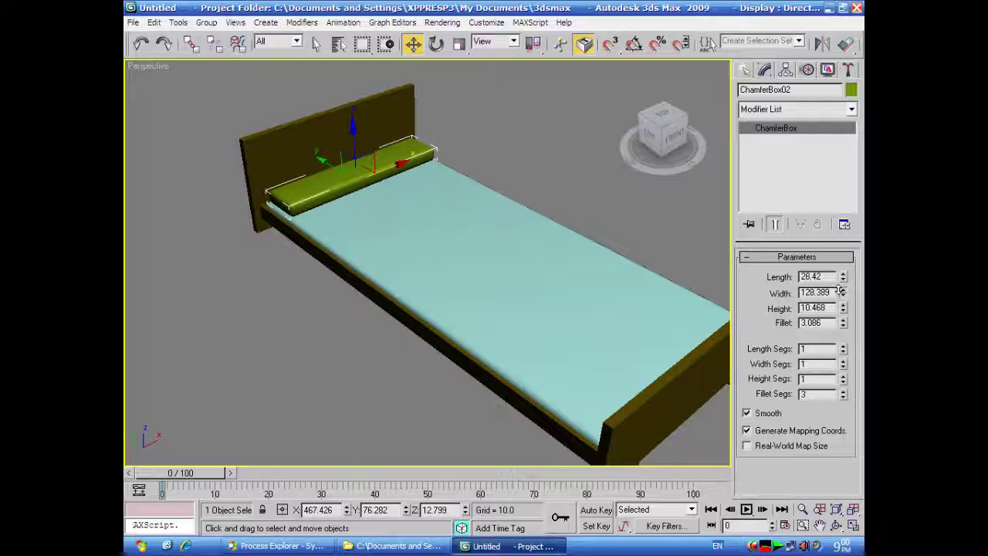
- Recolor the pillow to match the mattress by sampling the mattress's light blue, and deselect it
click(852, 90)
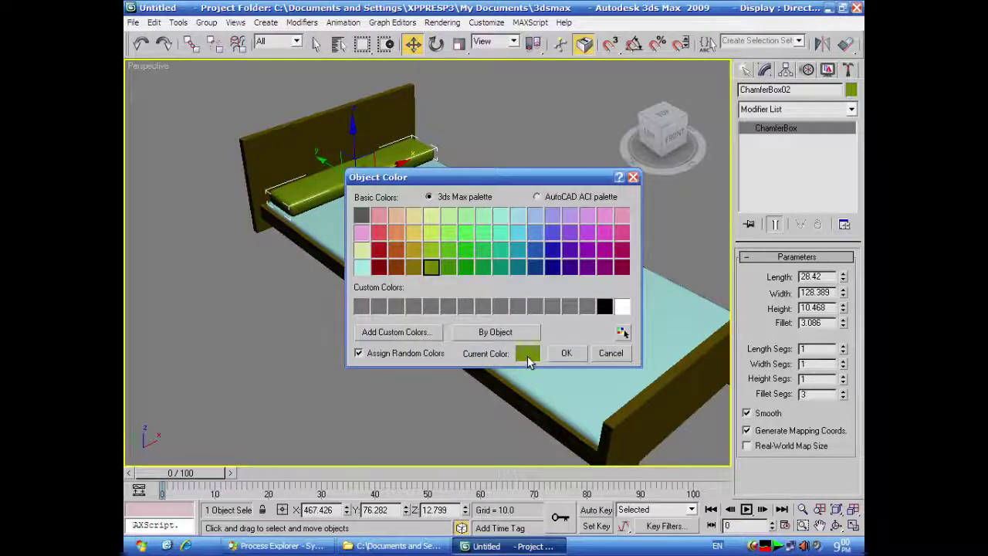
click(525, 355)
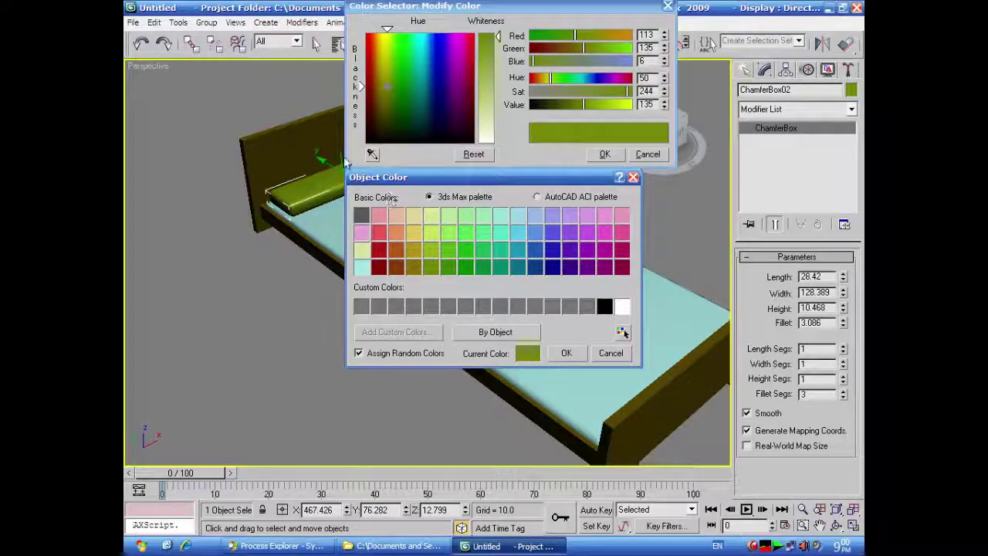
click(372, 155)
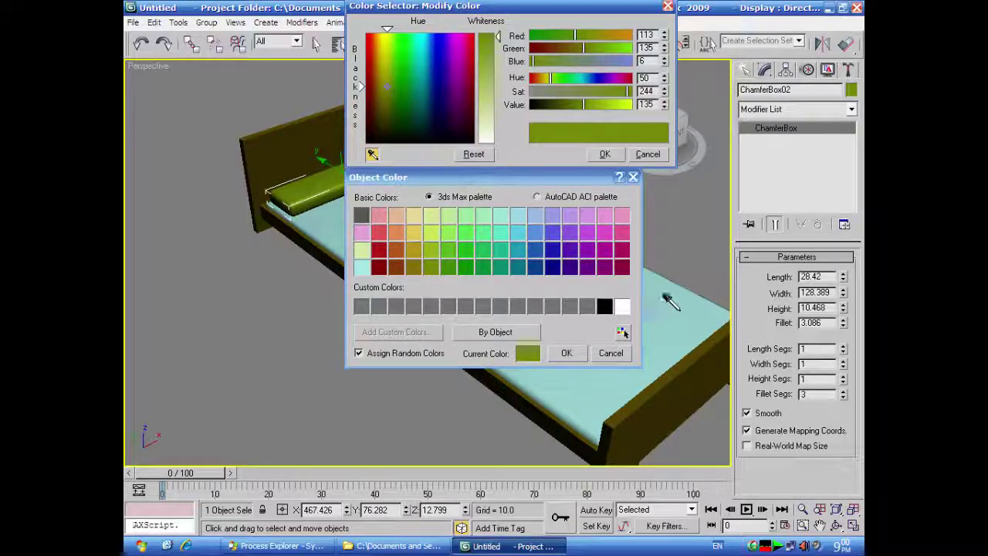
click(670, 304)
click(567, 354)
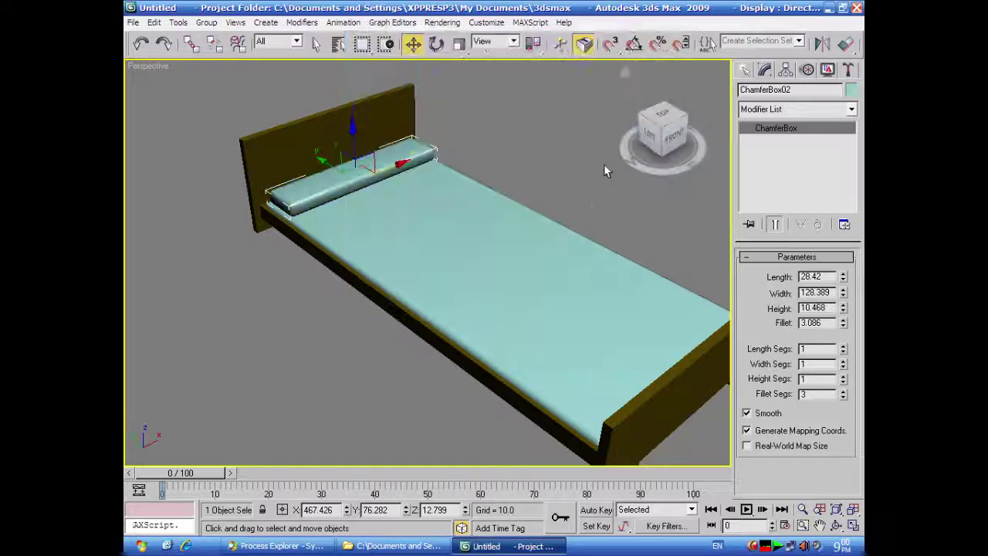
click(593, 205)
- Examine the finished bed together with the teapot cabinet and low table in the Perspective view
alt+middle_drag(477, 425, 315, 419)
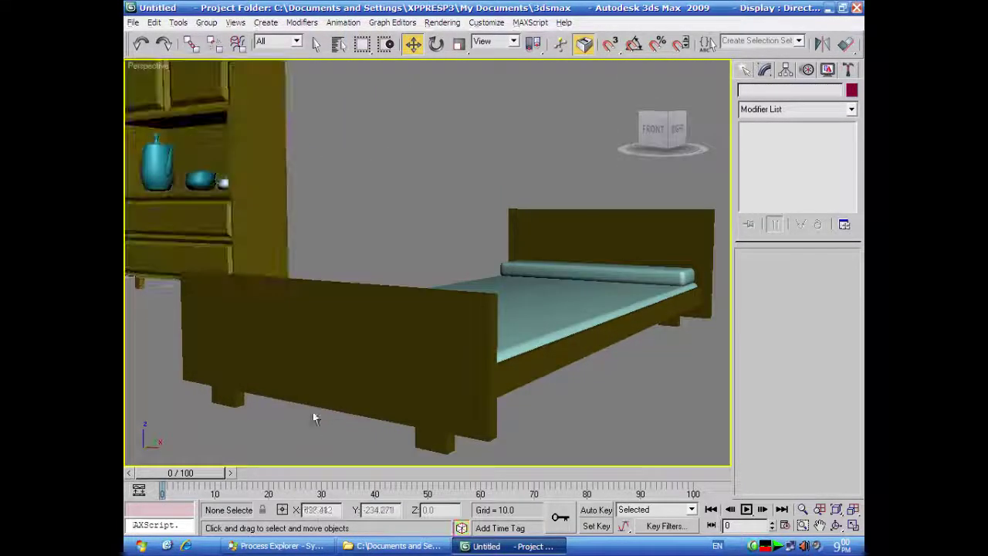
click(853, 525)
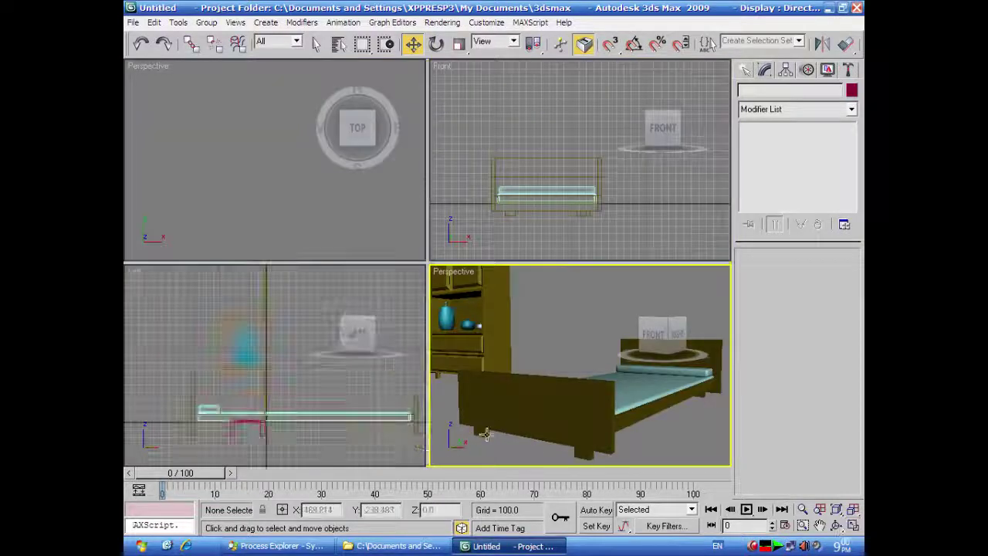
middle_drag(535, 436, 598, 444)
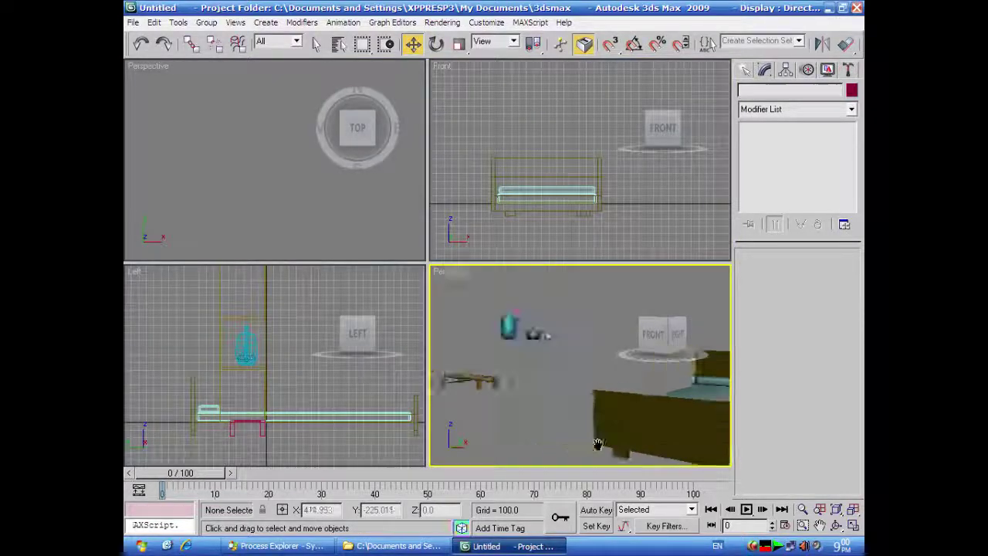
click(852, 525)
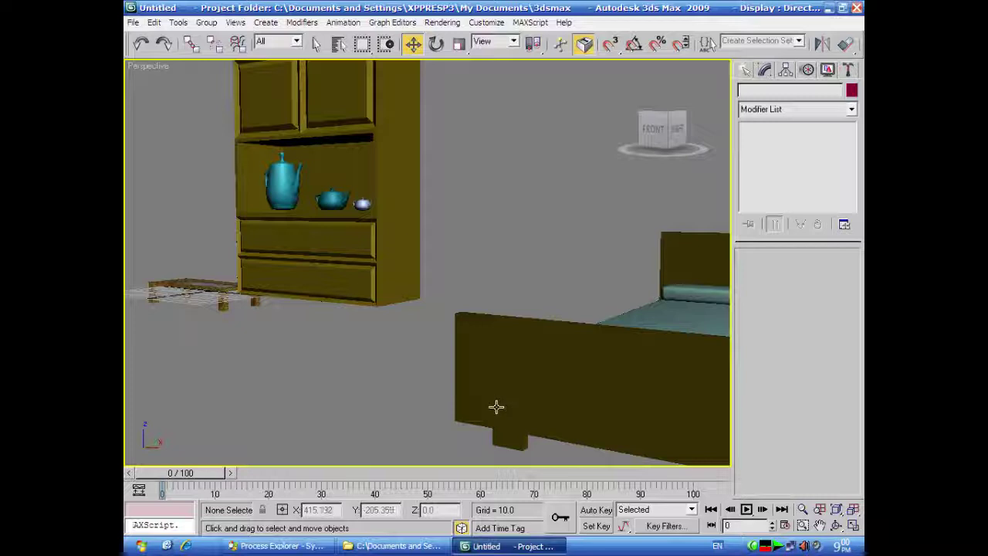
scroll(353, 376, down, 3)
alt+middle_drag(353, 377, 377, 365)
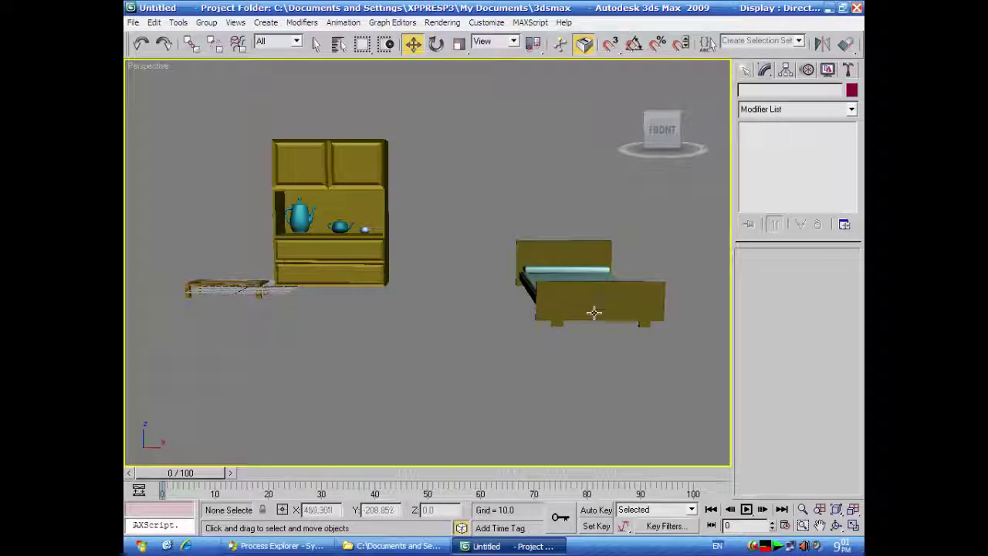
click(754, 546)
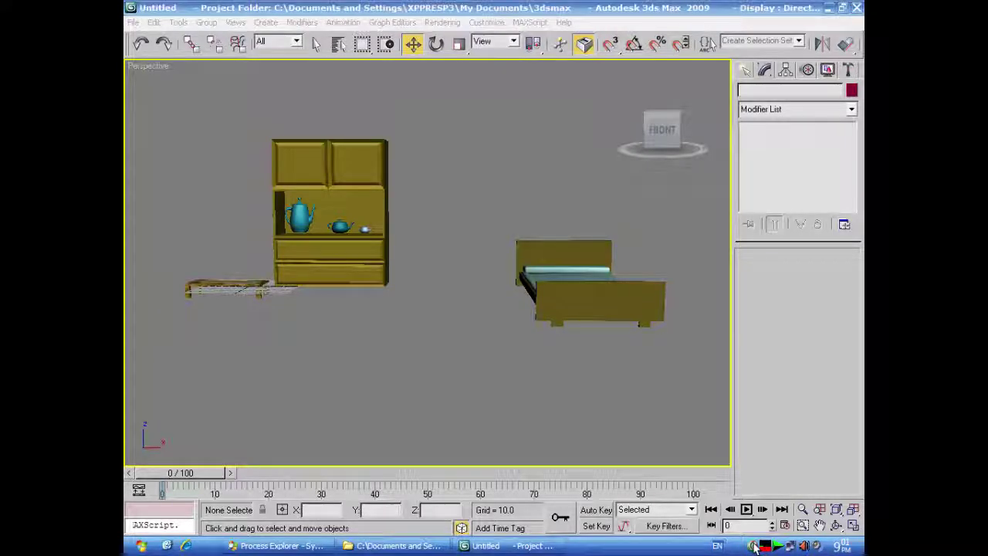
click(754, 546)
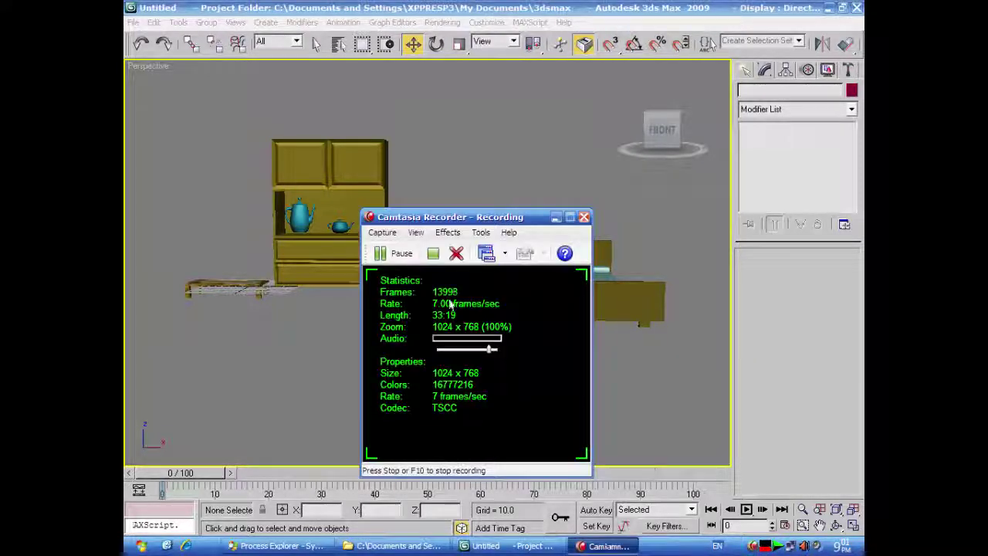